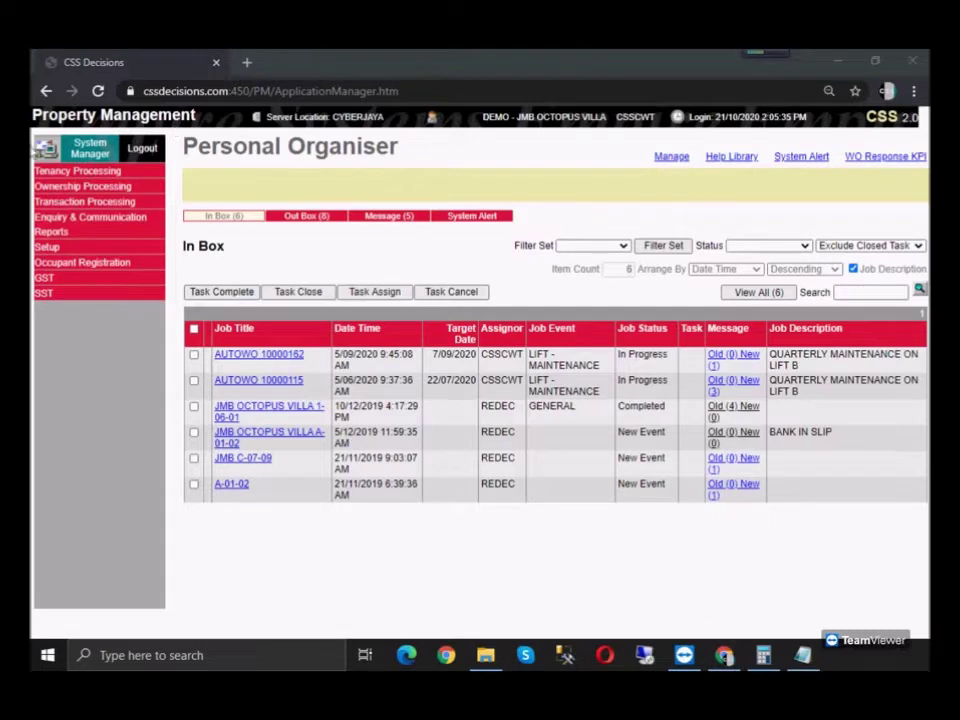
Step: Open the Account Ledger enquiry and select lot A-10-21
click(75, 218)
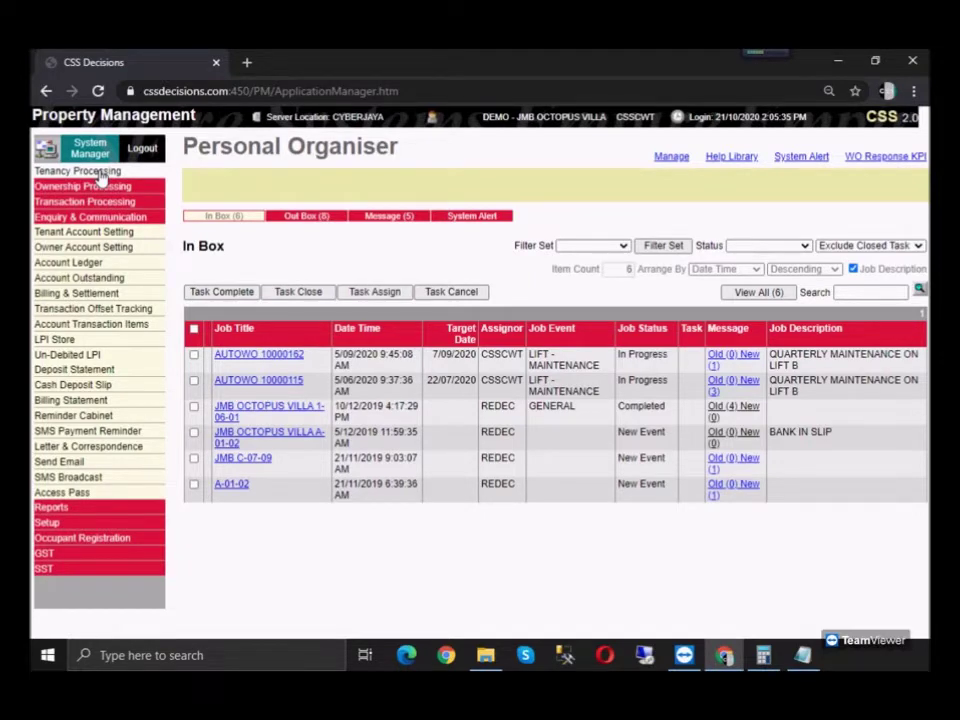
click(108, 262)
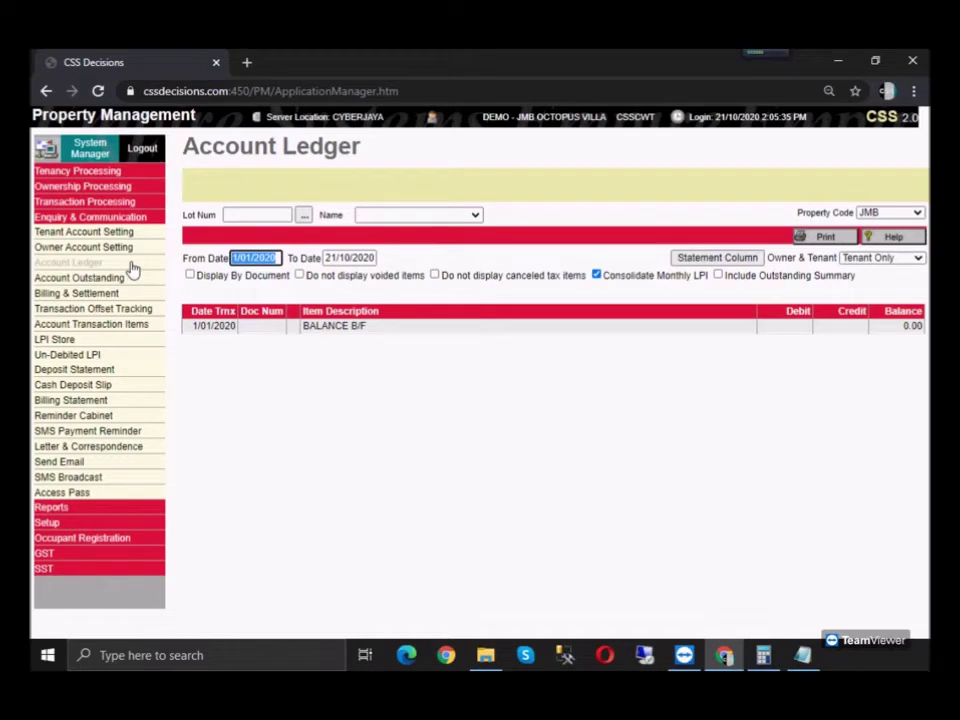
click(305, 216)
double_click(418, 281)
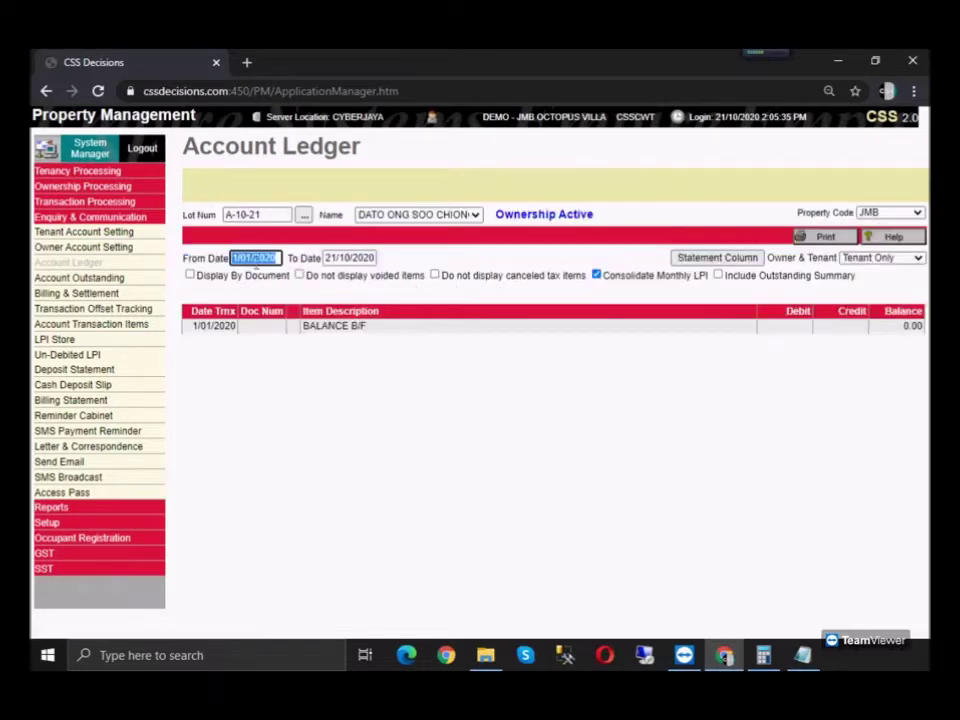
Step: Show the ledger for Combined owner and tenant from 1/01/2020, and review its debit and credit entries
click(270, 258)
click(872, 257)
click(858, 268)
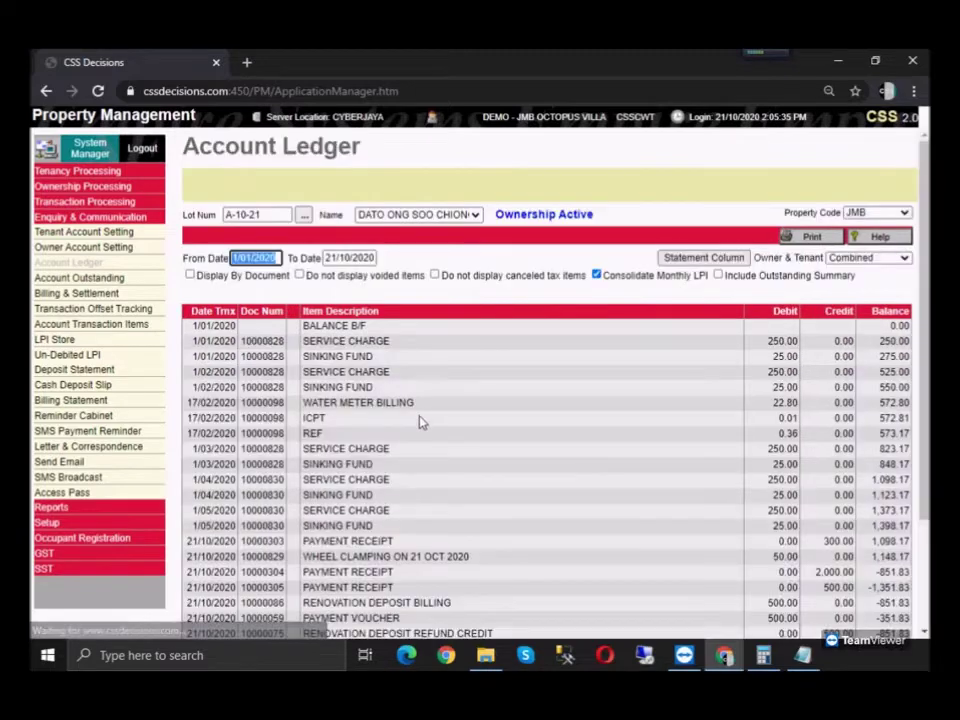
scroll(430, 420, down, 2)
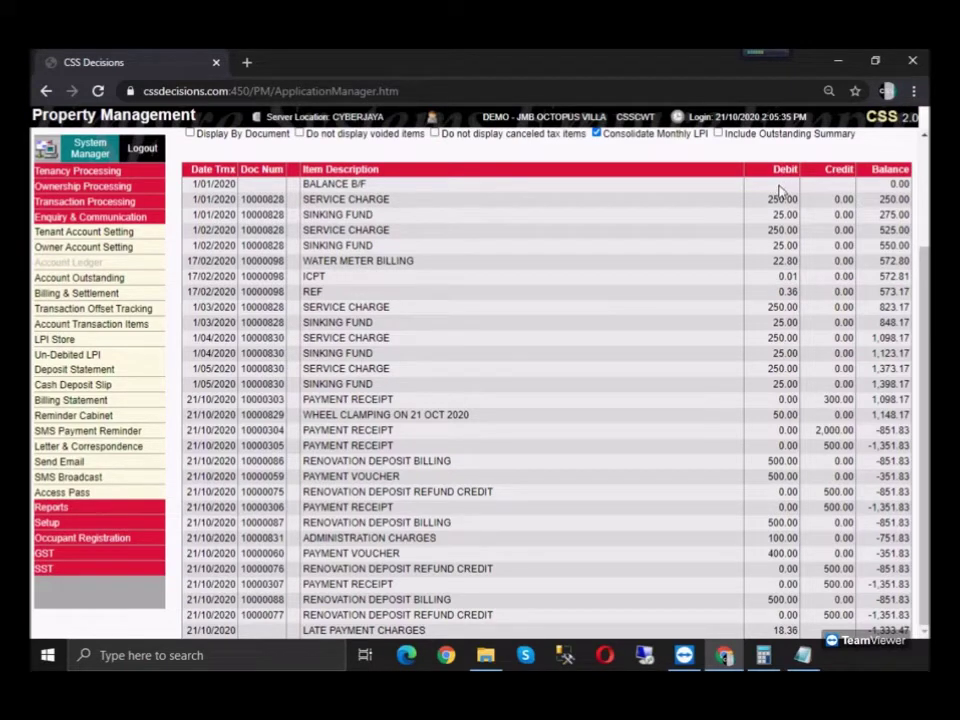
scroll(700, 252, up, 3)
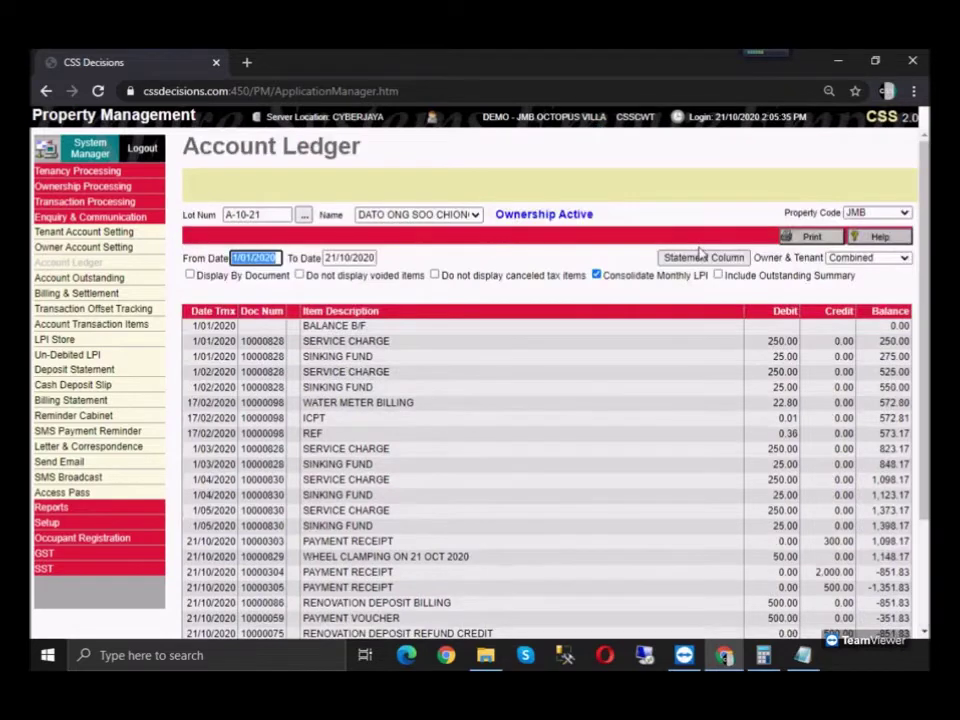
Step: Generate the printable ledger statement with the Standard - With Outstanding Summary form and check its outstanding amount
click(811, 236)
click(831, 243)
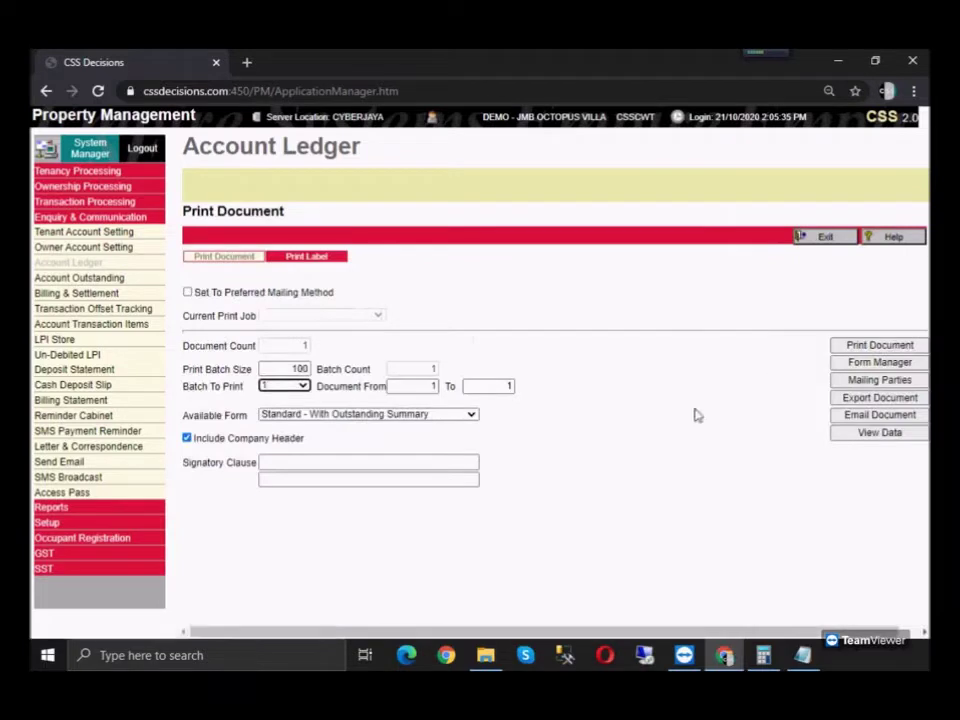
click(855, 346)
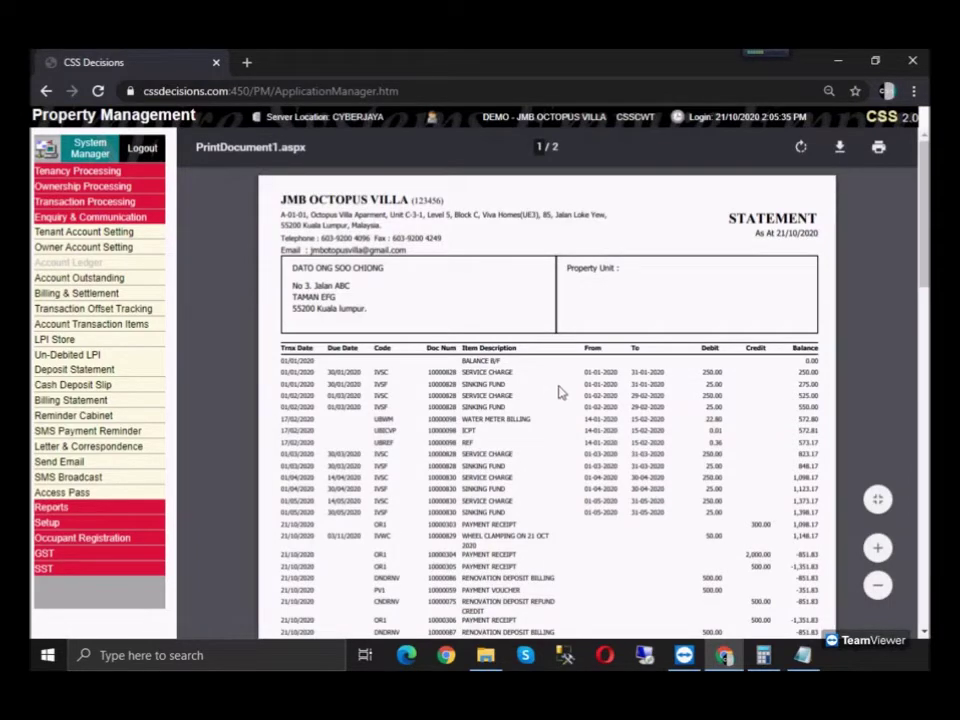
scroll(566, 391, down, 3)
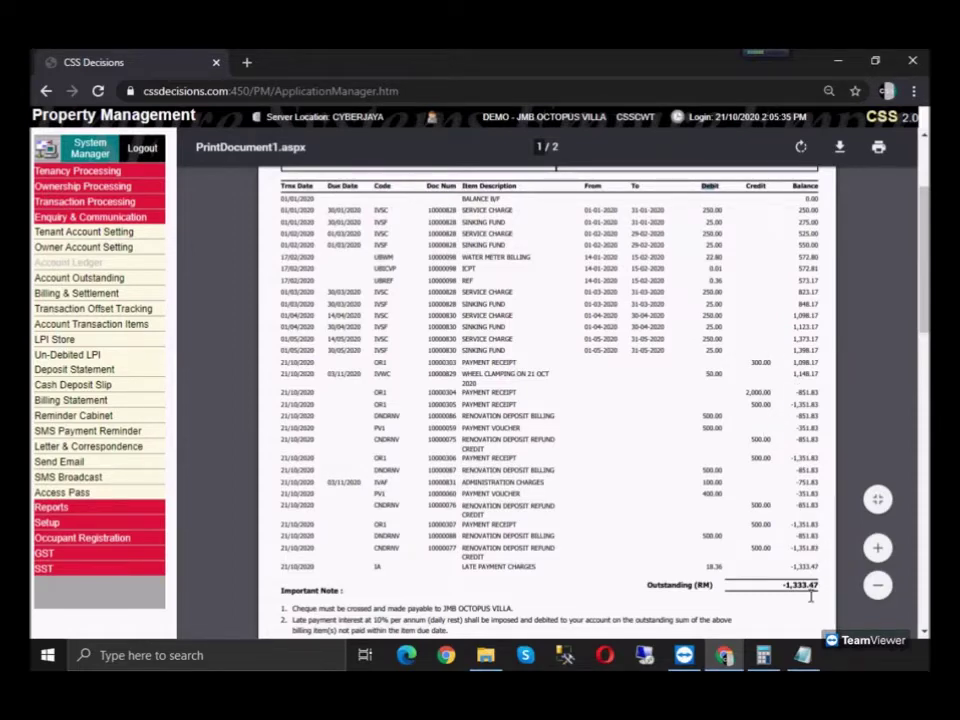
drag(783, 584, 817, 585)
Step: View the lot's Account Outstanding, and examine the billing and receipt columns in Billing & Settlement
click(87, 278)
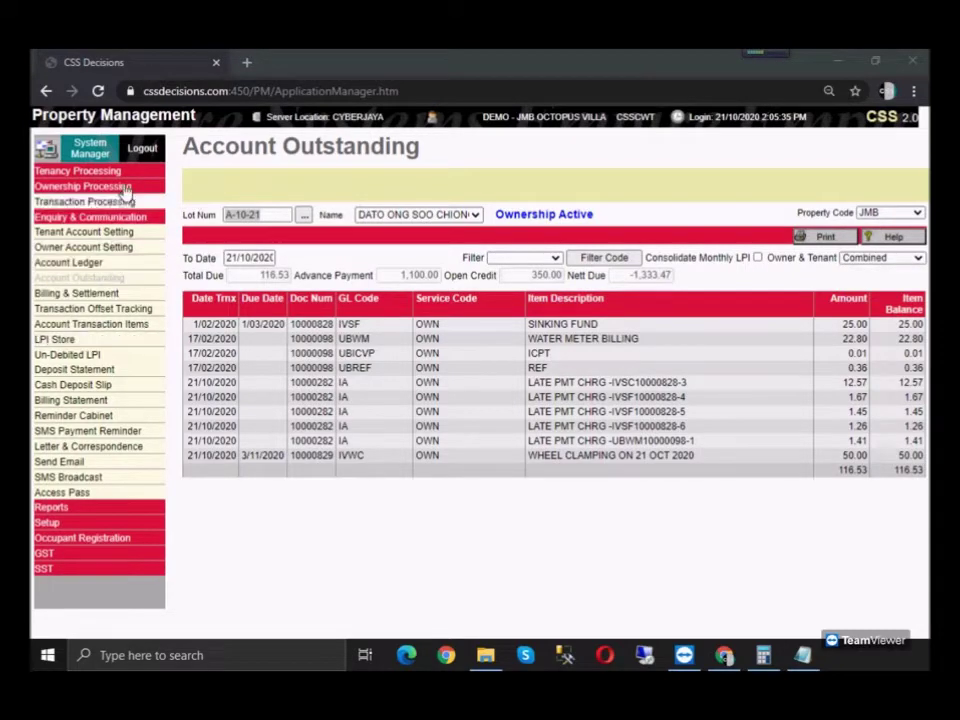
click(120, 293)
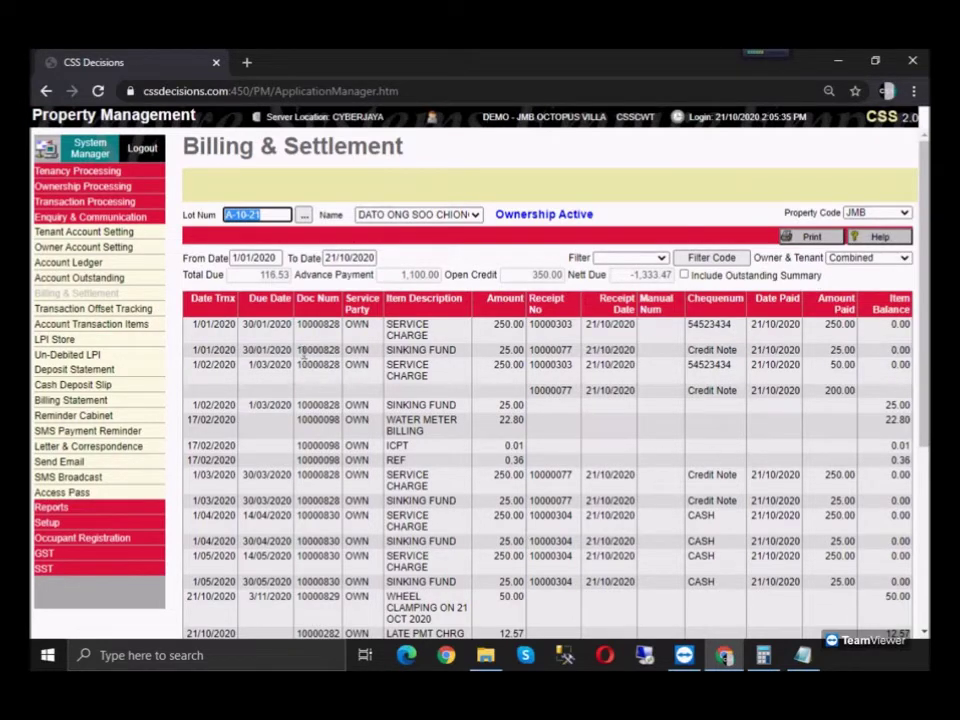
drag(212, 305, 522, 304)
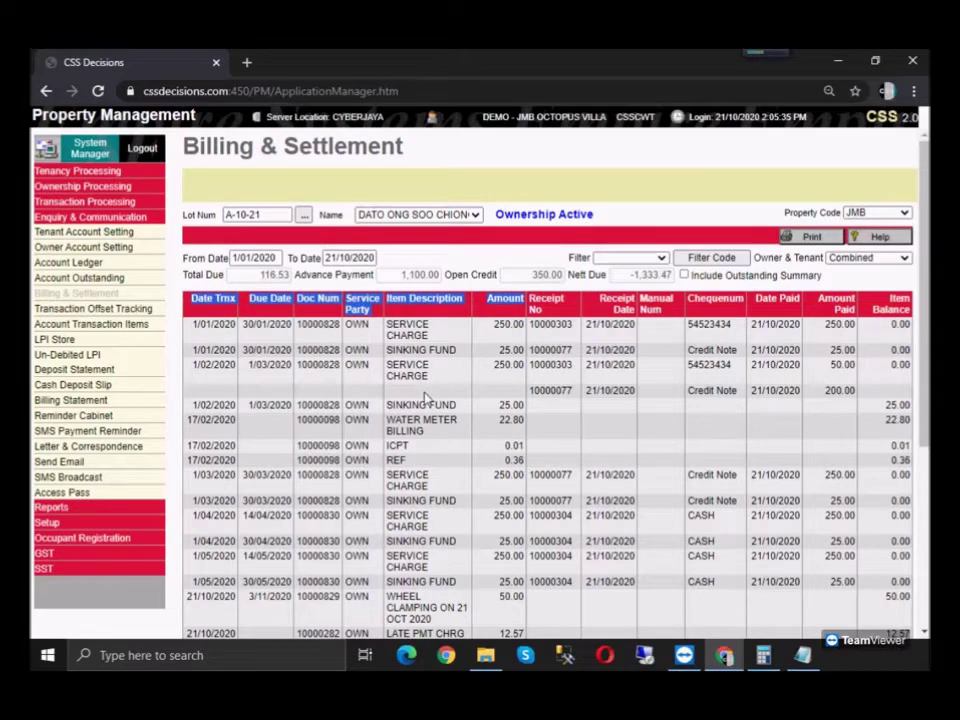
scroll(430, 380, down, 5)
scroll(423, 395, up, 5)
click(538, 303)
drag(530, 299, 866, 316)
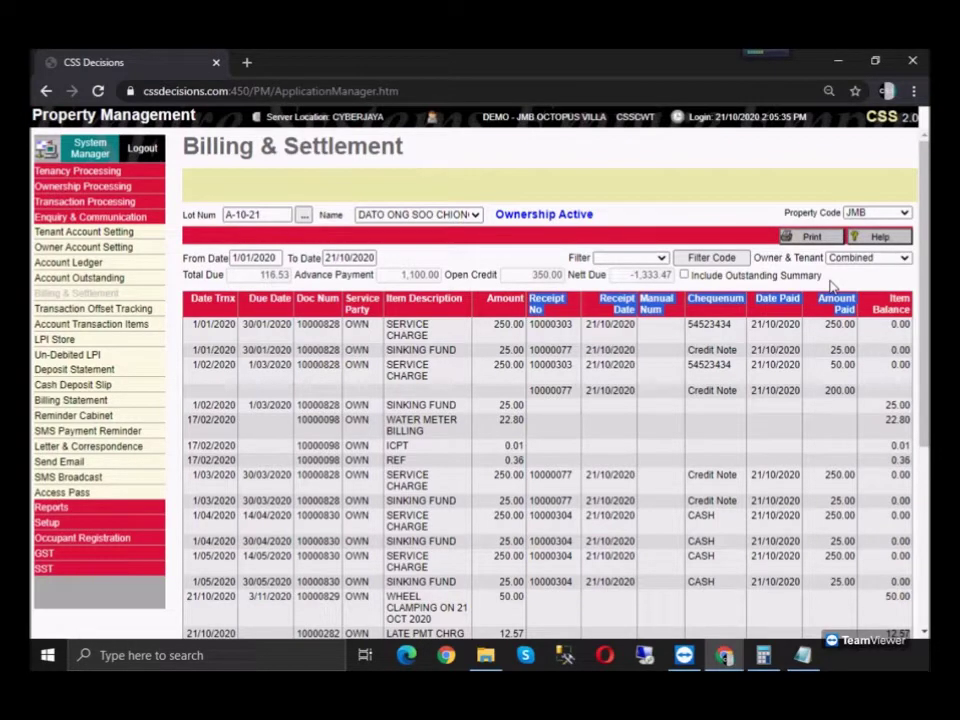
click(872, 272)
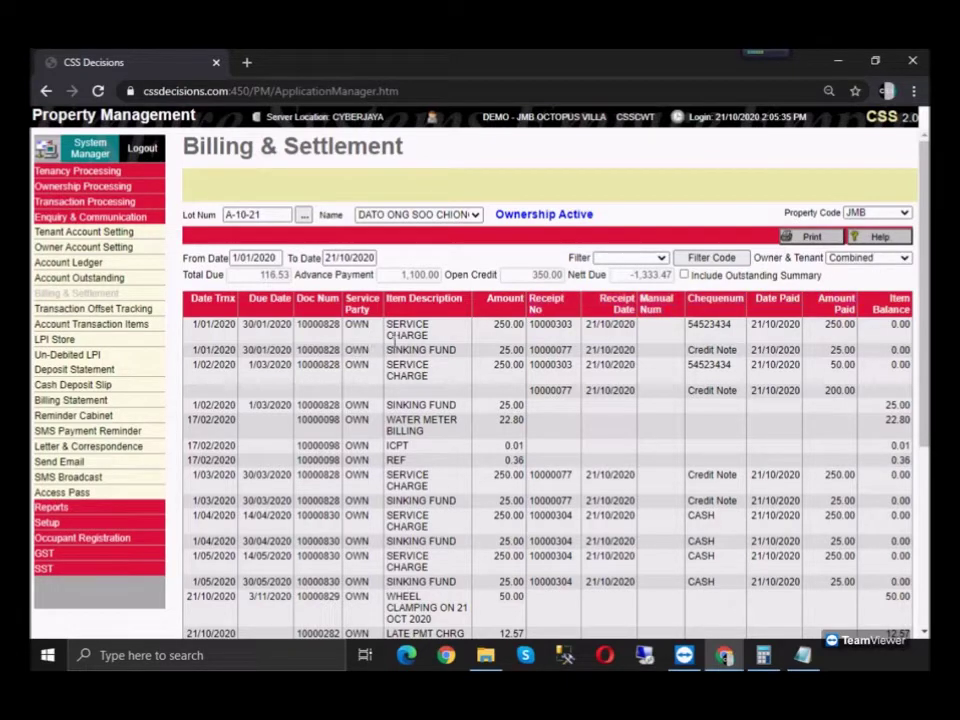
Step: Trace the January 2020 service charge to its receipt and cheque numbers in Billing & Settlement
drag(389, 330, 537, 345)
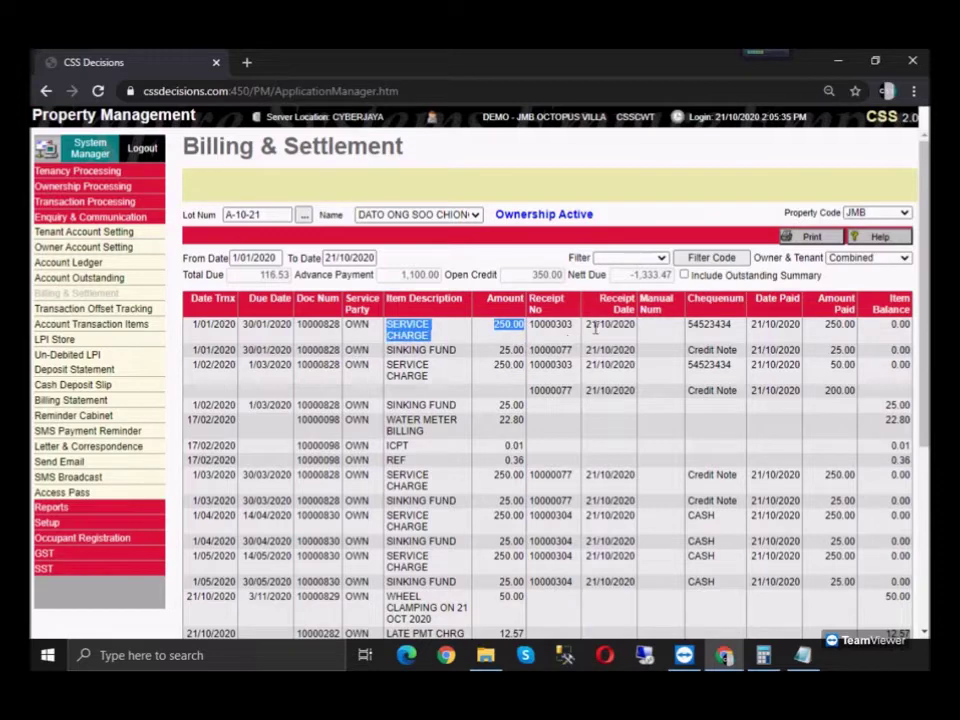
double_click(550, 325)
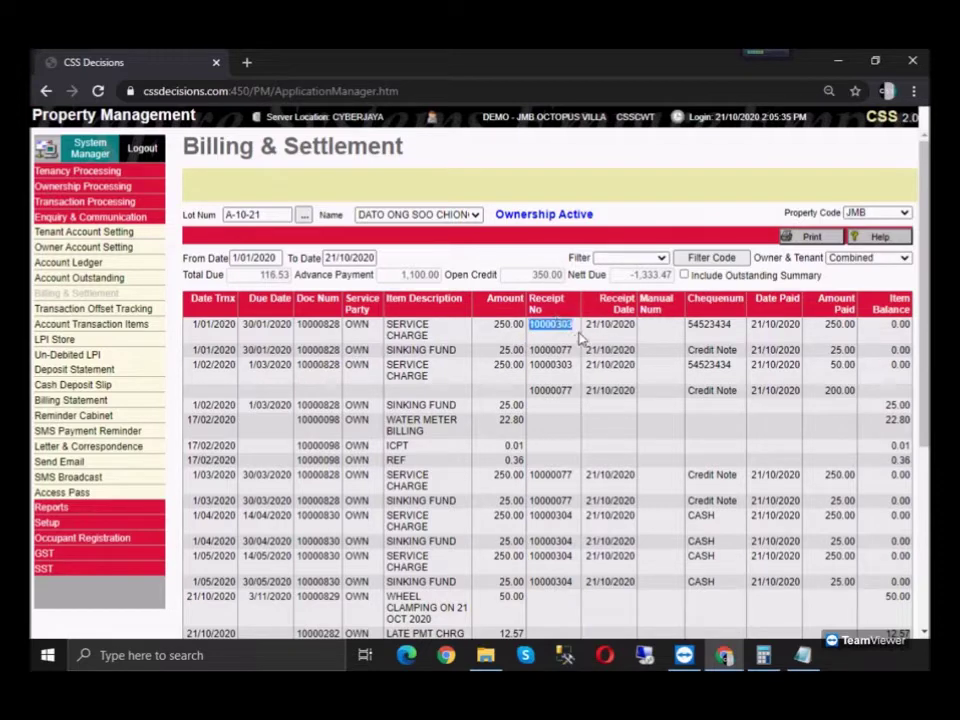
click(711, 324)
double_click(711, 324)
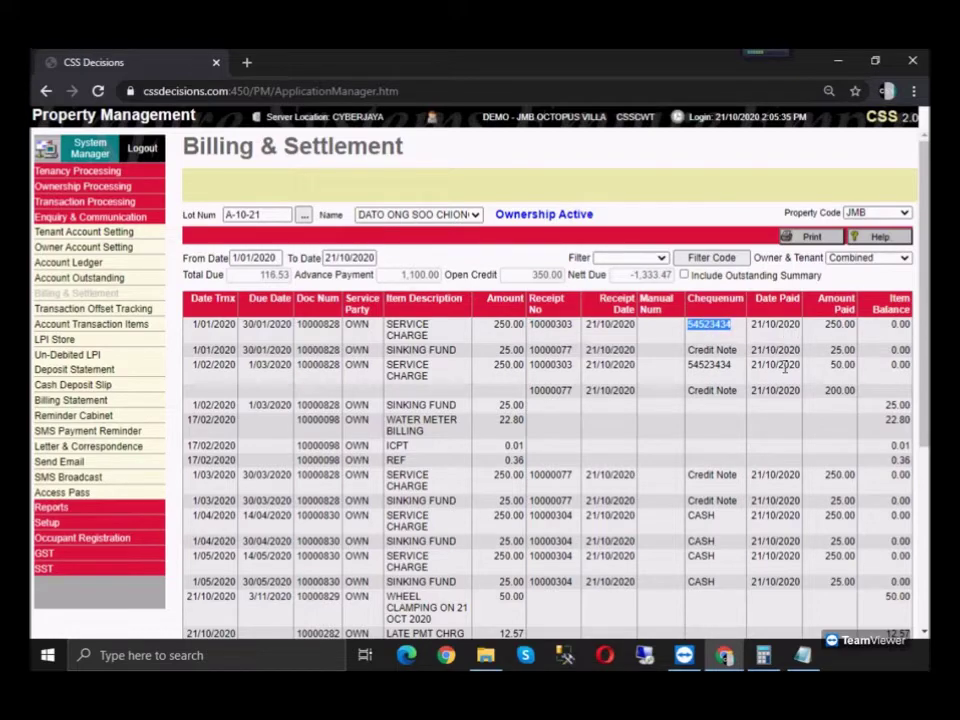
scroll(790, 366, down, 3)
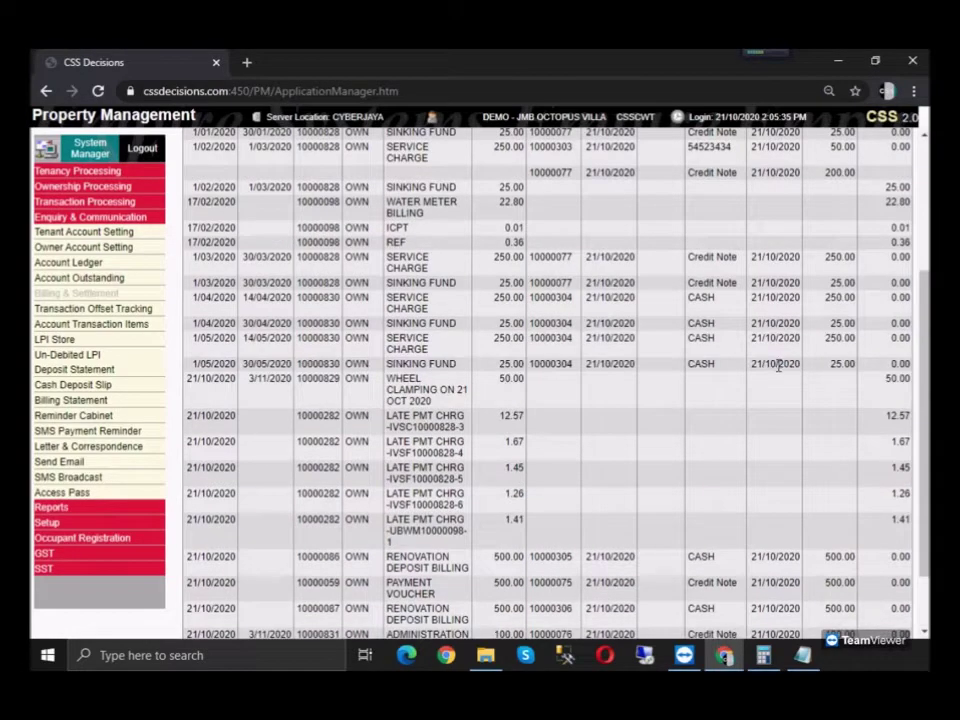
scroll(797, 357, up, 5)
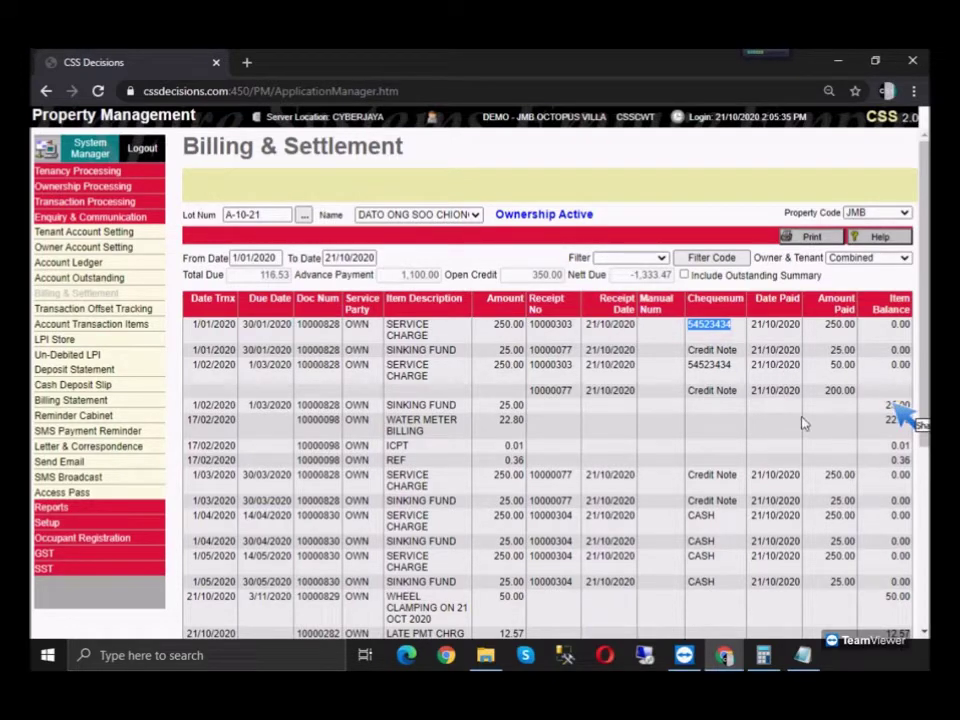
Step: Review the remaining Billing & Settlement rows for unpaid items, late payment charges and deposit billings
click(795, 406)
scroll(795, 406, down, 3)
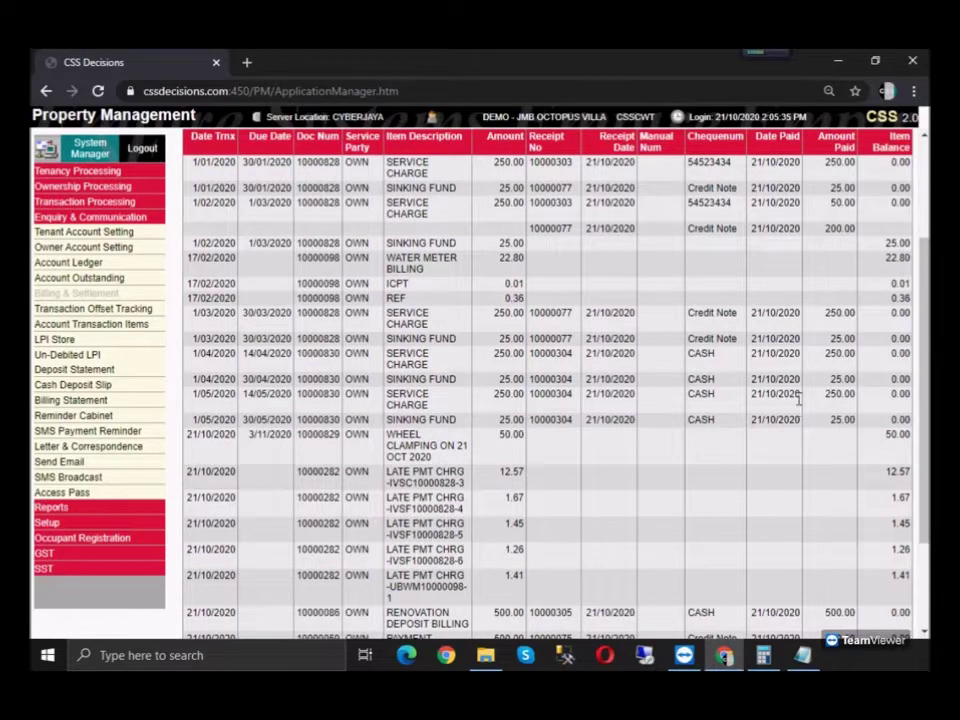
scroll(797, 406, up, 2)
scroll(797, 402, down, 4)
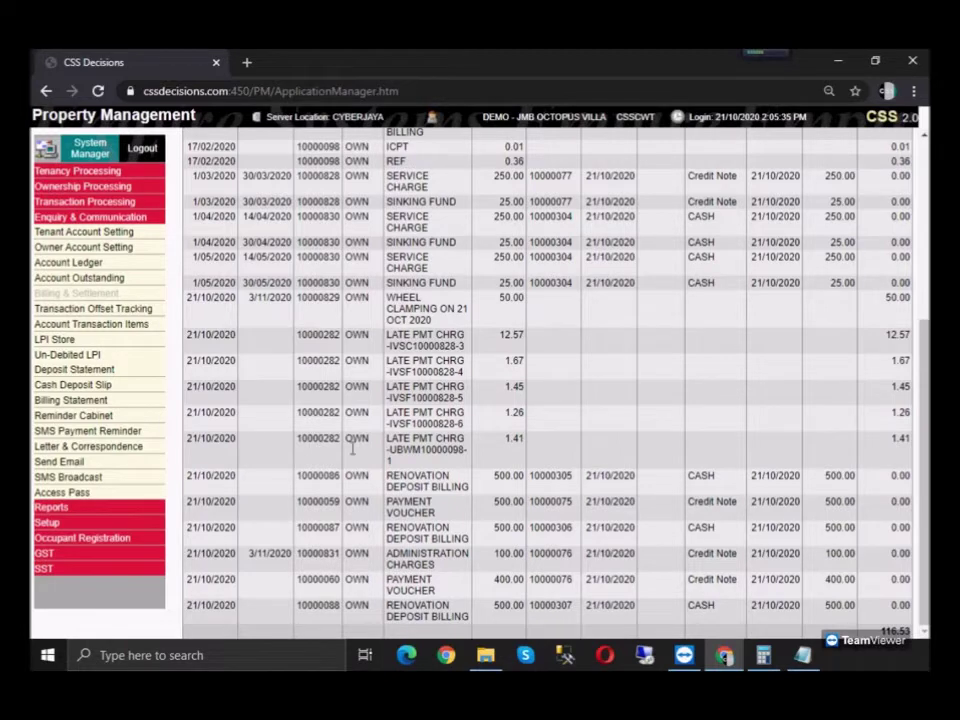
scroll(376, 441, up, 5)
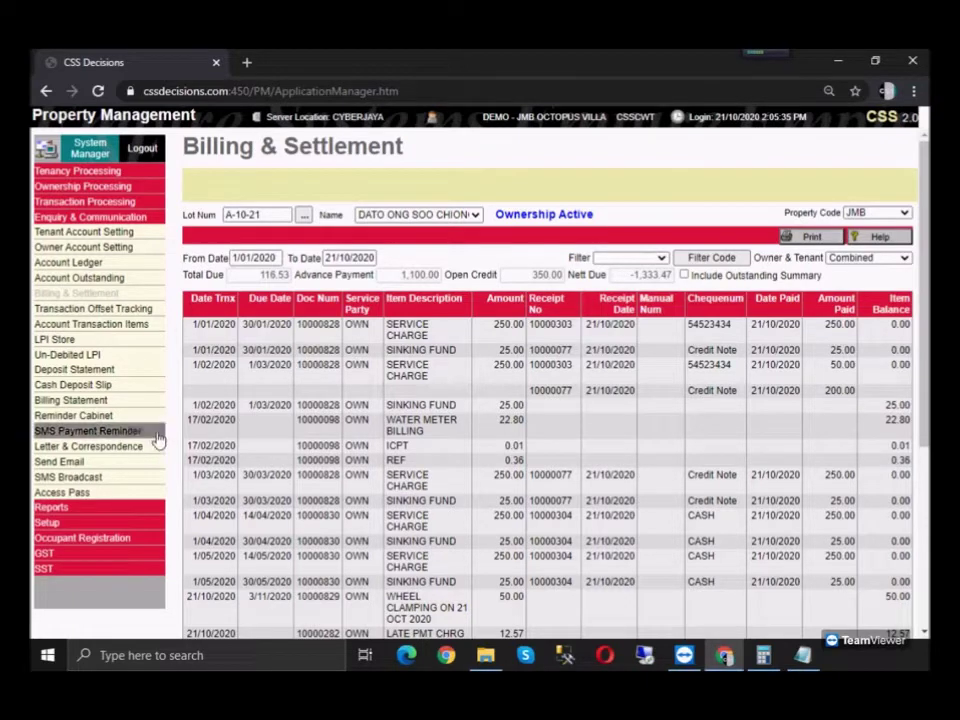
Step: Open the Deposit Statement and compare the GL codes of the renovation deposit billing and refund credit rows
click(104, 371)
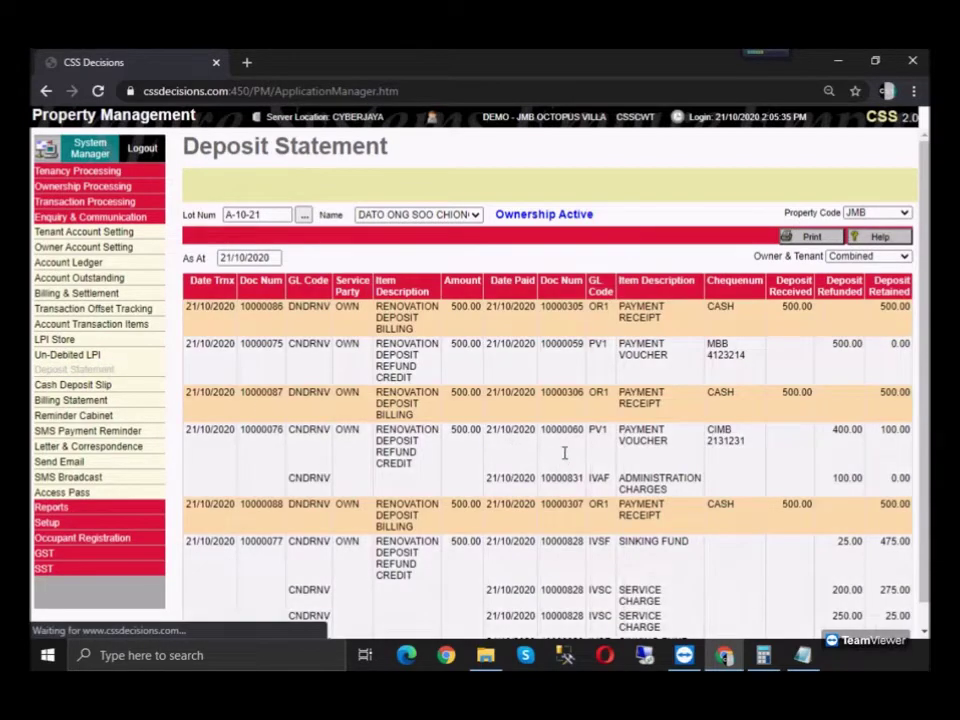
scroll(564, 473, down, 1)
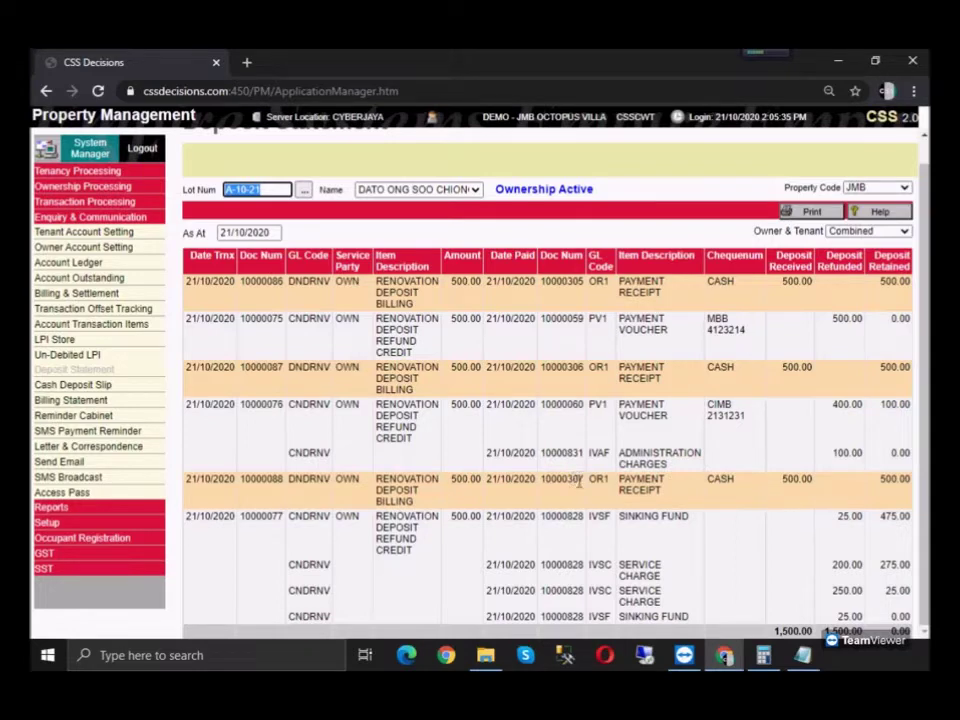
double_click(306, 282)
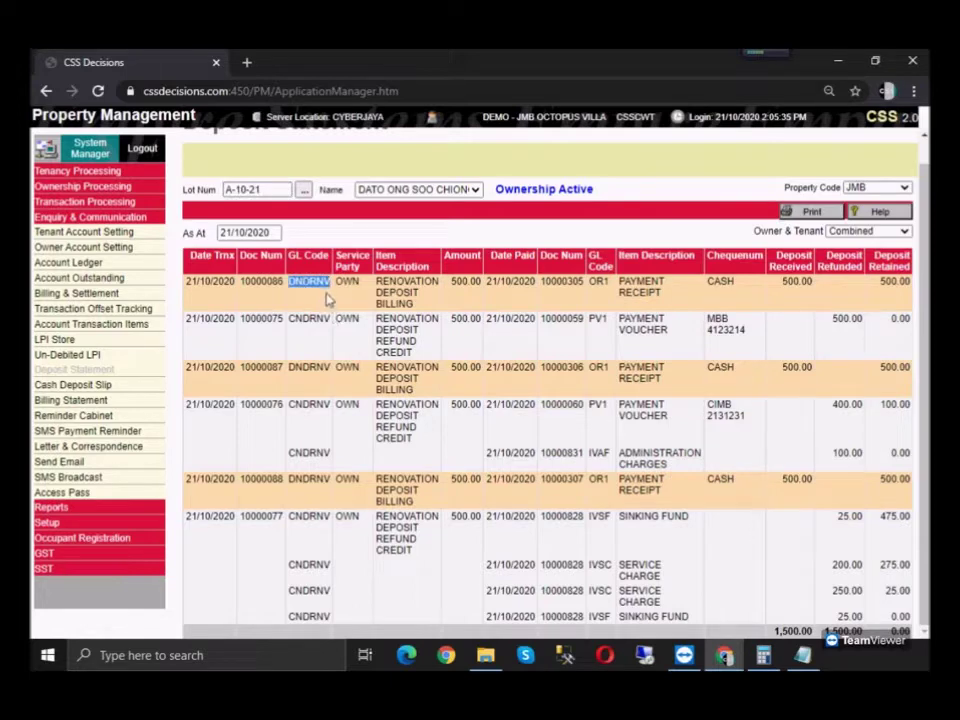
click(310, 283)
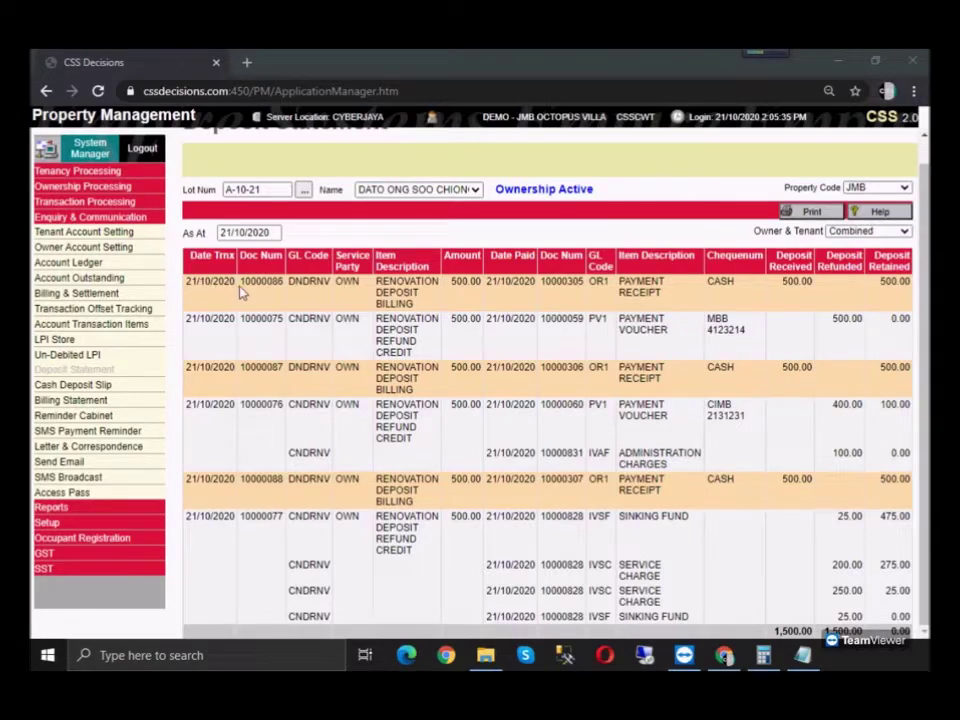
double_click(310, 284)
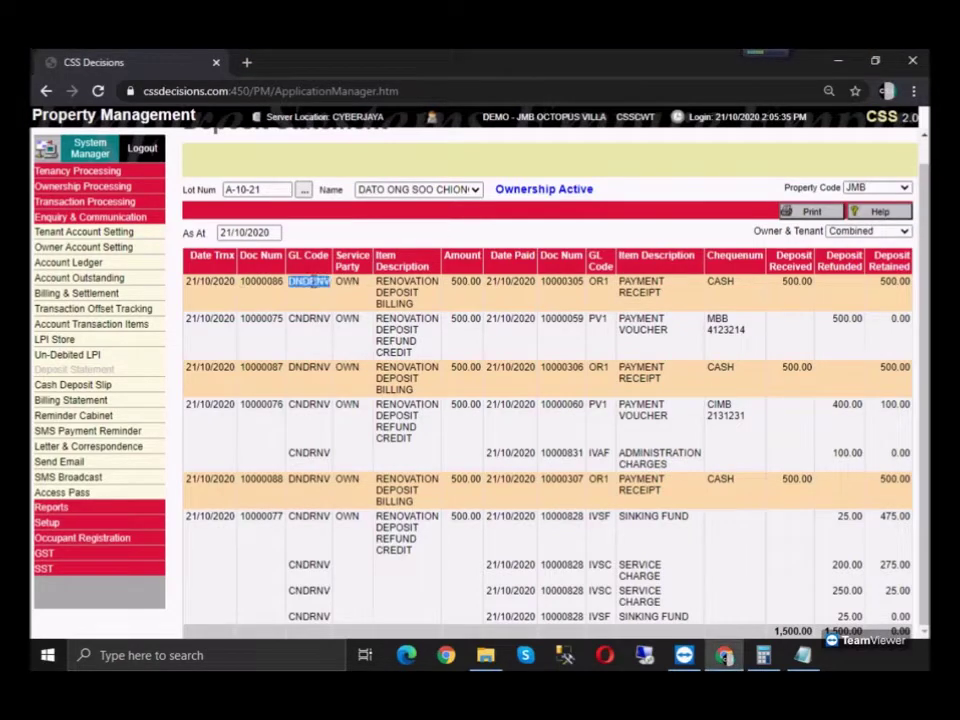
double_click(310, 320)
double_click(310, 368)
double_click(312, 406)
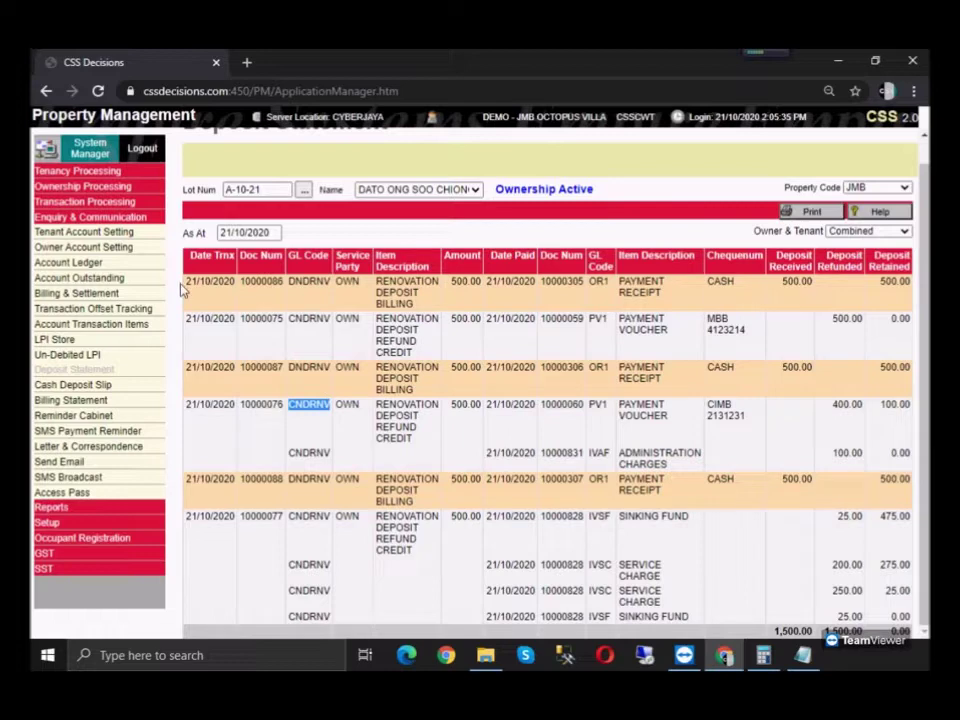
Step: Examine the first renovation deposit's billing row against its refund row in the Deposit Statement
drag(186, 281, 909, 332)
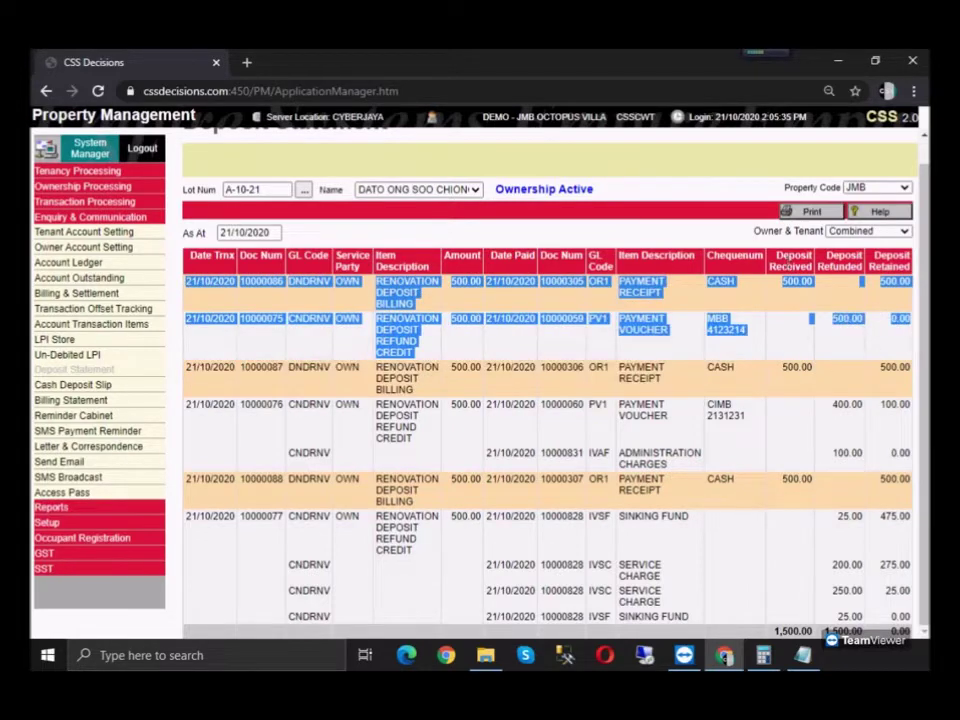
double_click(789, 260)
click(193, 284)
drag(193, 284, 770, 305)
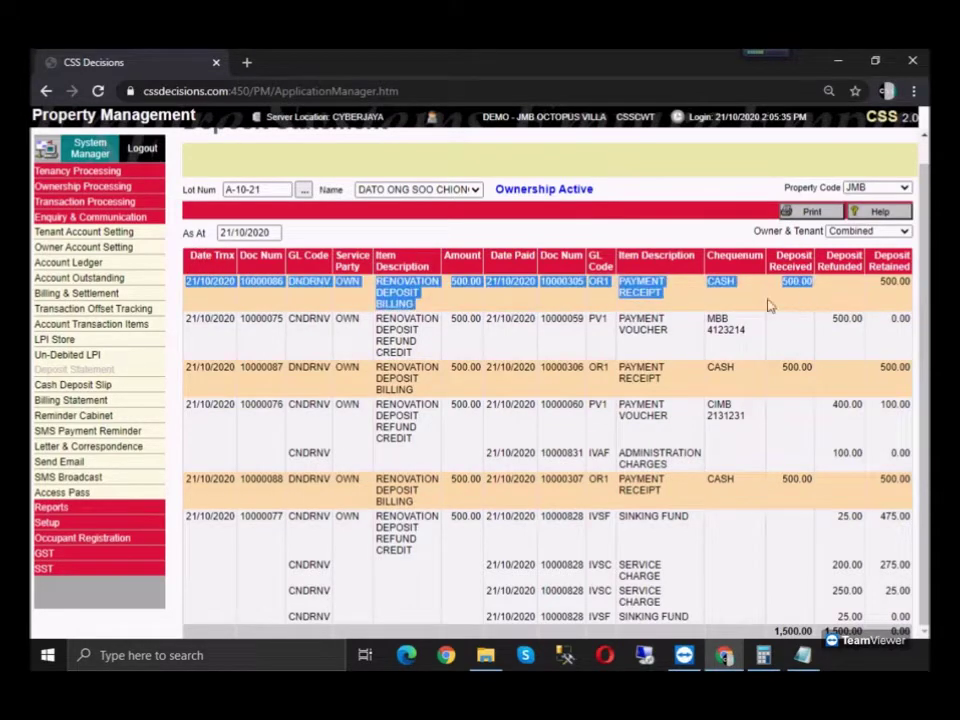
drag(190, 318, 862, 322)
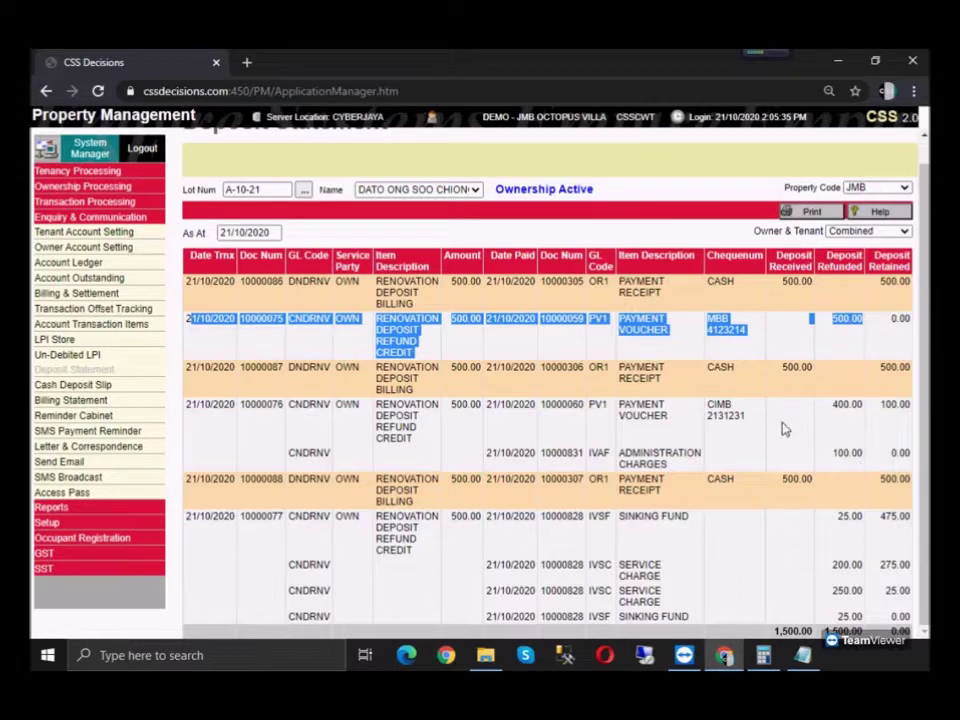
Step: Check the totals of the Deposit Received and Deposit Refunded columns
drag(770, 256, 815, 262)
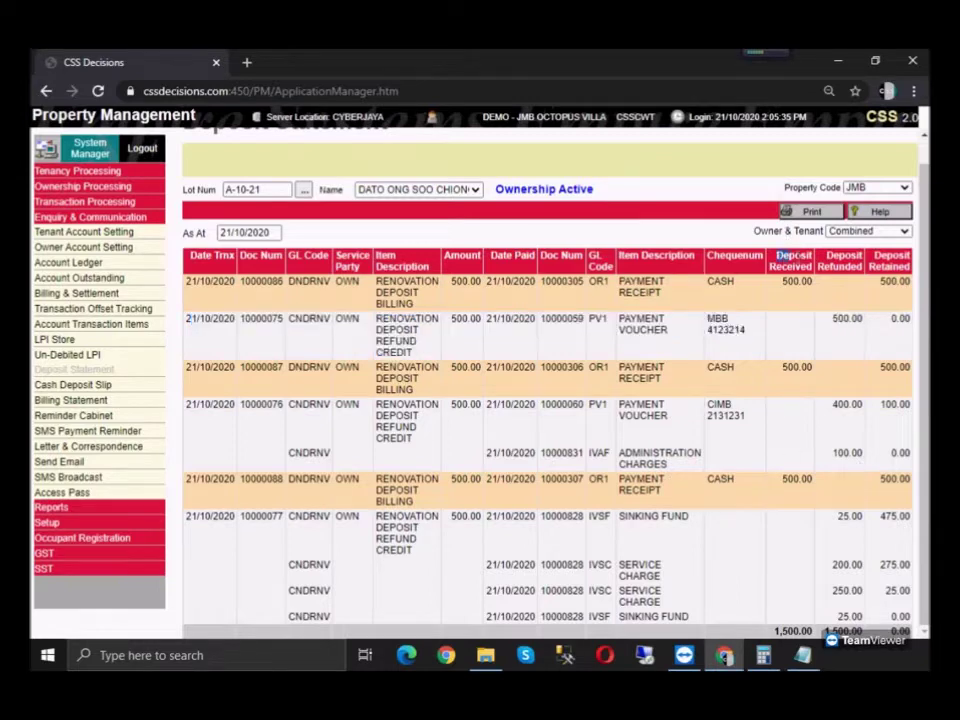
drag(775, 632, 820, 634)
click(830, 257)
drag(829, 257, 872, 270)
click(829, 630)
double_click(840, 631)
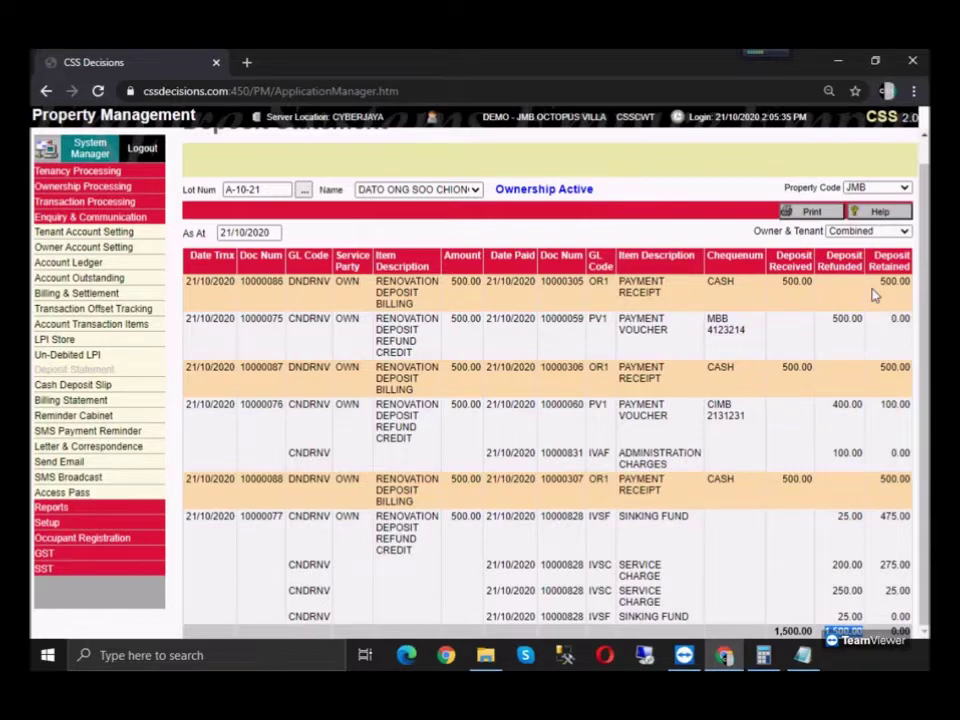
Step: Open the Billing Statement and set its From Date to 1/1/2020 to list the lot's billings
click(131, 400)
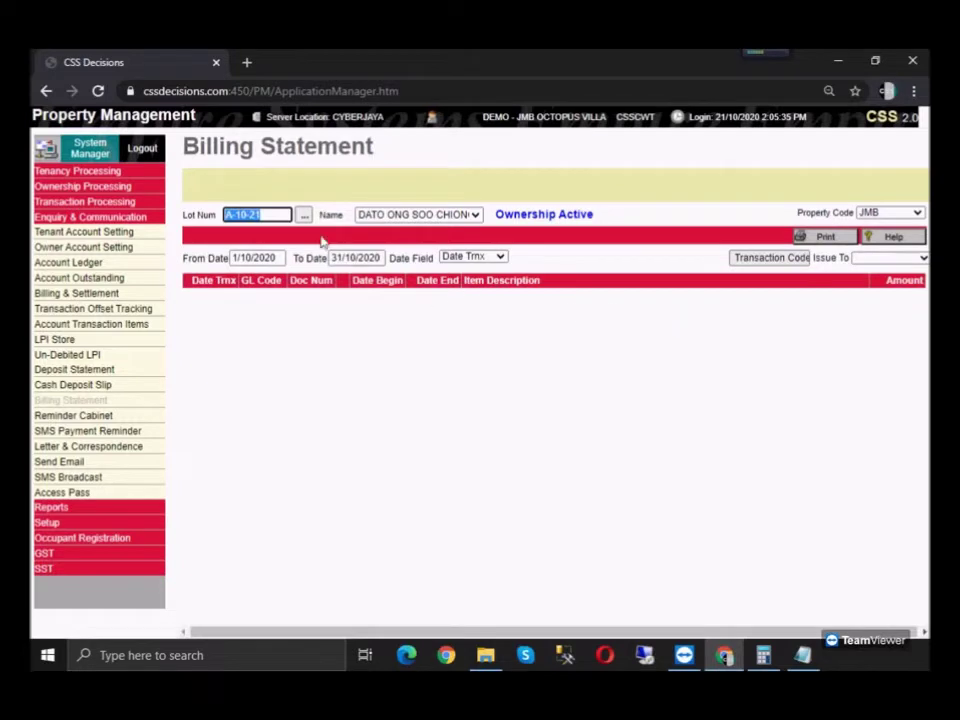
click(248, 258)
click(340, 258)
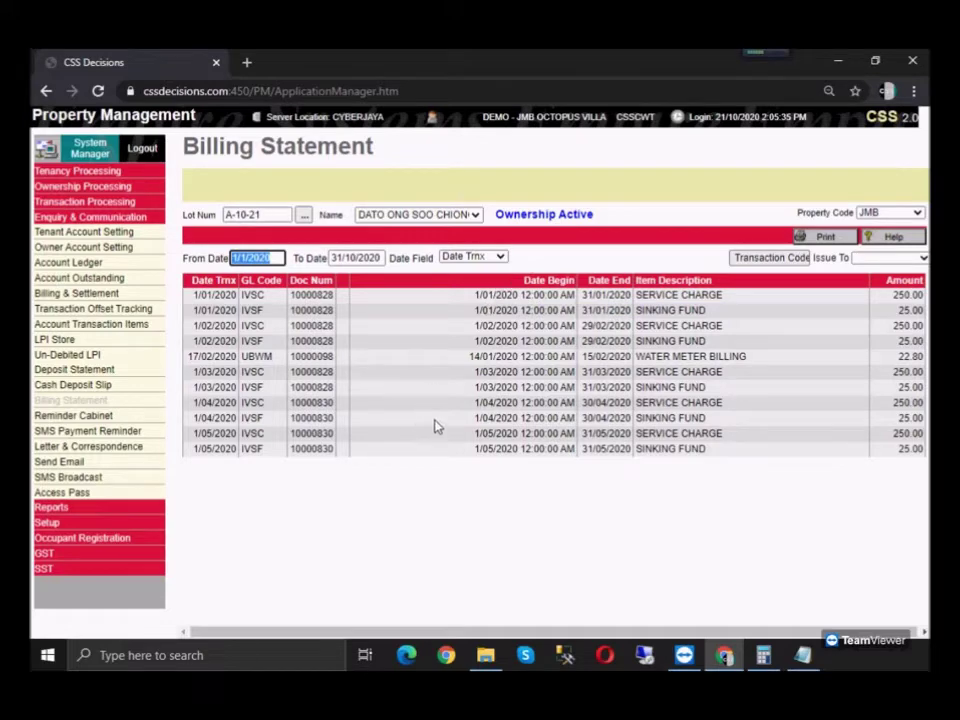
Step: Review lot A-10-21's Account Ledger and LPI Store, and open the Reminder Cabinet
click(72, 263)
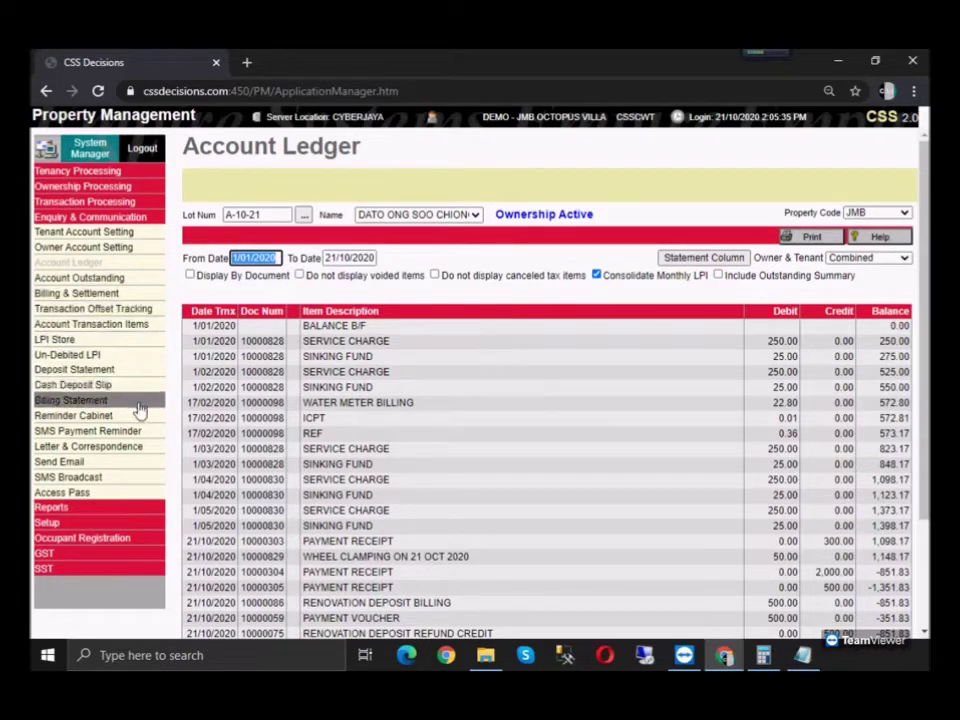
click(98, 343)
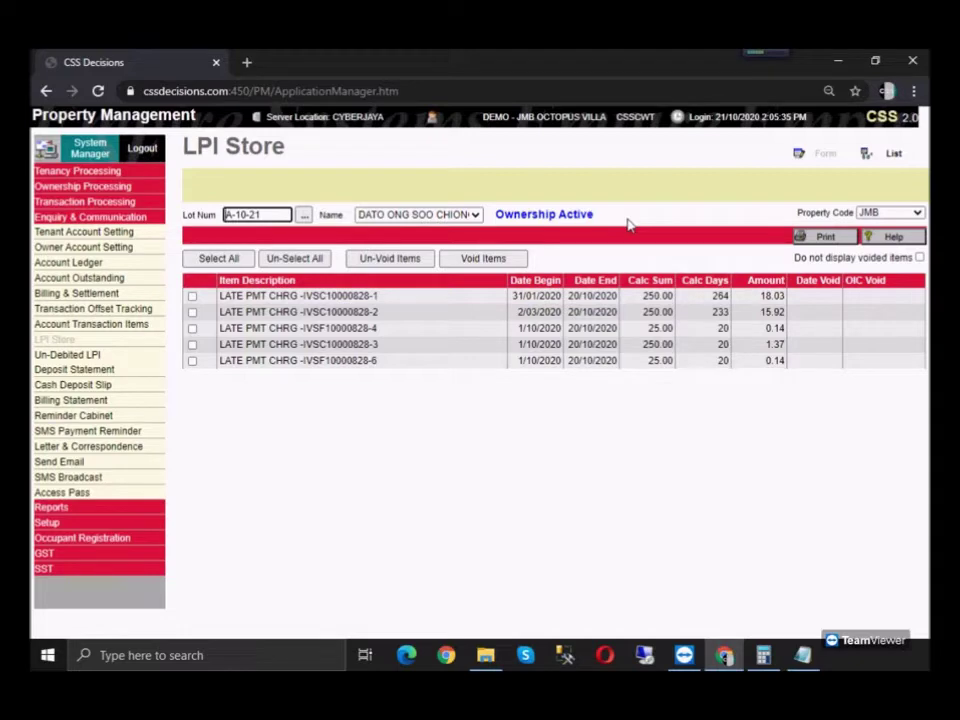
click(122, 416)
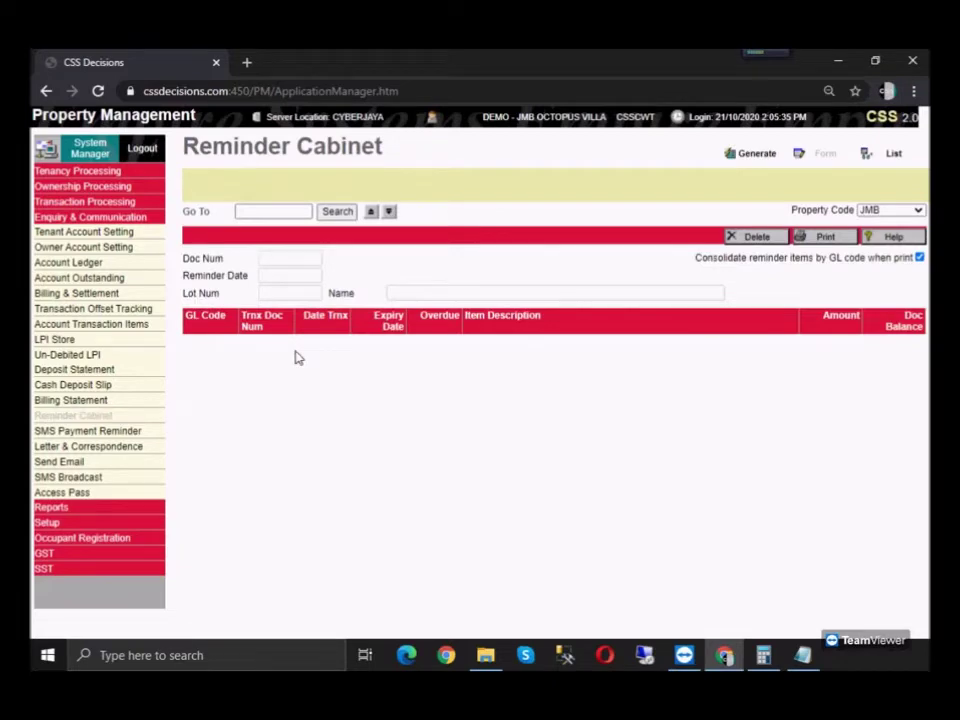
Step: Edit the COVID-19 Update 2020 letter in Letter & Correspondence, replacing its body with the greeting "Dear All Resident,"
click(120, 447)
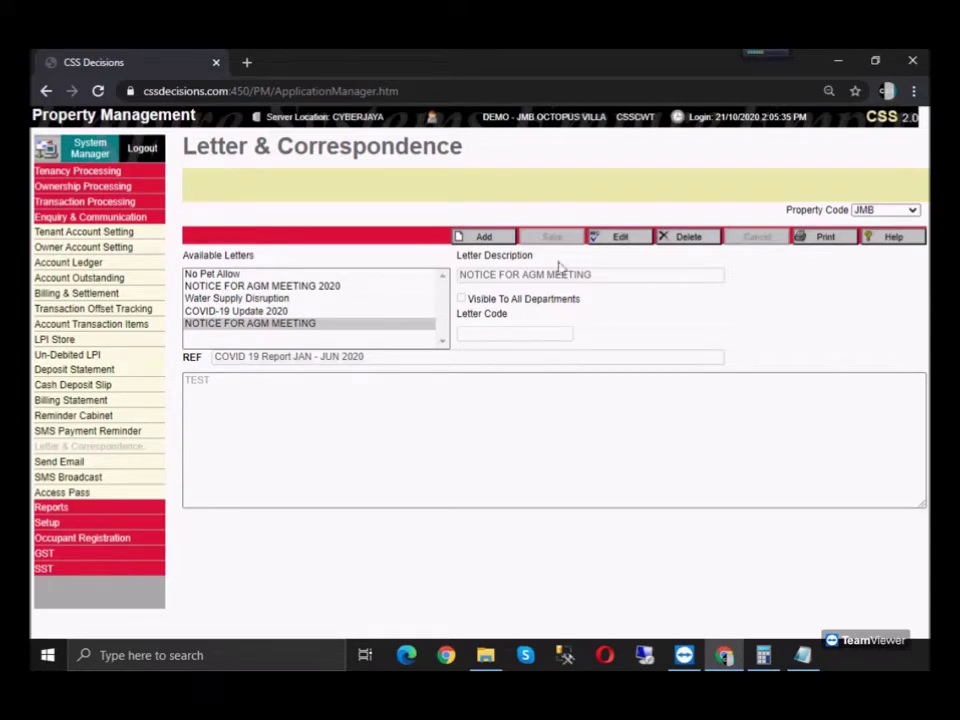
click(272, 311)
click(626, 237)
drag(231, 420, 165, 381)
text(Dear All REside)
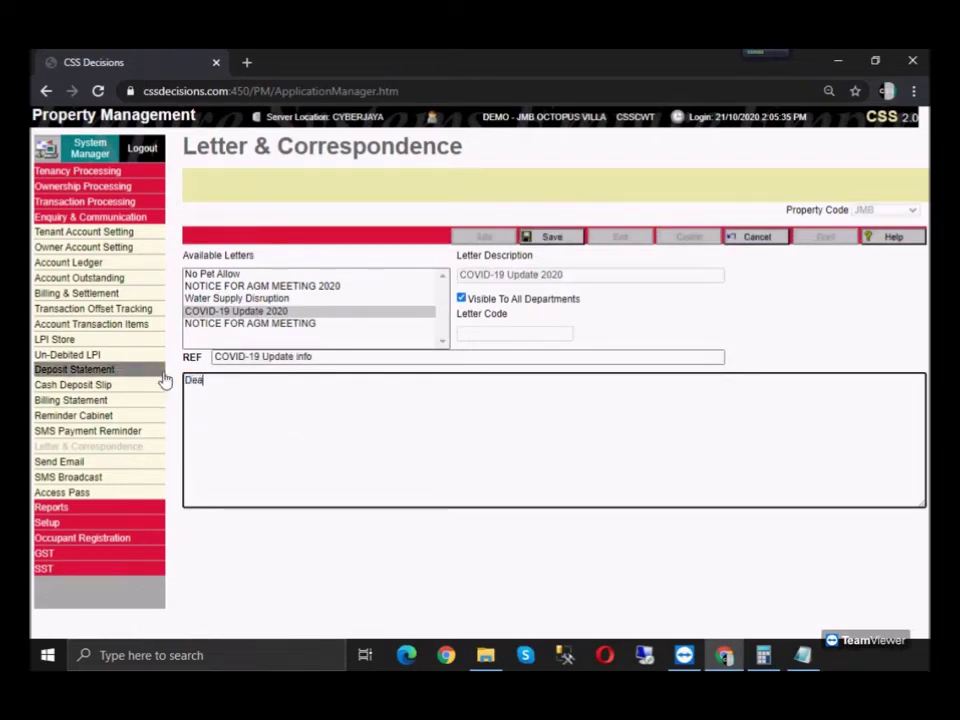
key(BackSpace)
key(BackSpace)
key(BackSpace)
key(BackSpace)
key(BackSpace)
text(esident.)
key(Return)
key(Return)
Step: Add the message line "Stay home. Jangan jalan sini jalan sana." below the letter's greeting
text(Stay home. Jaga)
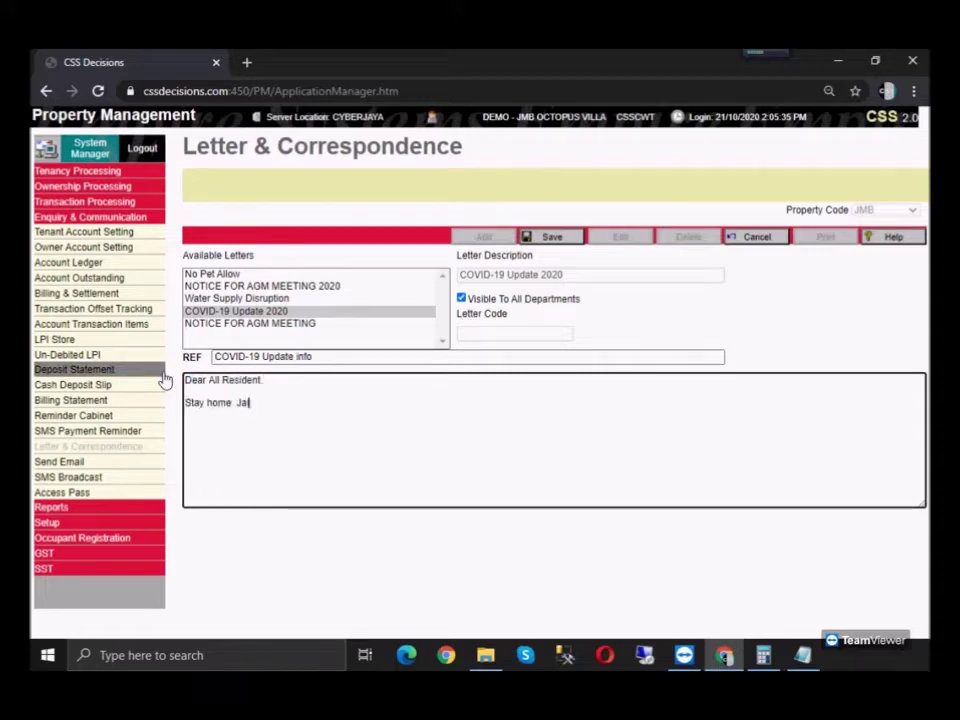
key(BackSpace)
key(BackSpace)
text(ngan)
text(sini )
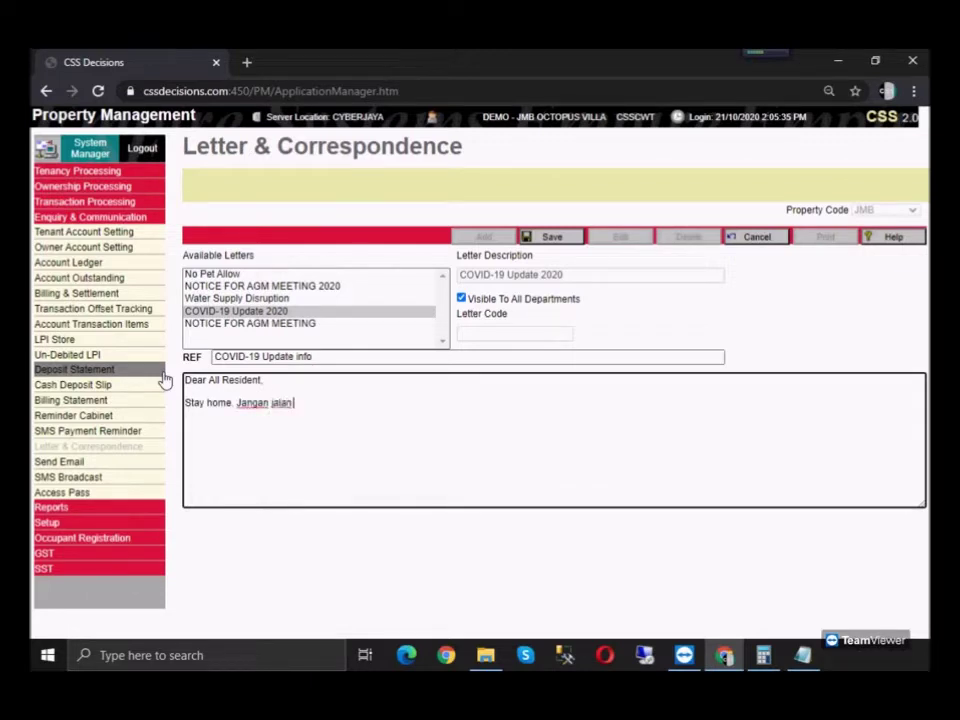
text(jalan sana)
key(Return)
key(Return)
Step: Close the letter with "Regards," and "Management office." and save it
text(Regards,)
key(Return)
key(Return)
text(Management office.)
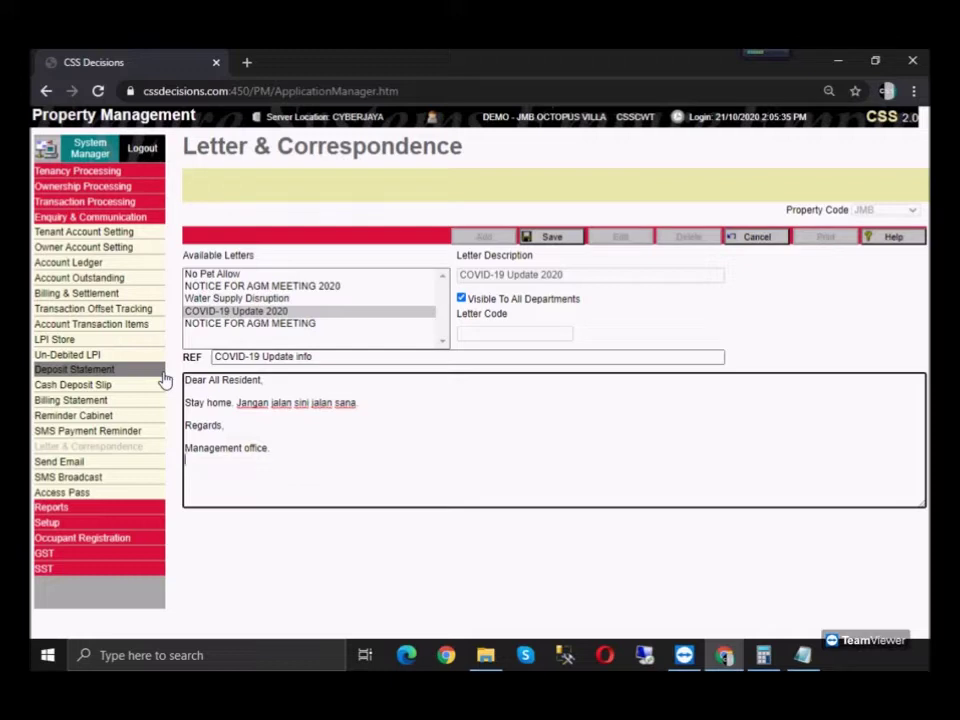
click(556, 240)
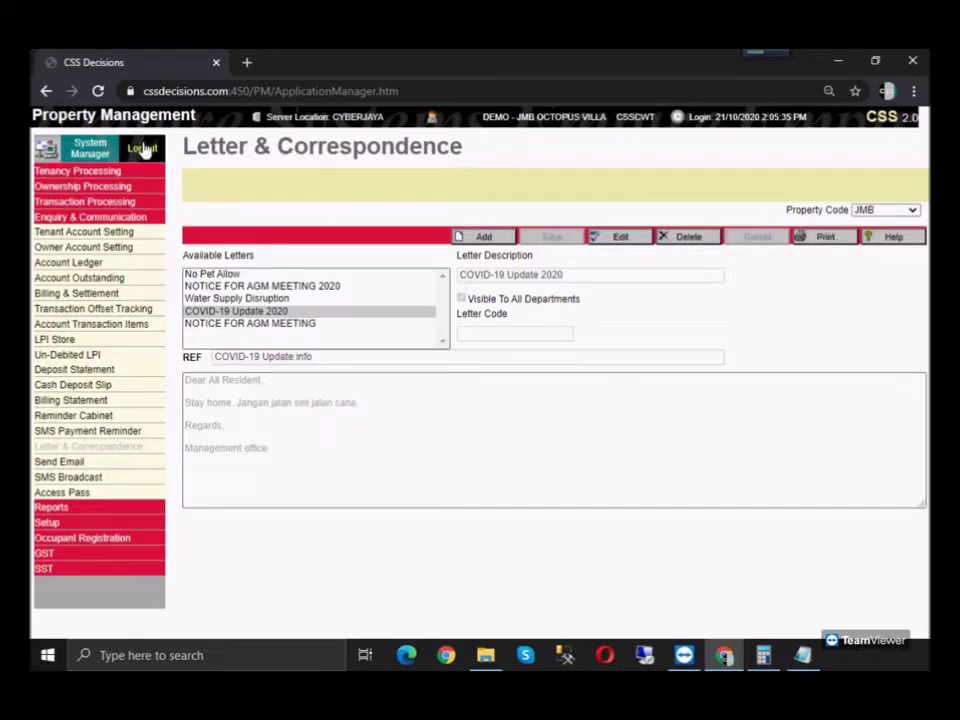
Step: Start printing the COVID-19 letter dated 21/10/2020, selecting the party accounts by party batch
click(825, 240)
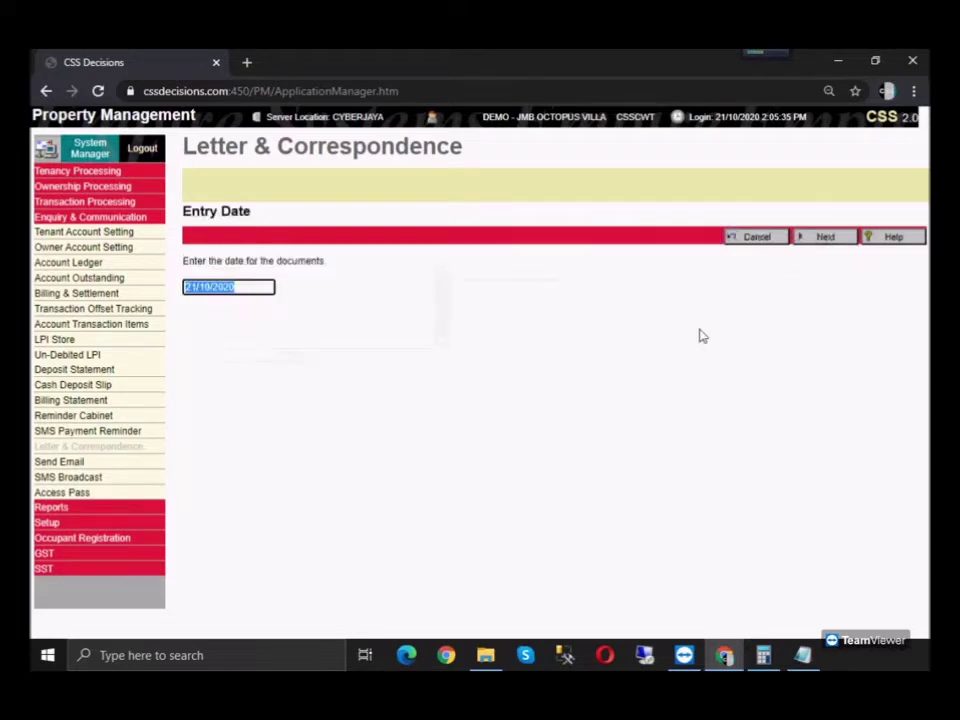
click(818, 242)
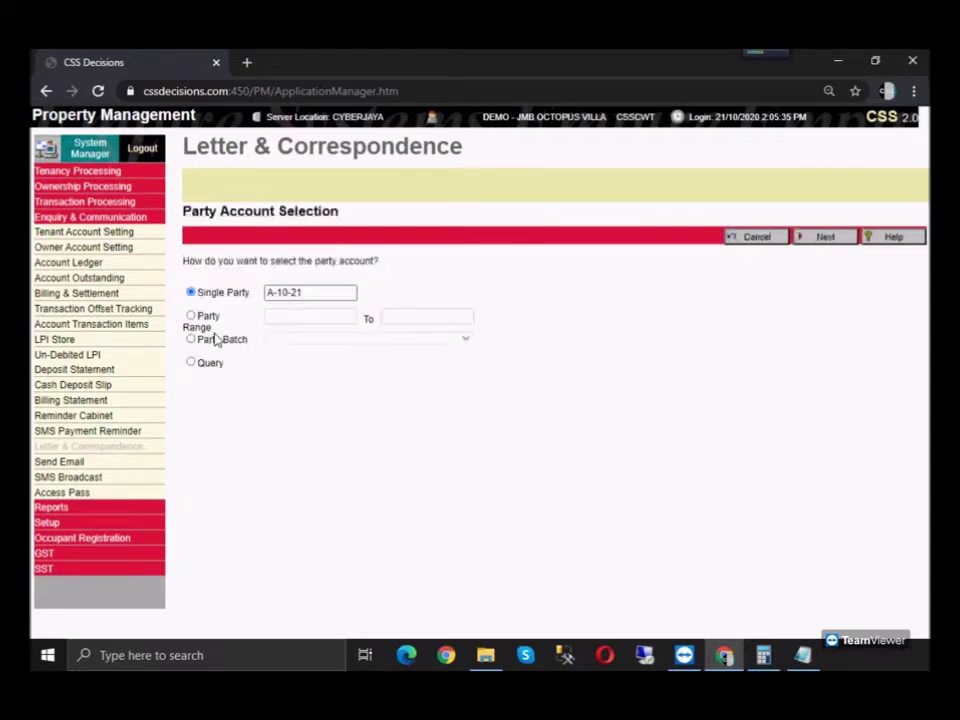
click(340, 341)
click(345, 341)
click(347, 366)
click(826, 240)
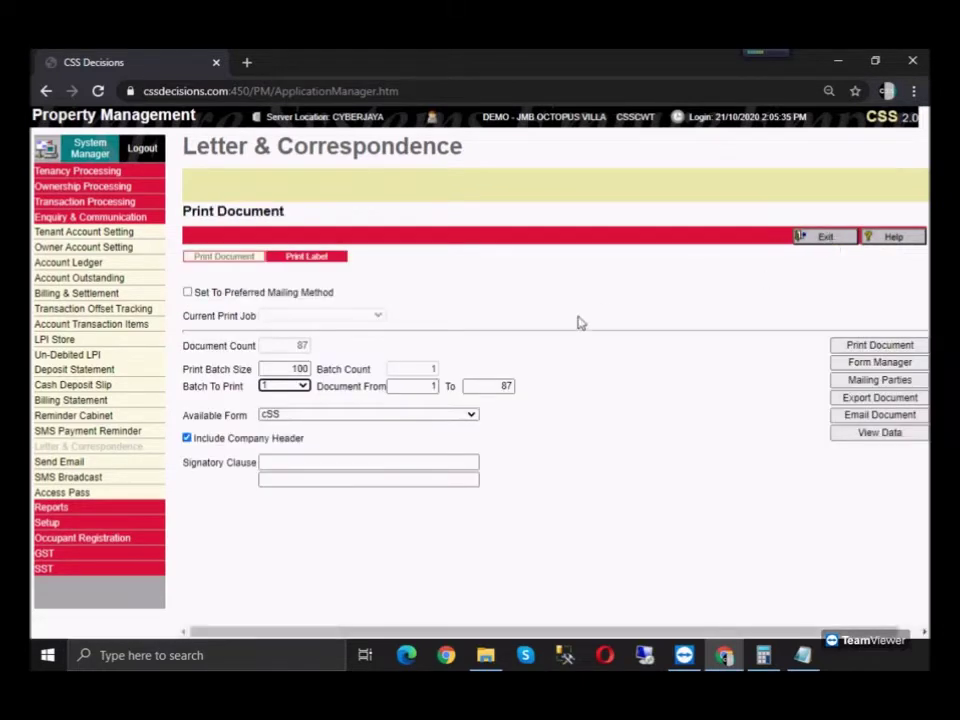
Step: Generate the letters with the Standard ENG form and look through the first pages of the print document
click(375, 415)
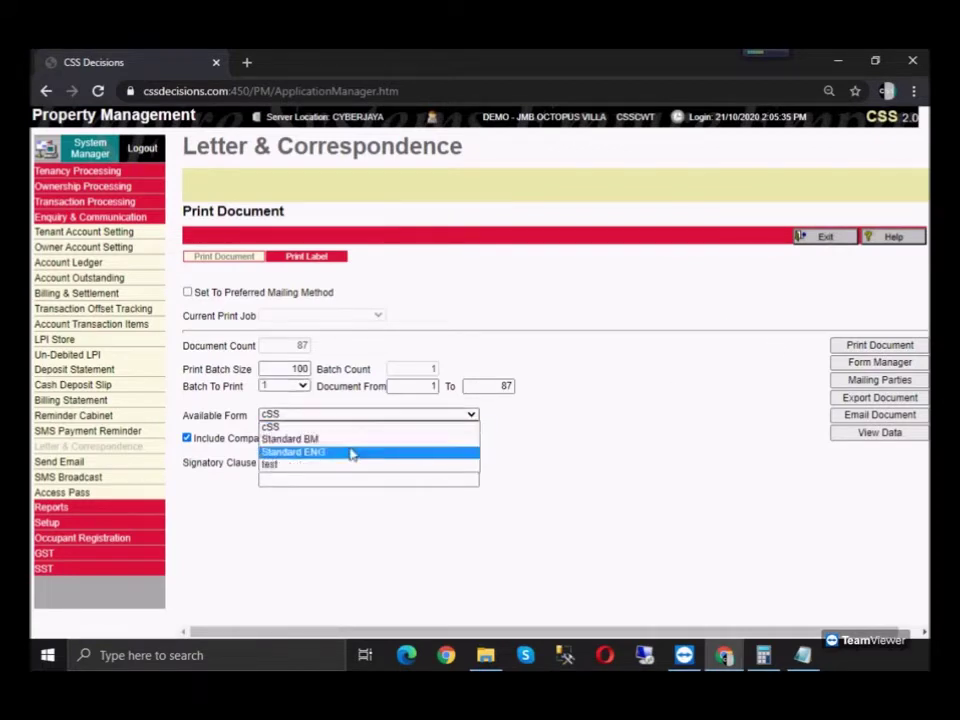
key(Return)
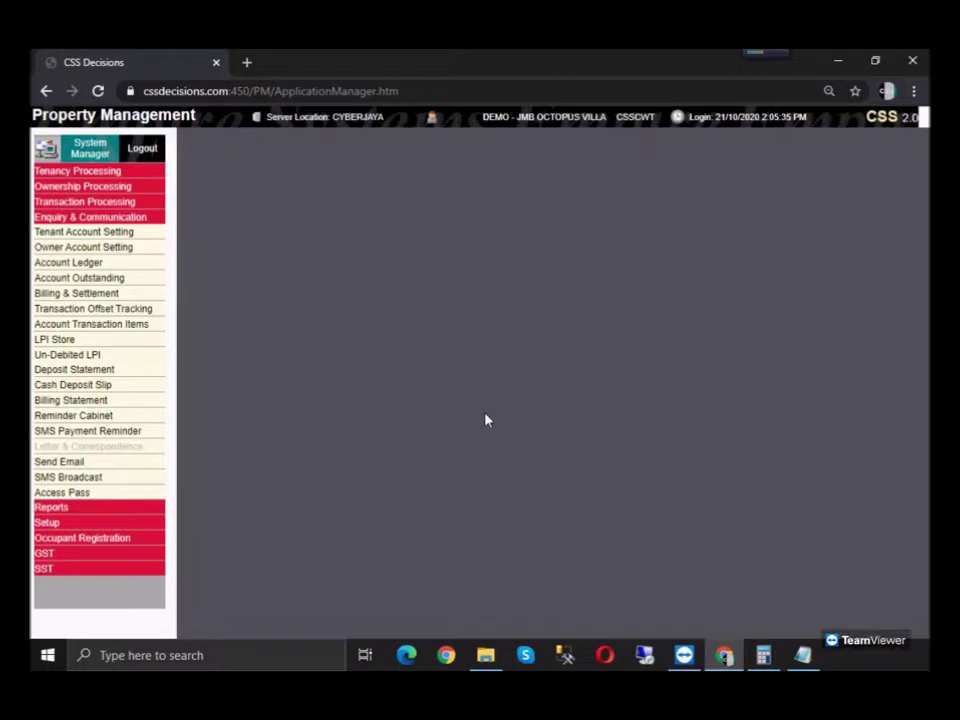
scroll(506, 317, down, 10)
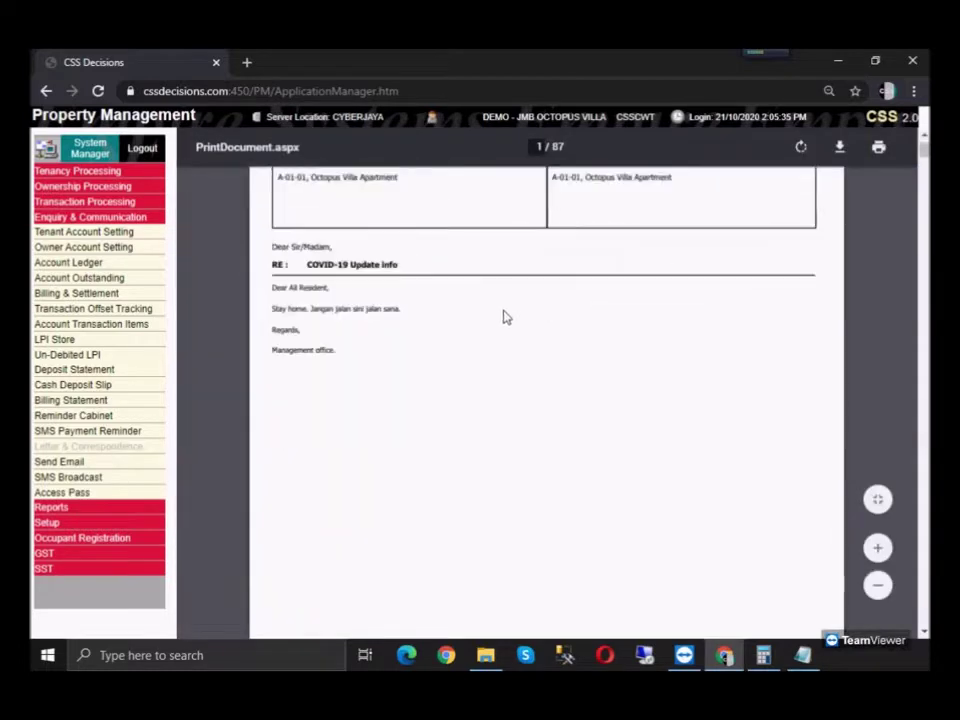
scroll(506, 321, up, 3)
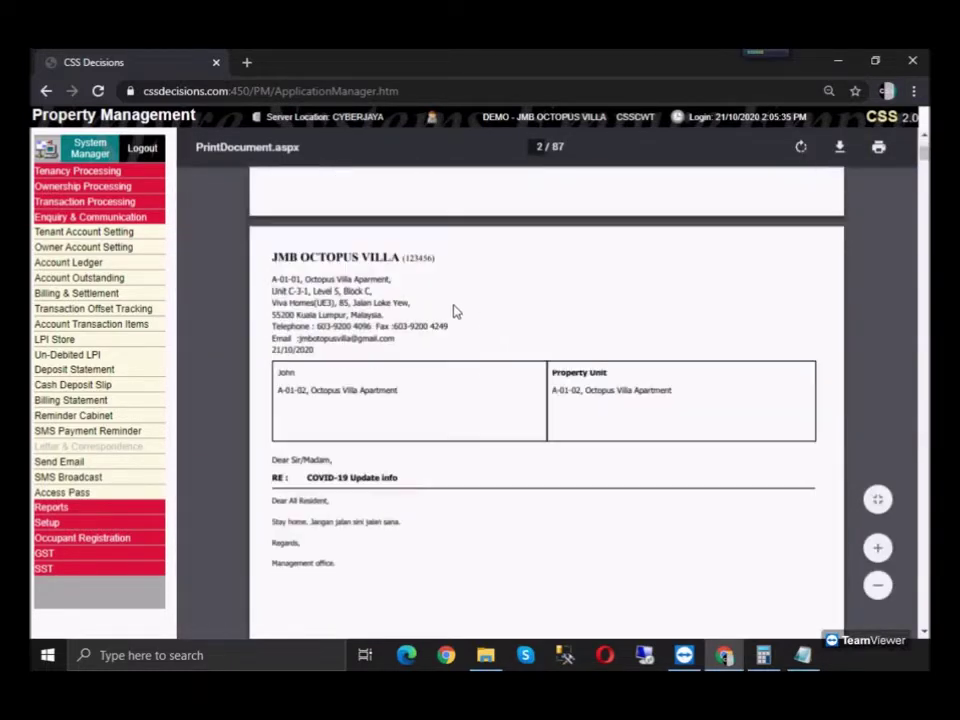
scroll(455, 314, down, 2)
scroll(455, 313, down, 8)
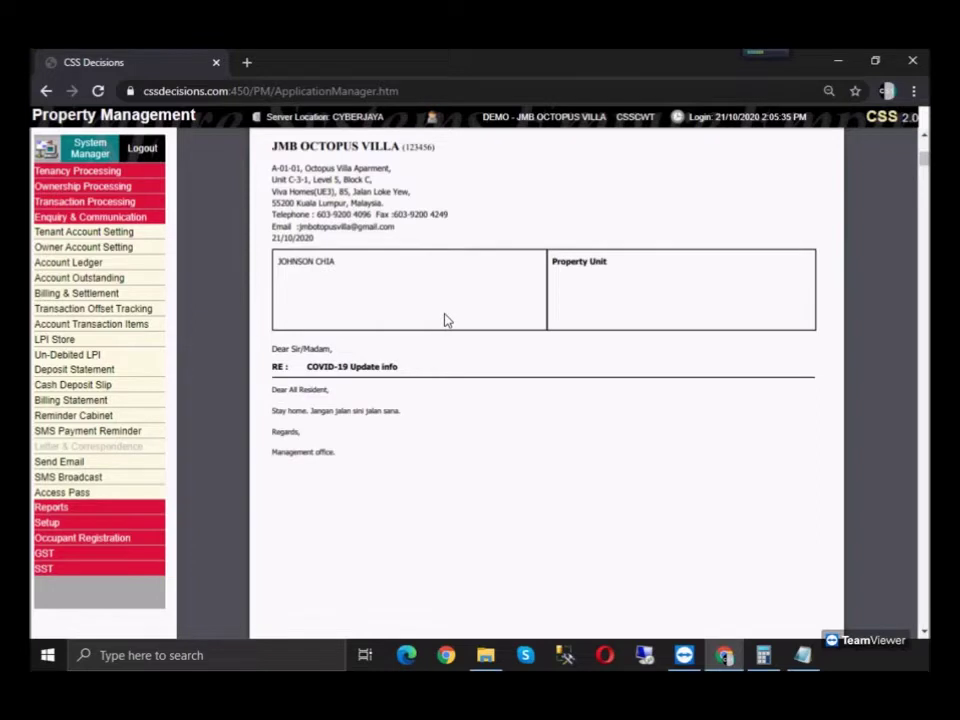
Step: Open the Transaction Summary report, and list the Official Receipt entries using the Today Entries filter set
click(152, 508)
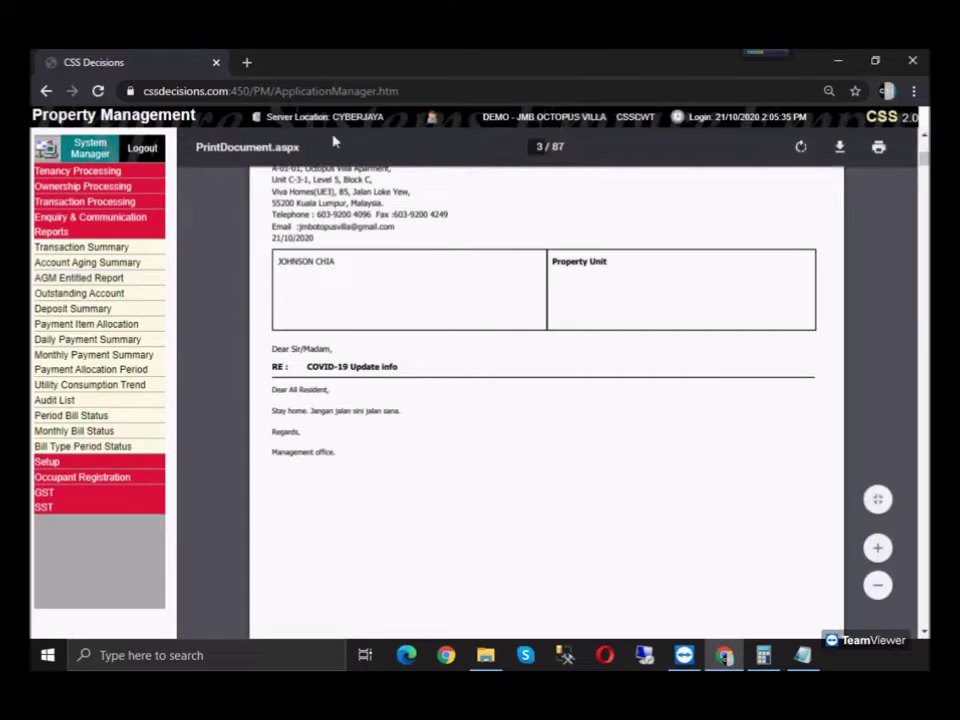
click(118, 250)
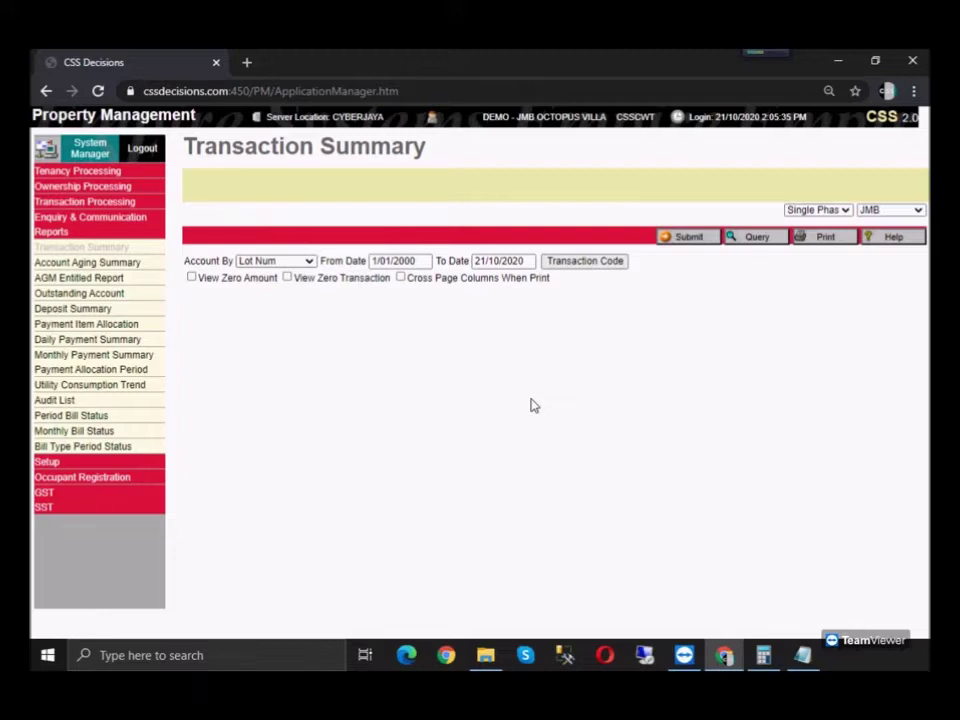
click(90, 201)
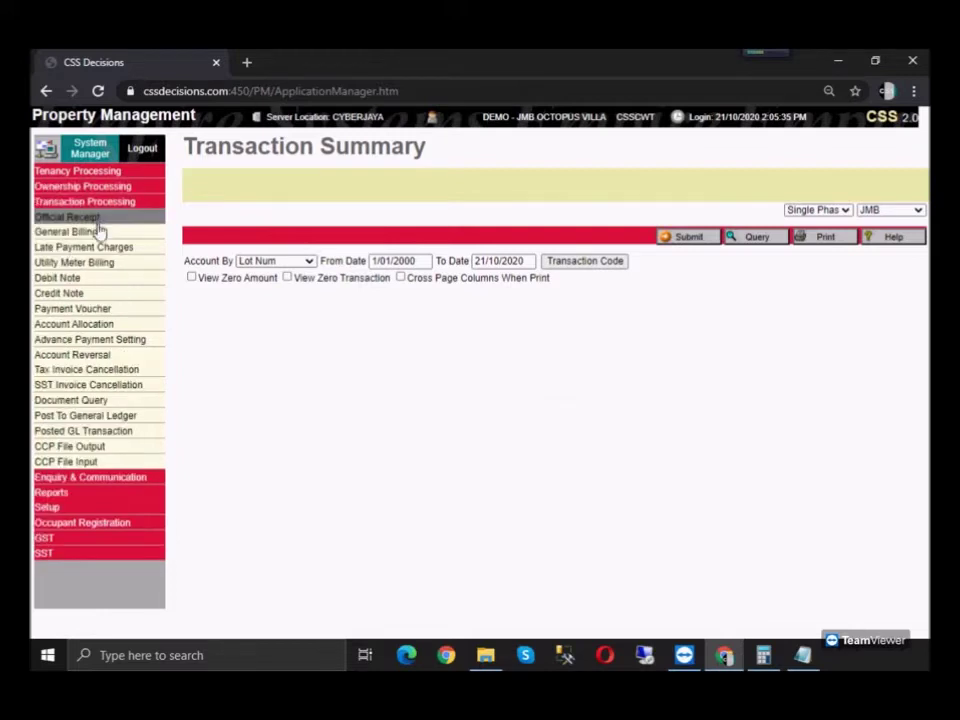
click(93, 218)
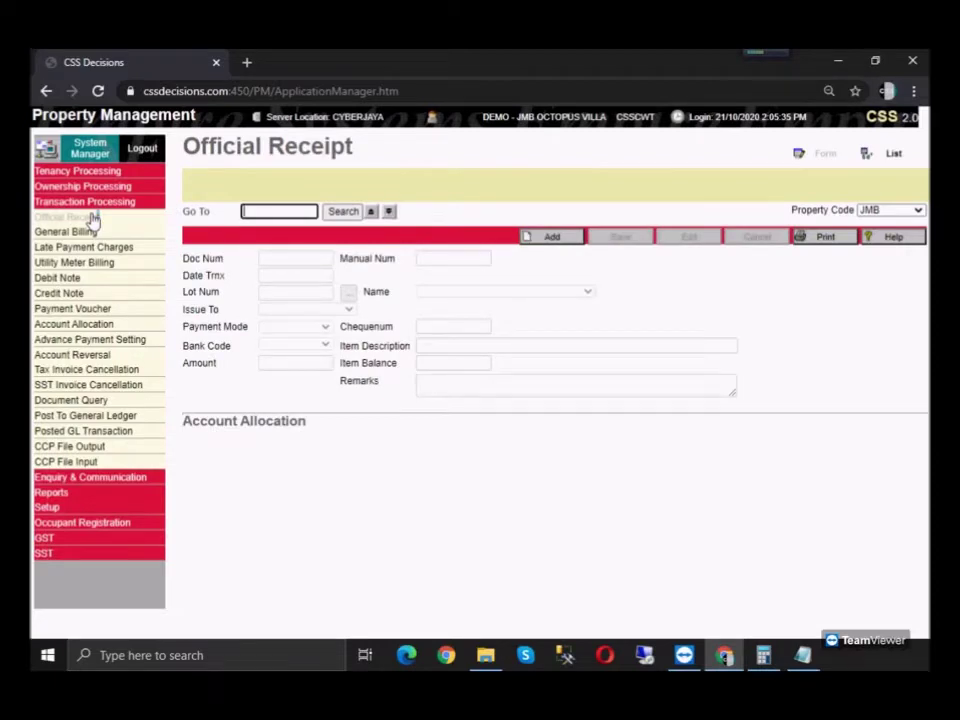
click(893, 157)
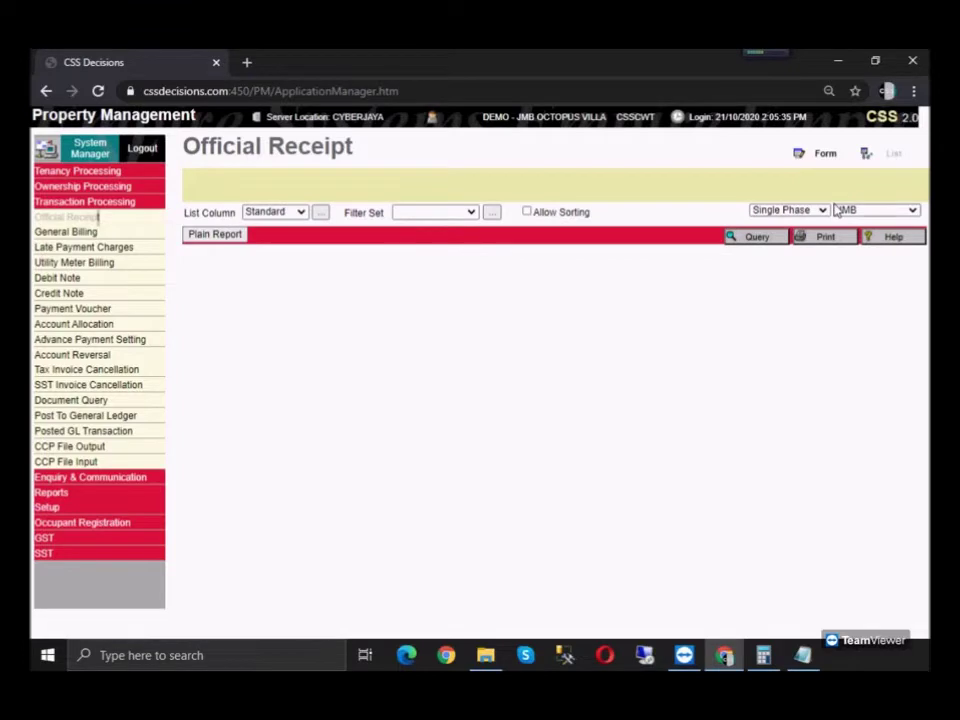
click(446, 213)
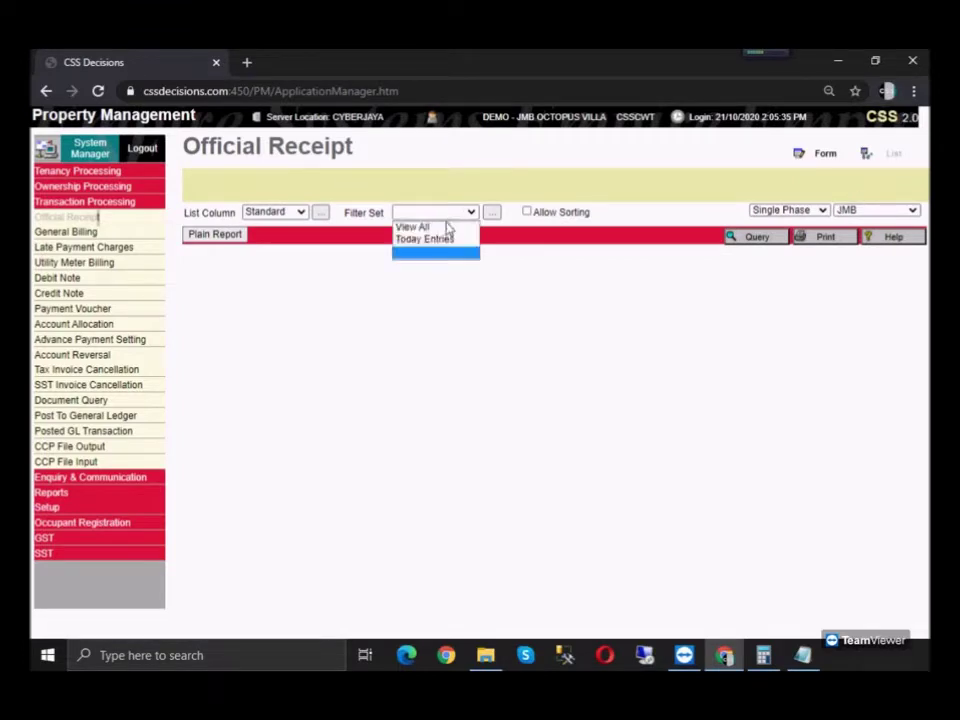
click(446, 240)
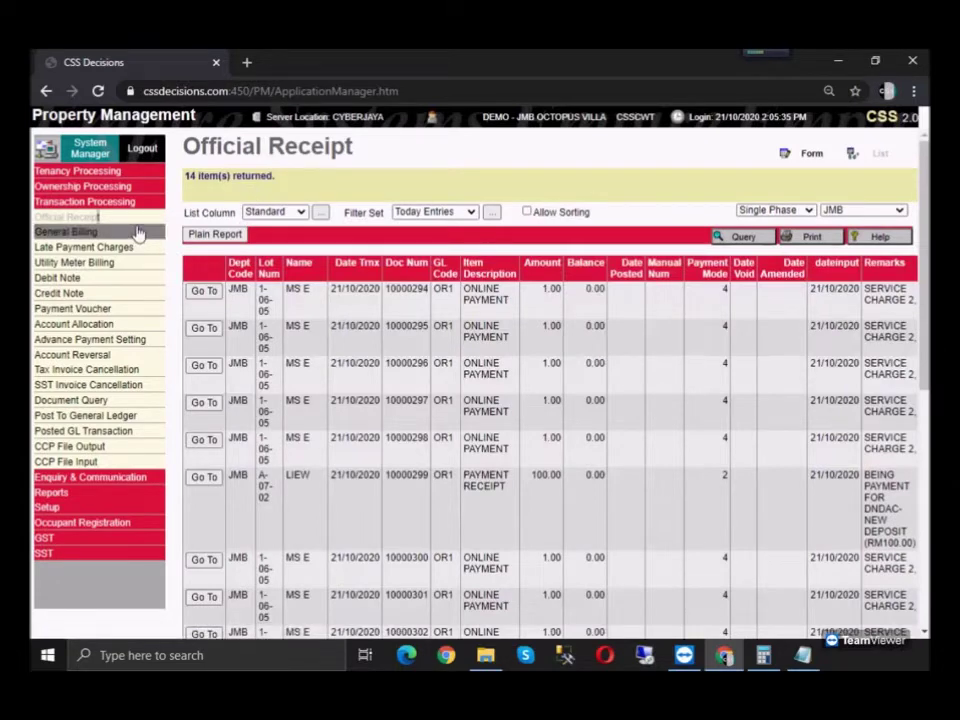
Step: View the General Billing and Late Payment Charges screens in Transaction Processing
click(133, 233)
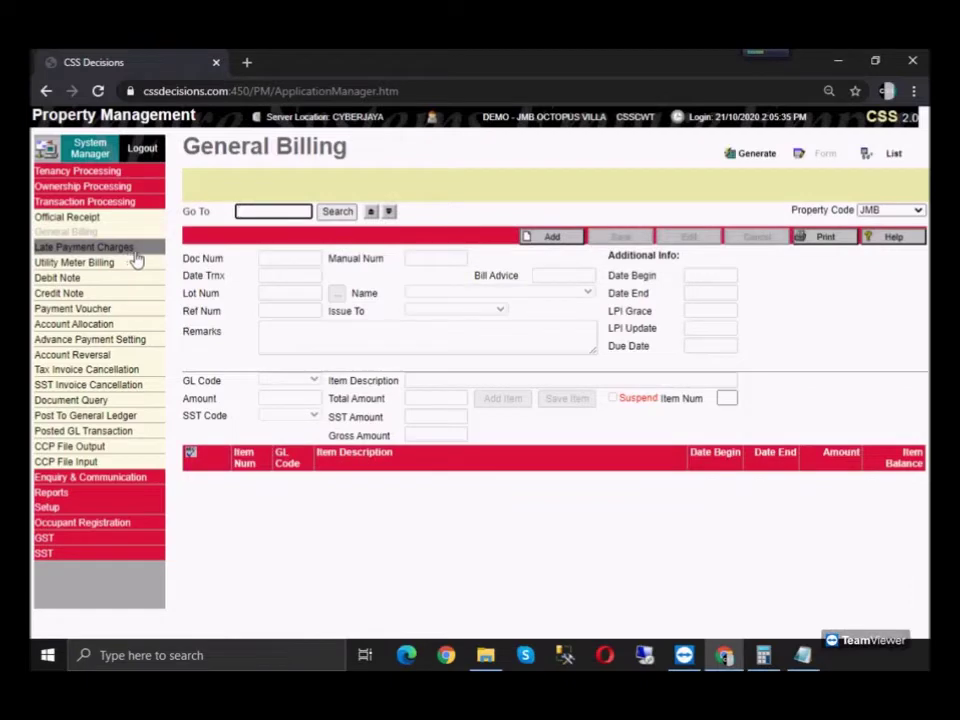
click(141, 253)
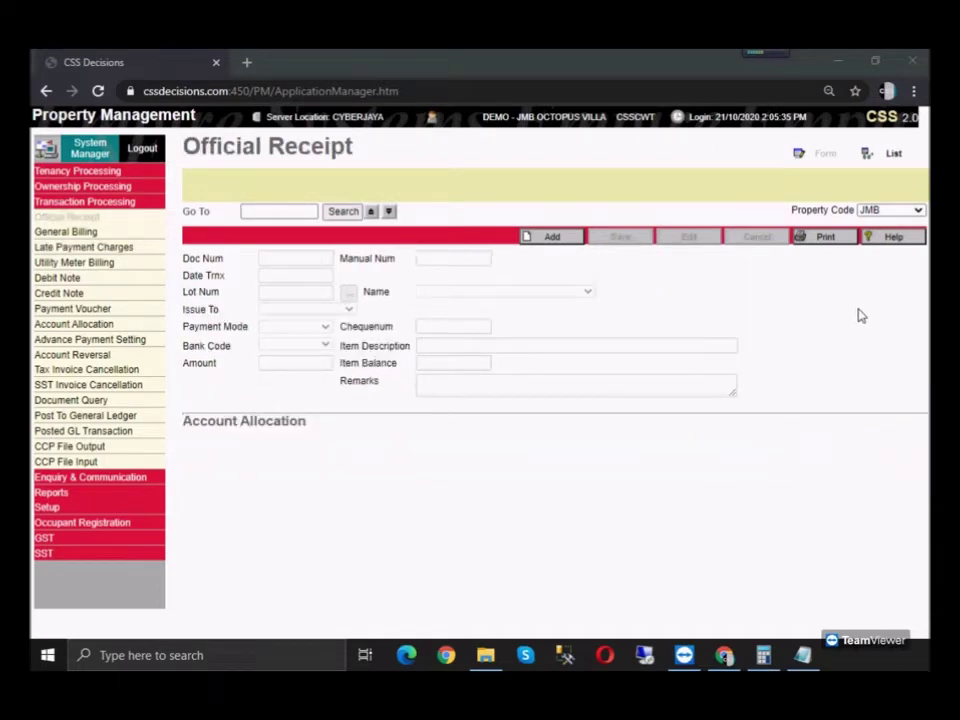
click(636, 190)
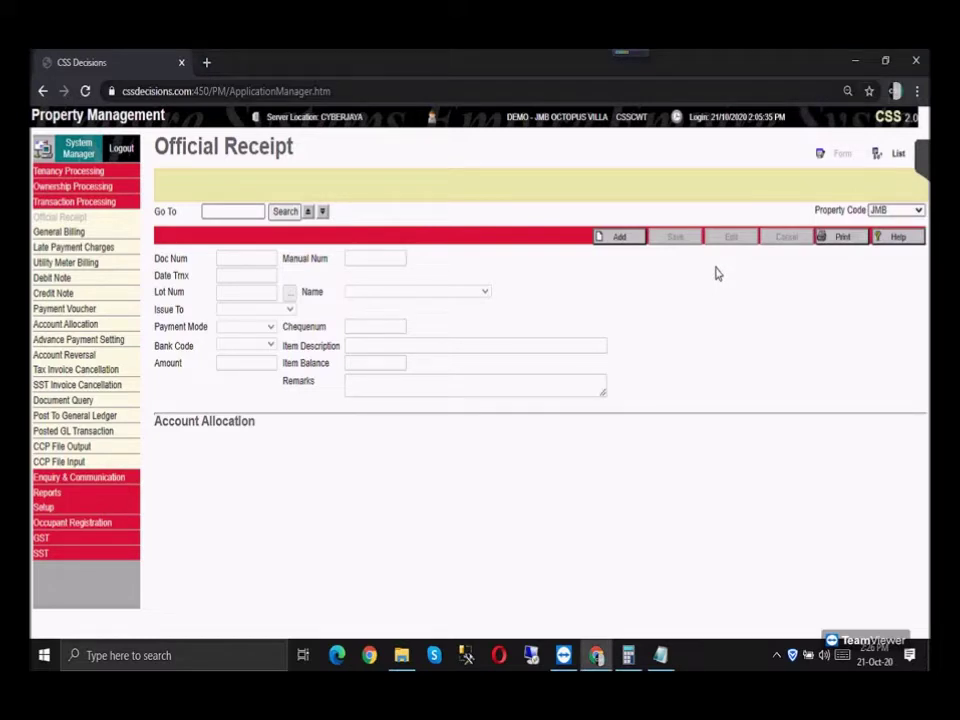
click(926, 160)
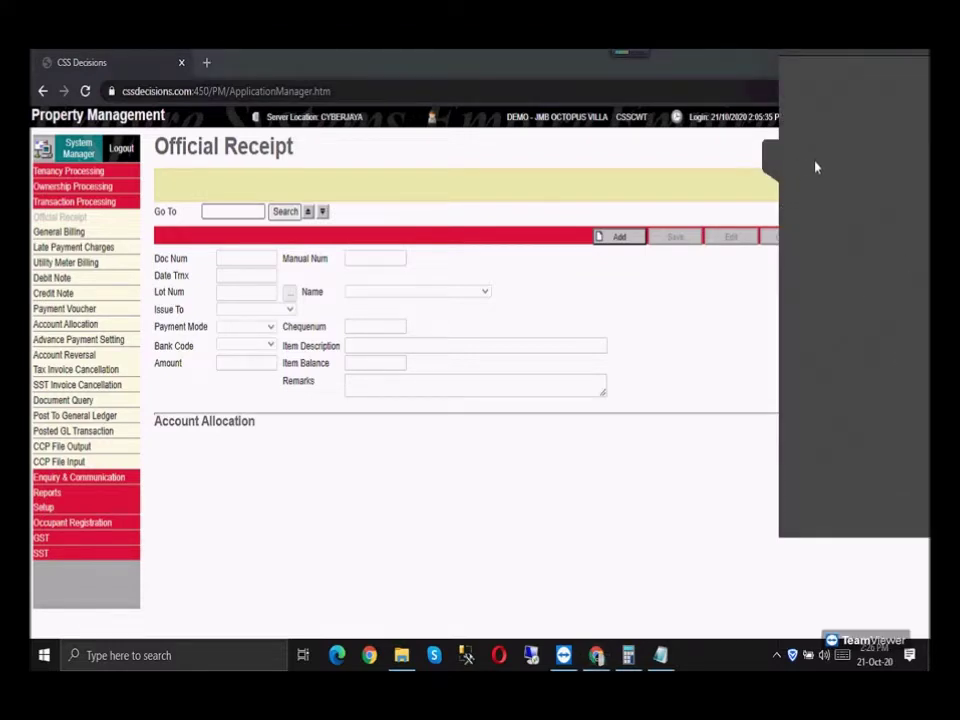
click(773, 162)
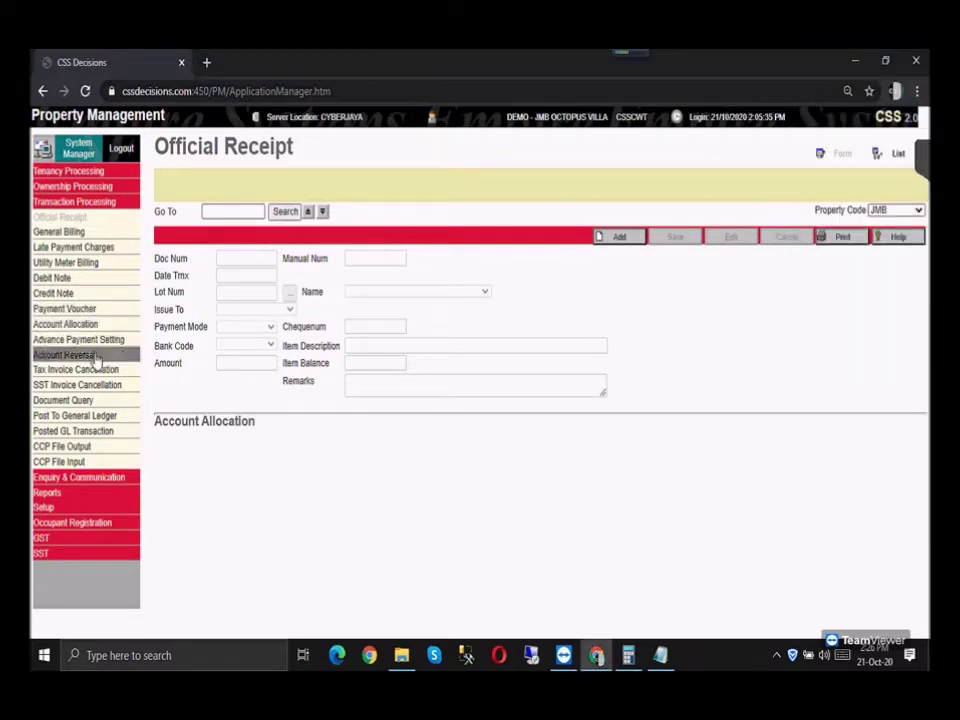
Step: Open the Transaction Summary report, keep the accounts by Lot Num and set the From Date to 1/1/2020
click(62, 495)
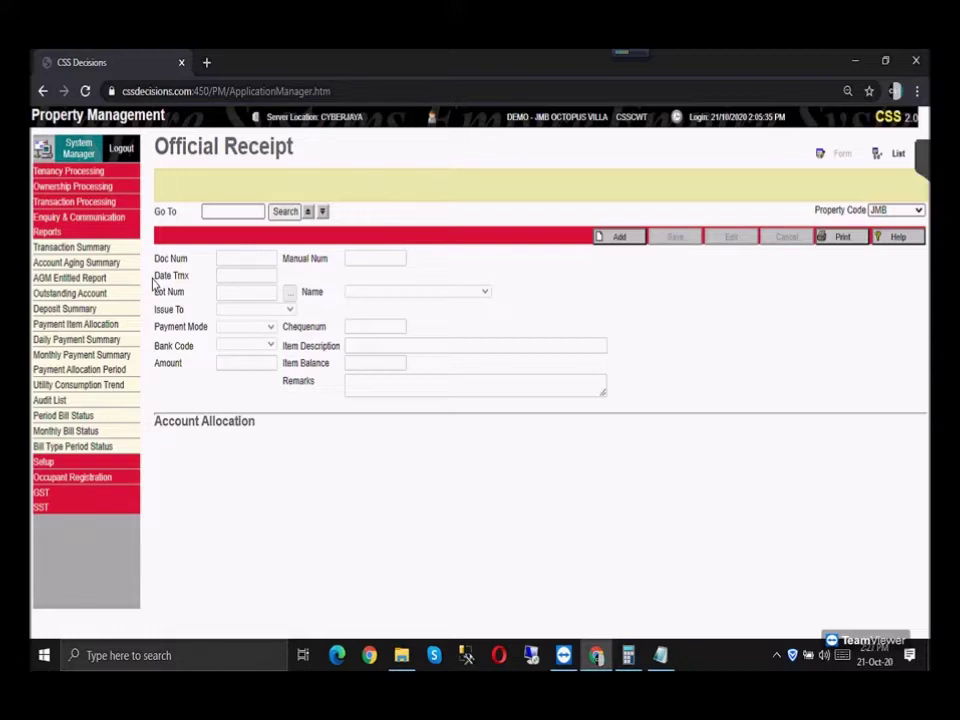
click(104, 250)
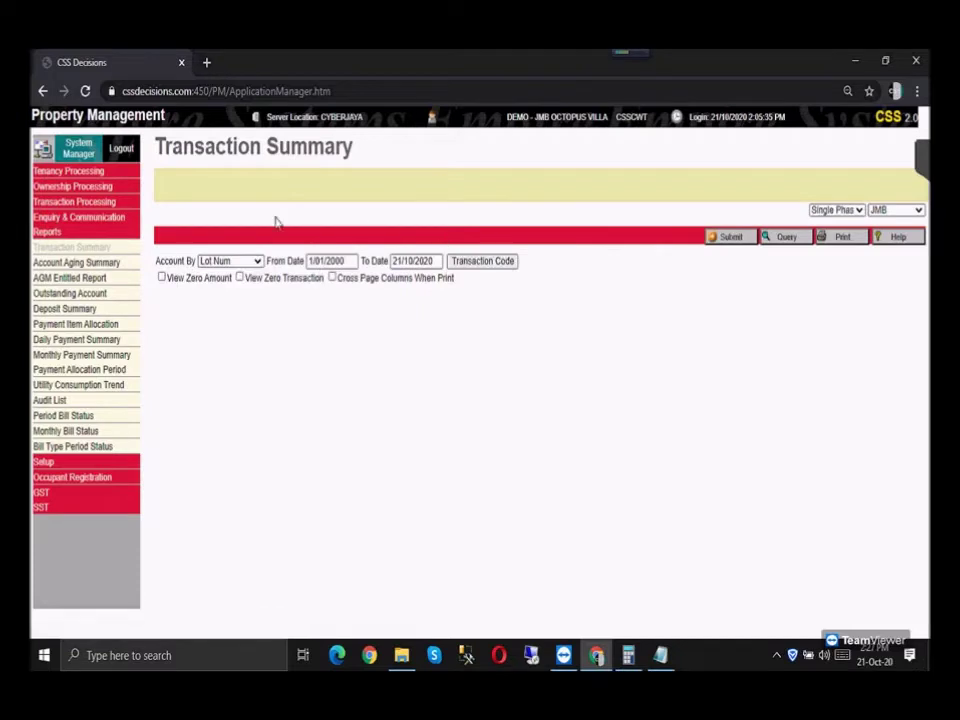
click(250, 263)
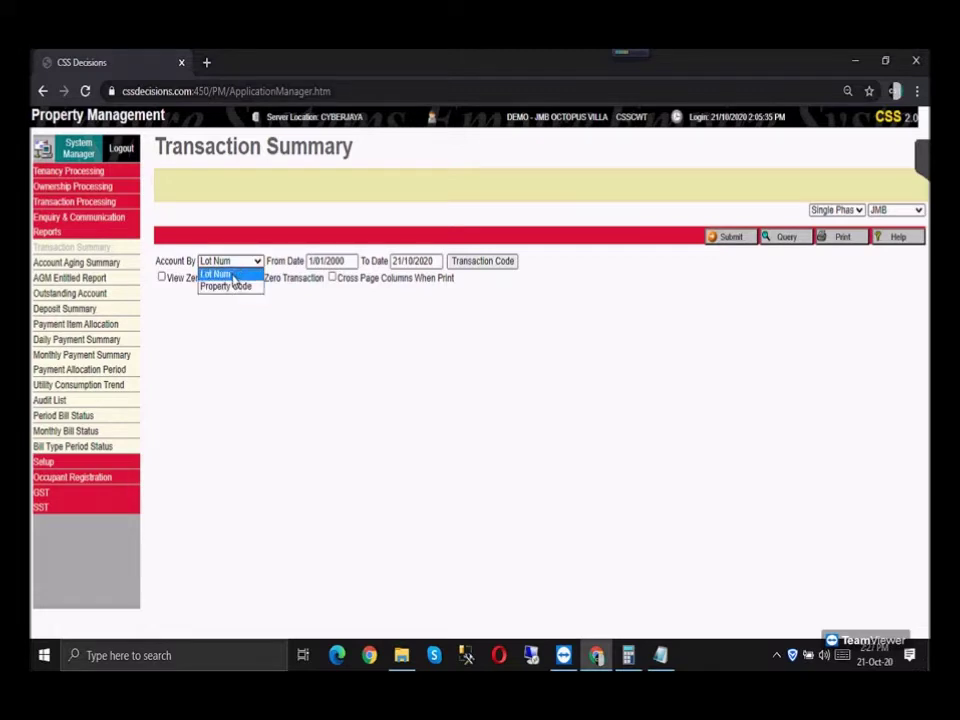
click(233, 276)
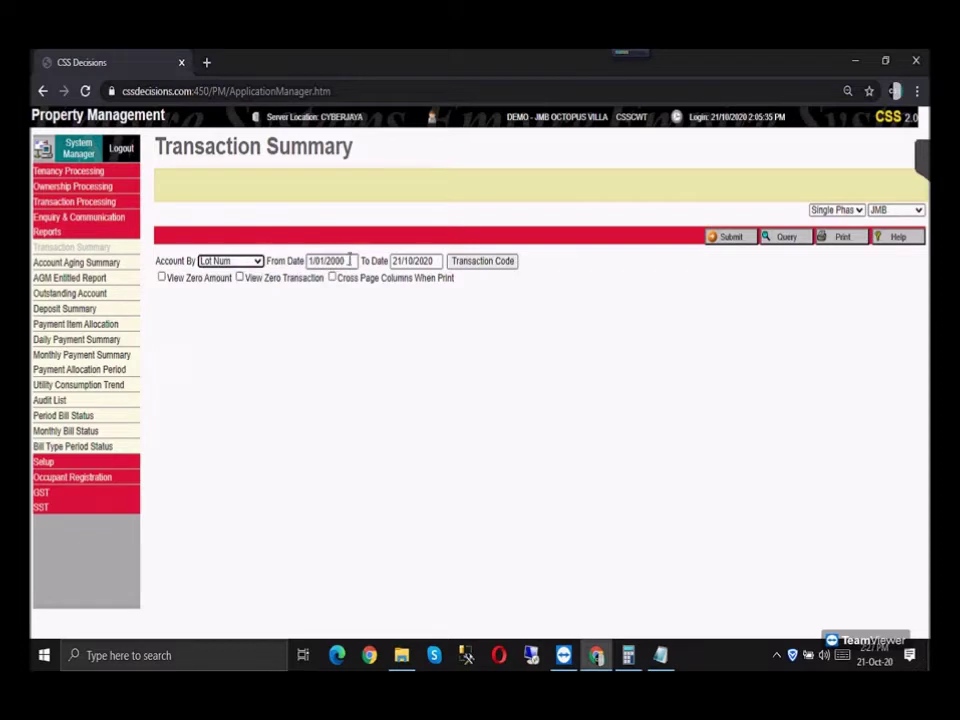
drag(350, 260, 306, 260)
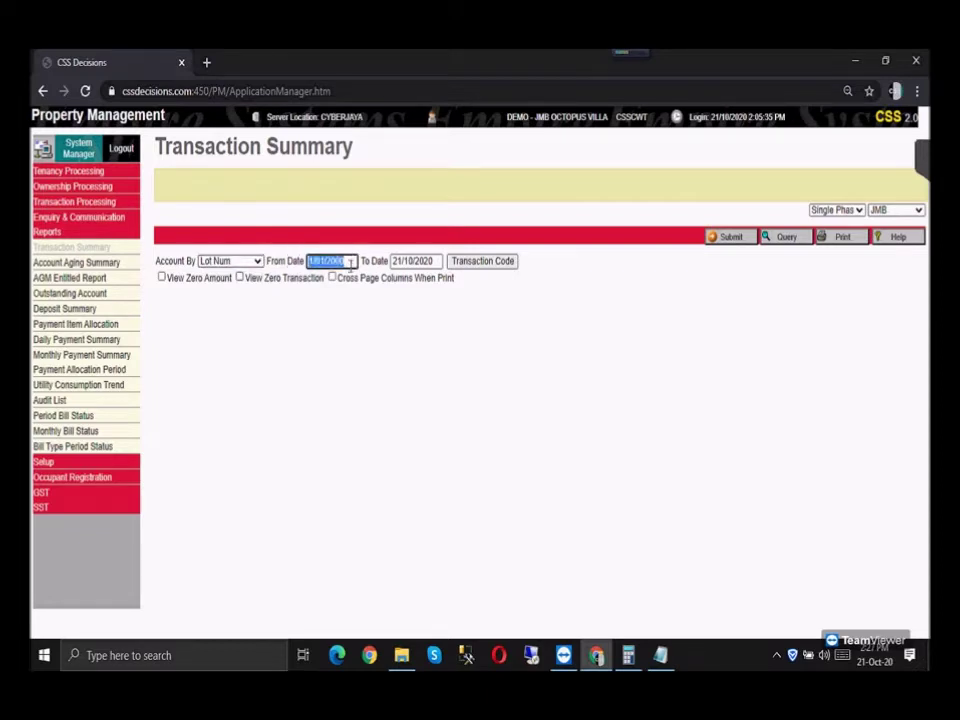
text(1/1/2020)
key(Return)
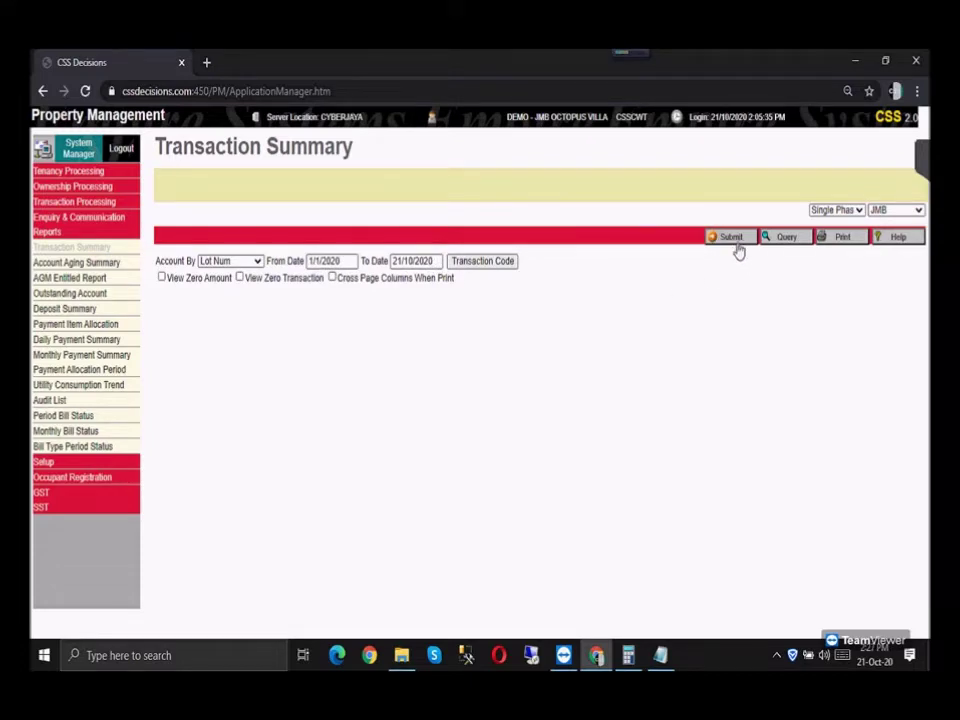
Step: Generate the Transaction Summary and review its date range and lot 1-06-01's Sink Fund, Insurance and Total amounts
click(736, 248)
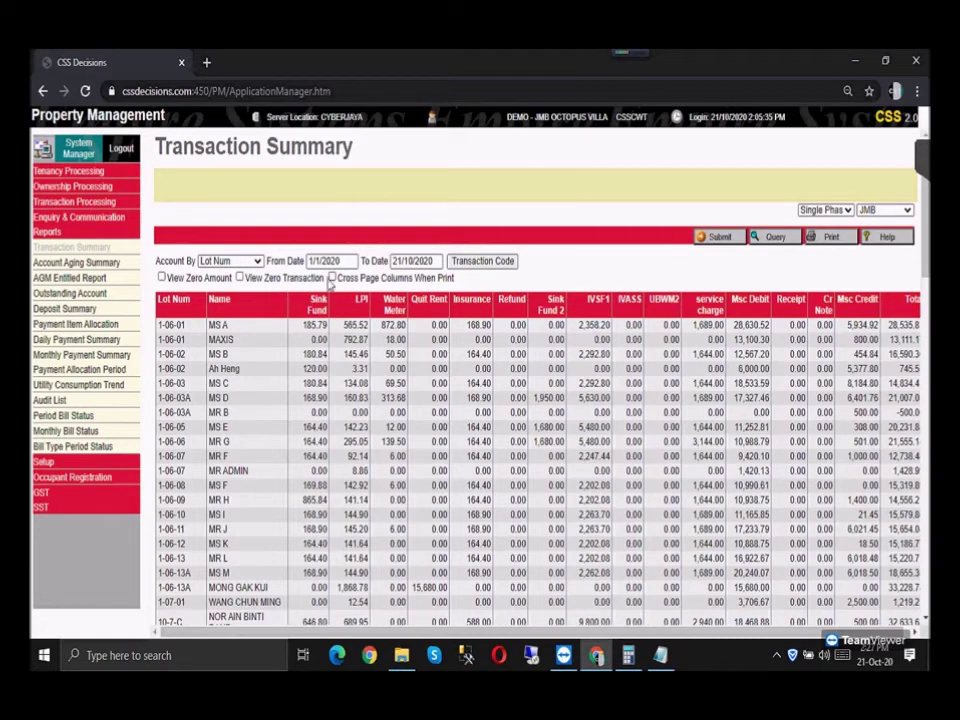
drag(311, 261, 353, 261)
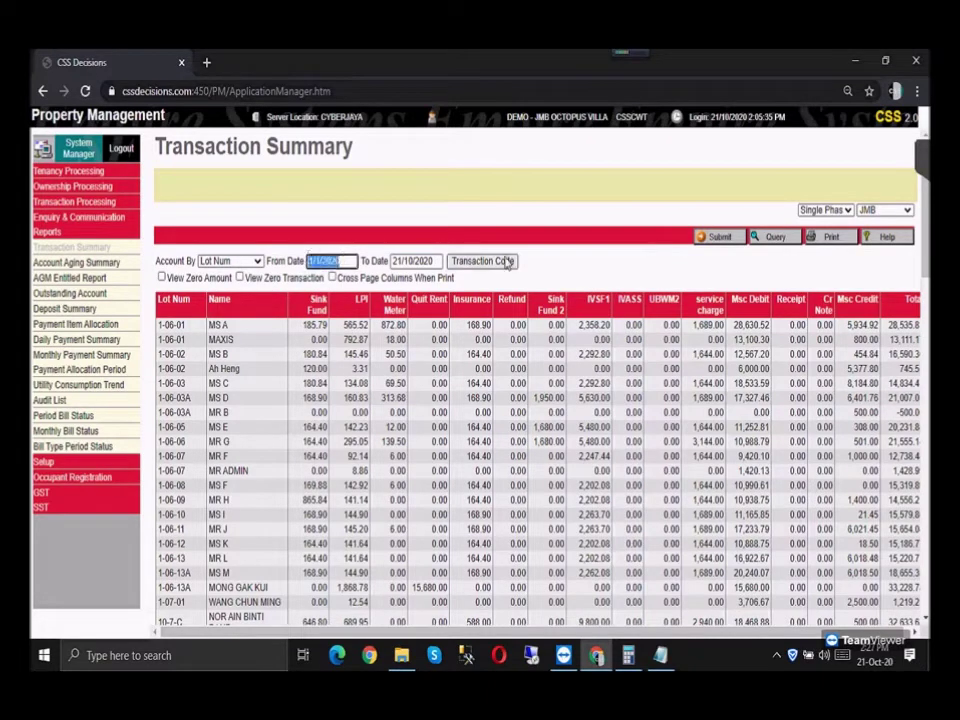
drag(434, 261, 402, 262)
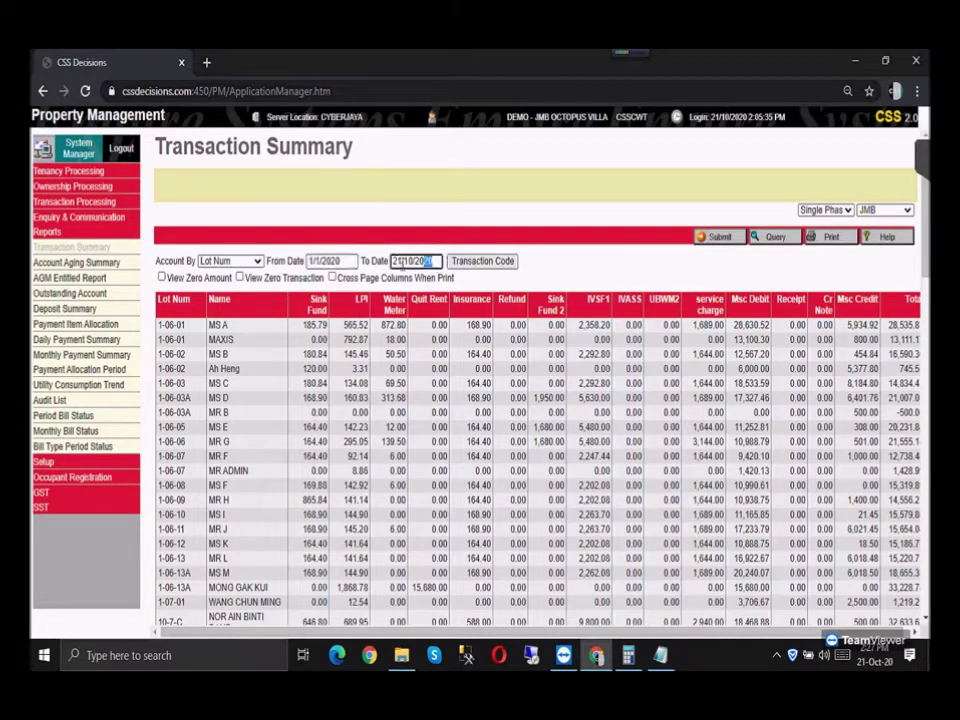
double_click(321, 325)
click(311, 310)
drag(189, 328, 163, 325)
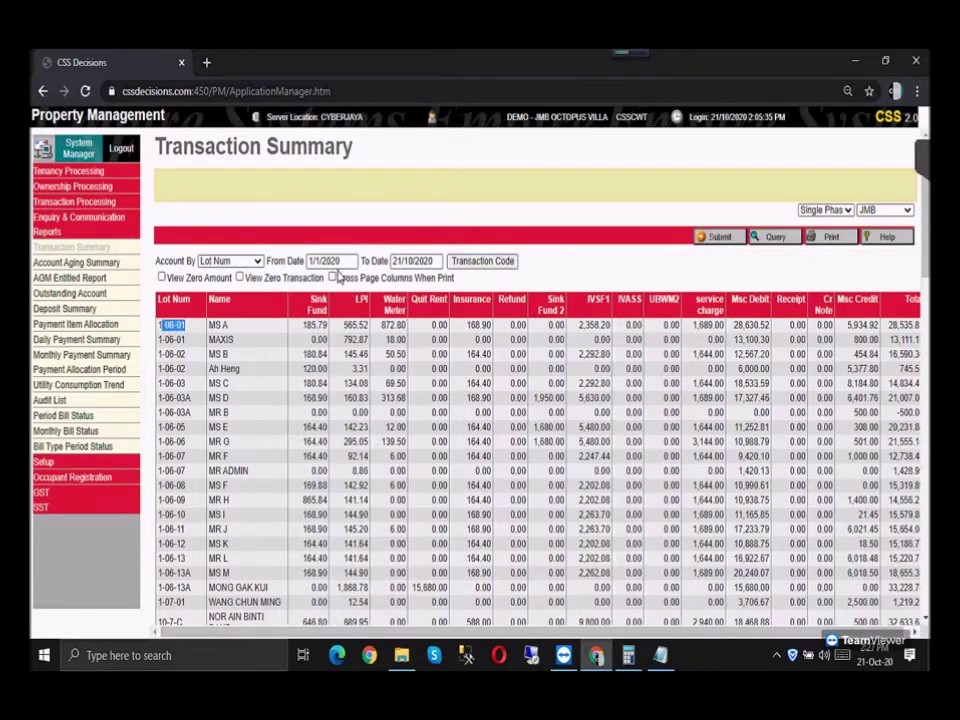
double_click(321, 325)
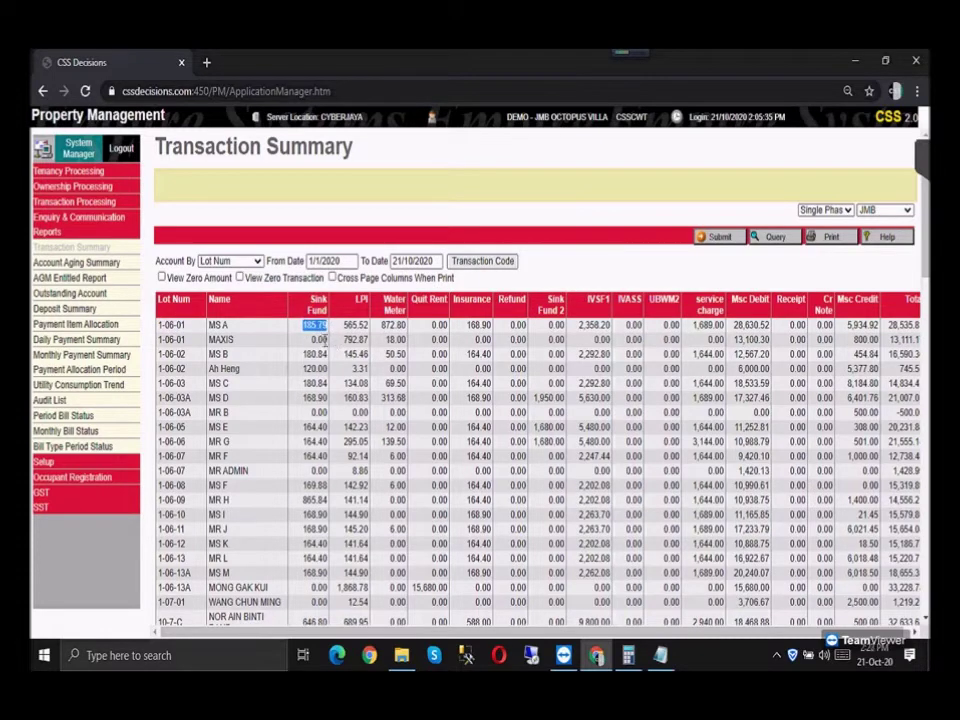
double_click(478, 325)
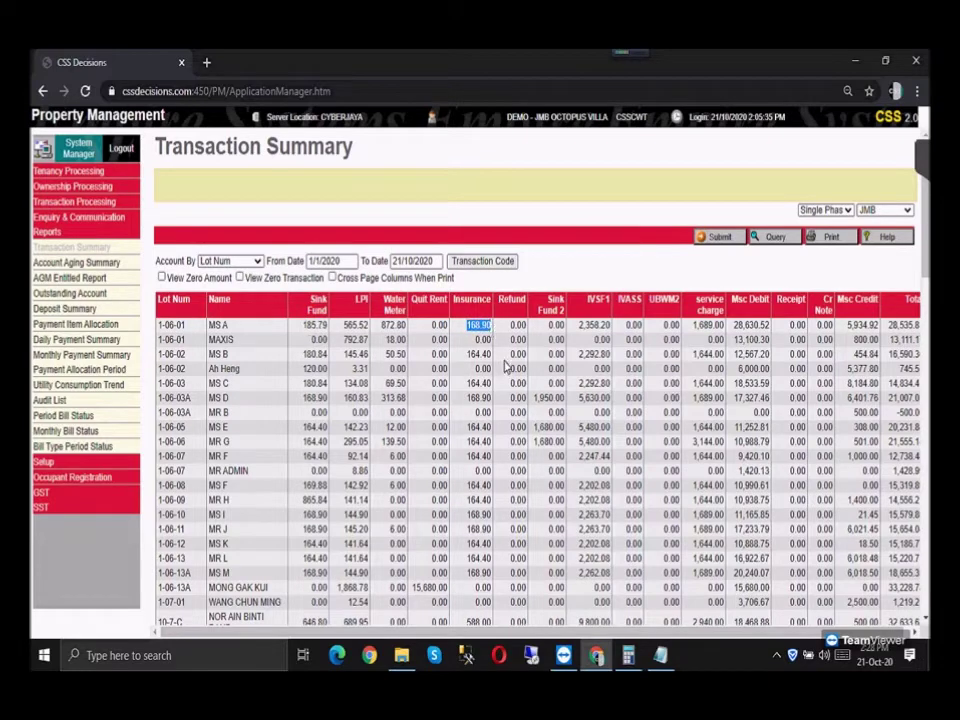
scroll(557, 636, right, 1)
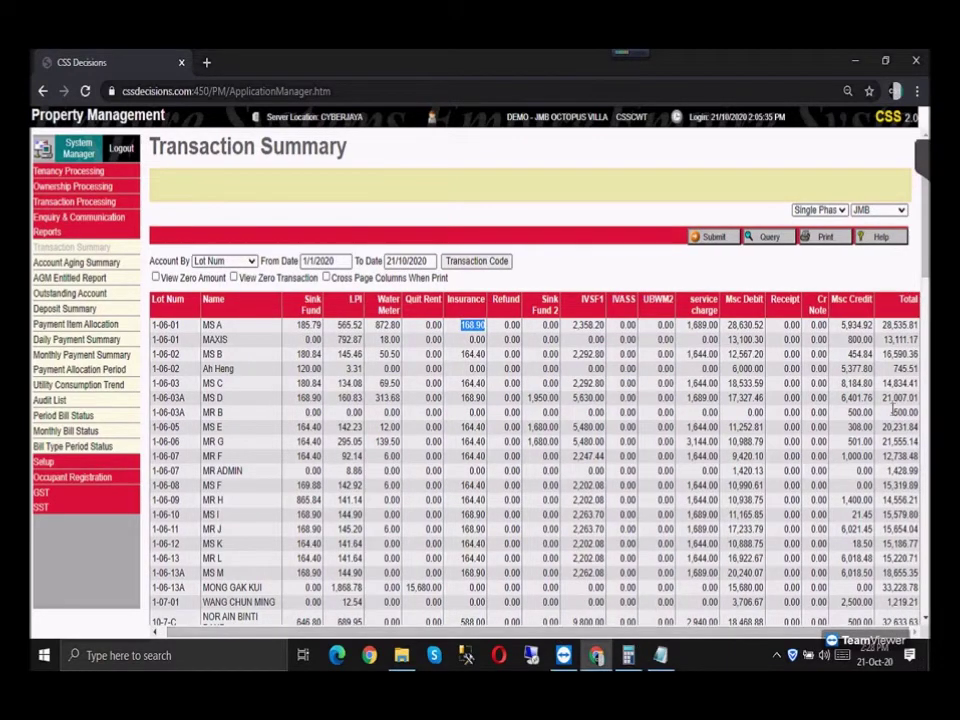
drag(884, 327, 925, 329)
click(912, 331)
Step: Delete the IVSC2 and IVSF1 transaction codes from the report's transaction code list
click(477, 261)
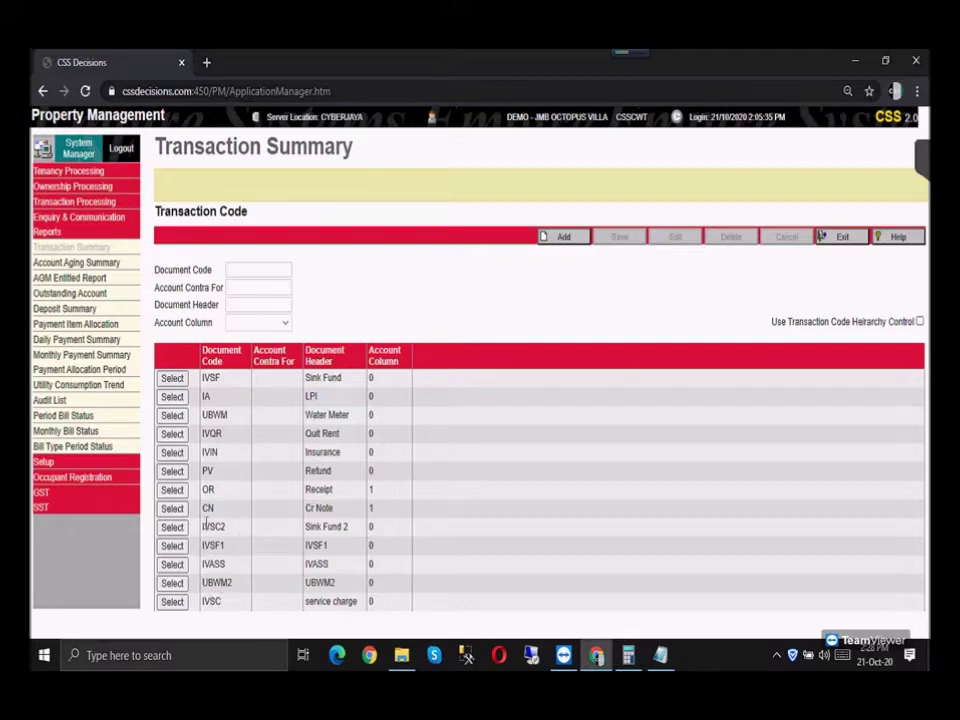
click(172, 526)
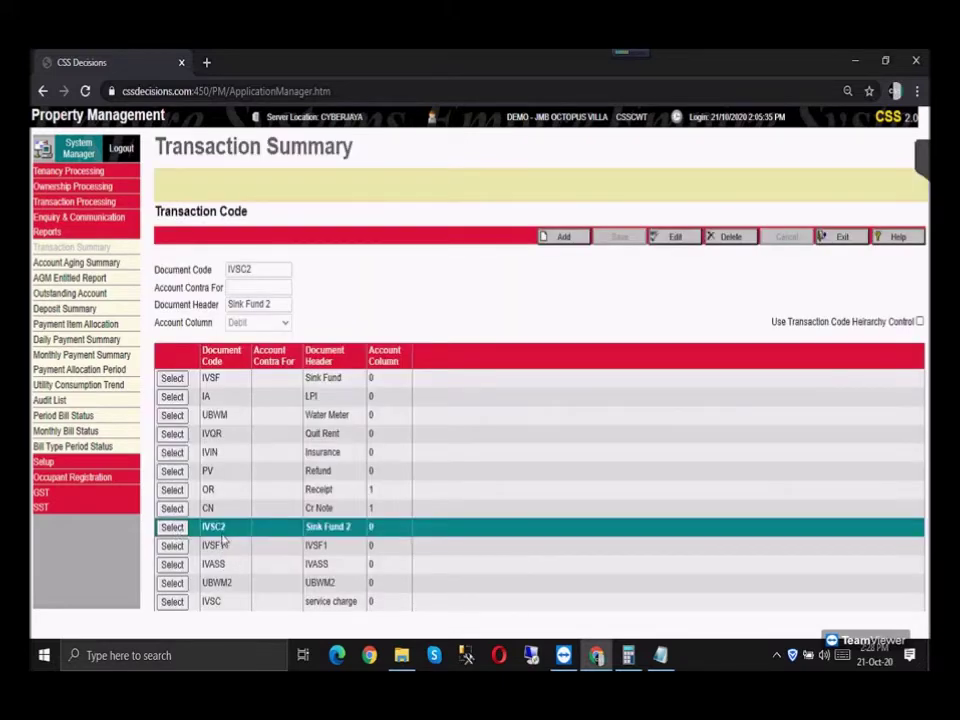
click(731, 237)
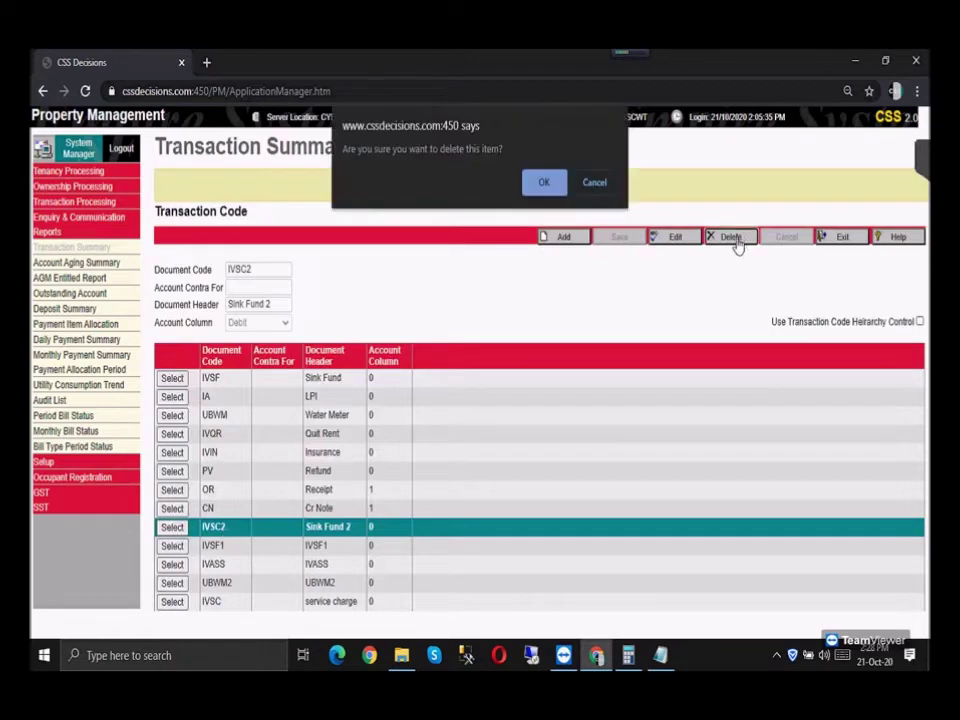
click(543, 183)
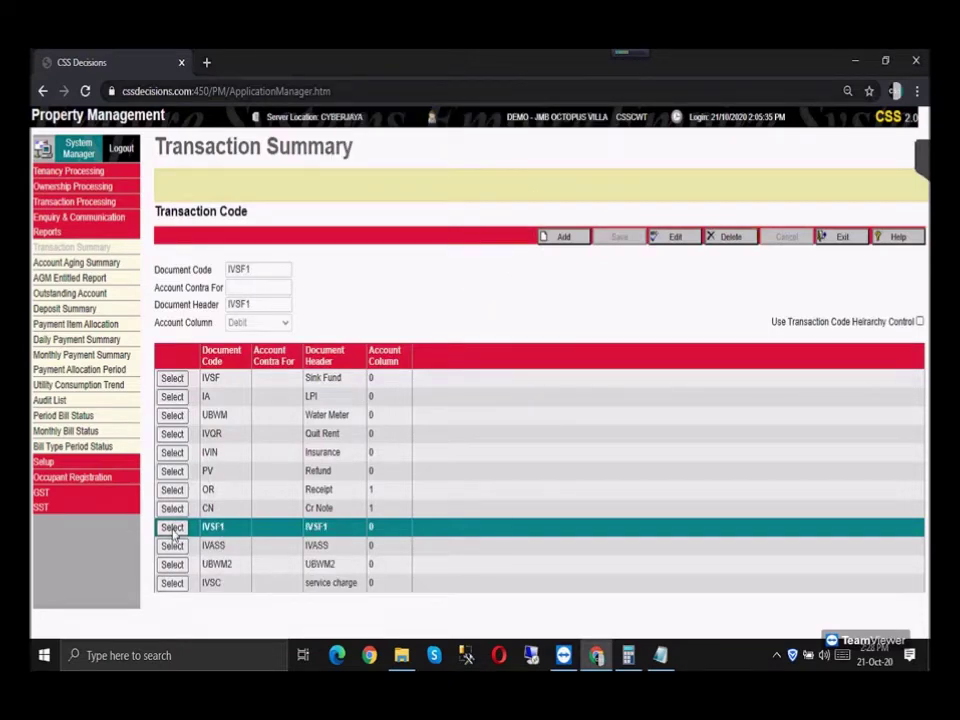
click(733, 239)
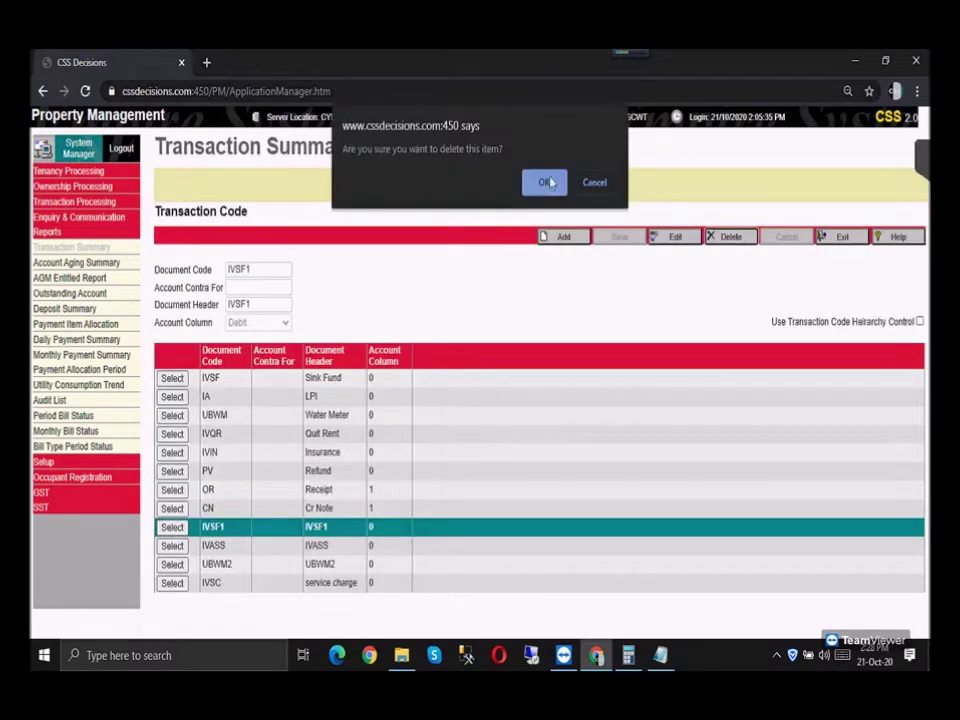
click(545, 183)
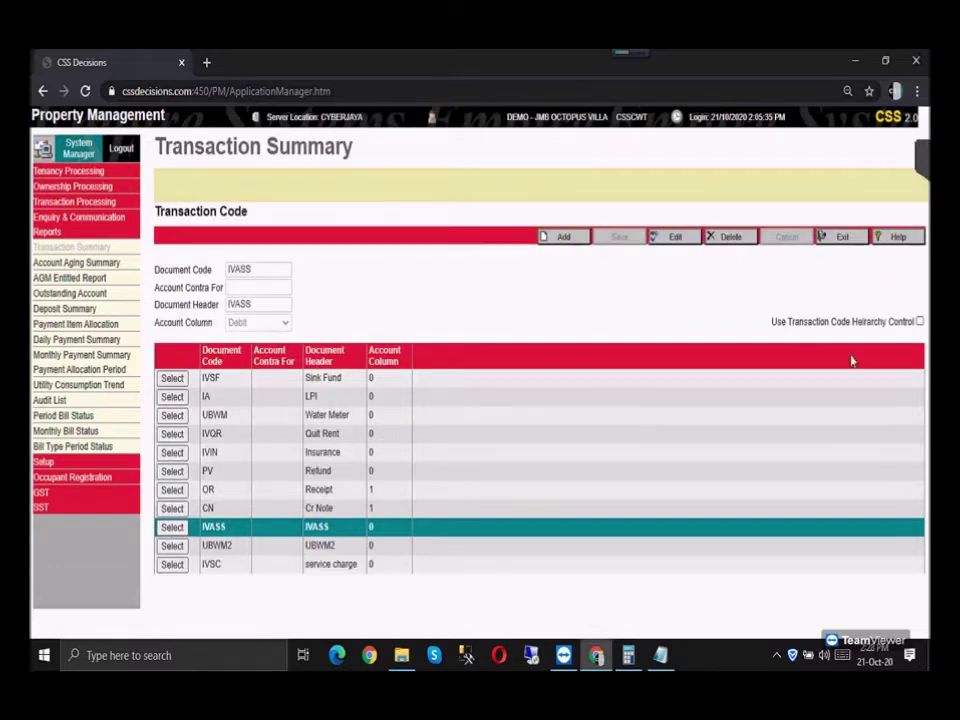
click(845, 238)
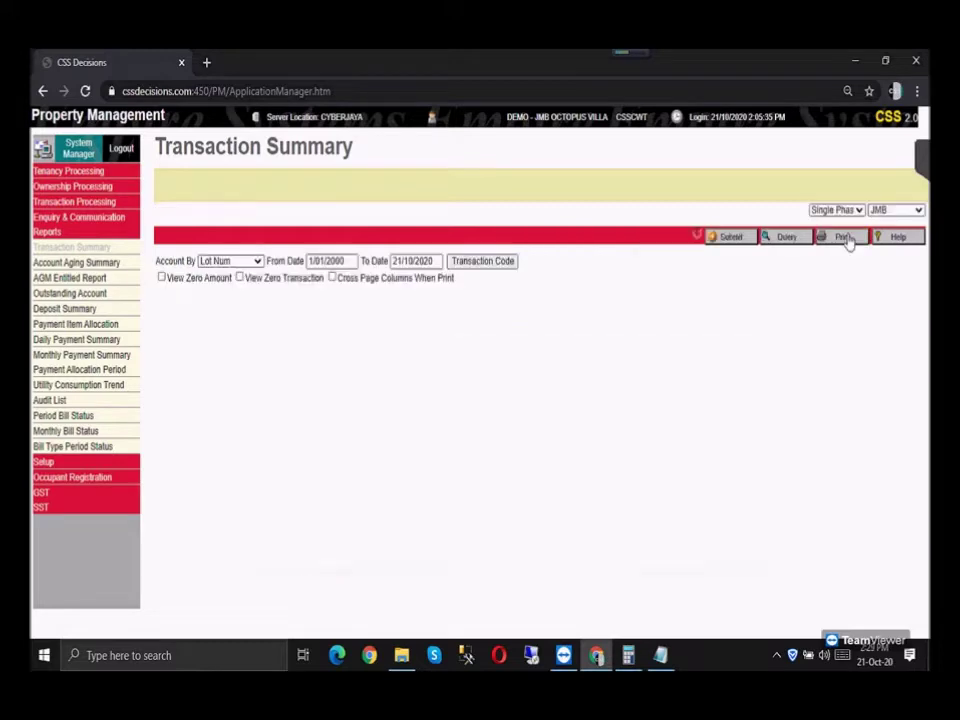
Step: Regenerate the Transaction Summary and examine the Msc Debit column and the entries for lot 1-06-01
click(733, 239)
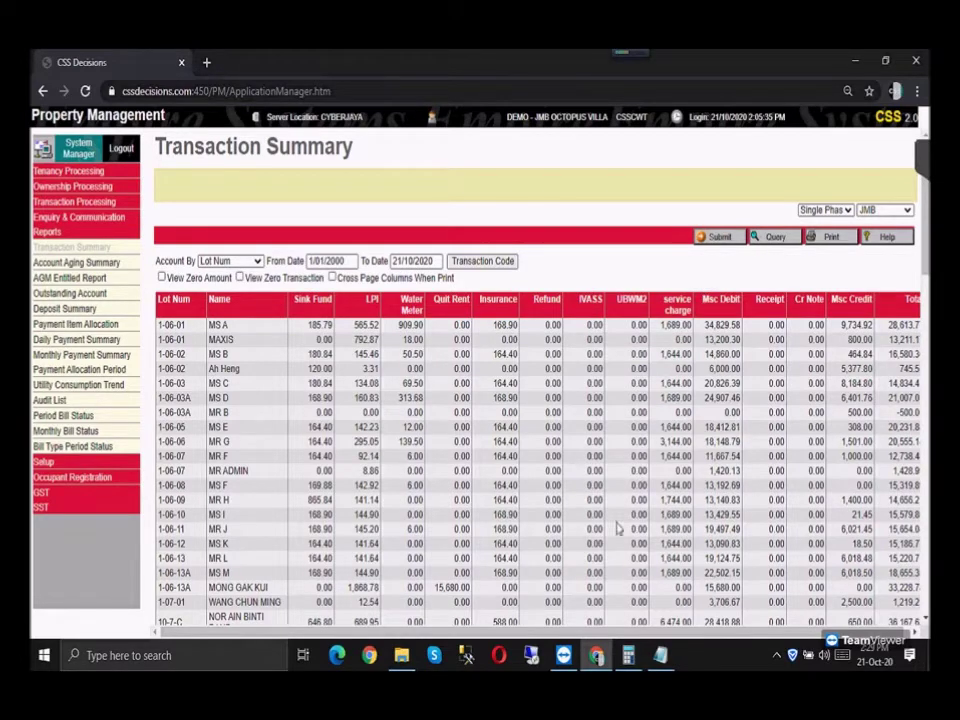
scroll(540, 450, right, 1)
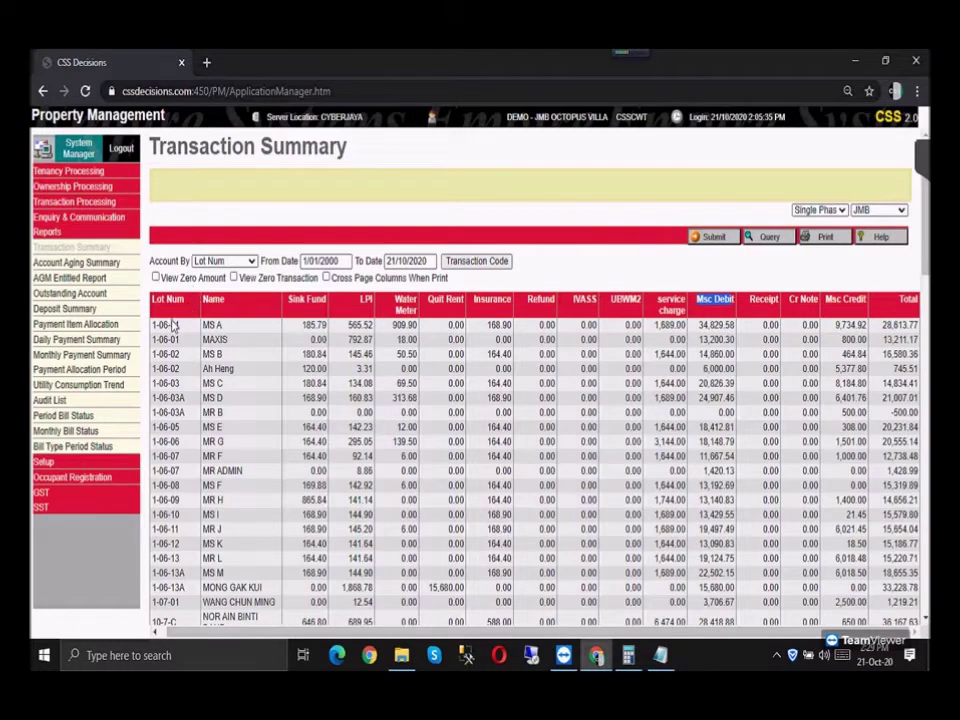
scroll(185, 262, down, 1)
triple_click(180, 249)
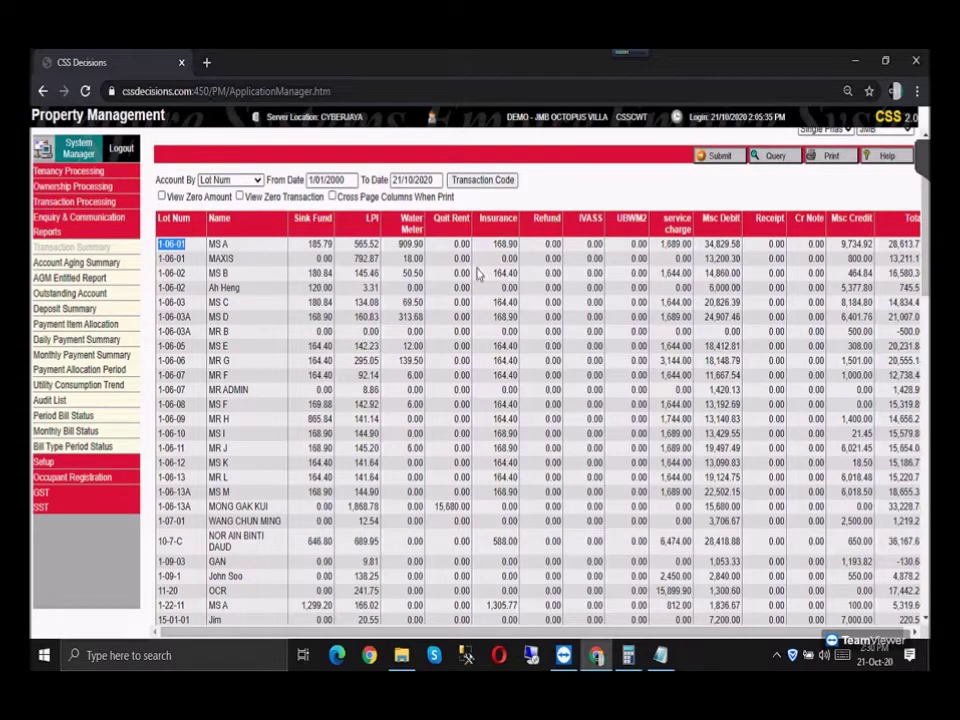
Step: Regenerate the report with View Zero Amount enabled, check lot 1-06-03, and regenerate it with View Zero Transaction also enabled
click(161, 196)
click(733, 240)
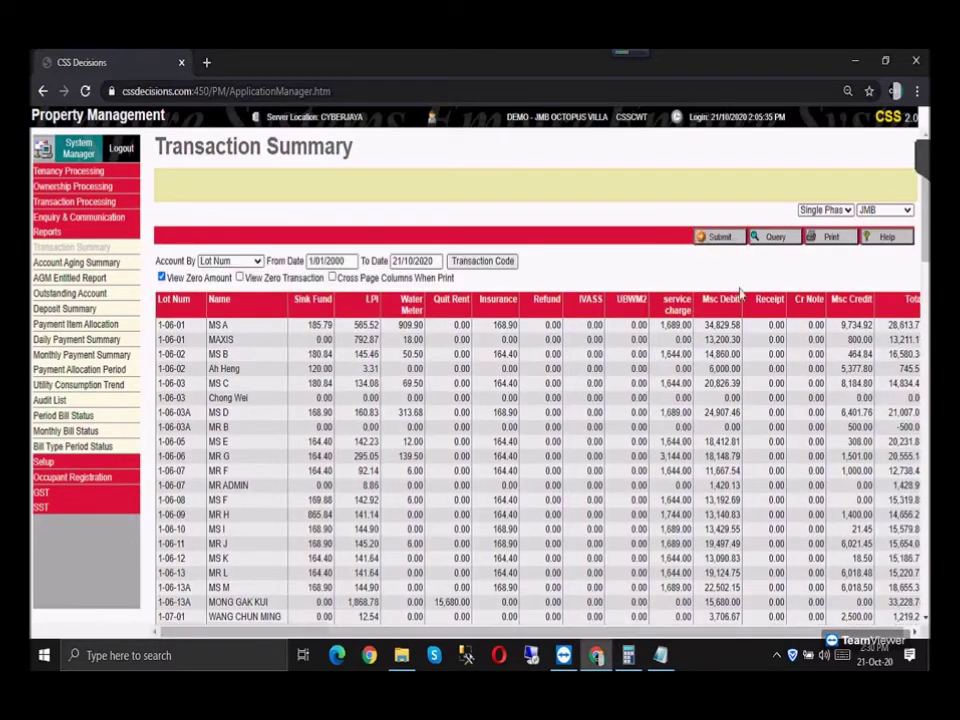
drag(158, 398, 185, 399)
drag(243, 418, 174, 404)
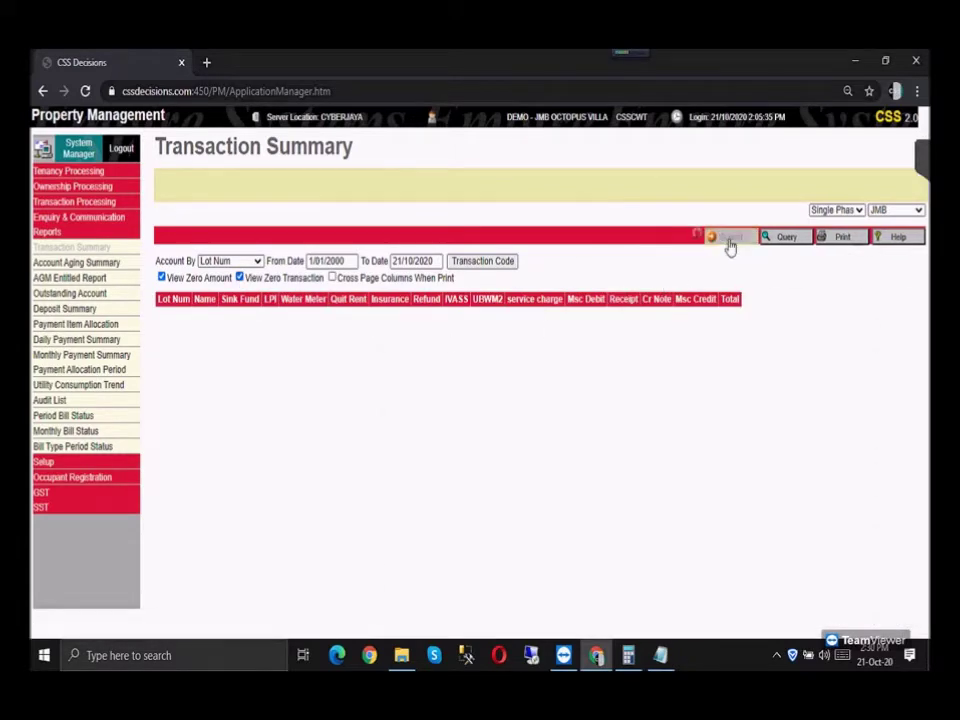
click(729, 242)
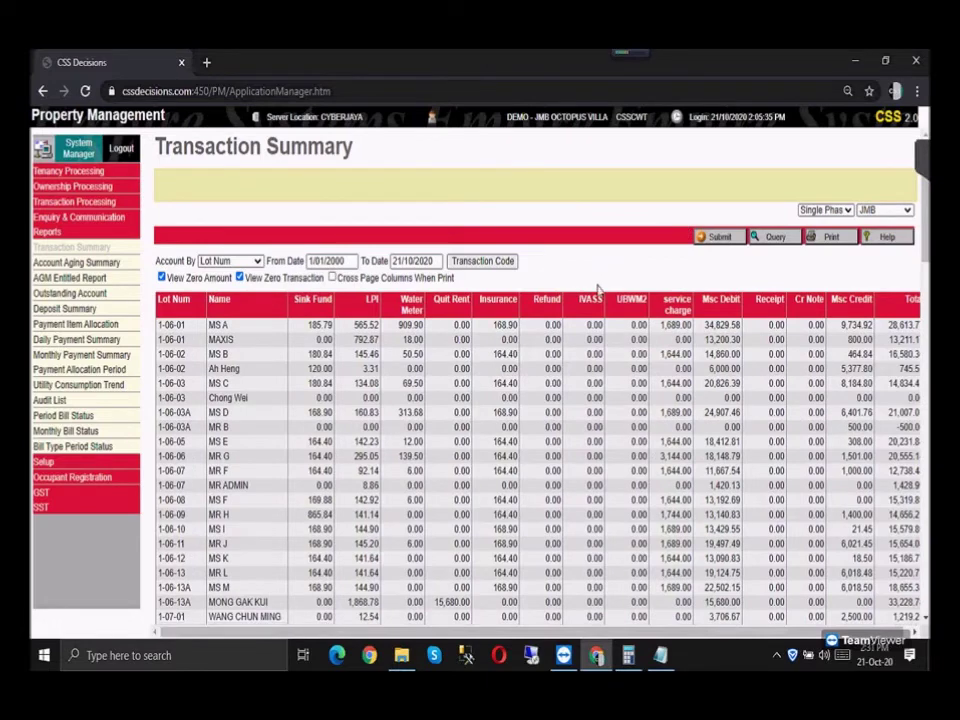
drag(485, 640, 491, 642)
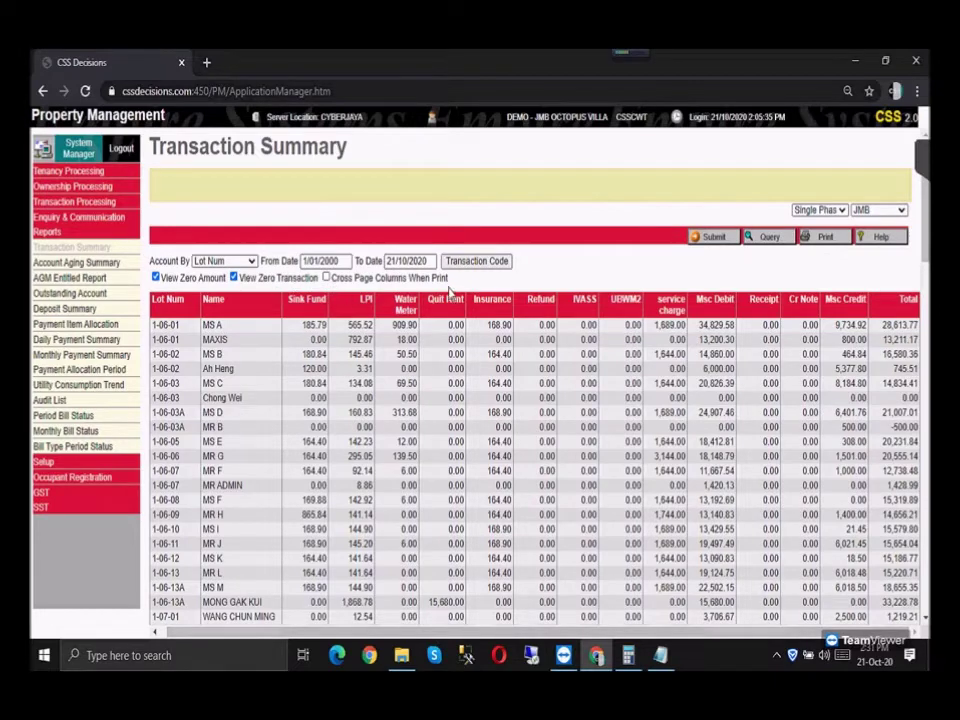
Step: View the print version of the Transaction Summary in the Standard form and return to the report
click(838, 245)
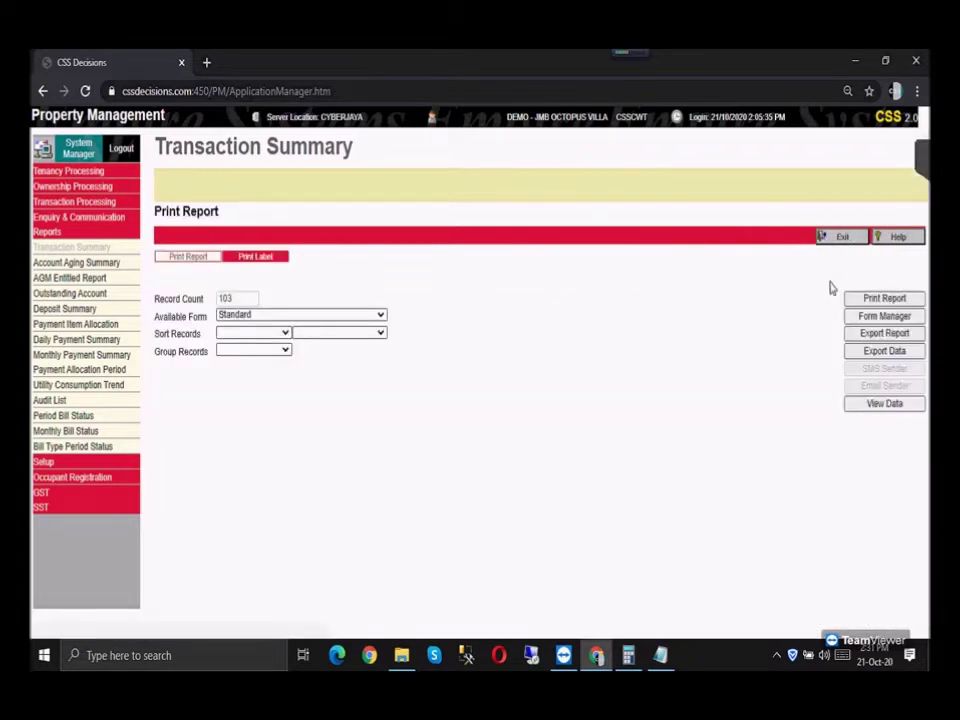
click(884, 299)
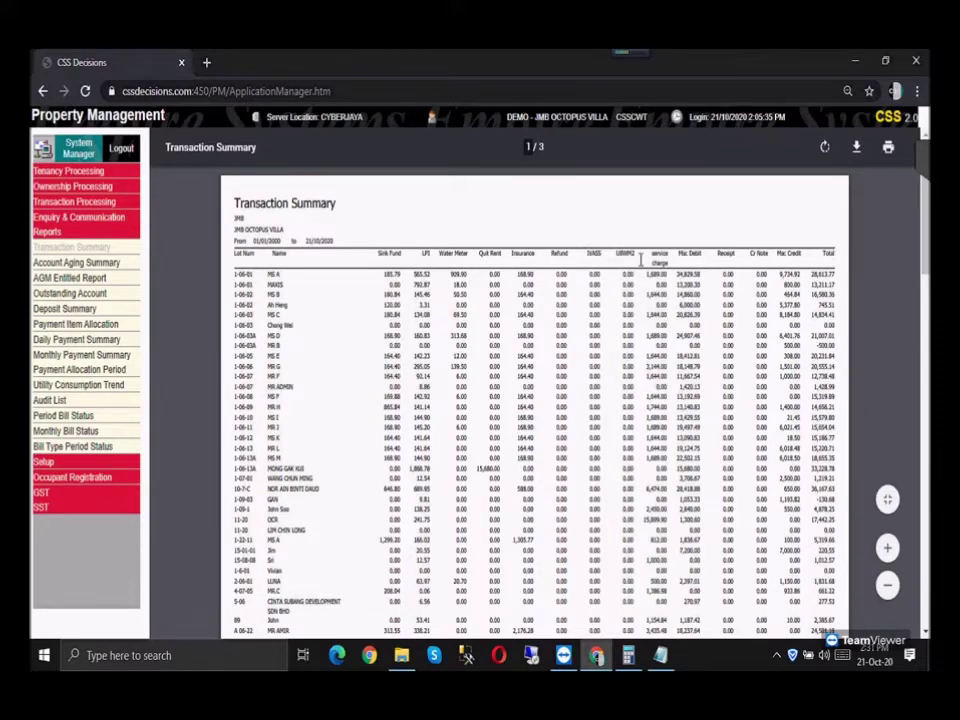
click(45, 91)
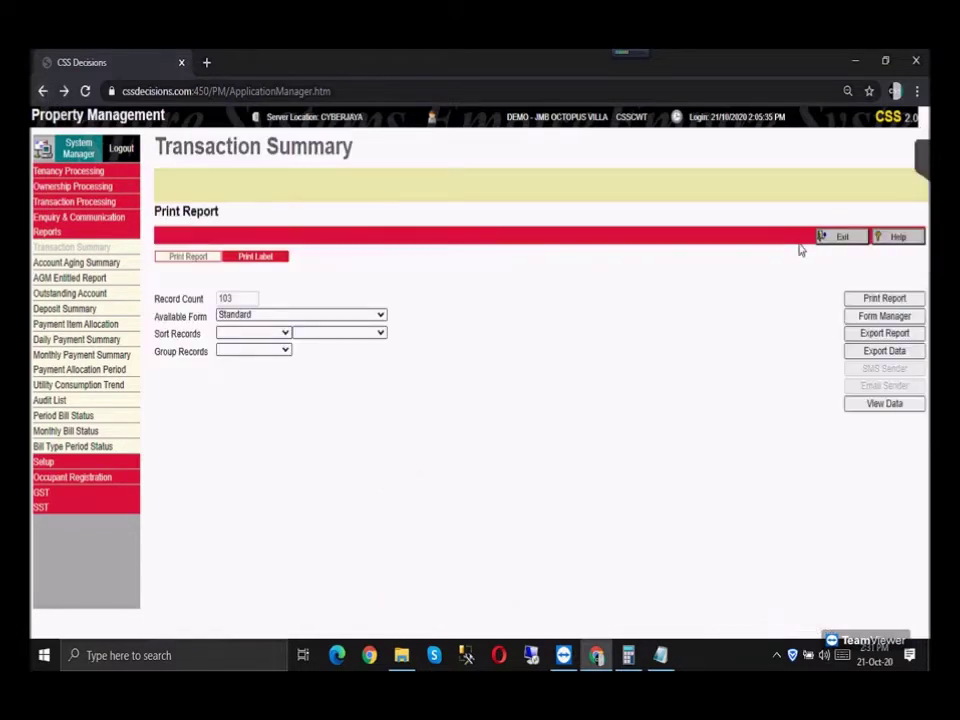
click(843, 237)
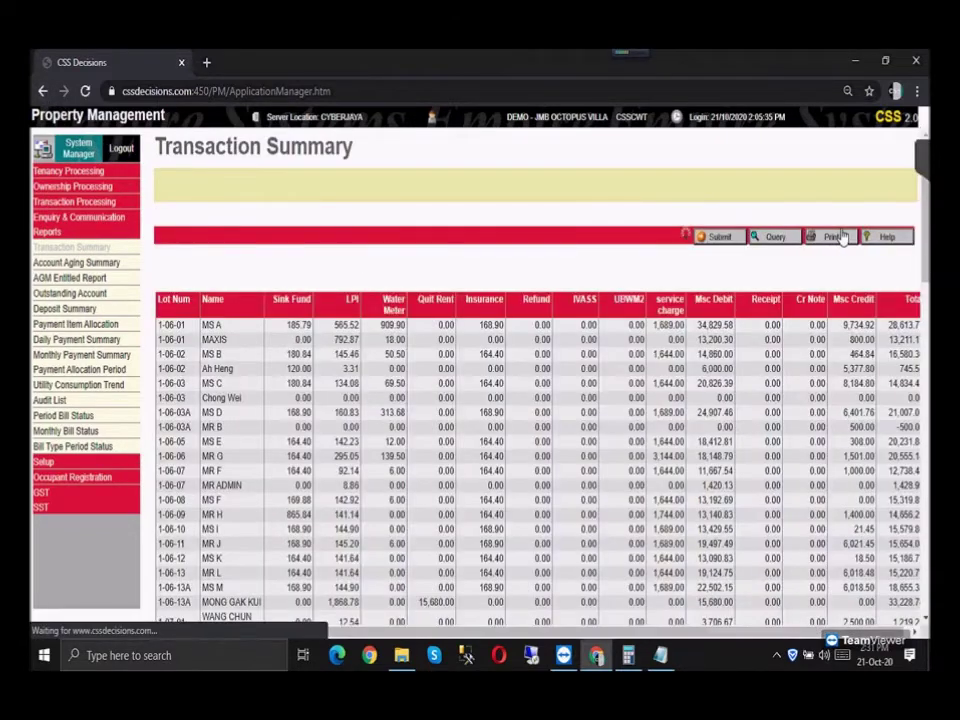
Step: Add transaction code IVSC1 with the document header IVSC1 and Debit as its account column
click(486, 261)
click(582, 238)
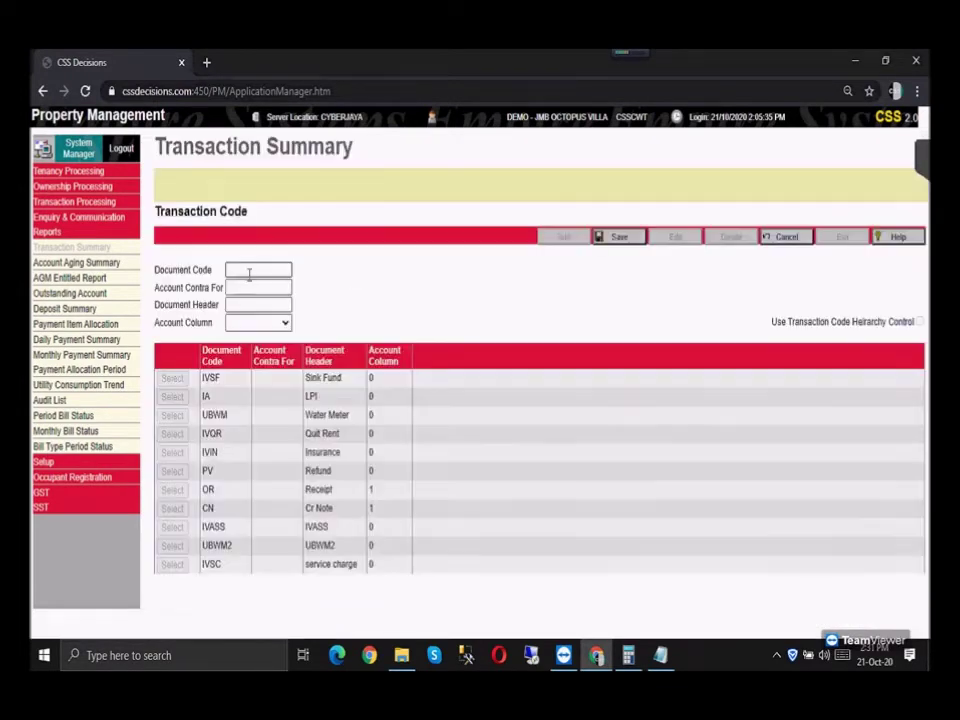
click(288, 269)
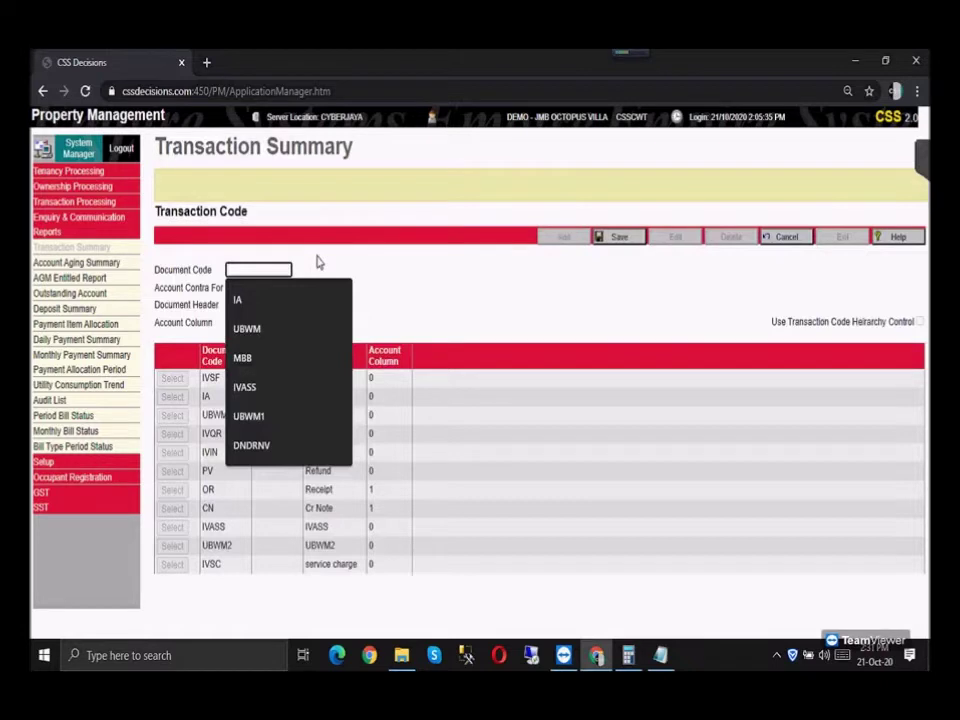
text(IVSC)
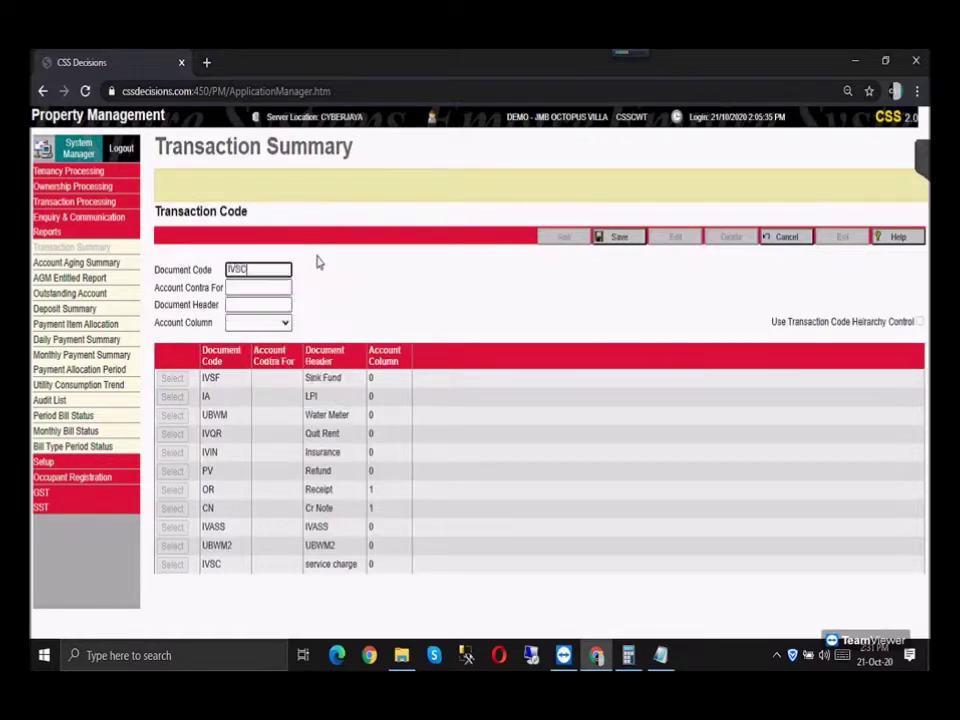
drag(262, 269, 185, 262)
click(240, 305)
text(IVSC1)
drag(326, 309, 283, 332)
click(282, 328)
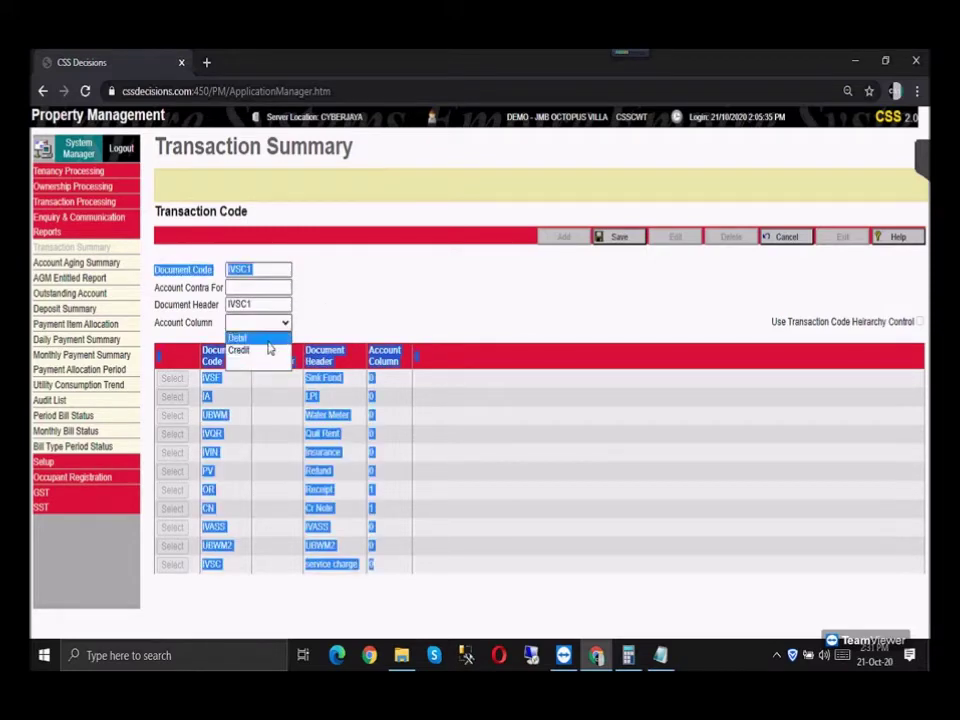
click(245, 337)
click(622, 246)
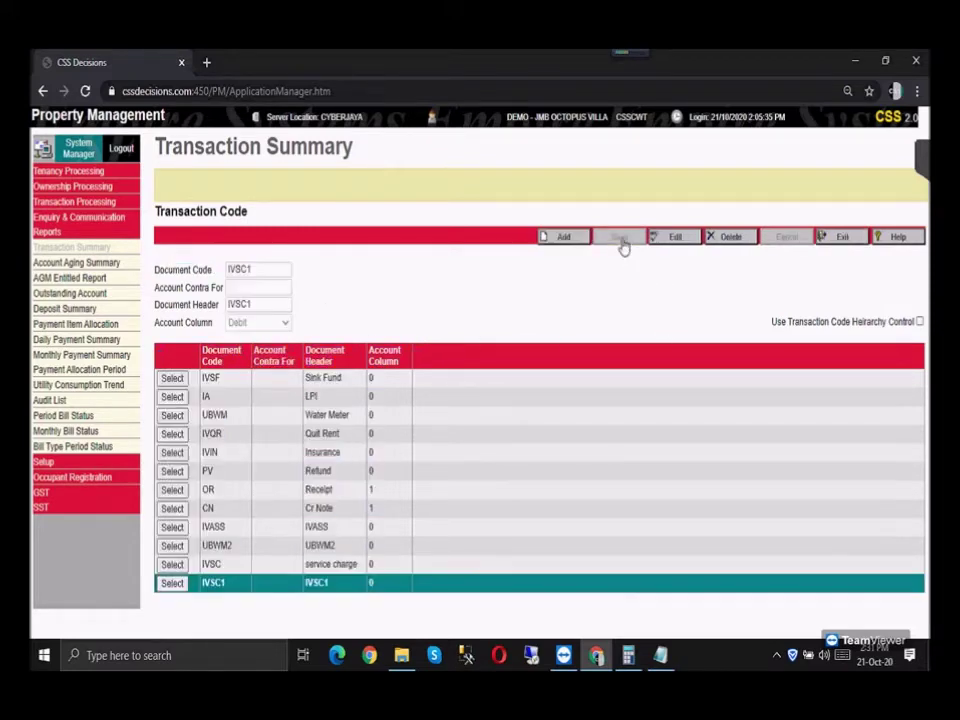
Step: Add transaction code IVSF1 with the header IVSF1 and account column Debit, and regenerate the Transaction Summary
click(561, 240)
click(240, 269)
text(IVSC1)
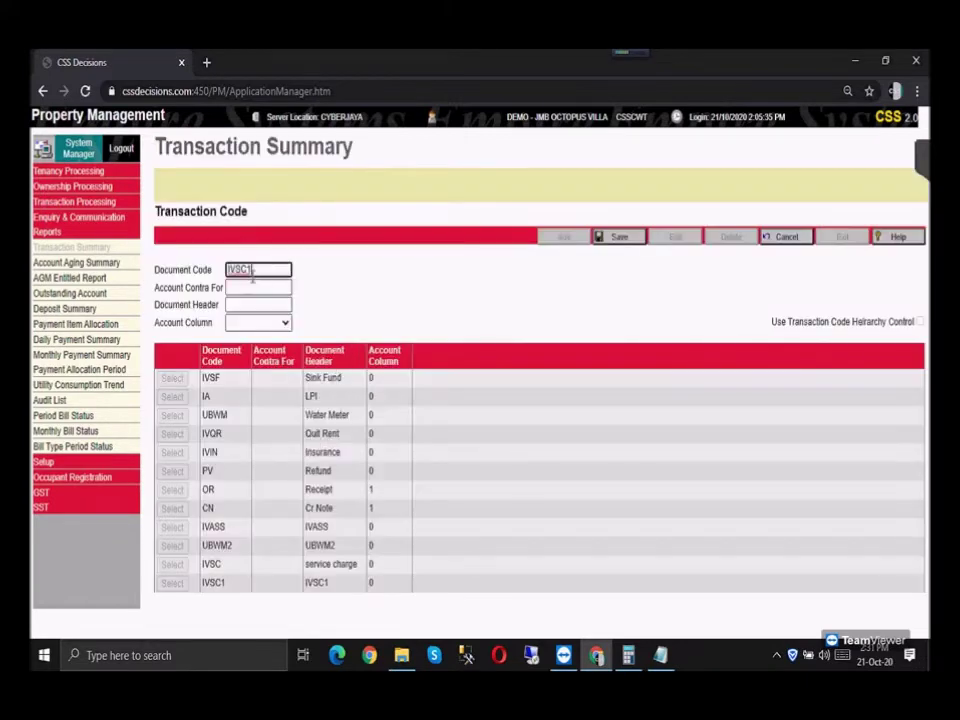
drag(252, 269, 232, 263)
text(IVSF1)
click(252, 304)
text(IVSF1)
click(282, 322)
click(260, 338)
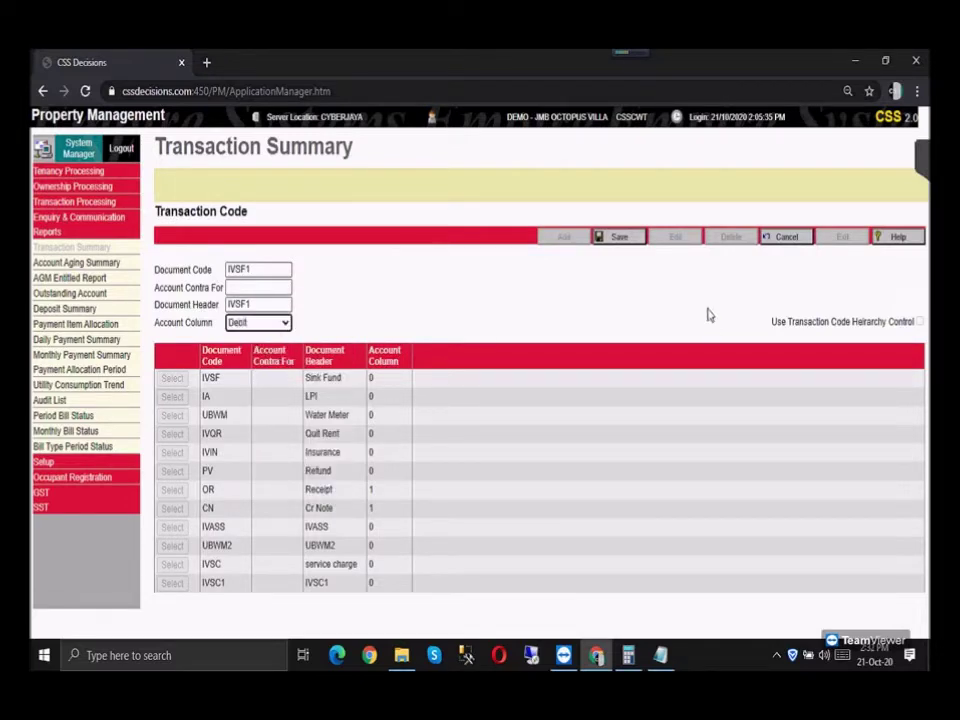
click(630, 244)
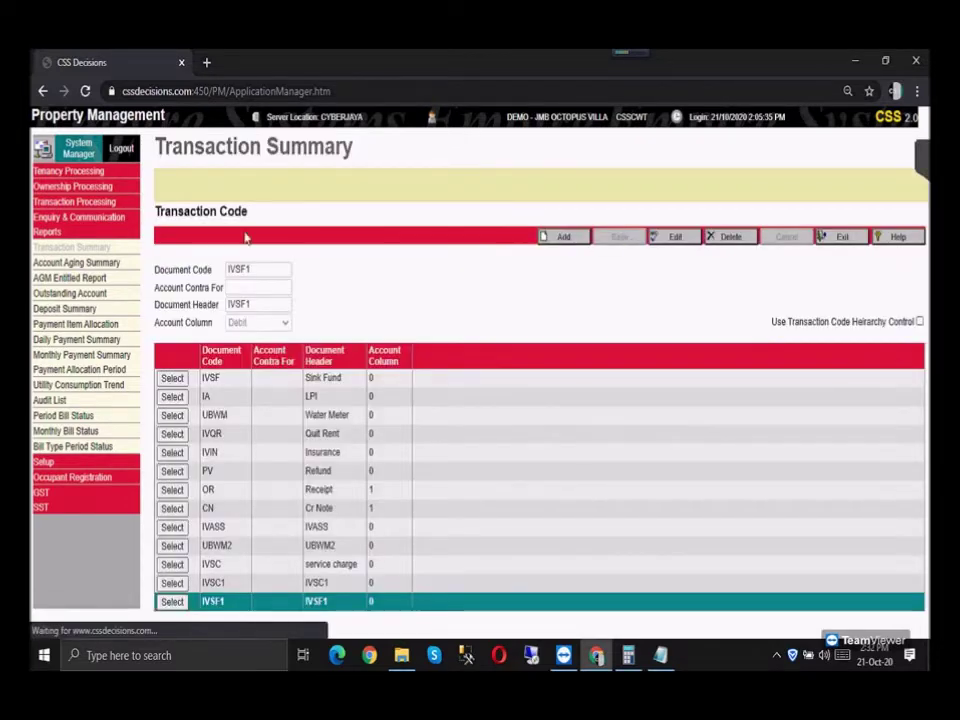
click(842, 244)
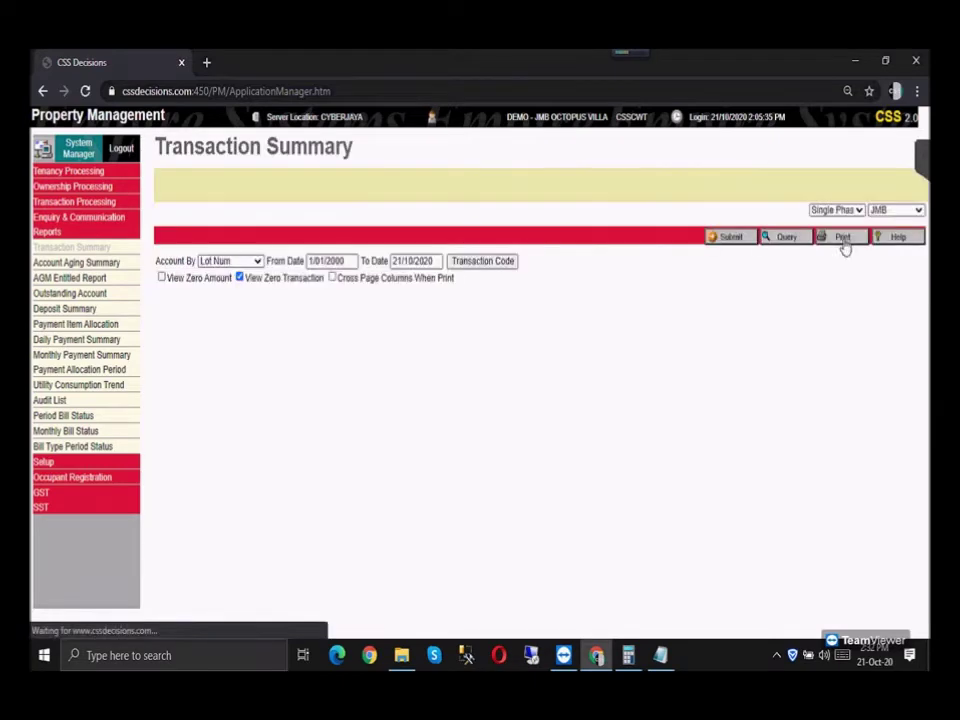
click(727, 240)
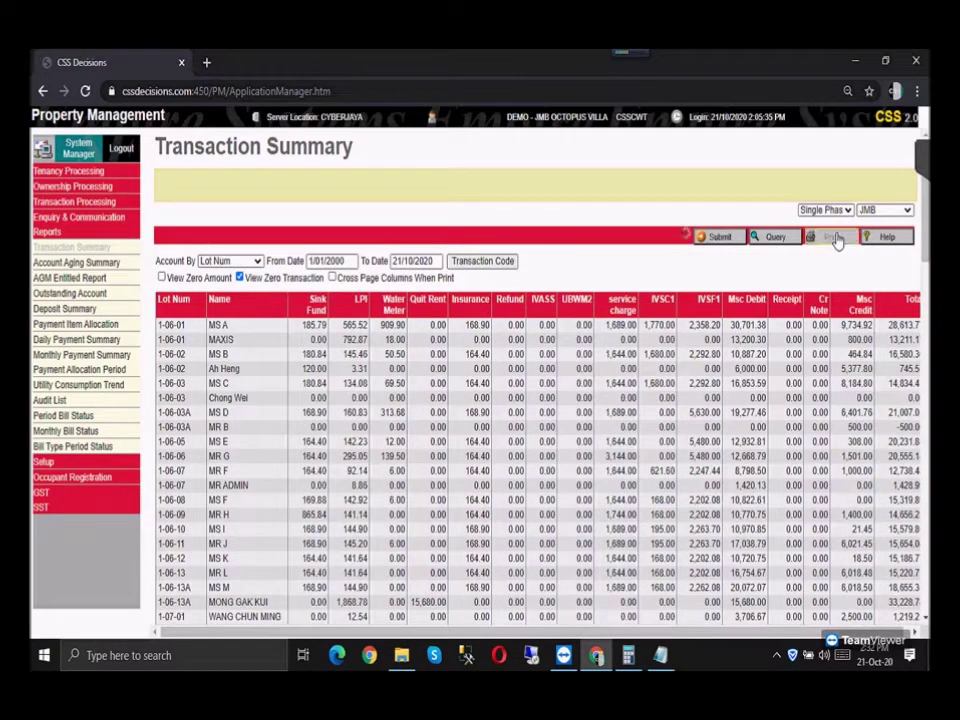
Step: View the print version of the updated Transaction Summary in the Standard form and return to the report
click(837, 241)
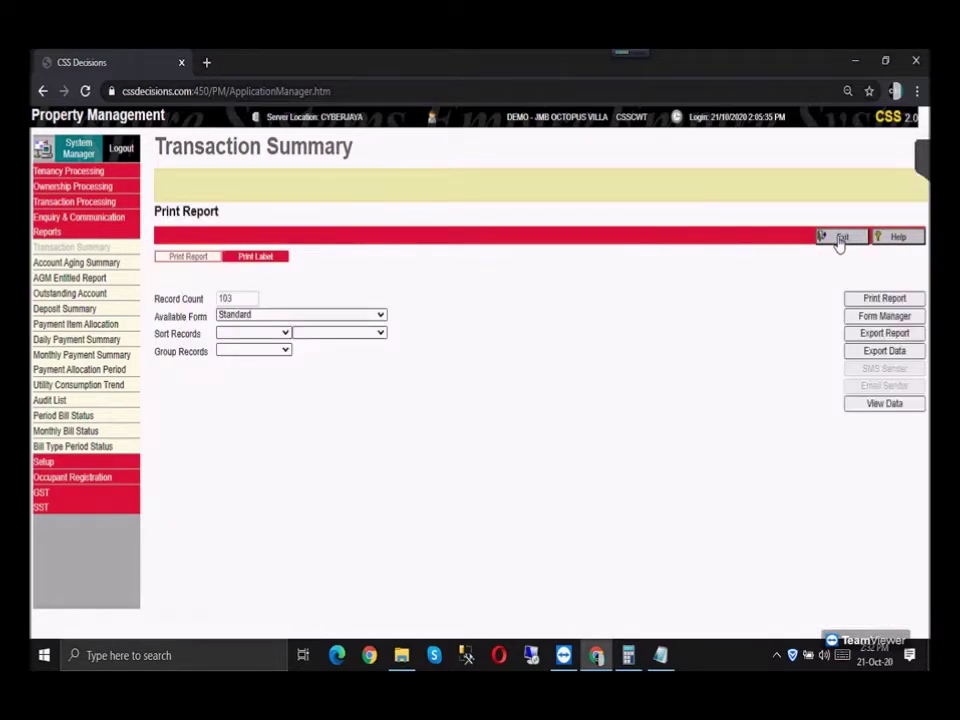
click(885, 299)
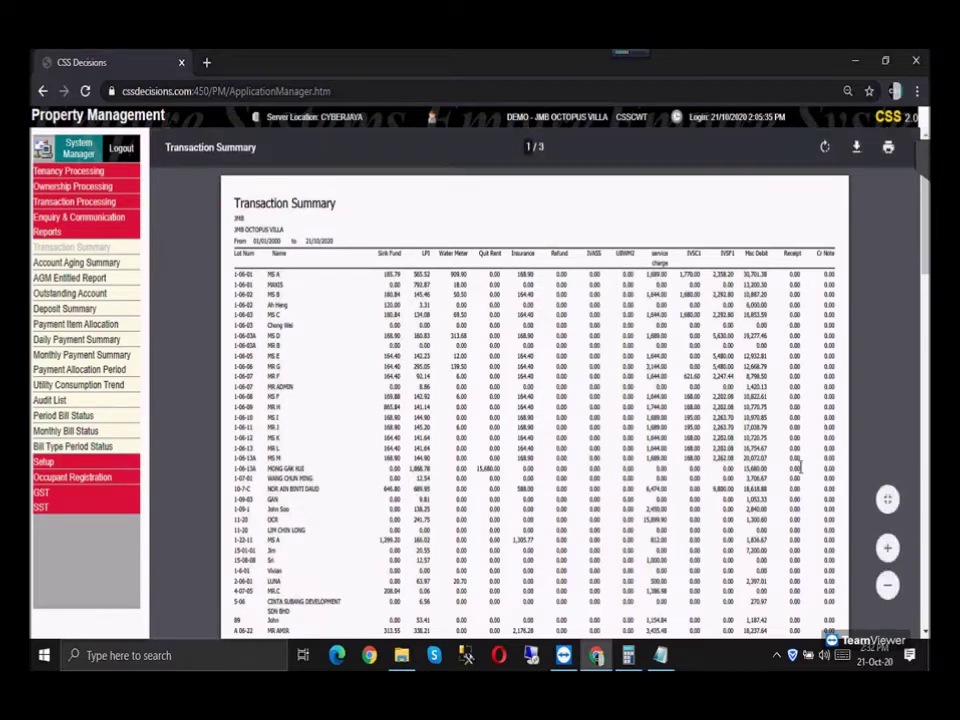
click(41, 91)
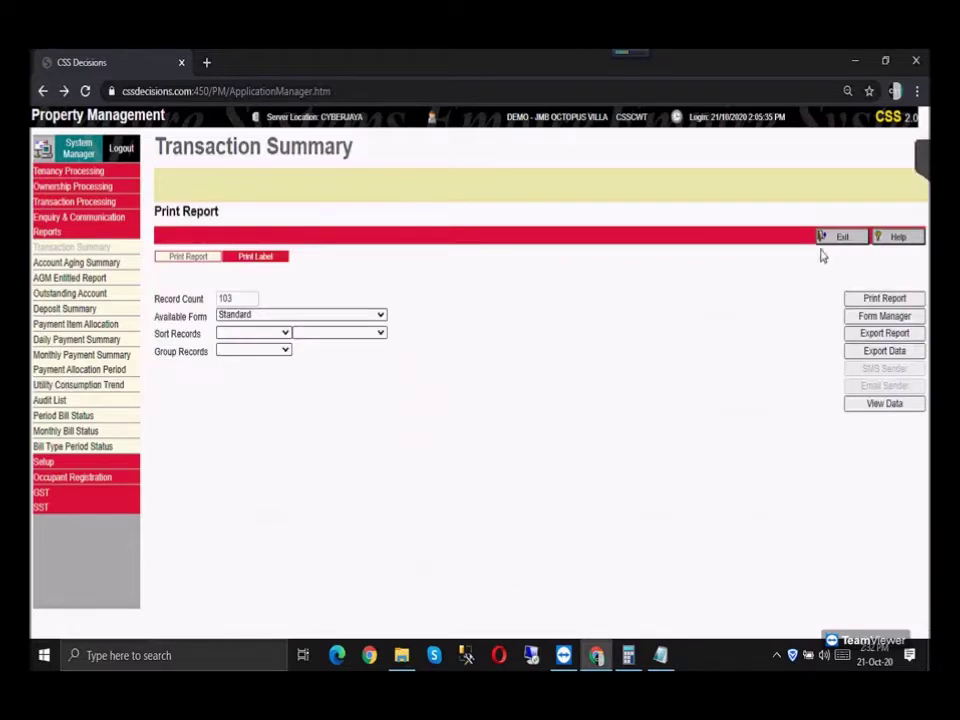
click(845, 238)
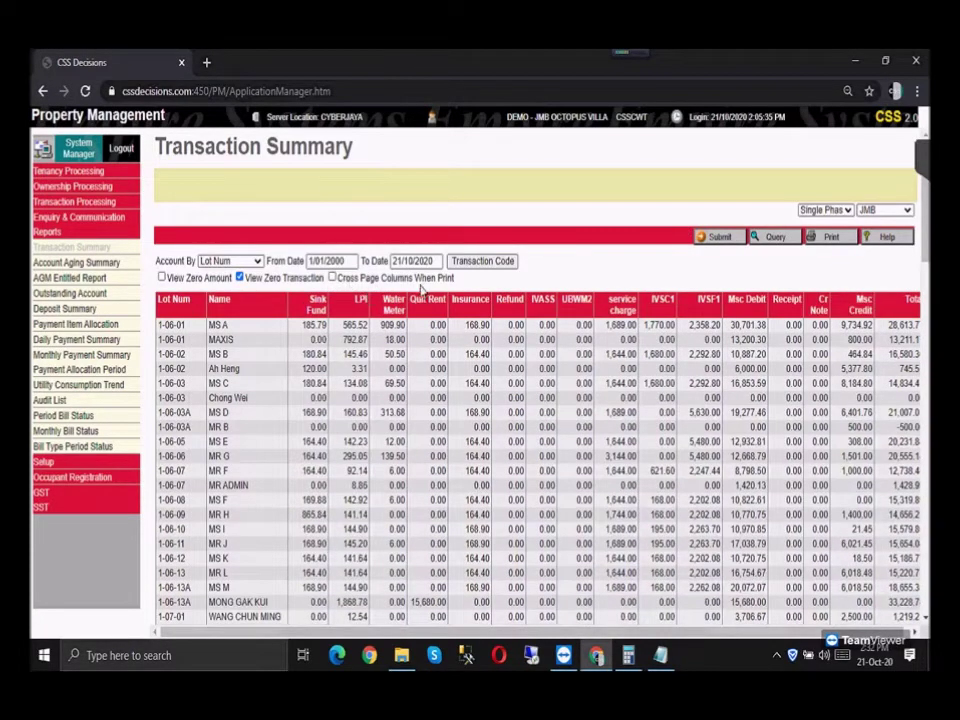
Step: Enable Cross Page Columns When Print and view the Transaction Summary's print version in the Cross Page Columns form, checking its continuation pages
click(332, 277)
click(838, 240)
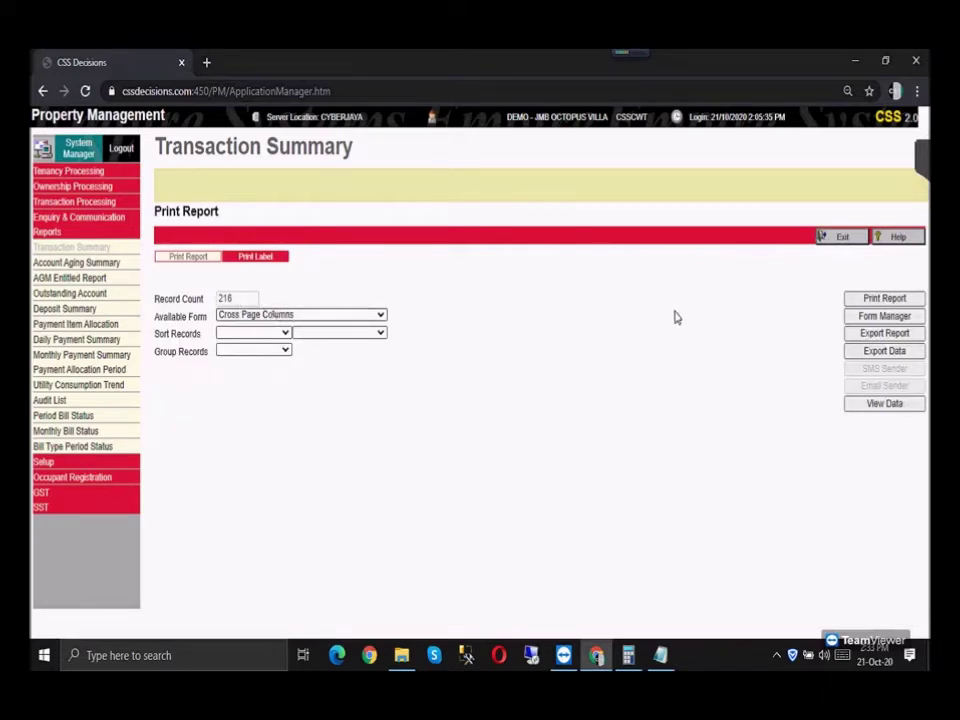
click(877, 301)
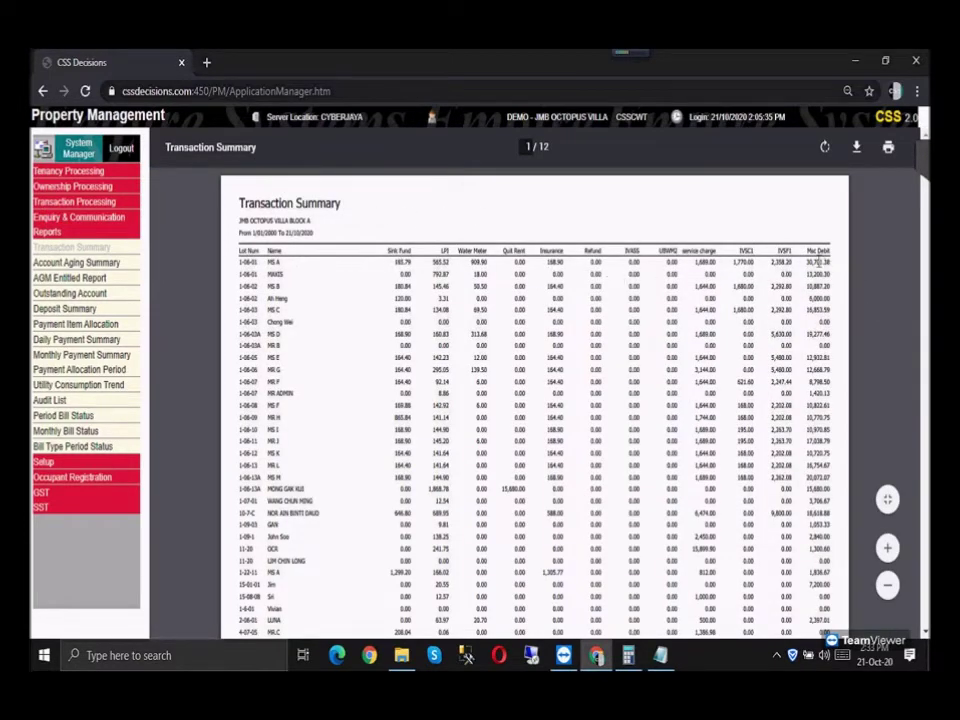
scroll(707, 305, down, 10)
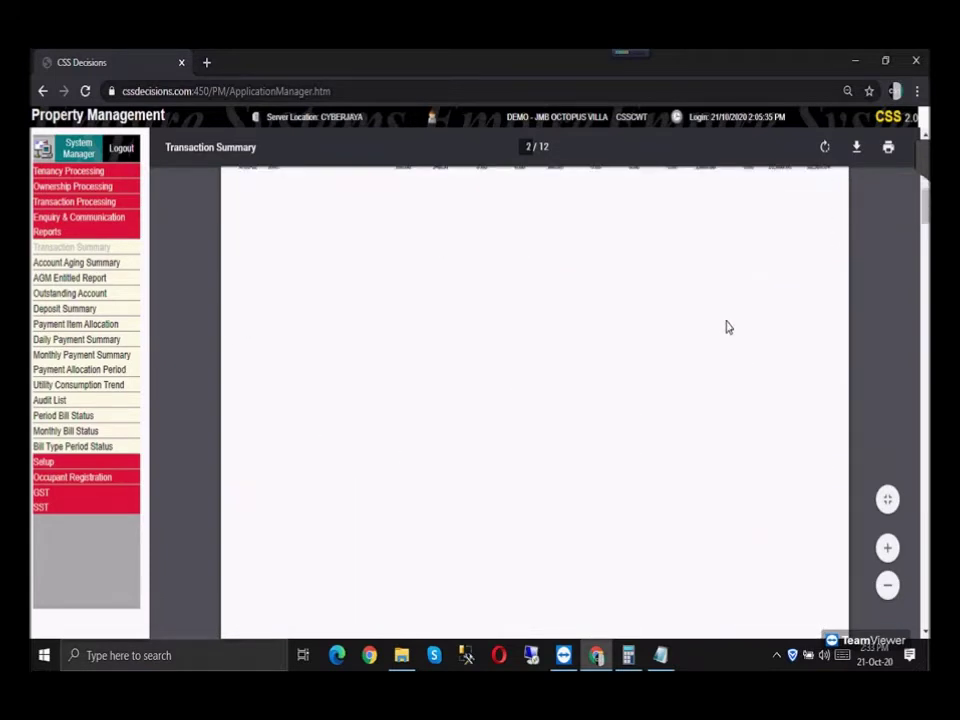
scroll(705, 316, down, 5)
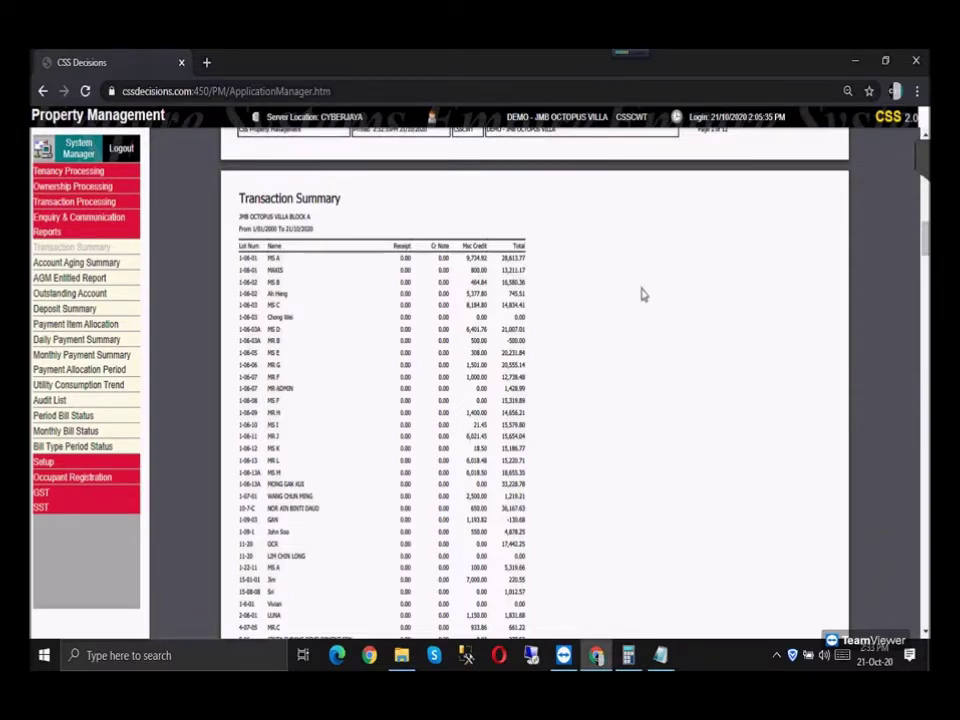
scroll(641, 295, up, 1)
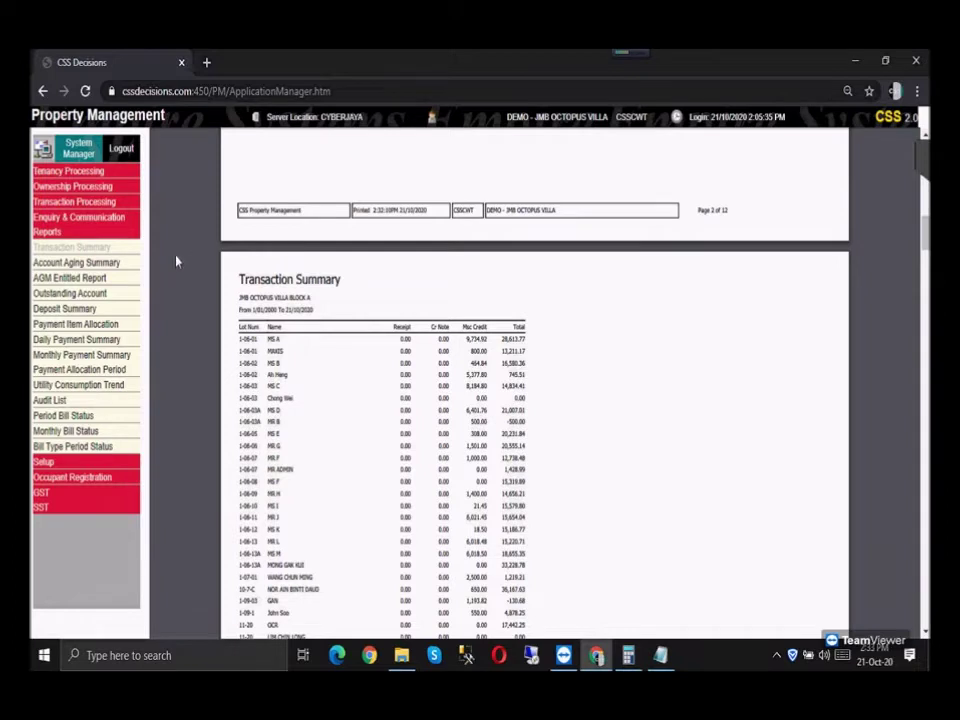
Step: Open the Account Aging Summary and generate it as at 21/10/2020 by Lot Num with owner and tenant combined
click(124, 265)
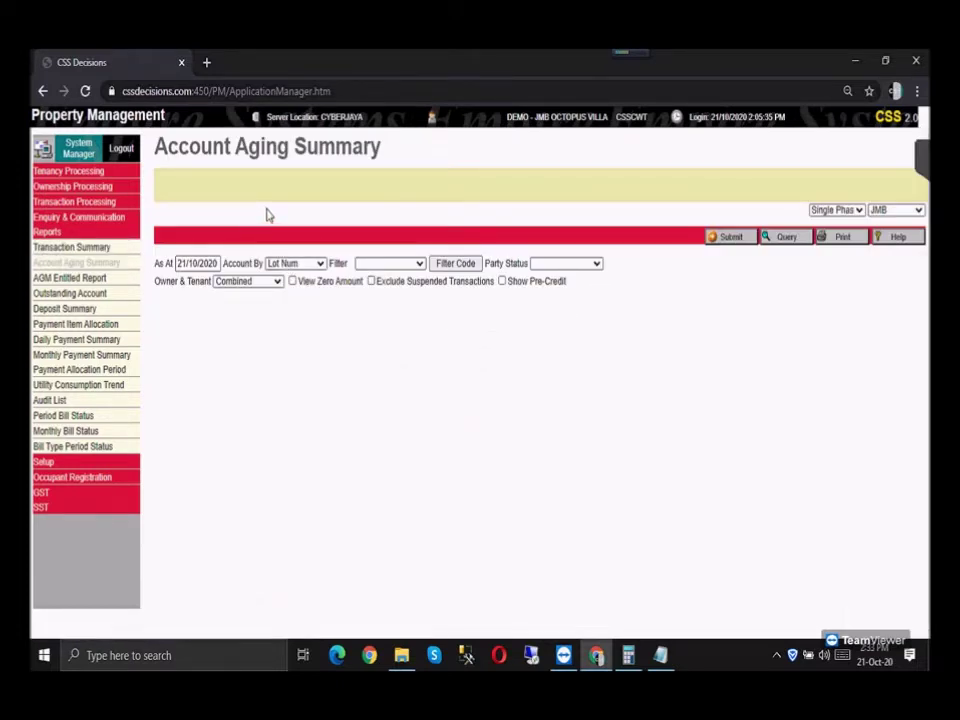
click(205, 263)
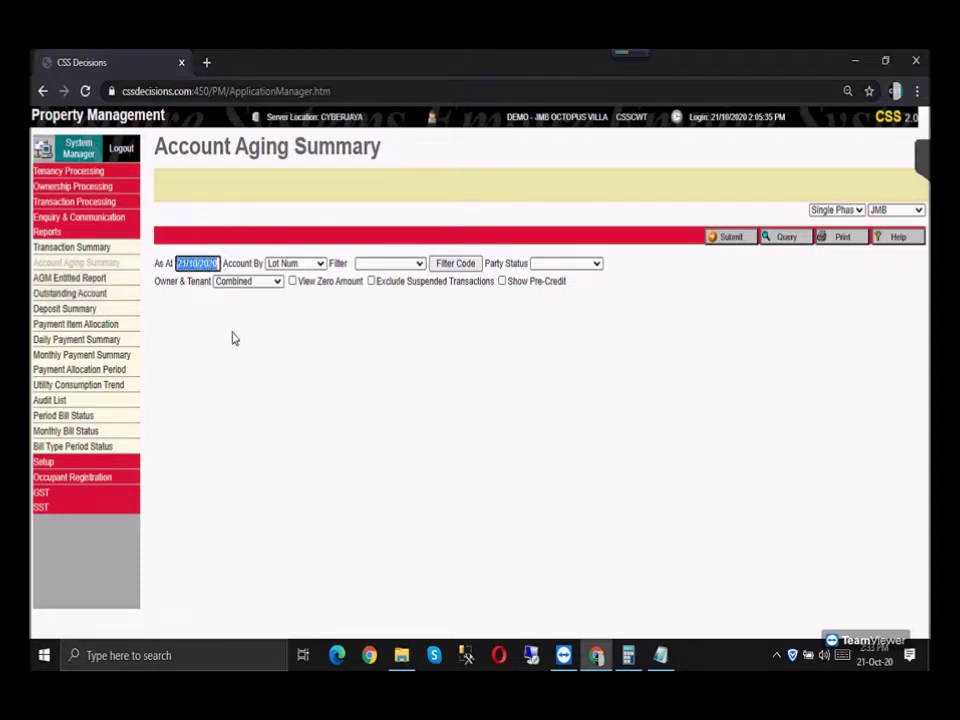
click(249, 262)
click(308, 265)
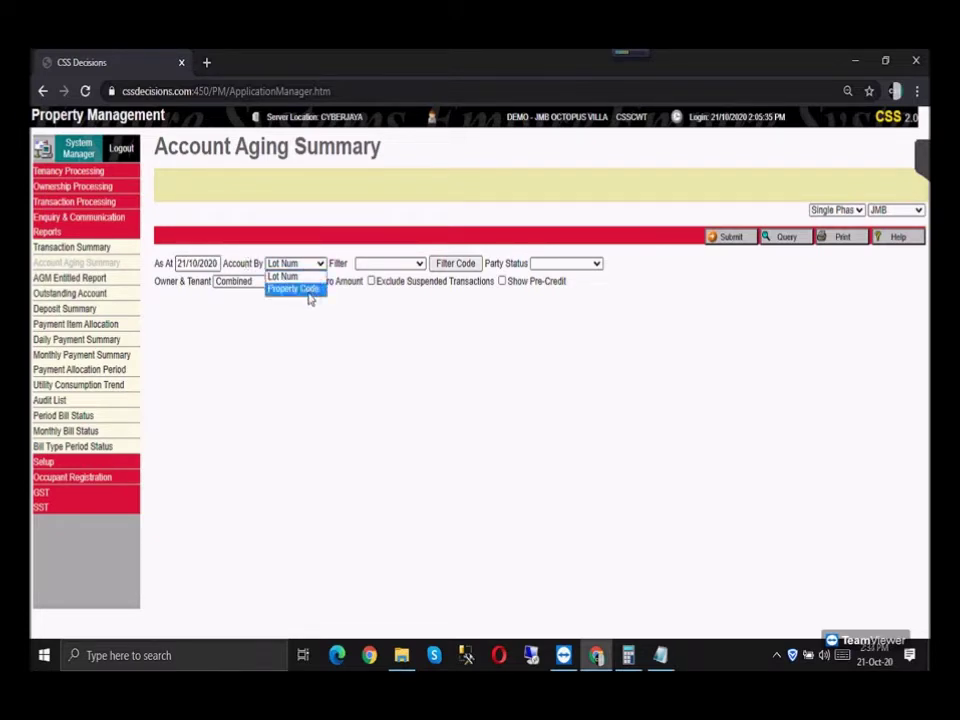
click(313, 309)
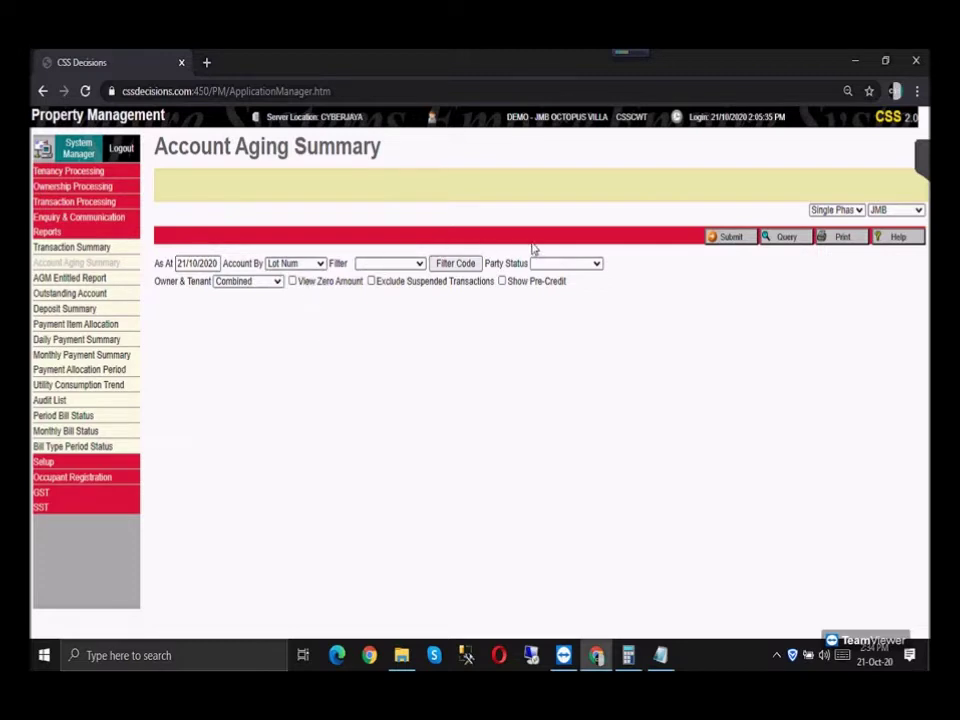
click(715, 240)
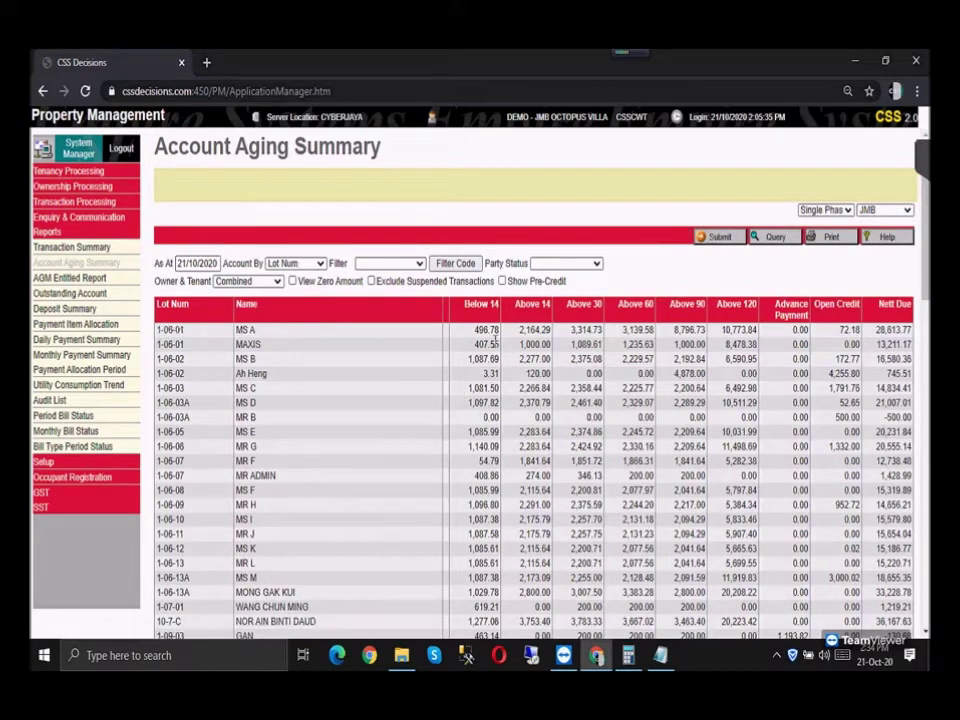
Step: Examine the aging bracket amounts and the nett due of the first account, lot 1-06-01
double_click(892, 330)
double_click(485, 330)
double_click(533, 330)
double_click(586, 330)
drag(672, 330, 680, 343)
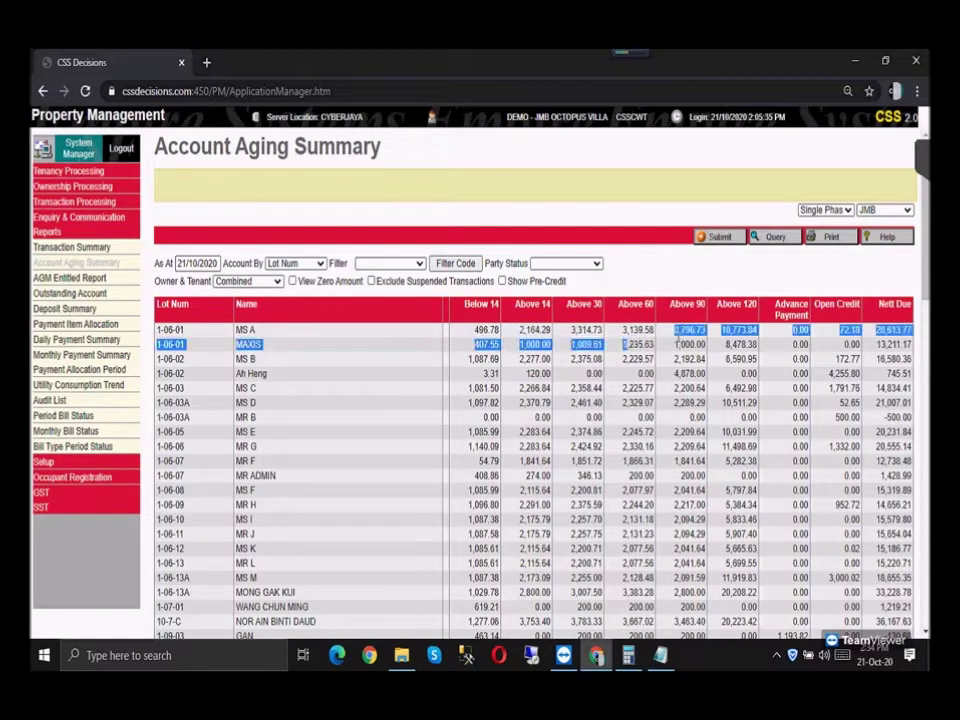
click(700, 340)
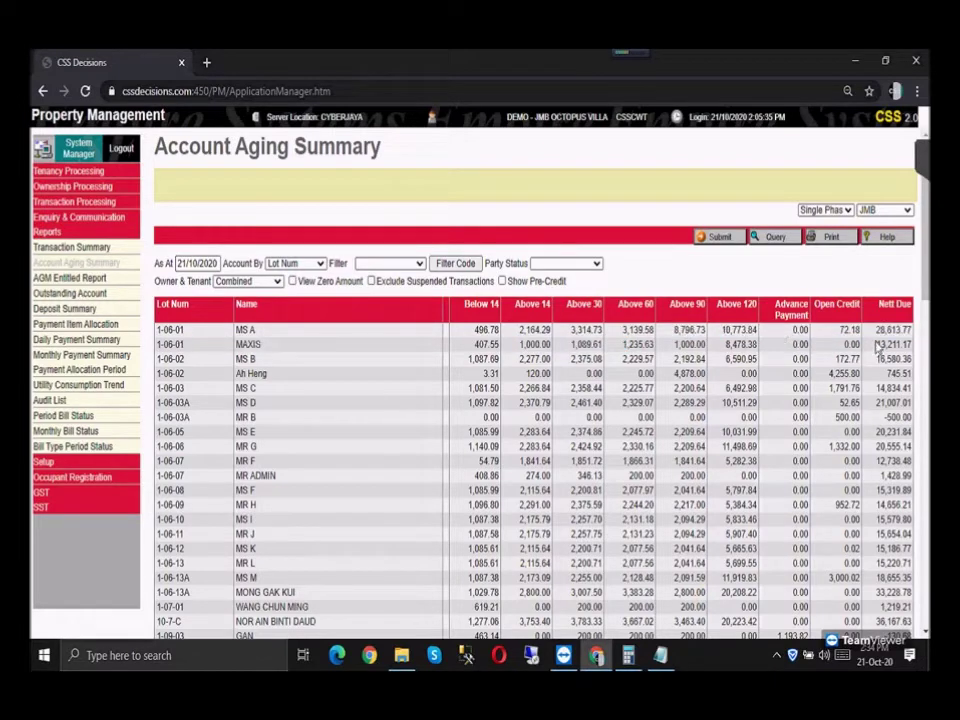
drag(878, 329, 158, 329)
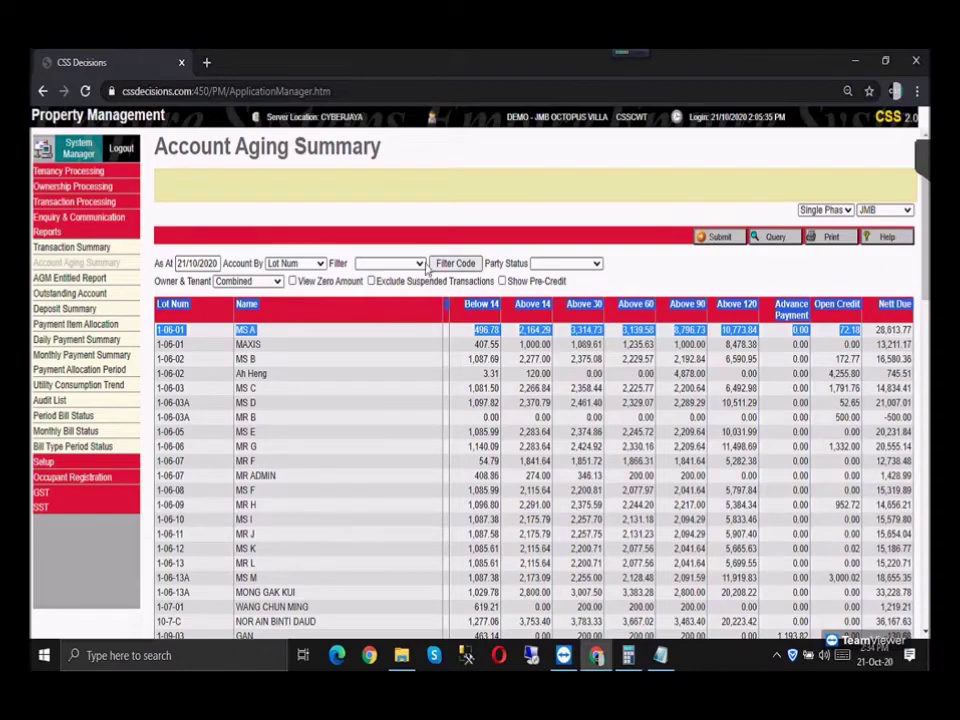
scroll(336, 401, down, 3)
scroll(325, 407, up, 3)
Step: Display the Account Aging Summary by Property Code and check the property's nett due
click(305, 264)
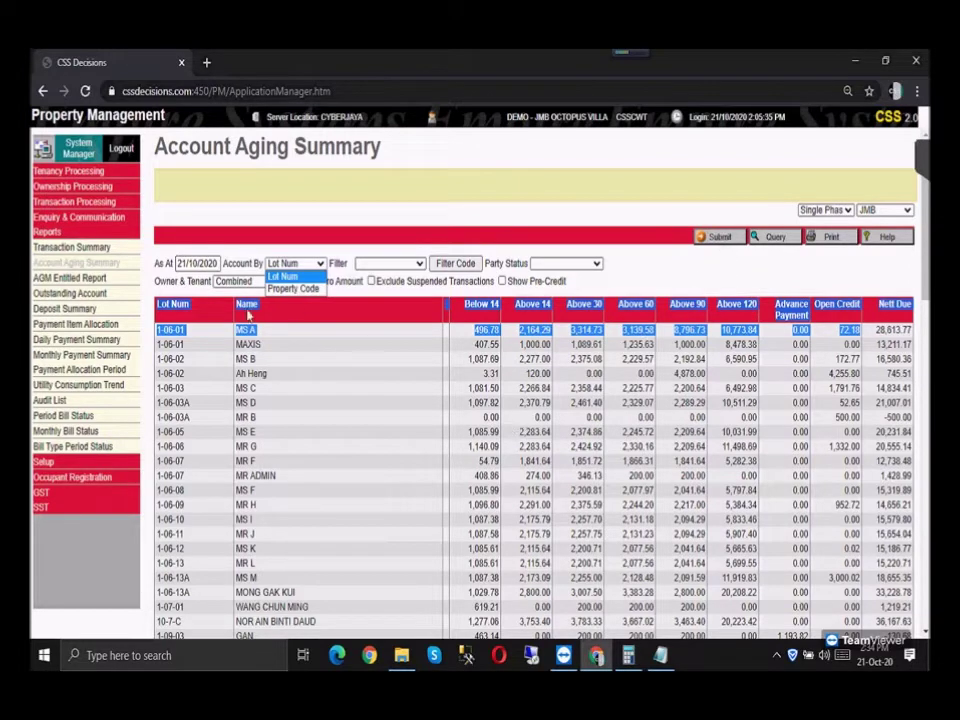
click(293, 288)
click(533, 371)
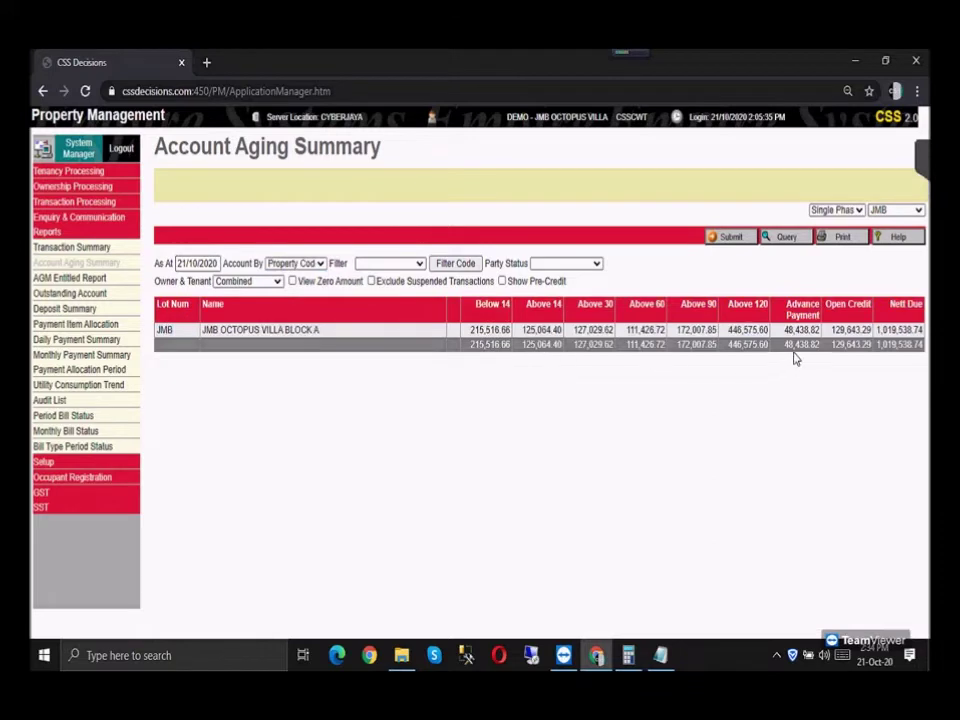
double_click(876, 335)
click(858, 386)
Step: Generate the Account Aging Summary filtered by UBWM for the property code, and again by Lot Num
click(407, 265)
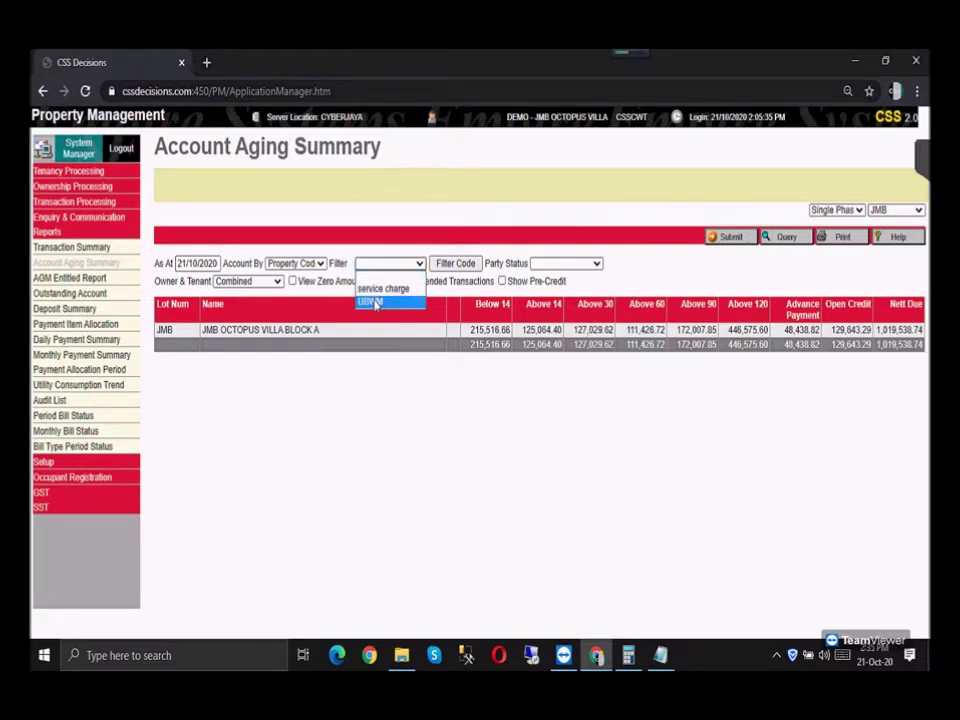
click(375, 302)
click(731, 237)
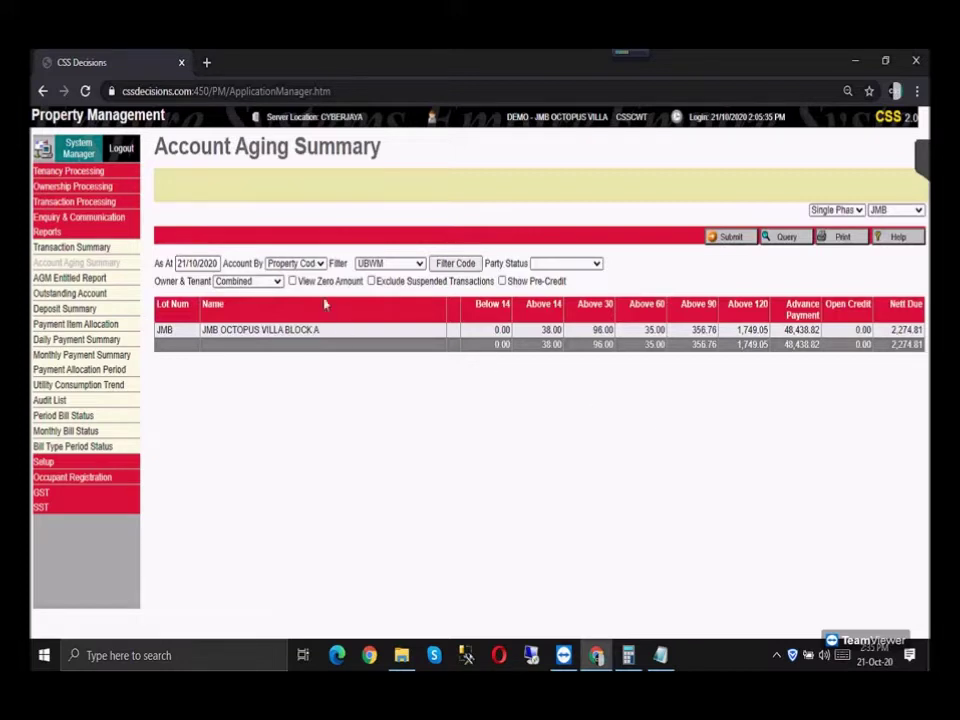
click(296, 263)
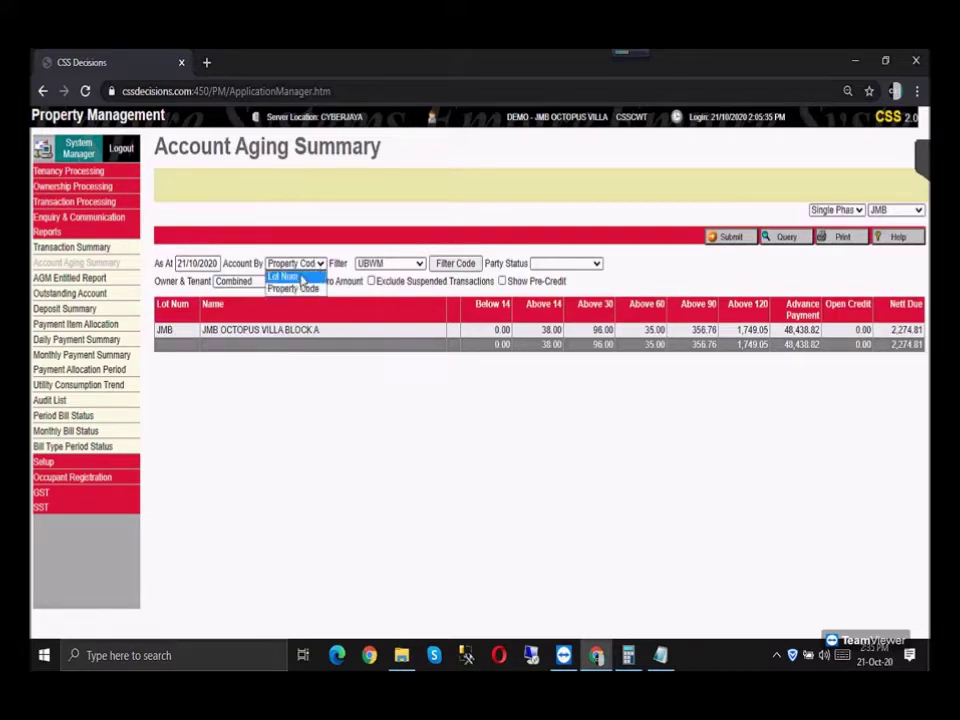
click(283, 274)
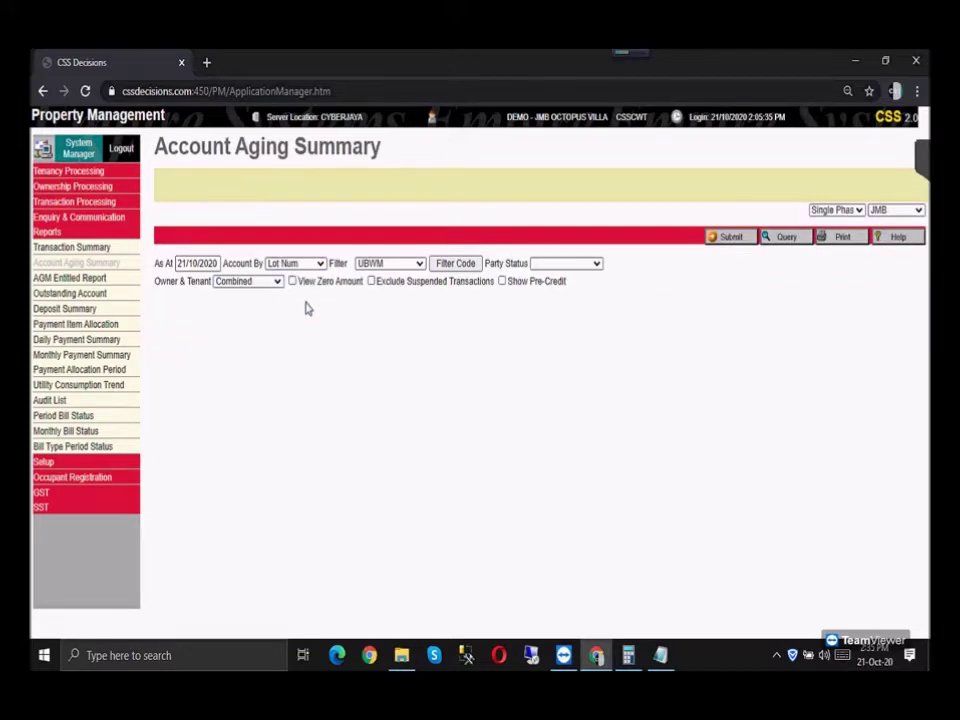
click(731, 238)
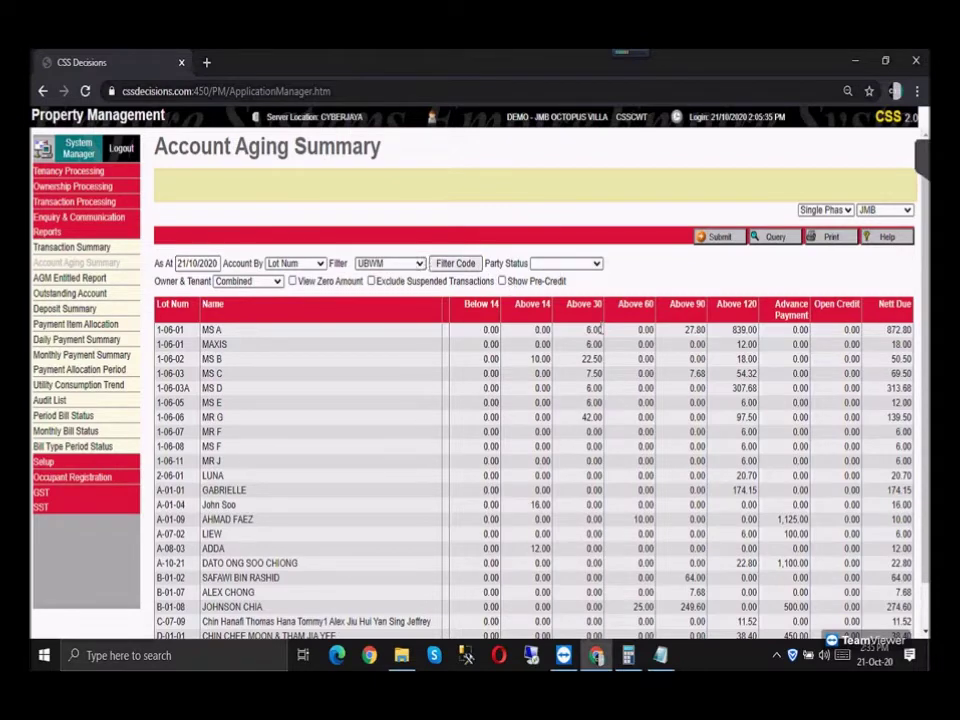
Step: Add filter code IVSF with the document header Sinking Fund and account column Debit, and return to the Account Aging Summary
click(459, 268)
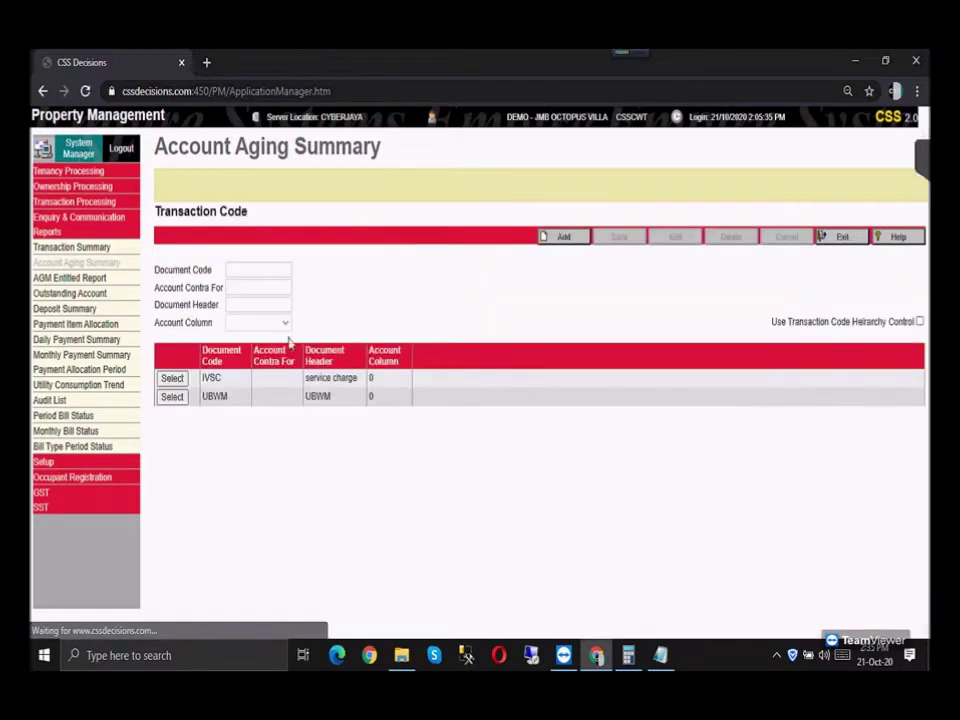
click(566, 239)
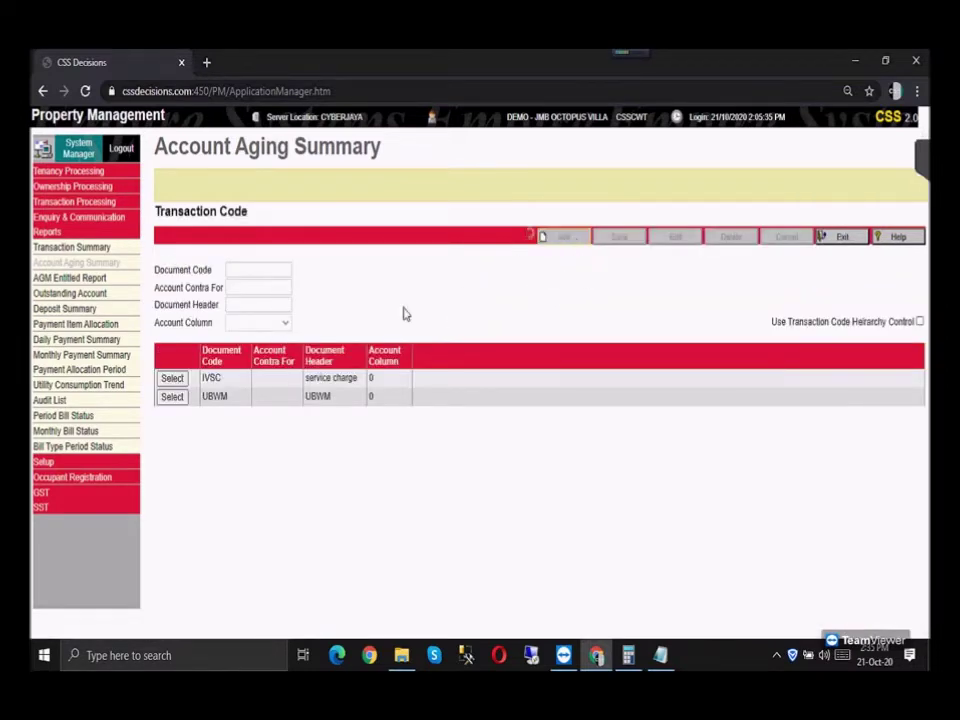
click(262, 270)
text(IVSF)
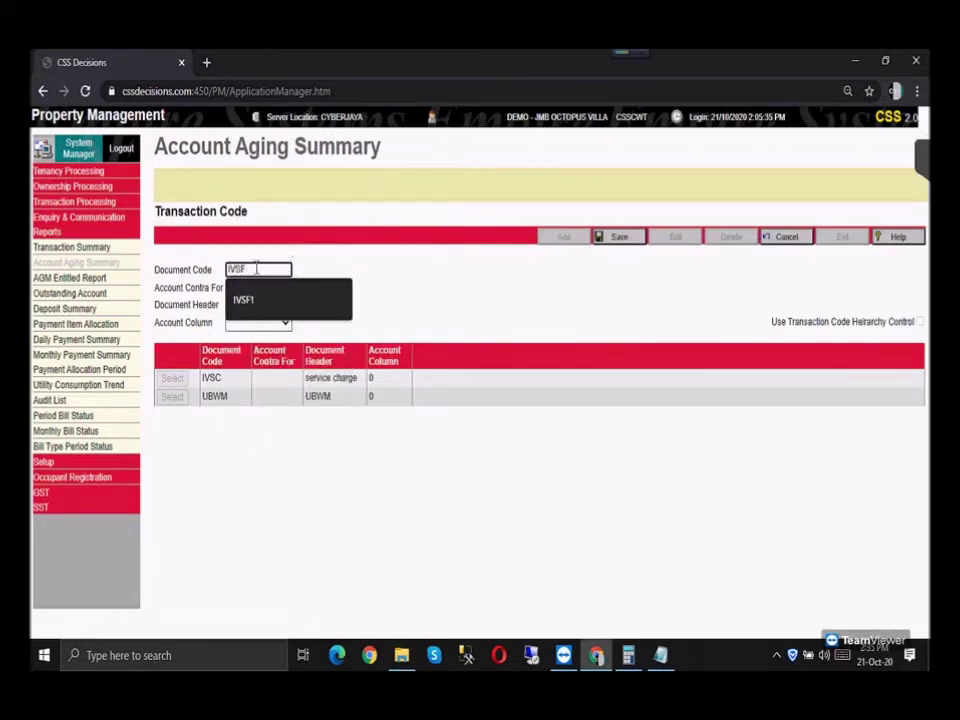
click(262, 287)
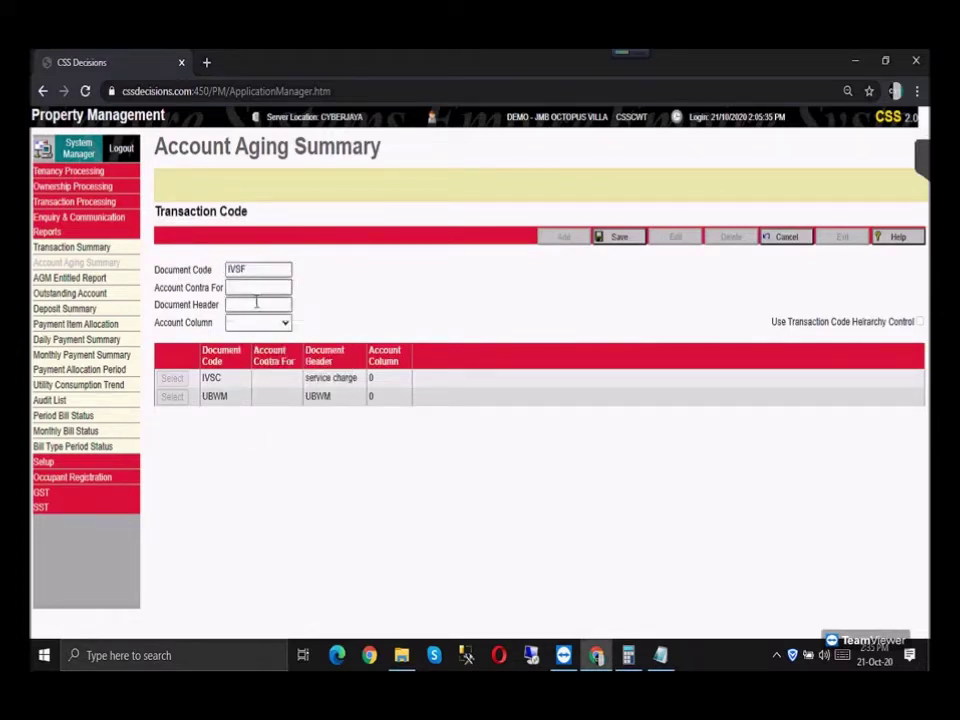
click(258, 303)
text(Sinking Fund)
click(285, 322)
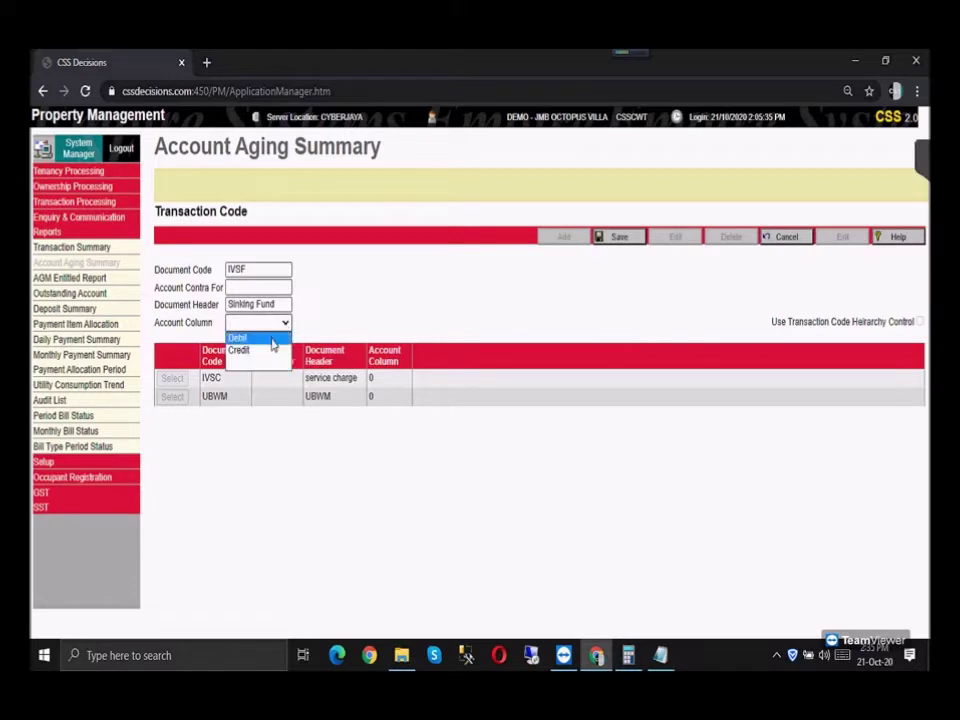
click(272, 340)
click(638, 246)
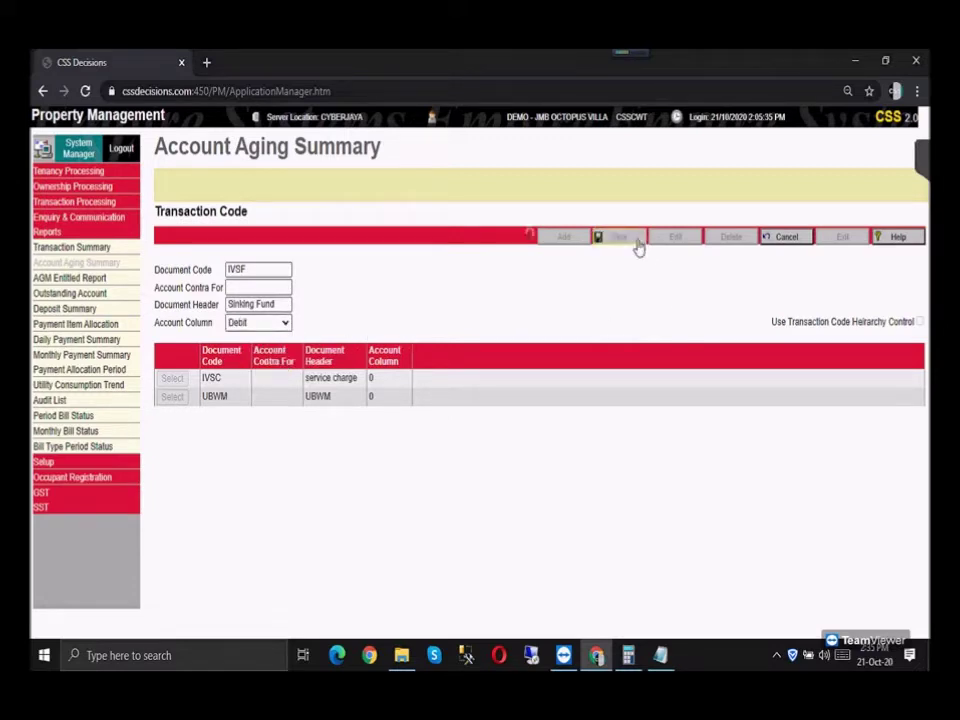
click(845, 249)
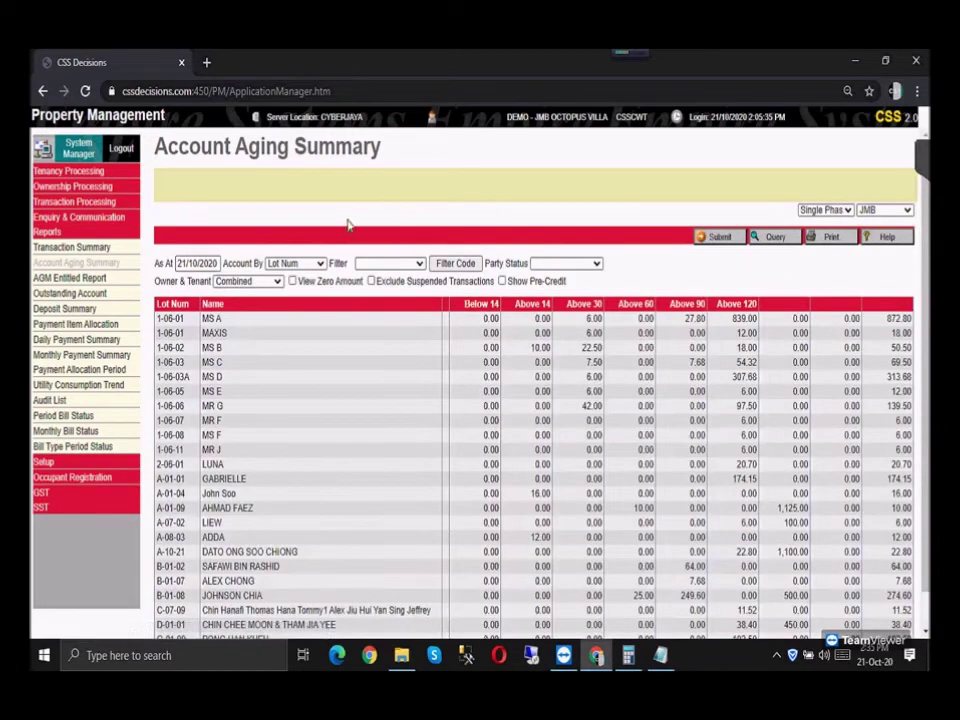
Step: Generate the Account Aging Summary filtered by Sinking Fund, and again with the party status Only Terminated Account
click(398, 263)
click(385, 302)
click(735, 244)
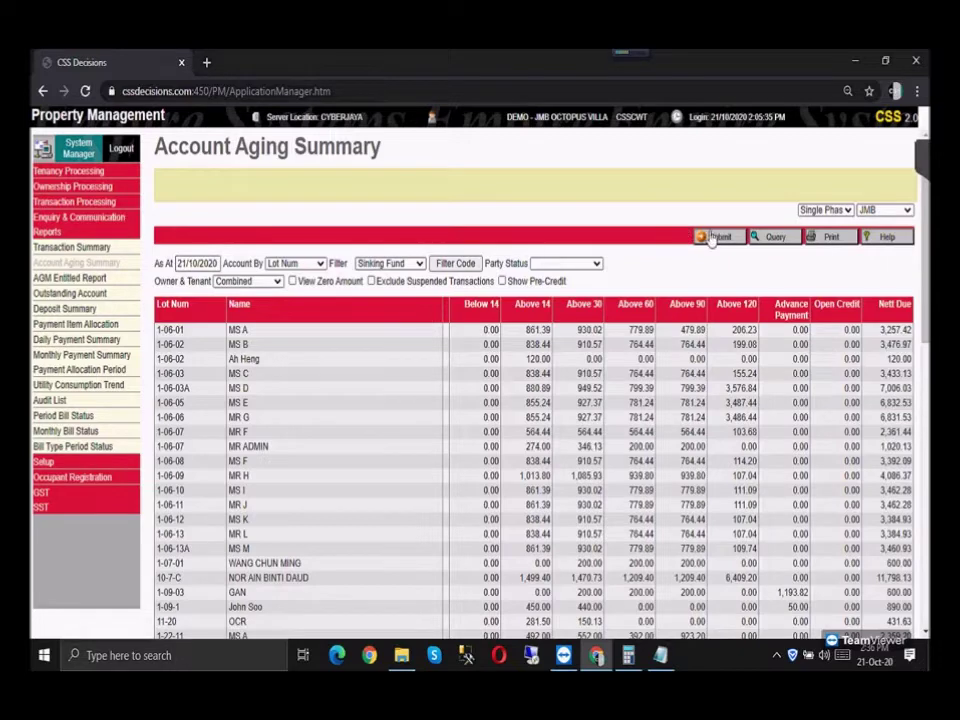
click(597, 265)
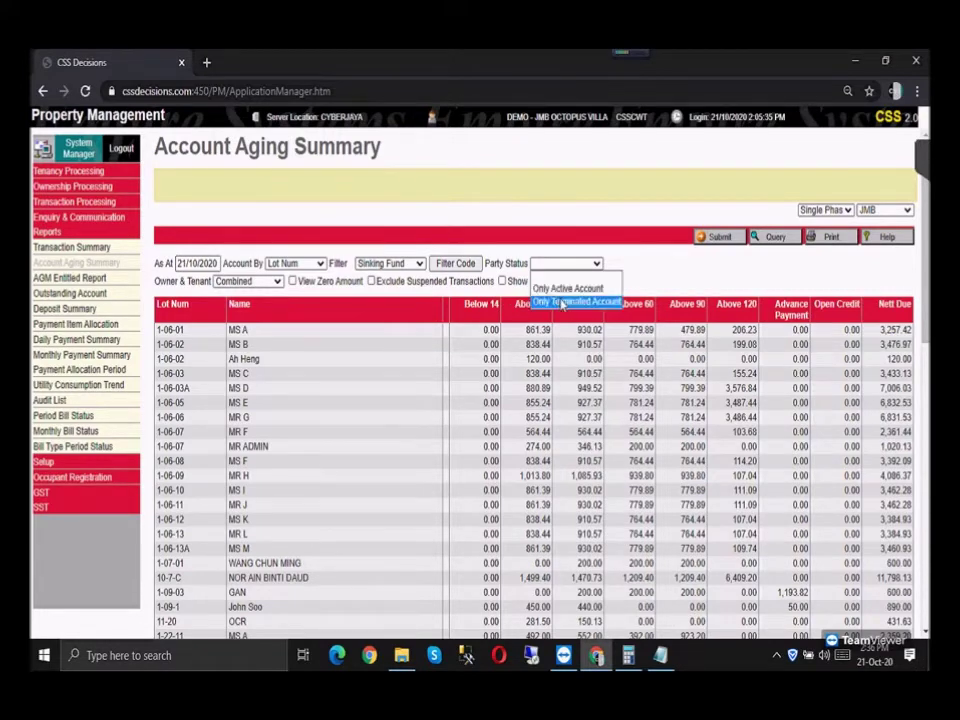
click(560, 303)
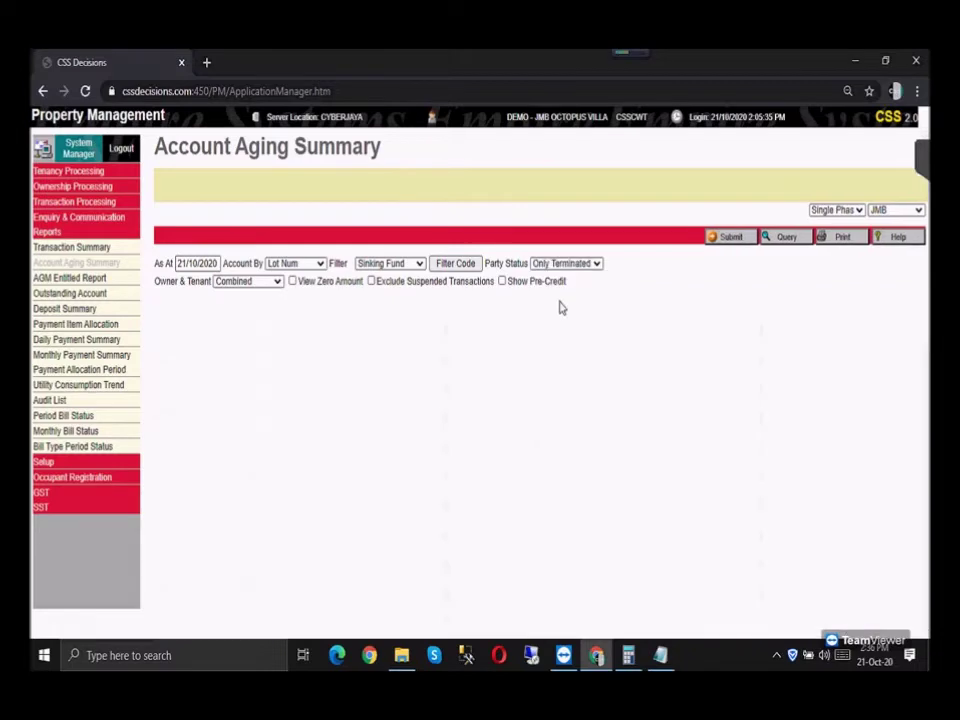
click(738, 240)
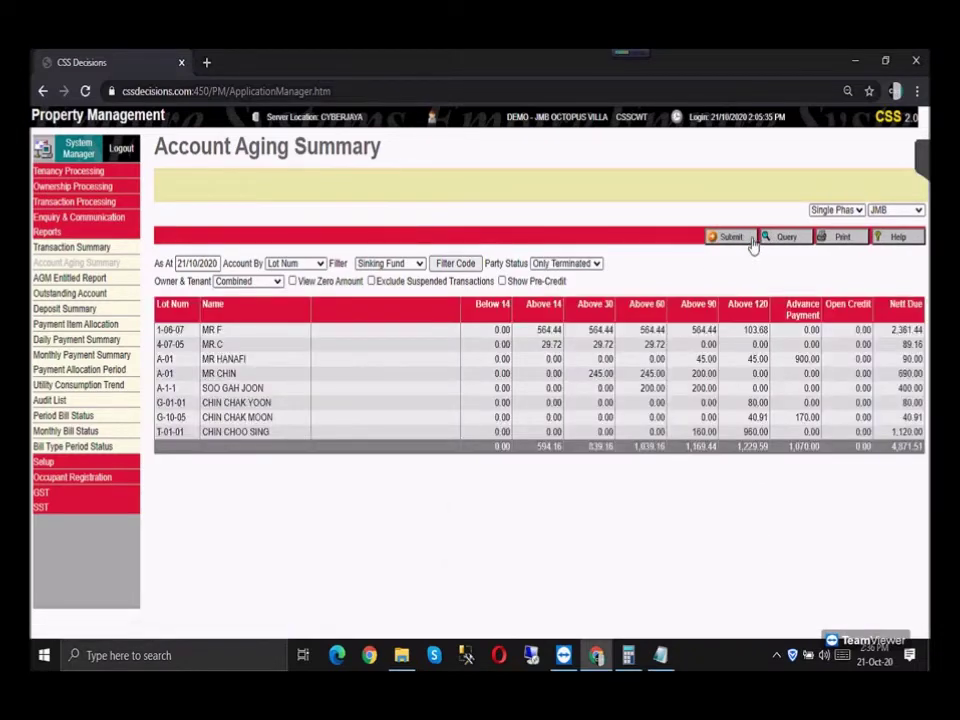
Step: Check the nett due of lot 1-06-07 and the Owner & Tenant grouping choices in the Account Aging Summary
drag(186, 331, 165, 330)
double_click(896, 329)
click(240, 282)
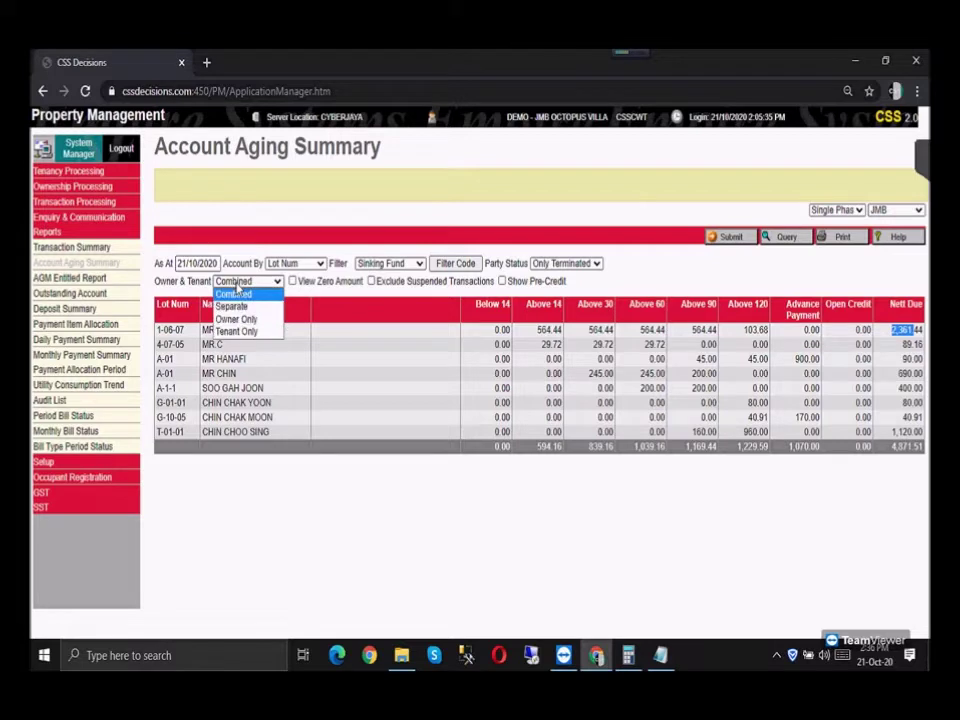
click(305, 315)
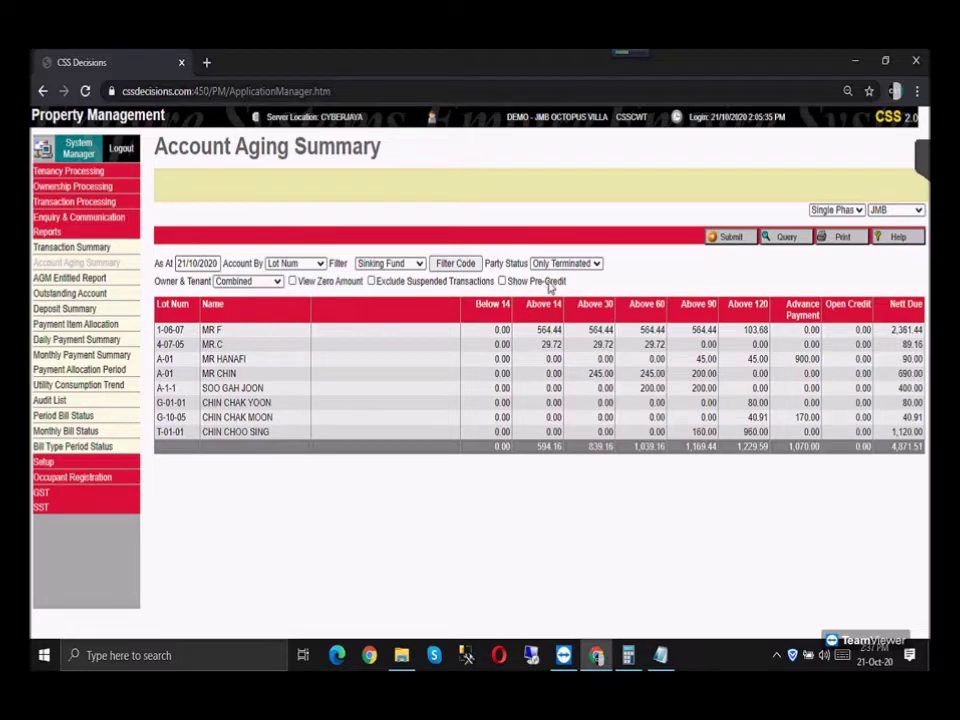
Step: Generate the Account Aging Summary with pre-credit shown and the party status Only Active Account
click(502, 281)
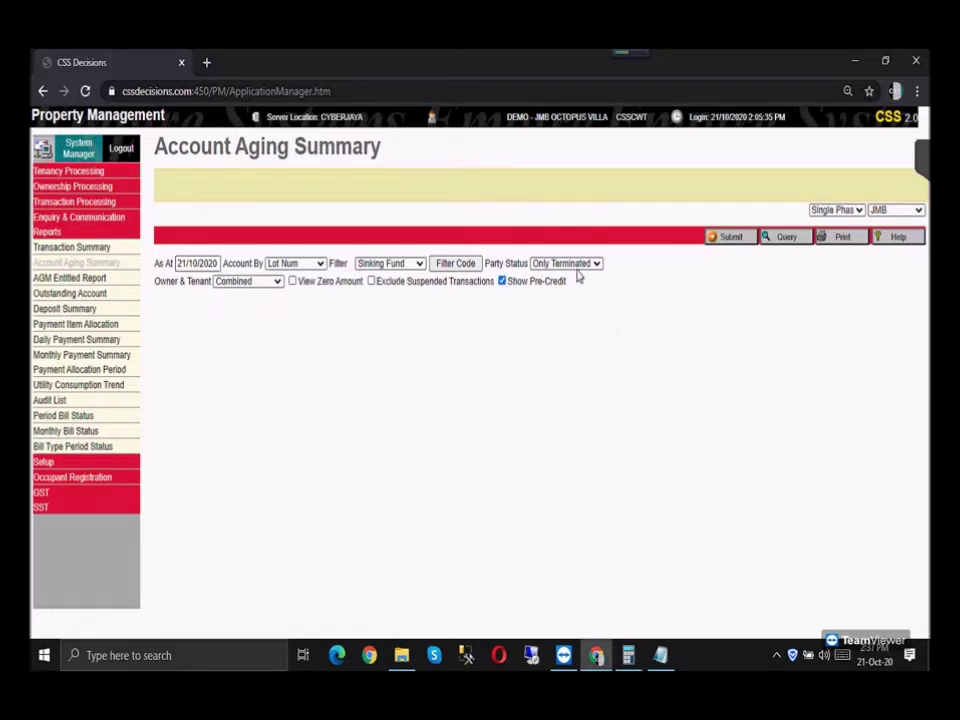
click(575, 264)
click(545, 287)
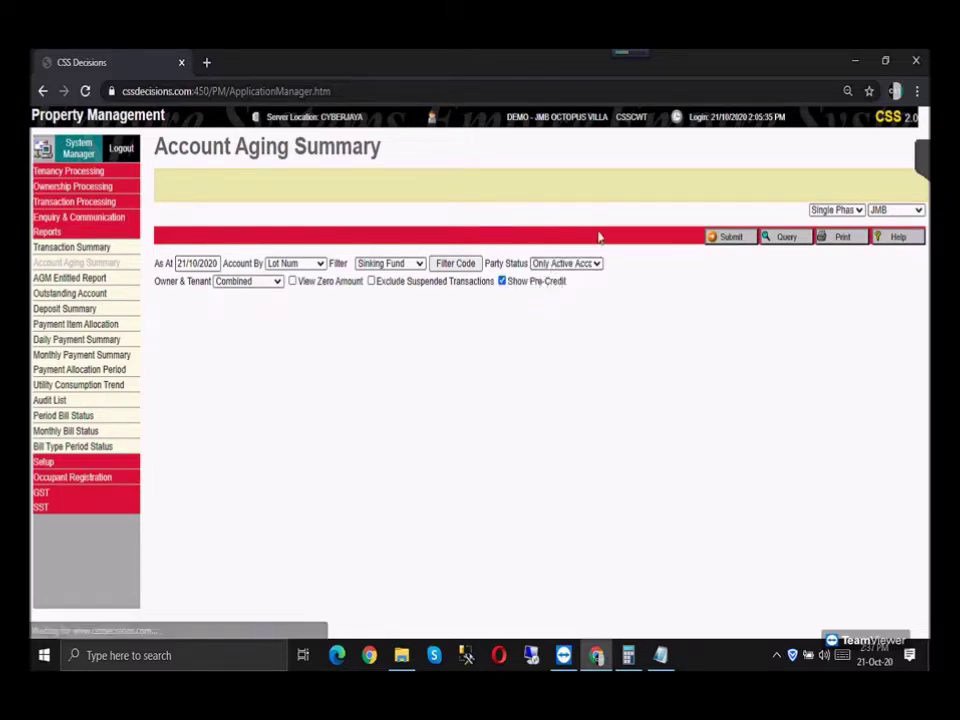
click(728, 242)
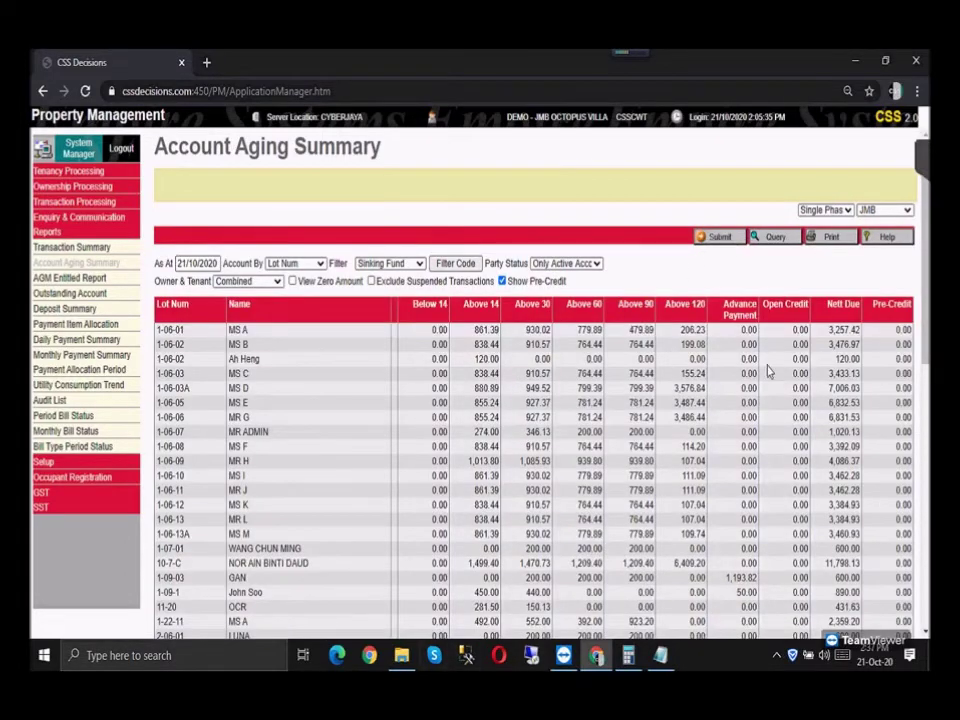
Step: Examine the Pre-Credit column across all lots of the Account Aging Summary, including lot B-01-01
scroll(845, 388, down, 3)
scroll(910, 285, down, 4)
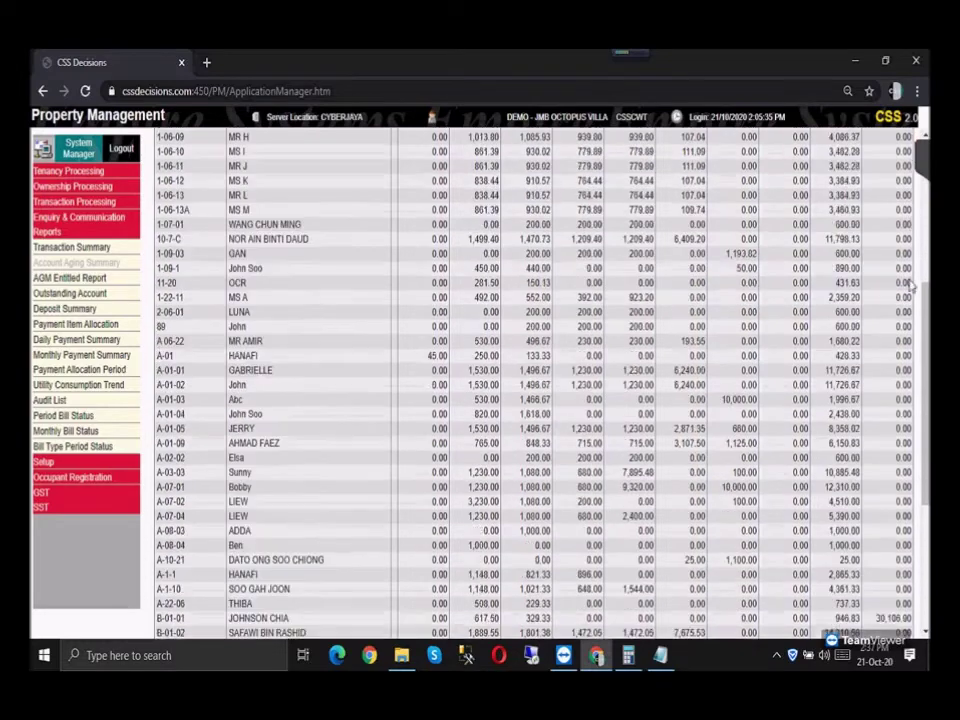
scroll(910, 285, down, 3)
drag(877, 458, 908, 468)
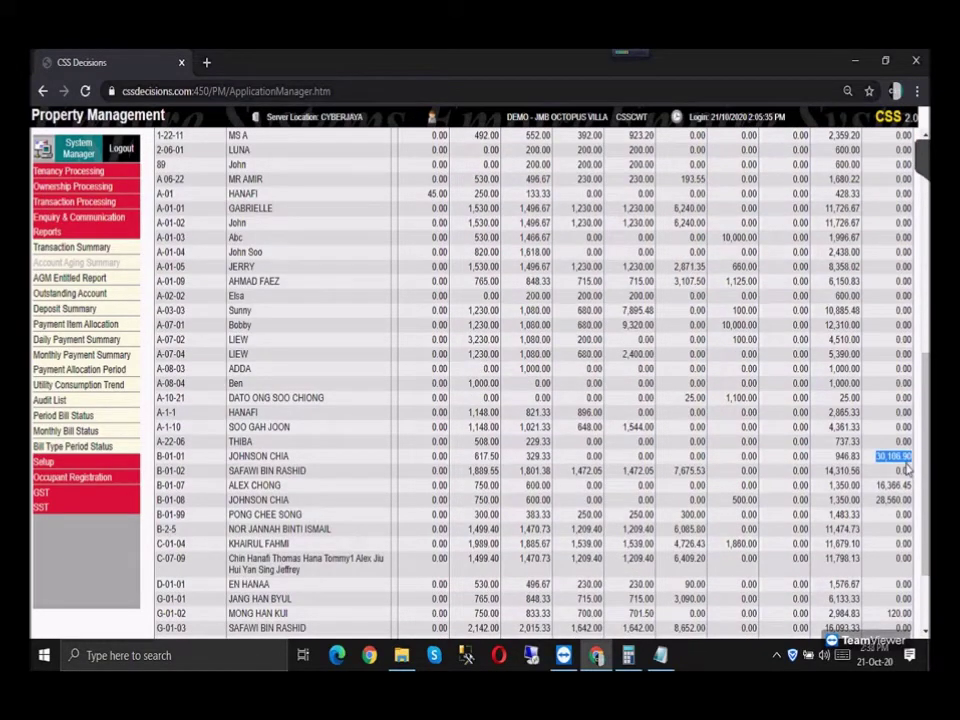
scroll(500, 400, up, 10)
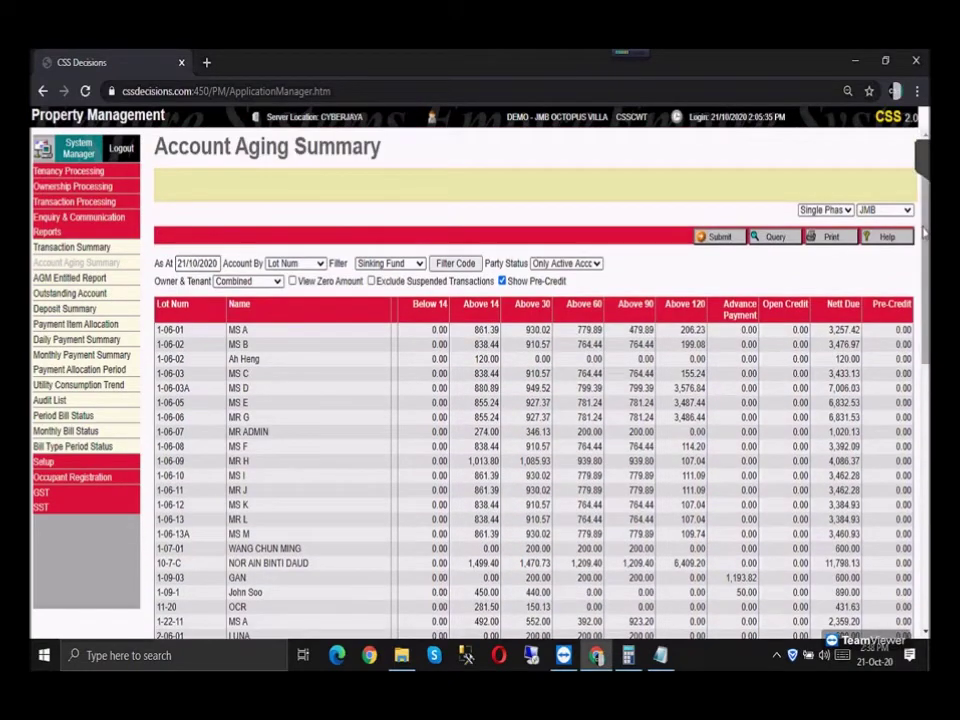
scroll(925, 230, down, 10)
scroll(600, 345, down, 2)
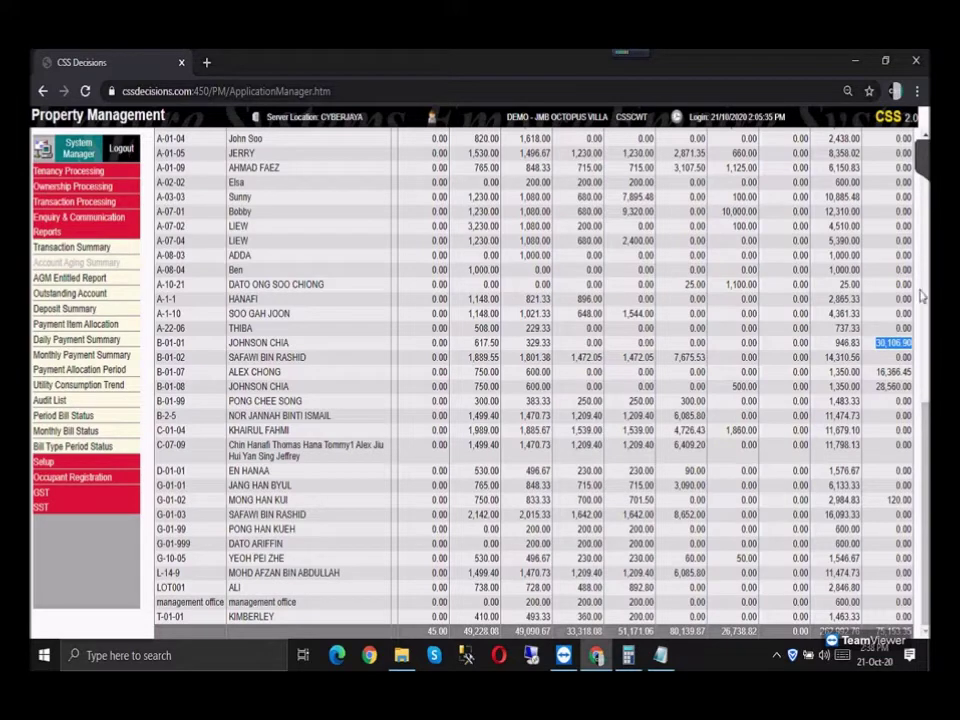
double_click(903, 240)
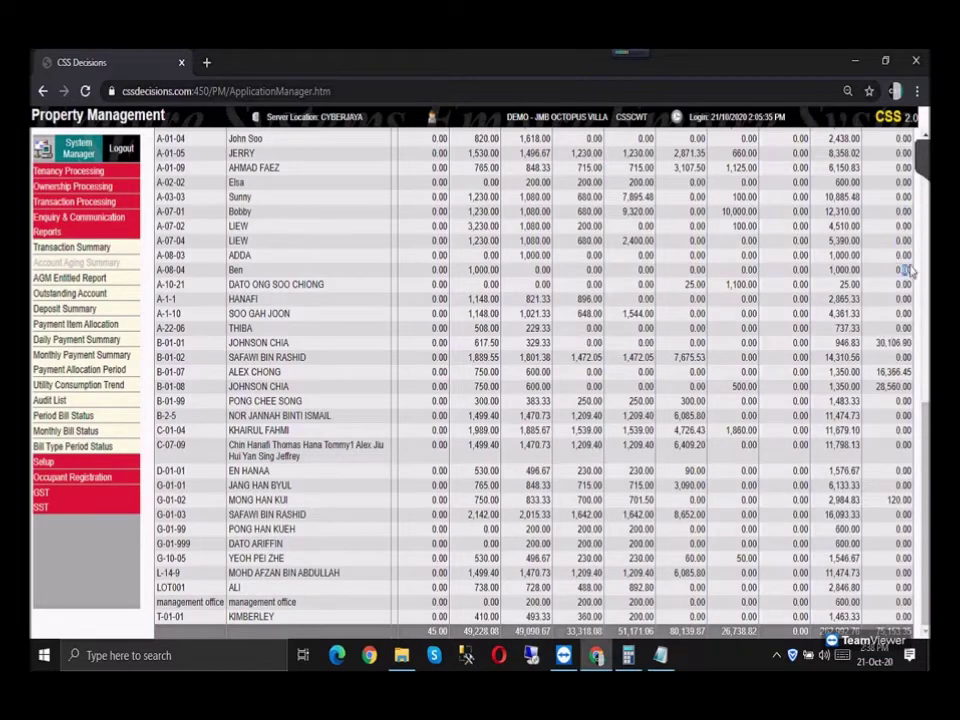
click(906, 432)
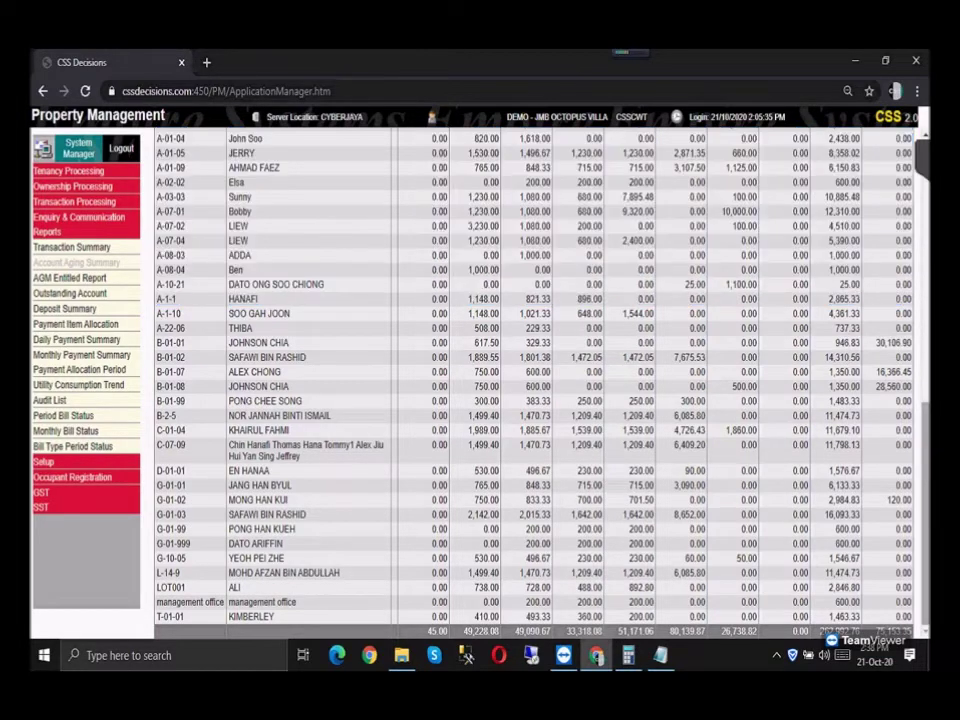
scroll(906, 432, up, 4)
scroll(605, 300, up, 3)
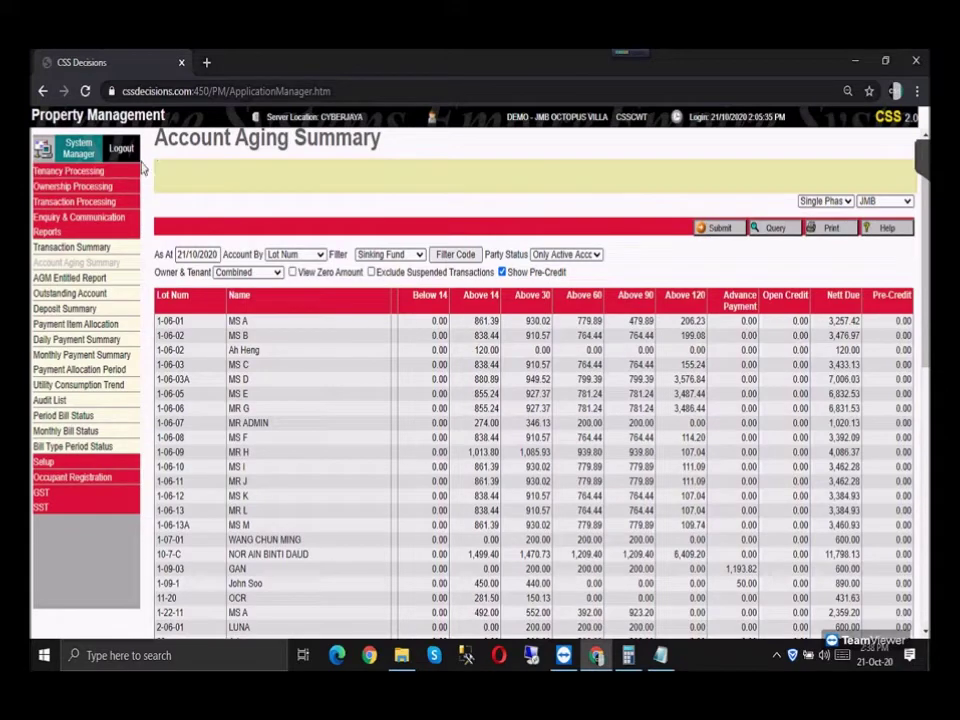
Step: Generate the AGM Entitled Report by Lot Num with no payment cut-off date
click(84, 280)
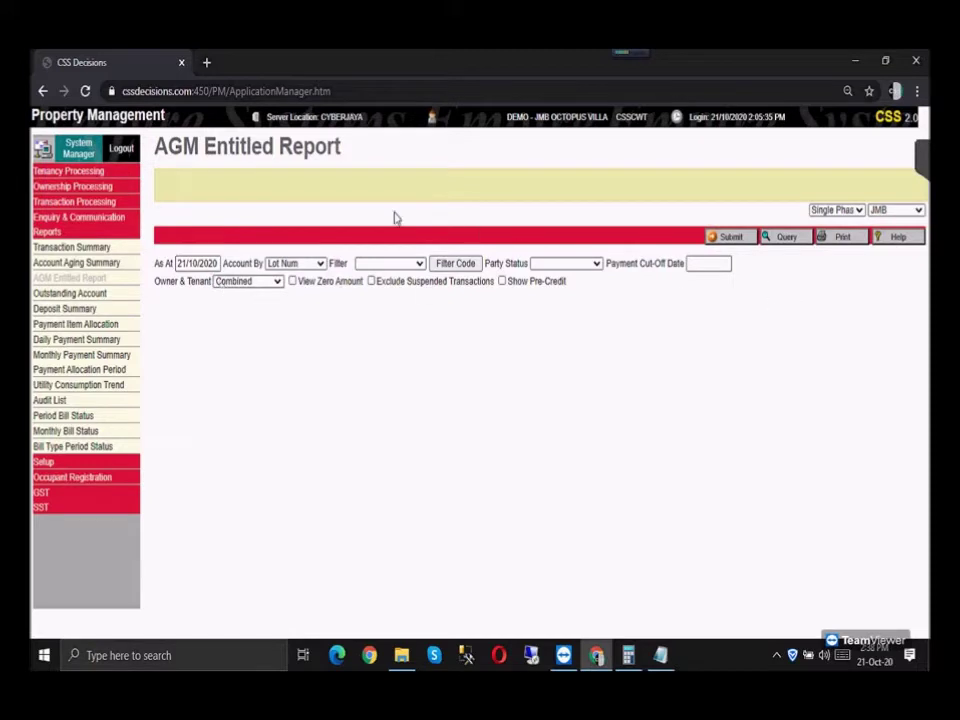
click(748, 240)
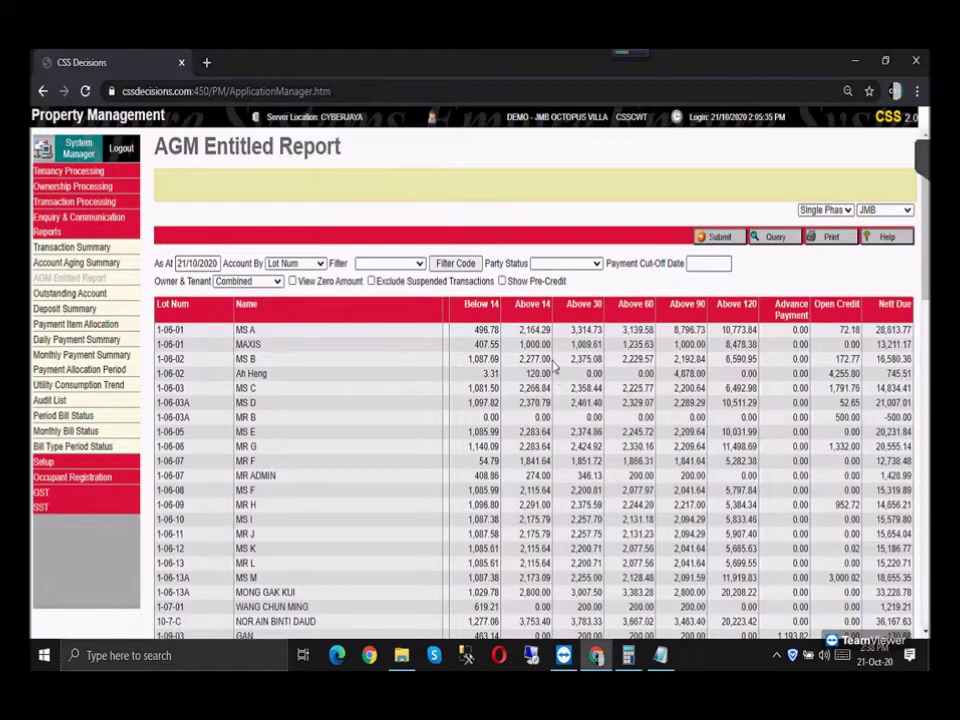
scroll(545, 350, down, 1)
scroll(551, 338, up, 1)
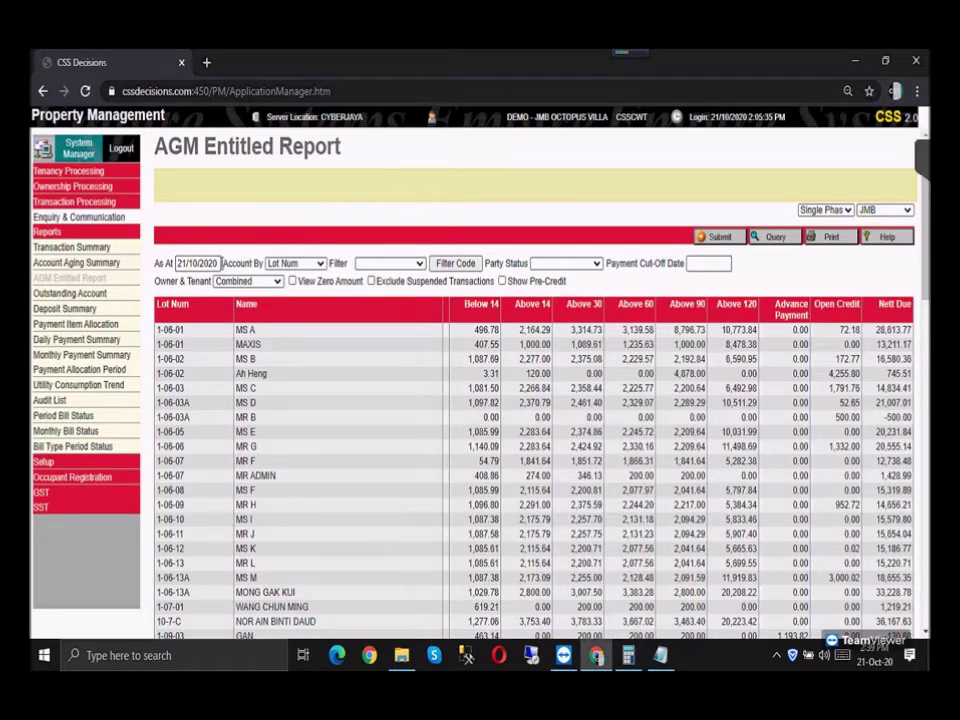
Step: Regenerate the AGM Entitled Report with the payment cut-off date 30/11/2020 and check the first lot's nett due
click(684, 265)
text(30/11/2020)
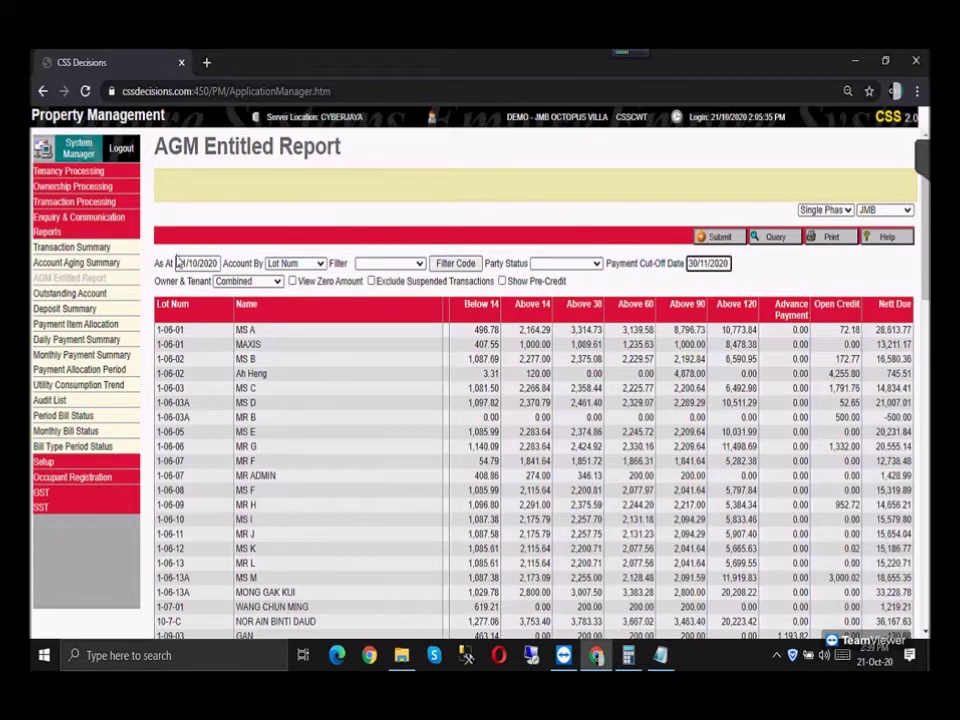
click(727, 242)
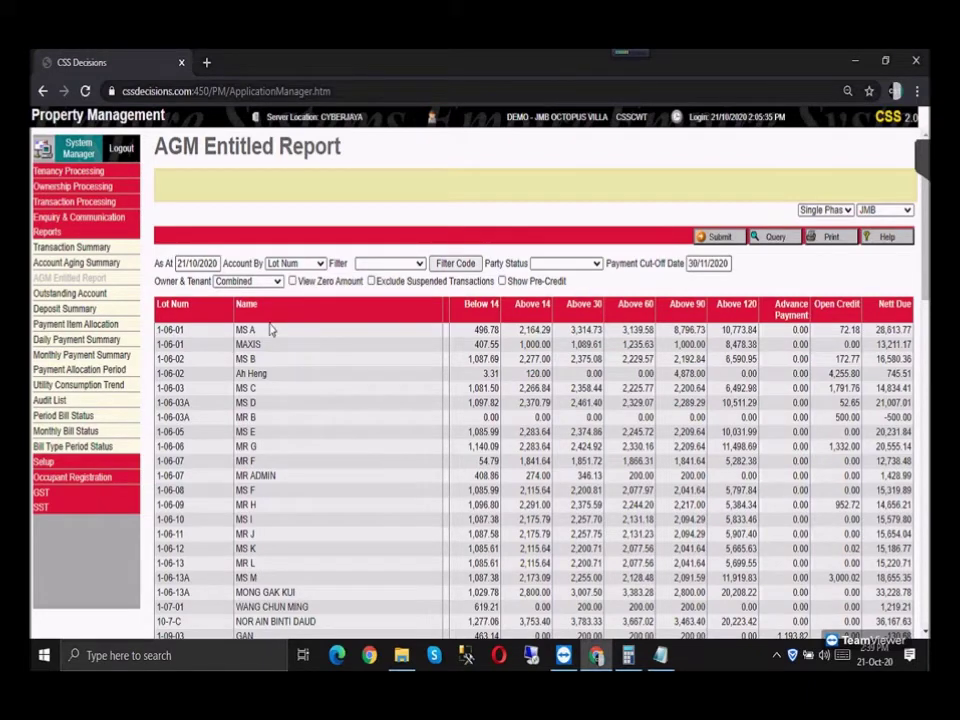
double_click(890, 329)
Step: Generate the Outstanding Account report as at 21/10/2020 by Lot Num
click(108, 294)
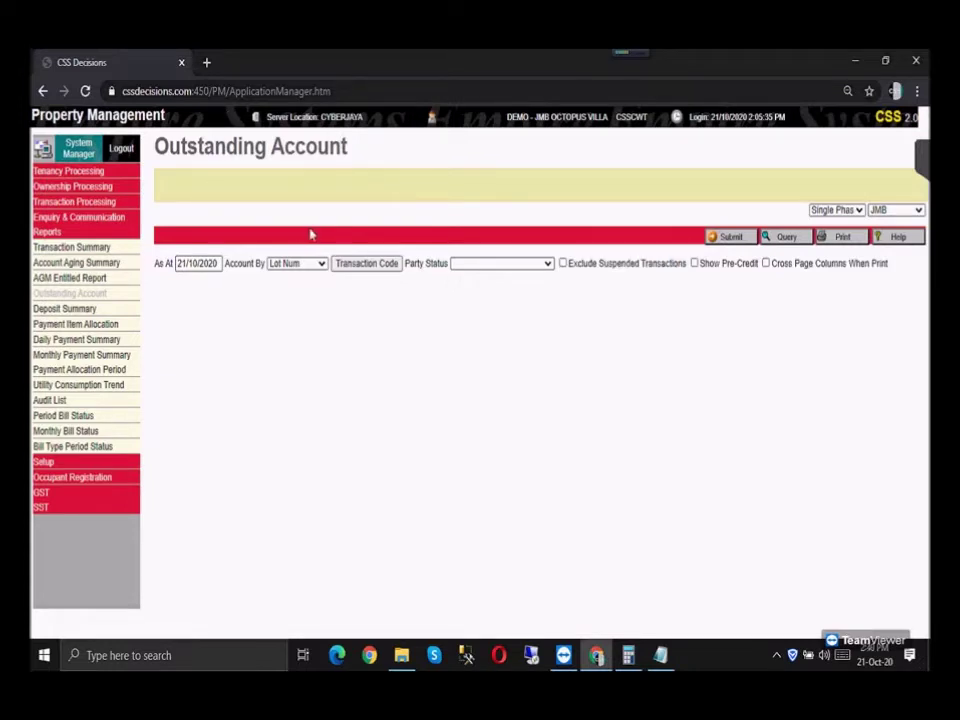
drag(219, 263, 177, 264)
click(202, 300)
click(739, 238)
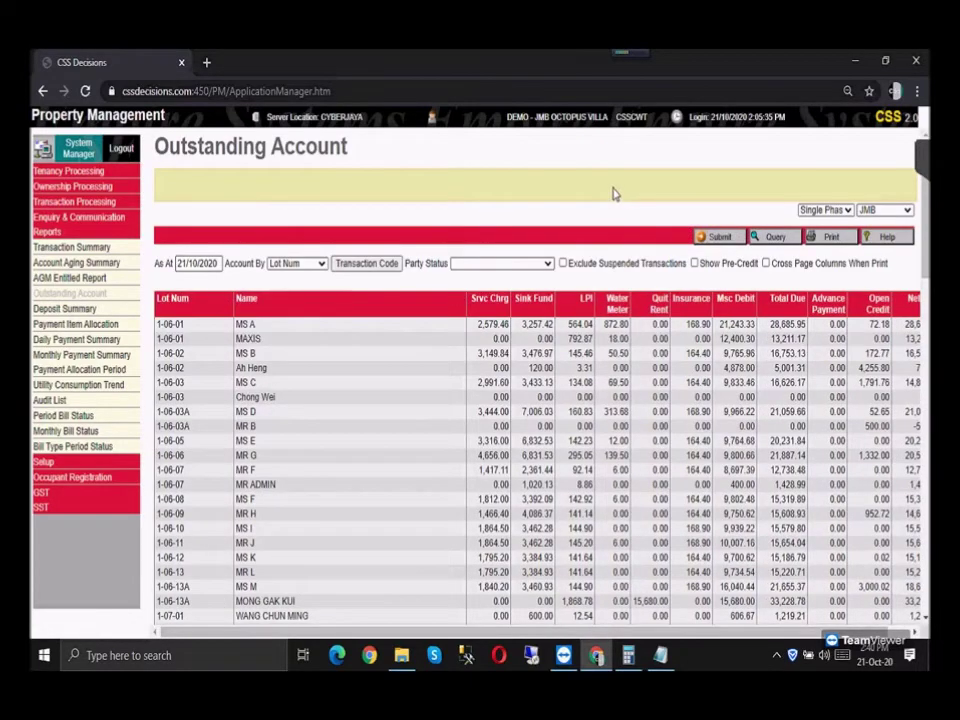
Step: Examine lot 1-06-01's outstanding amounts, from service charge through total due and open credit to nett due
drag(404, 636, 411, 636)
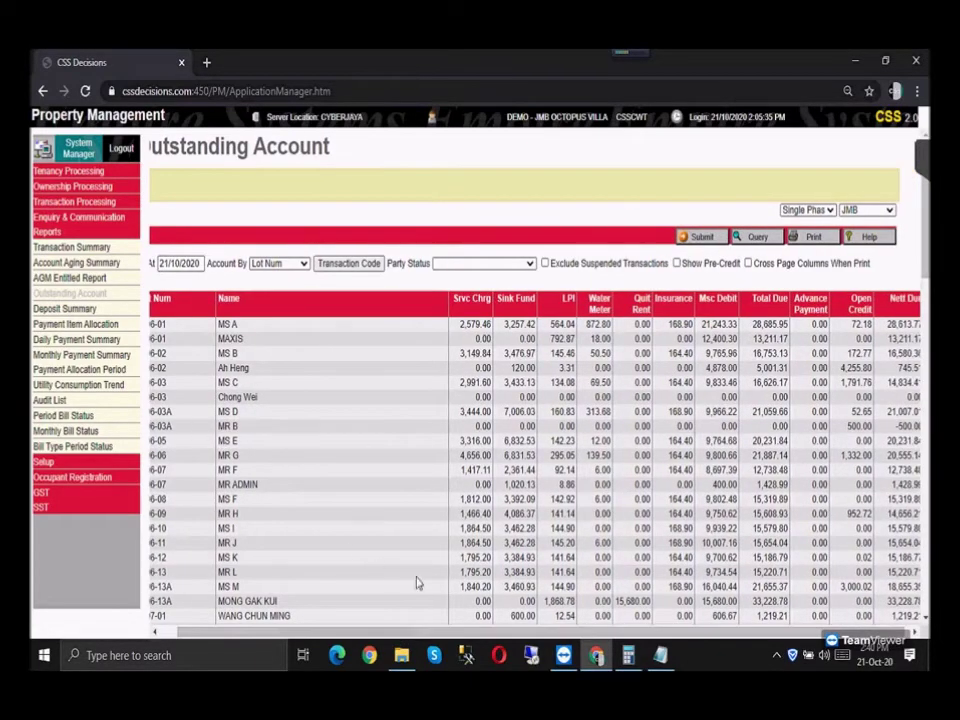
drag(581, 633, 507, 635)
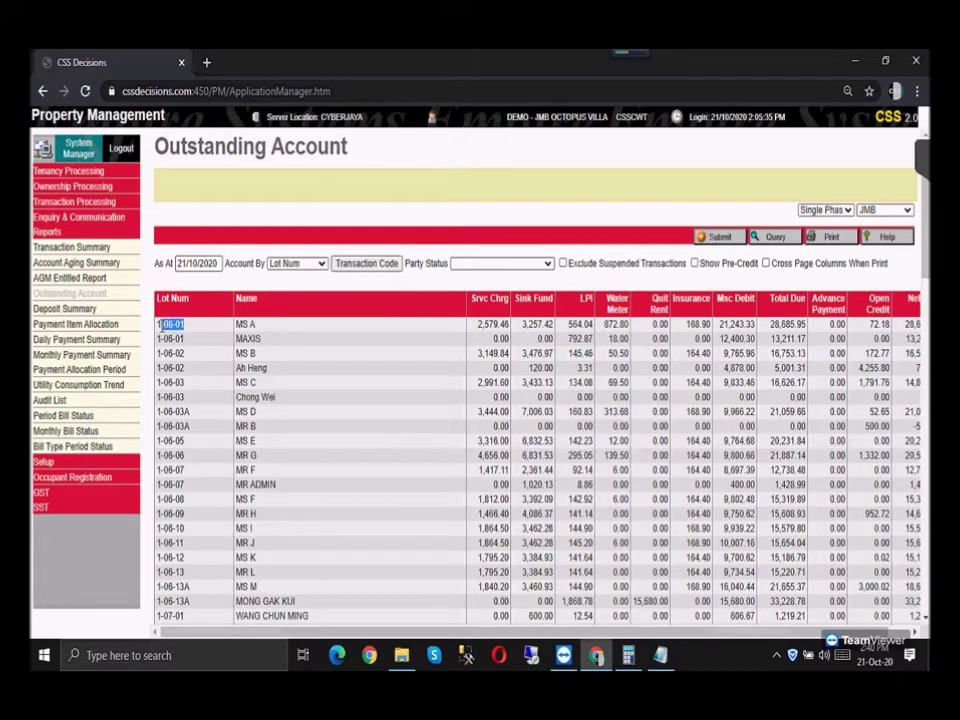
drag(481, 324, 509, 325)
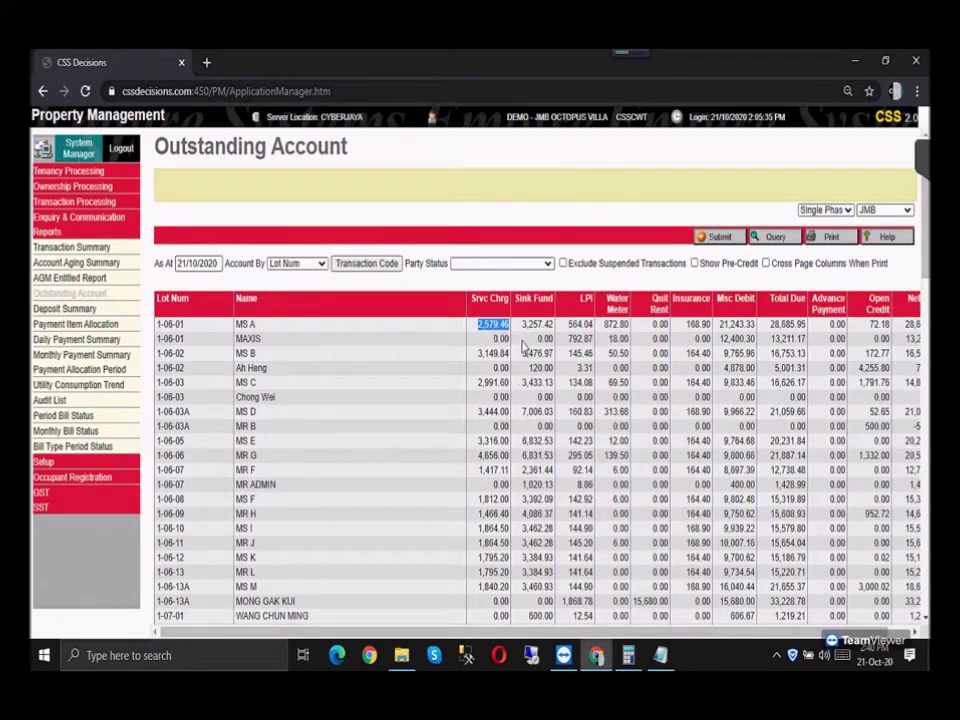
drag(650, 632, 692, 655)
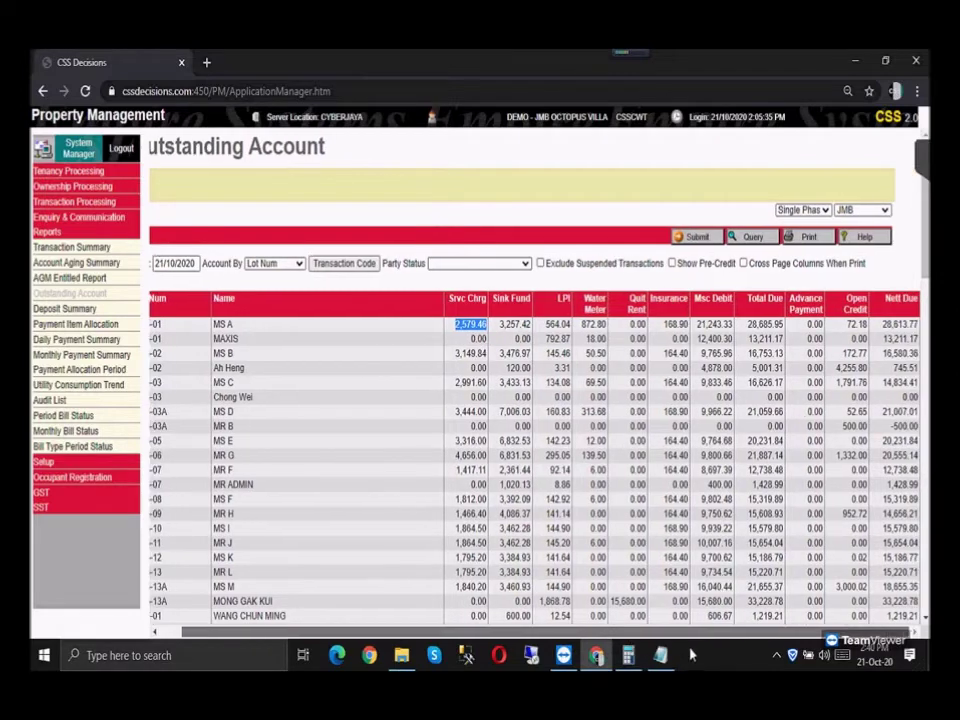
click(770, 325)
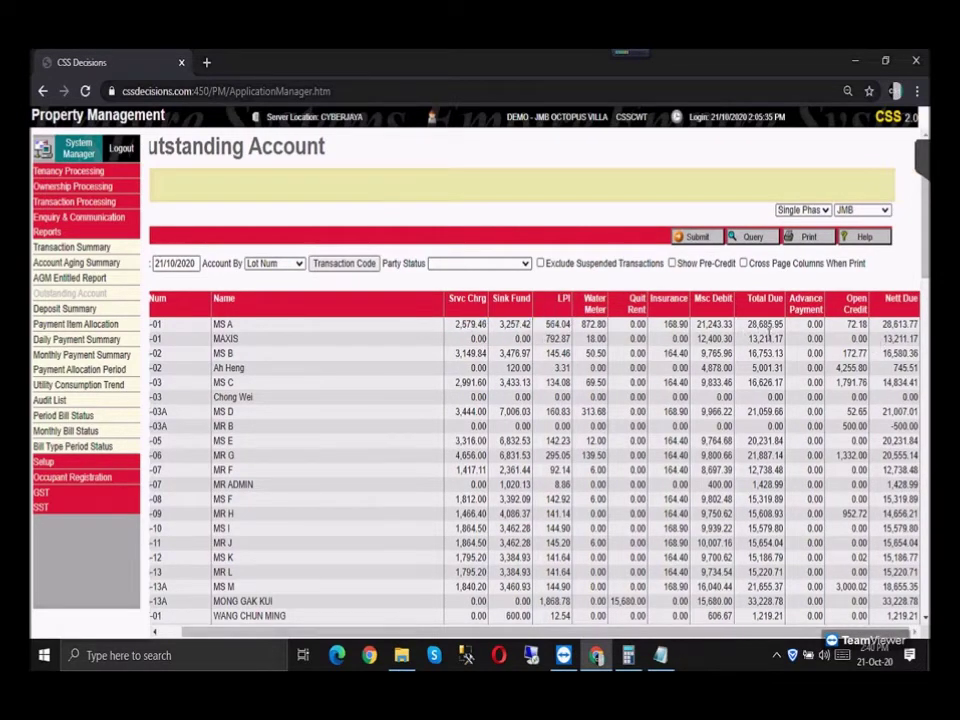
drag(752, 325, 790, 333)
click(814, 338)
drag(883, 325, 914, 324)
drag(748, 323, 783, 324)
drag(846, 324, 868, 324)
click(888, 324)
Step: Check the Outstanding Account report's Party Status choices and look through the Enquiry & Communication functions
click(490, 264)
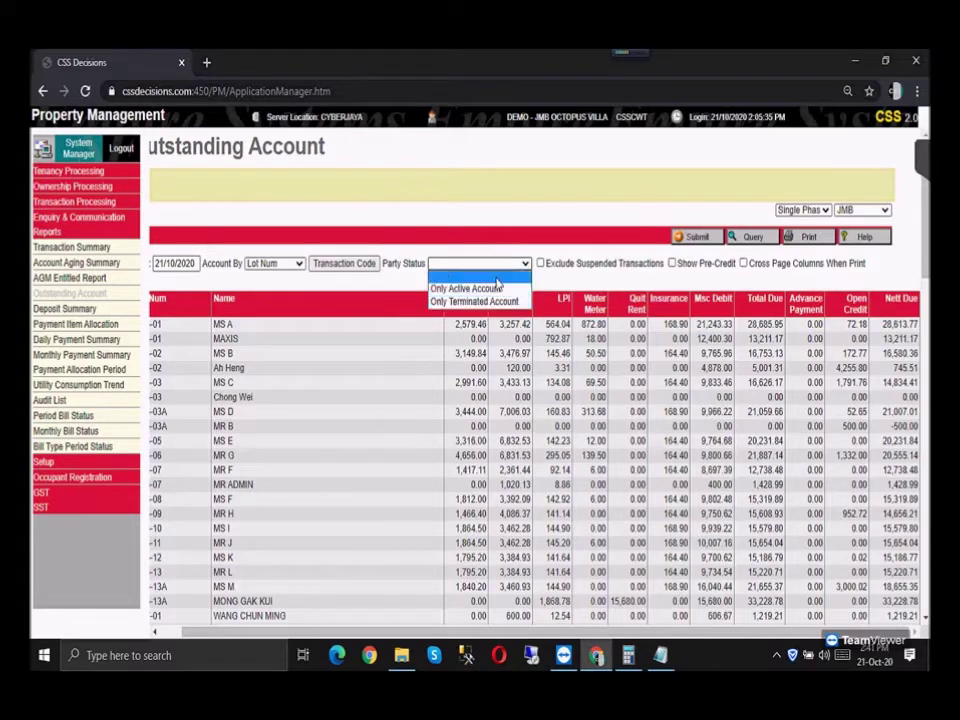
click(490, 264)
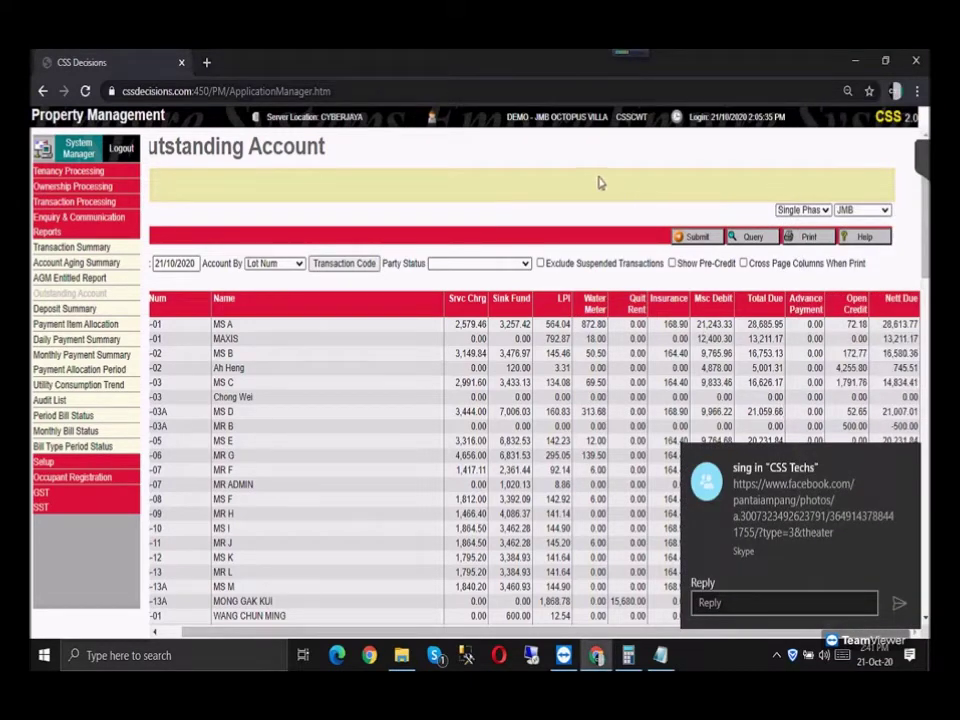
click(907, 457)
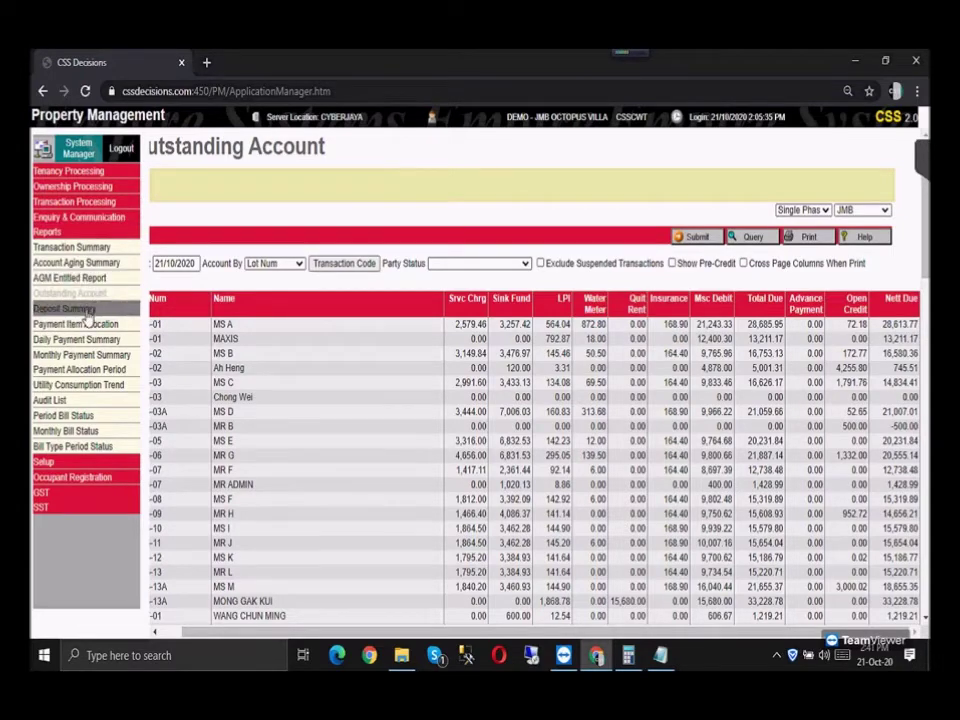
click(100, 216)
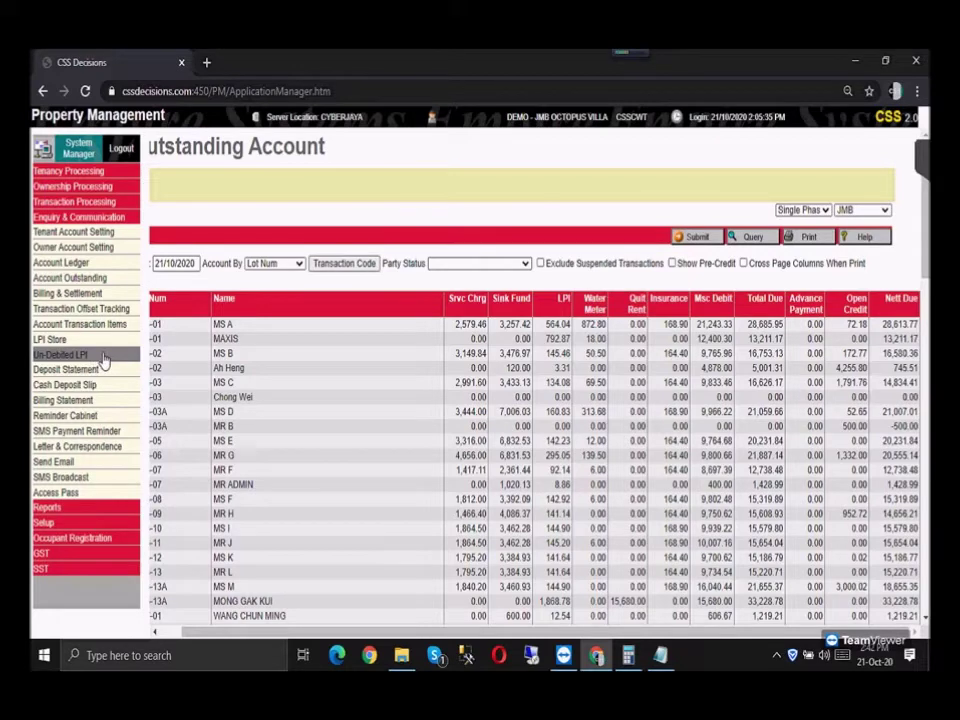
click(80, 508)
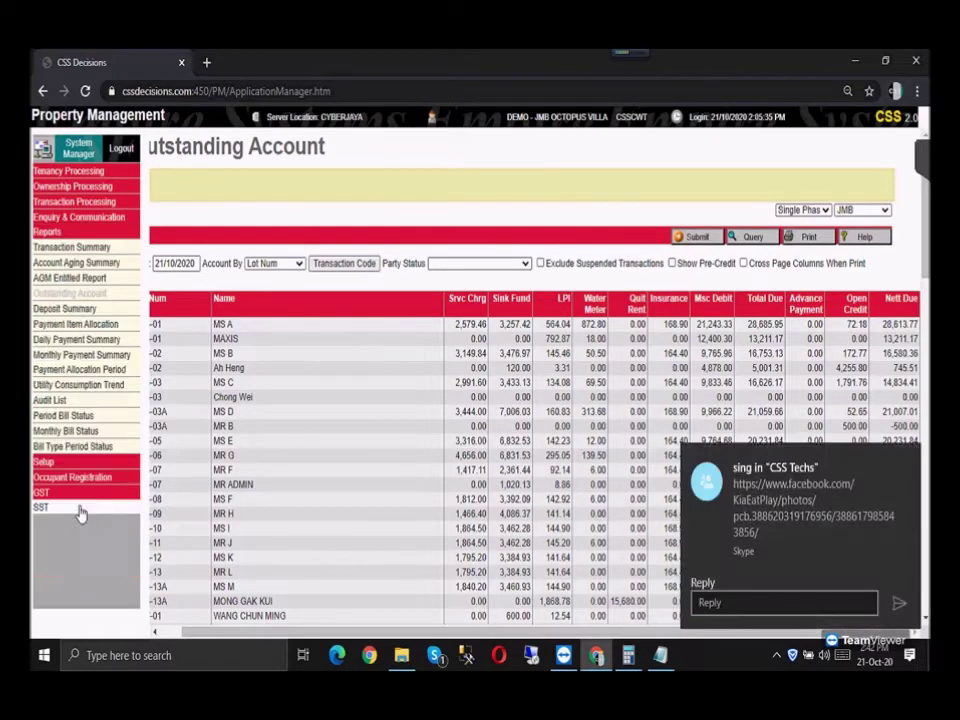
Step: Generate the Deposit Summary as at 21/10/2020 with owner and tenant combined
click(88, 312)
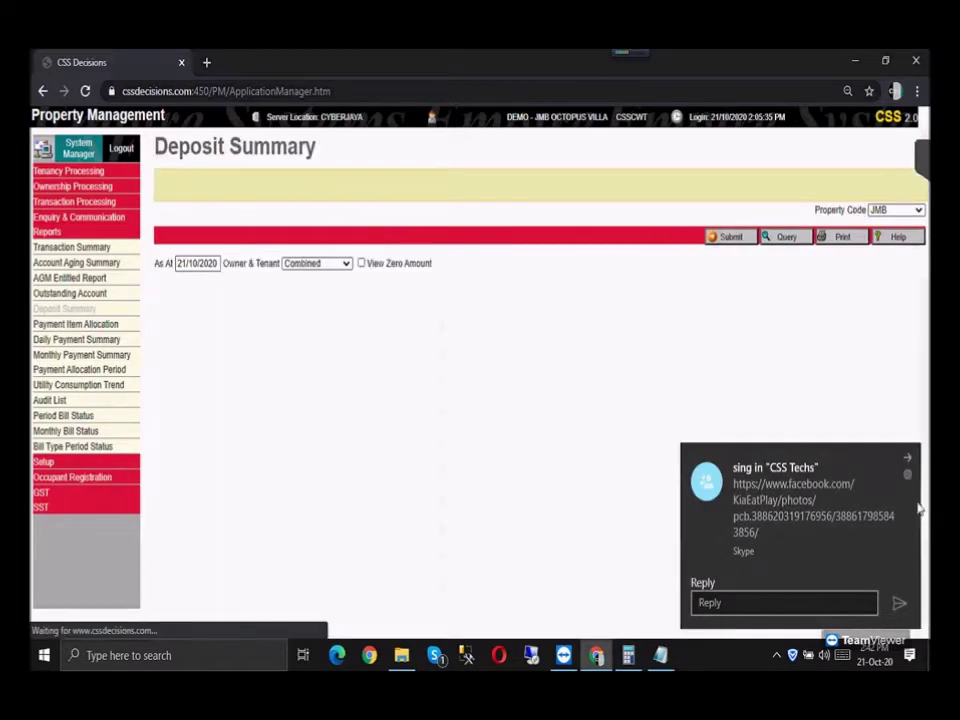
click(909, 459)
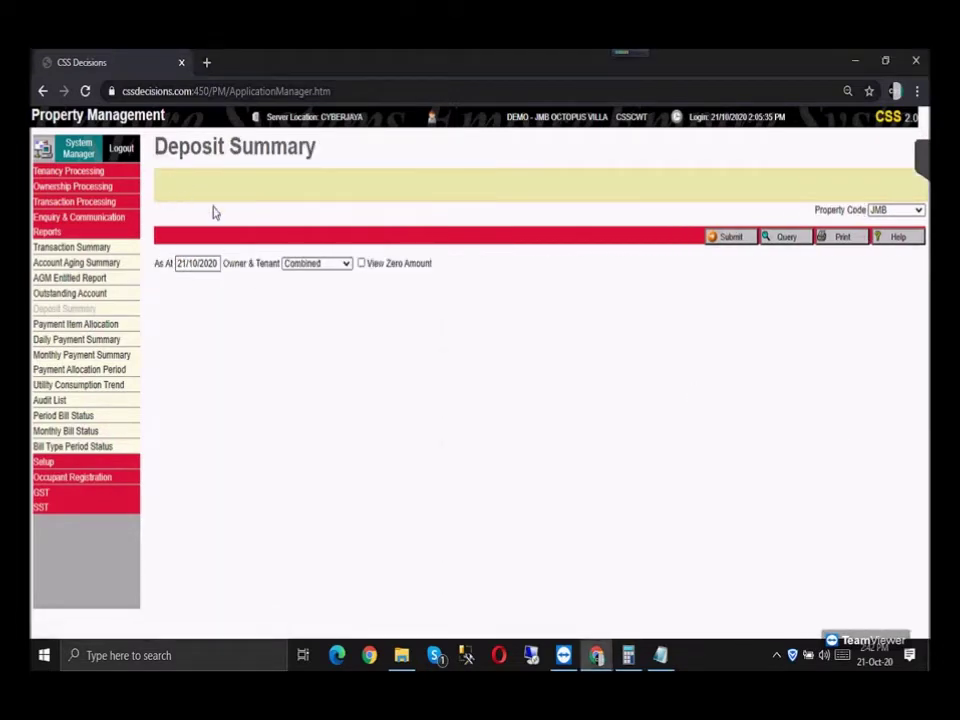
drag(213, 258, 178, 279)
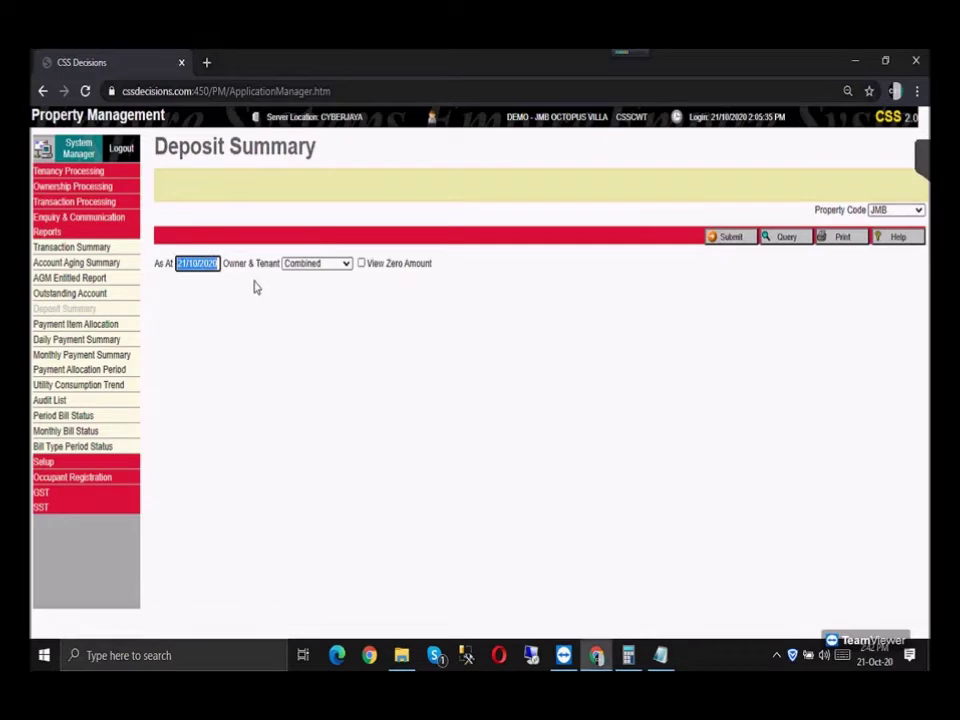
click(337, 265)
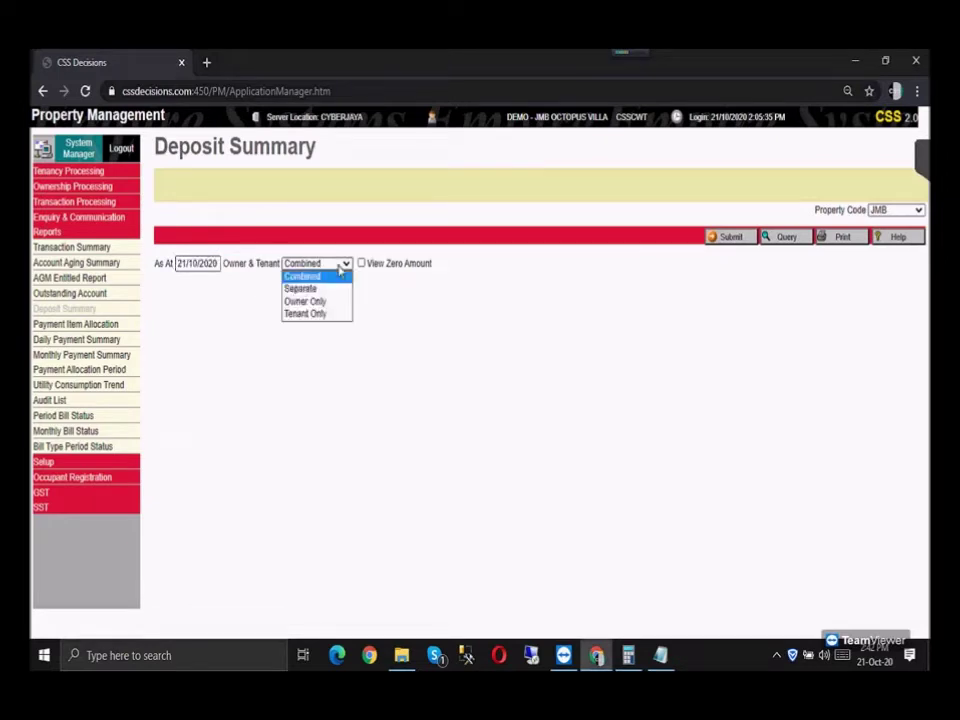
click(334, 278)
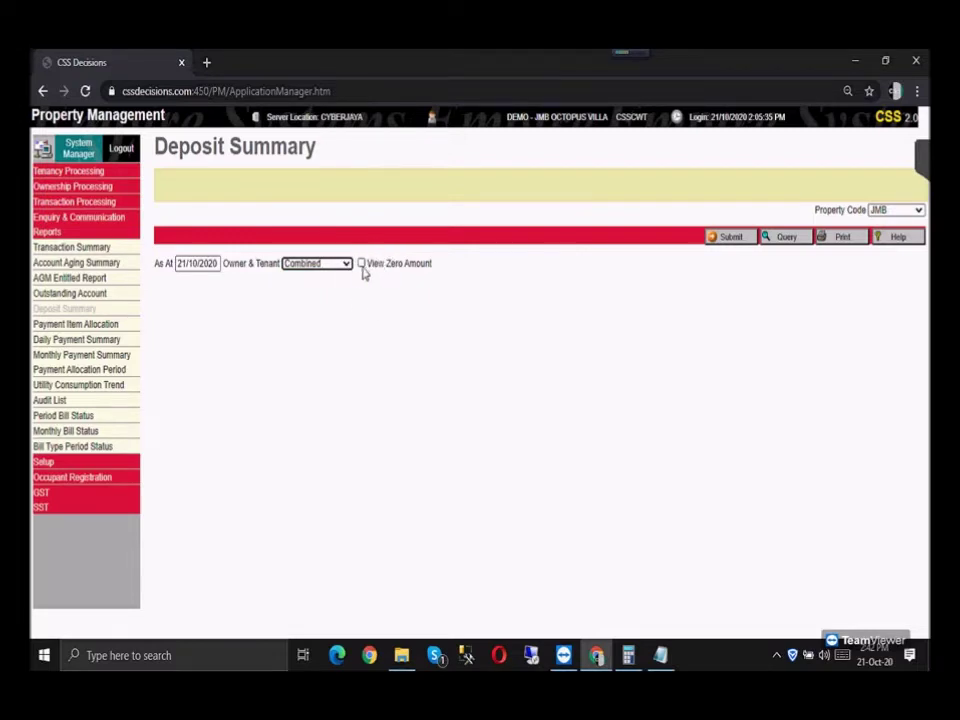
click(738, 240)
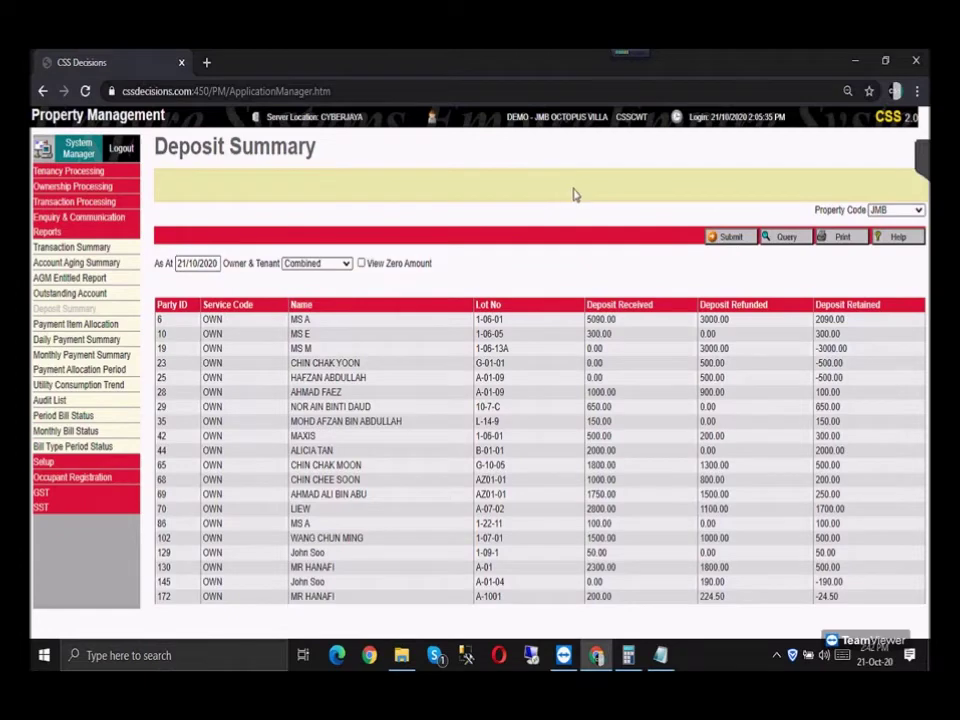
Step: Examine the deposit received, refunded and retained for lots 1-06-01 and 1-06-13A in the Deposit Summary
triple_click(519, 324)
drag(503, 320, 487, 319)
drag(617, 322, 587, 320)
drag(732, 321, 700, 320)
click(838, 336)
drag(846, 319, 815, 320)
drag(510, 348, 475, 349)
drag(602, 348, 585, 349)
drag(733, 349, 704, 349)
drag(840, 349, 818, 350)
drag(624, 352, 590, 348)
drag(508, 348, 476, 348)
Step: Look up the Deposit Statement for lot 1-06-13A and switch it to the owner's account
click(103, 218)
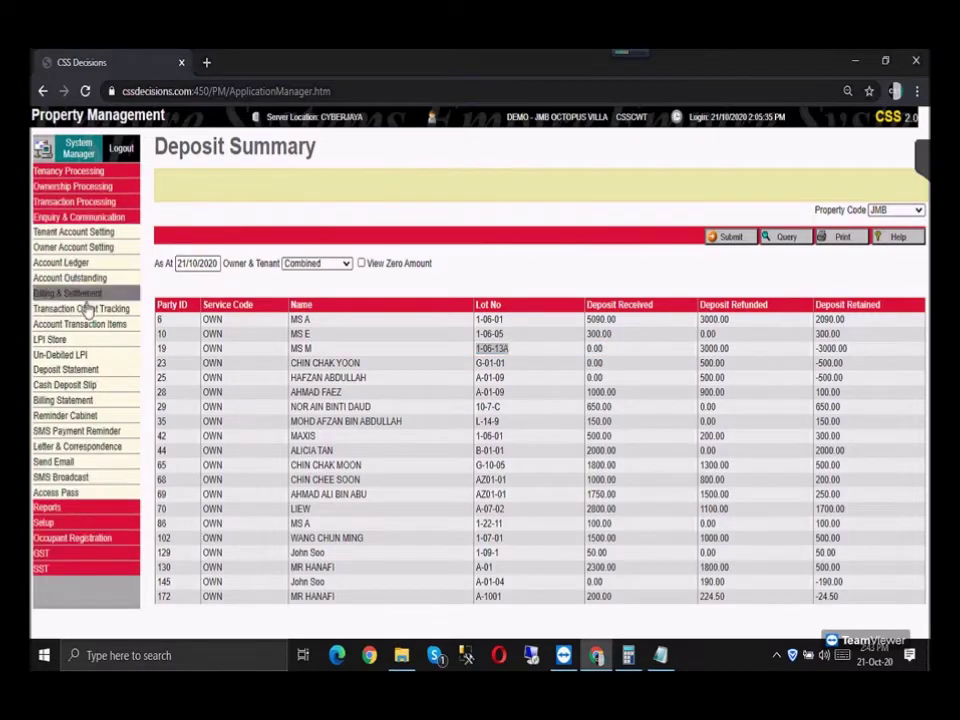
click(81, 372)
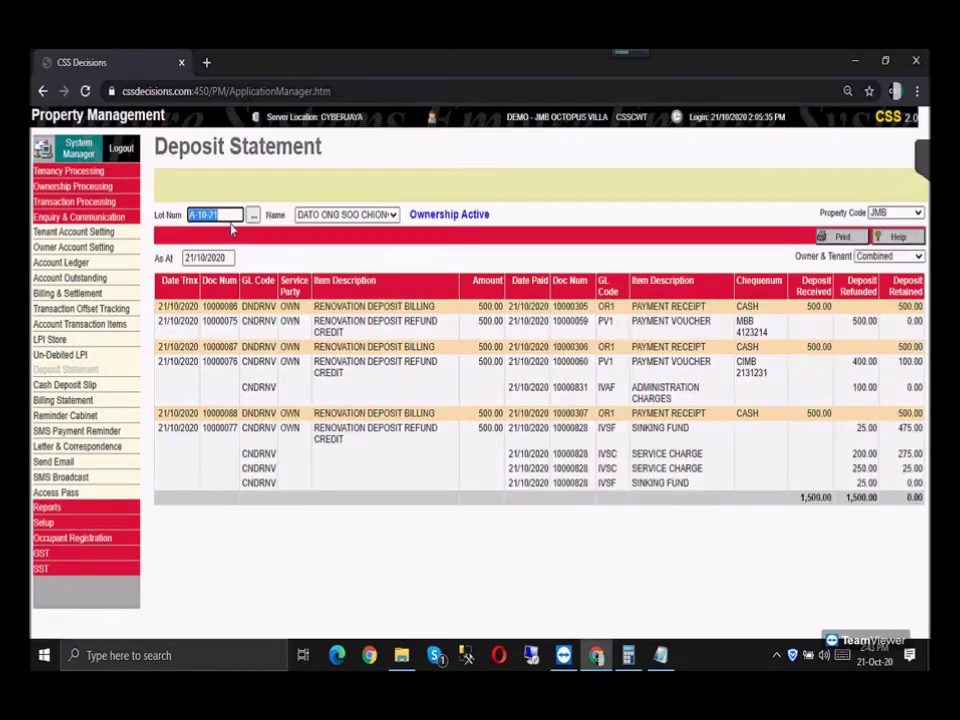
click(253, 215)
text(1-06-13A)
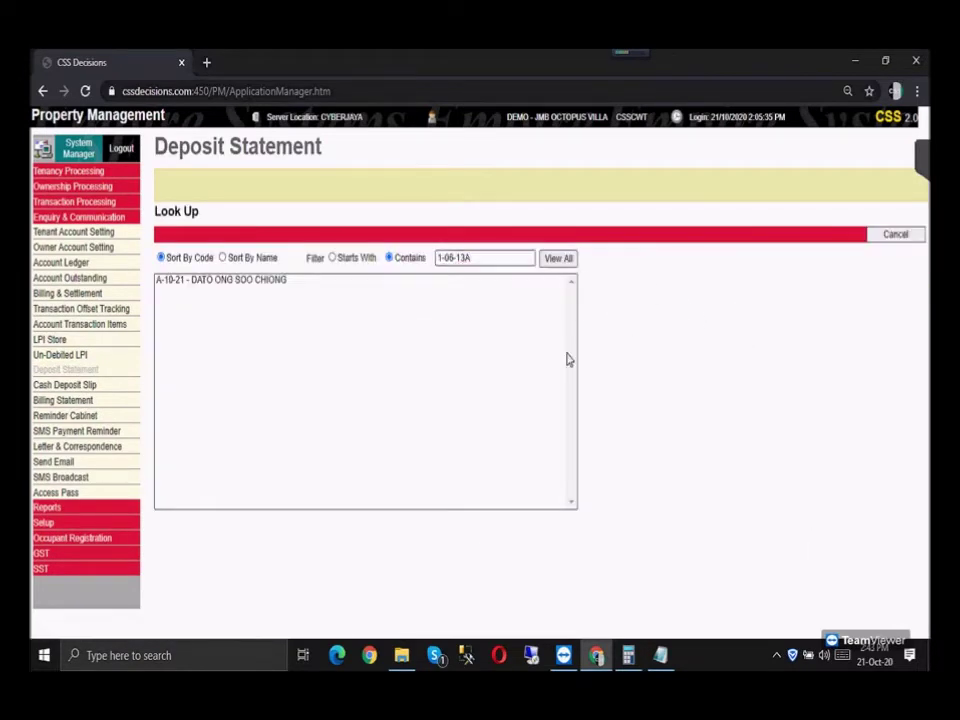
key(Return)
double_click(209, 281)
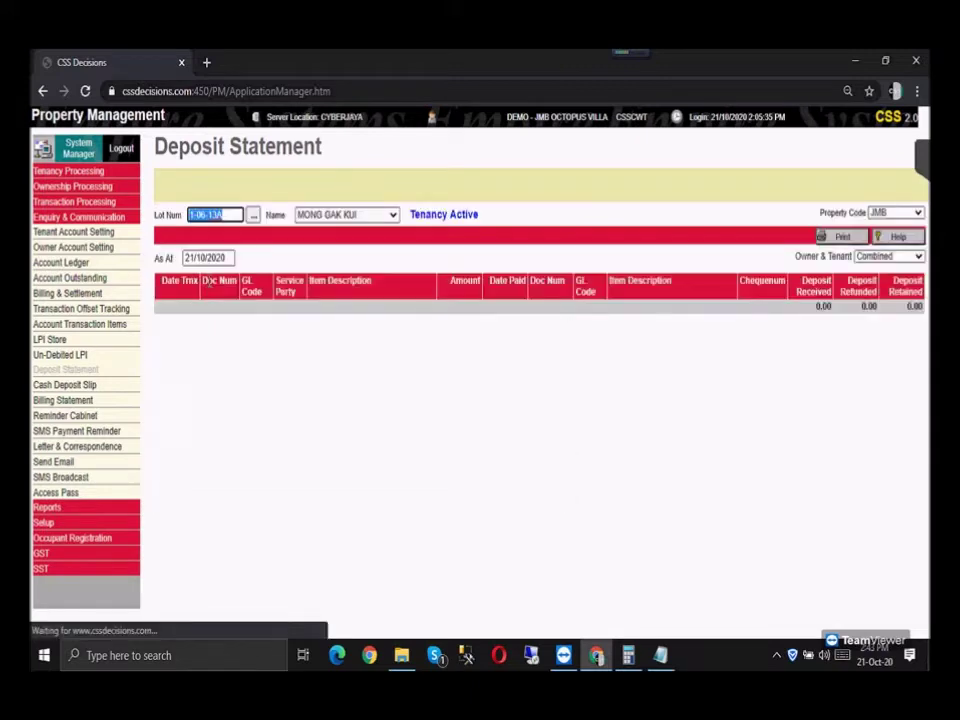
click(347, 215)
click(336, 241)
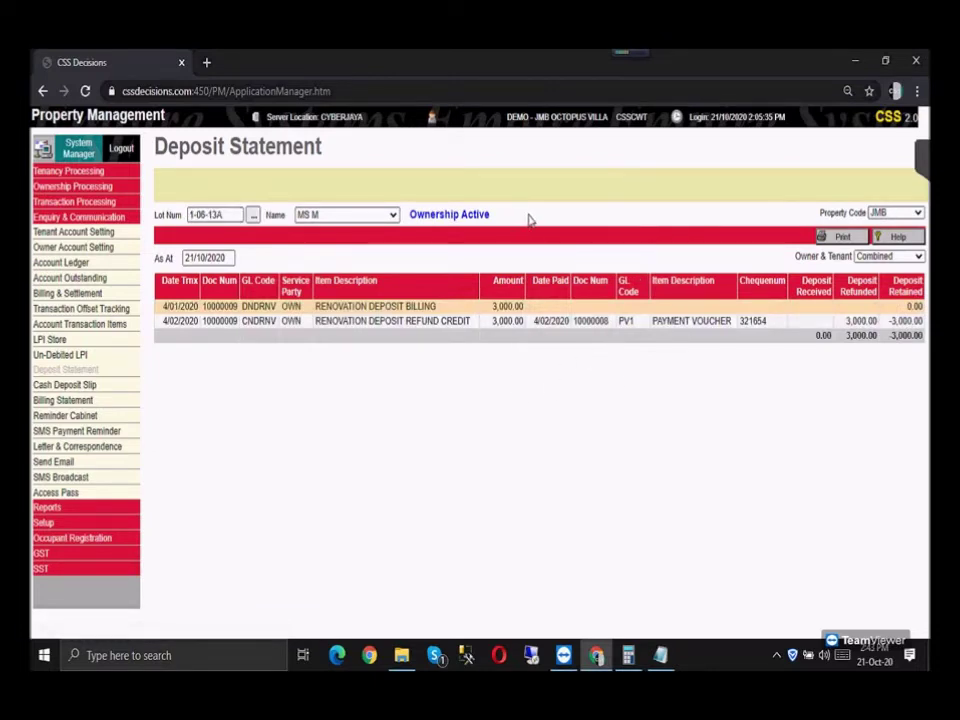
Step: Examine the renovation deposit billing, its refund by payment voucher and the total deposit retained for lot 1-06-13A
double_click(244, 309)
click(708, 306)
double_click(626, 321)
double_click(258, 321)
drag(885, 345, 922, 340)
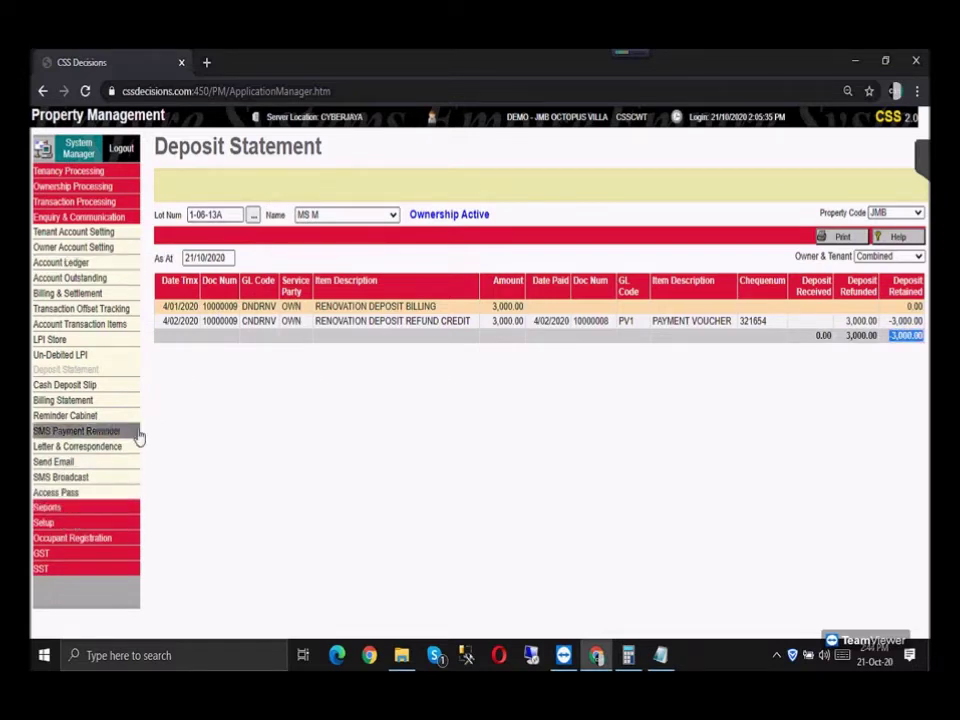
Step: Generate the Deposit Summary as at 21/10/2020 with owner and tenant combined and zero amounts included, and review the listed lots
click(90, 509)
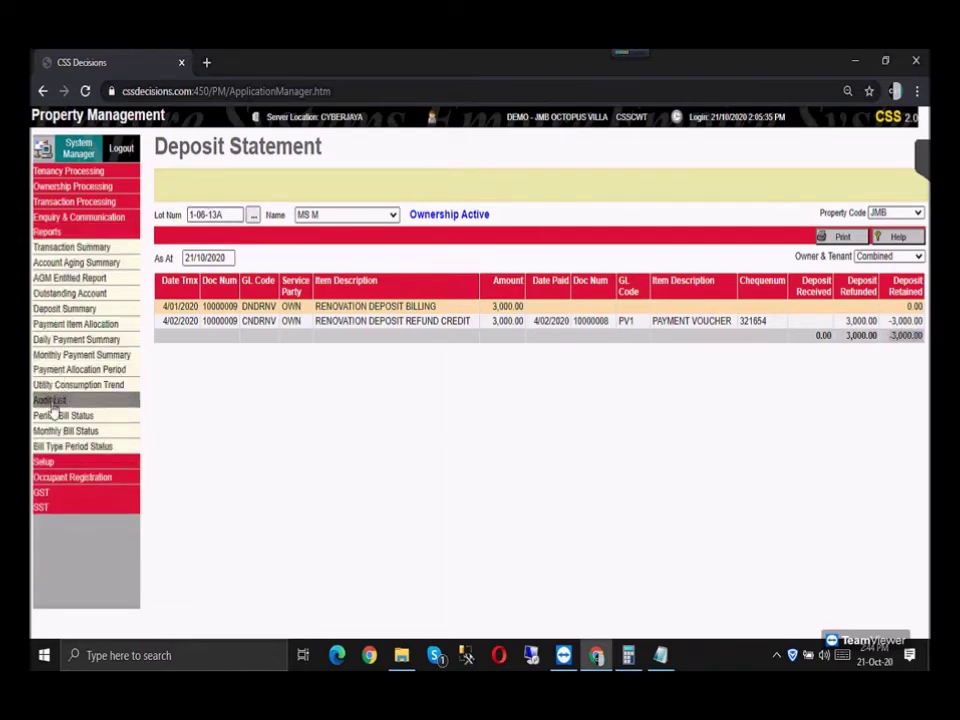
click(68, 309)
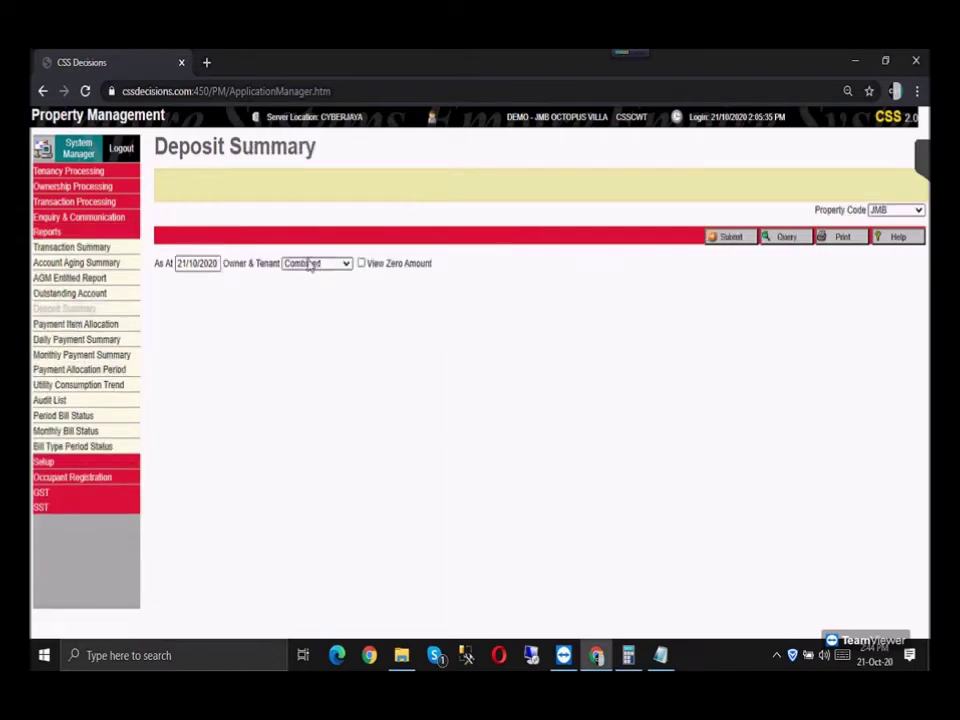
click(362, 264)
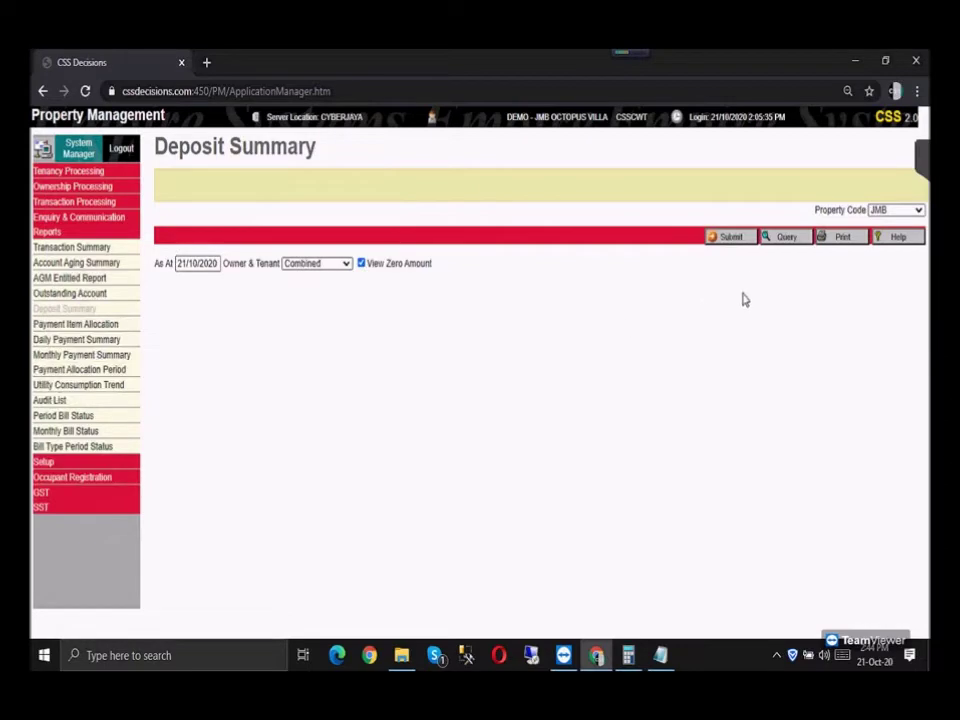
click(732, 237)
scroll(840, 345, down, 2)
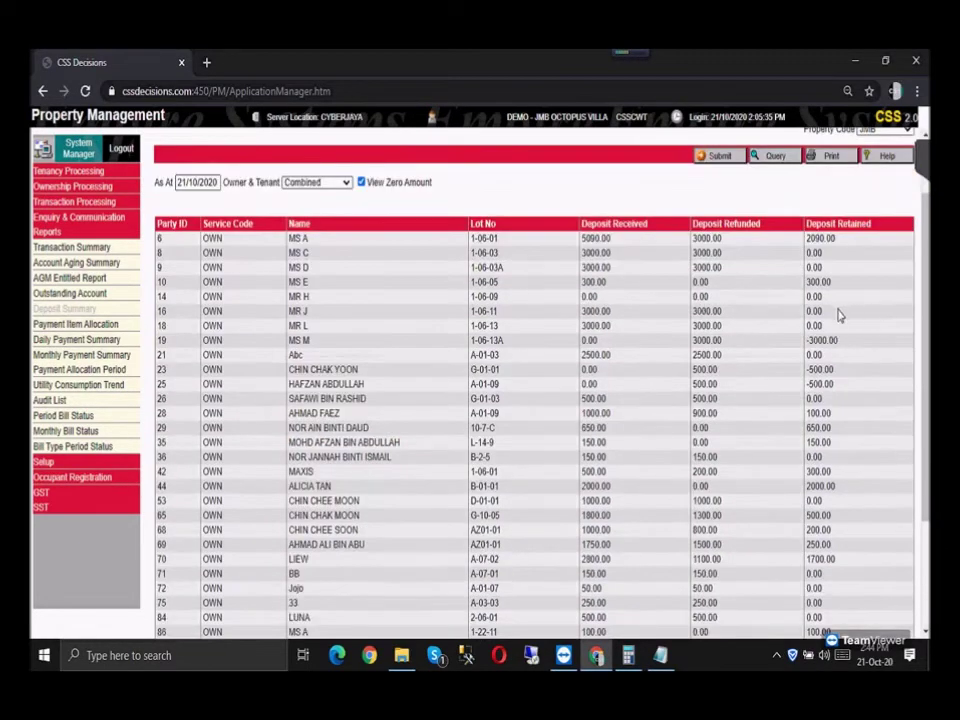
scroll(250, 310, down, 2)
scroll(250, 310, down, 2)
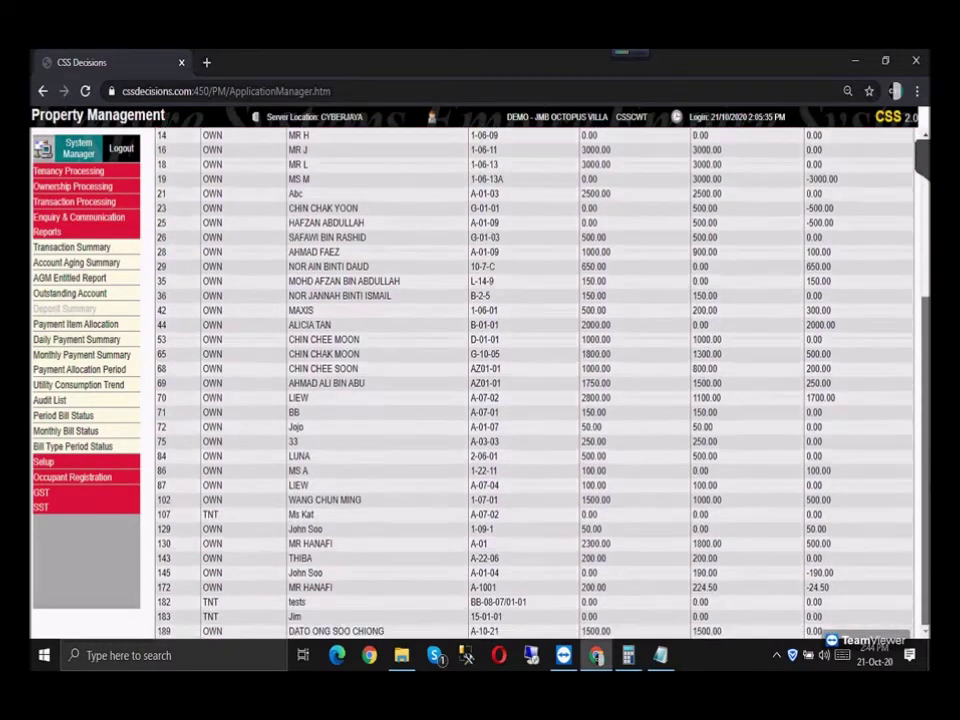
scroll(535, 385, up, 6)
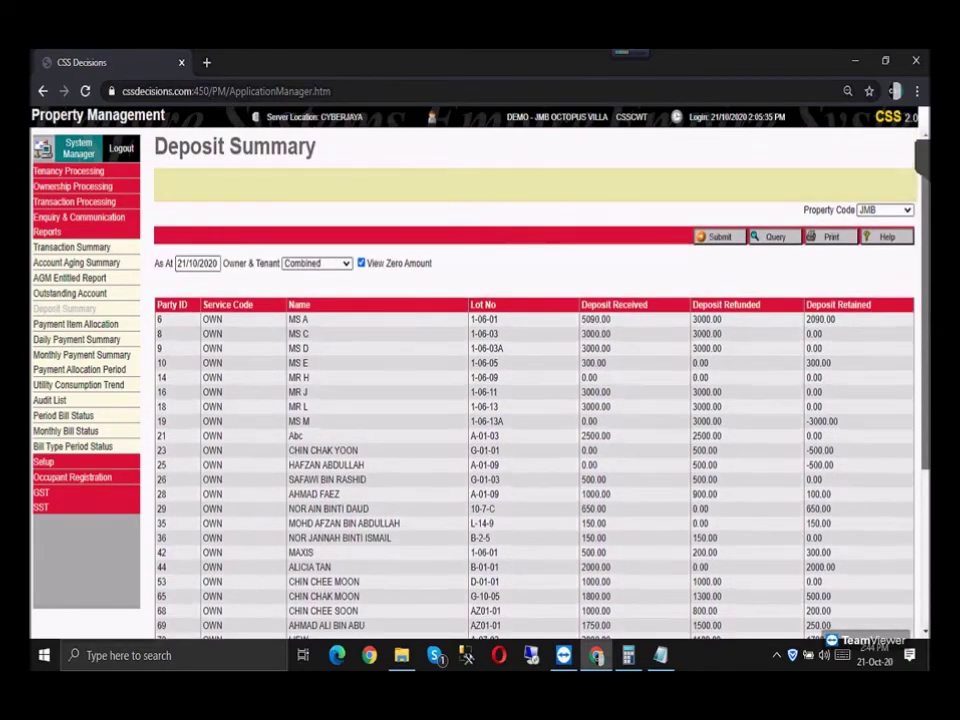
scroll(535, 400, down, 5)
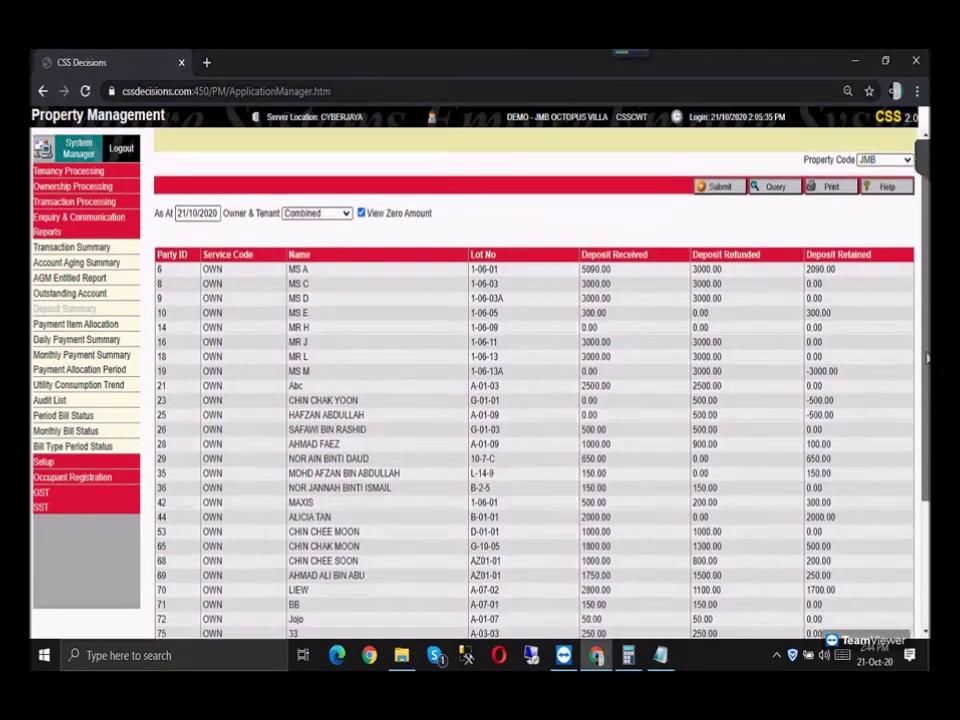
scroll(535, 400, up, 2)
scroll(578, 228, up, 3)
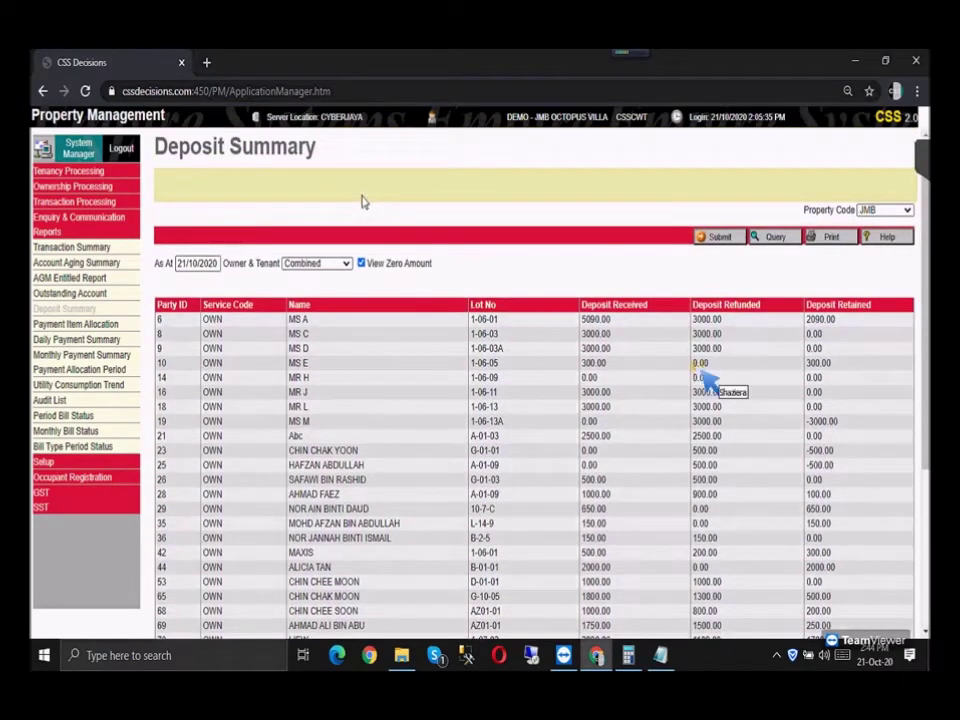
Step: Generate the Payment Item Allocation report from 1/10/2020 to 21/10/2020 with Cross Page Columns When Print turned off
click(105, 326)
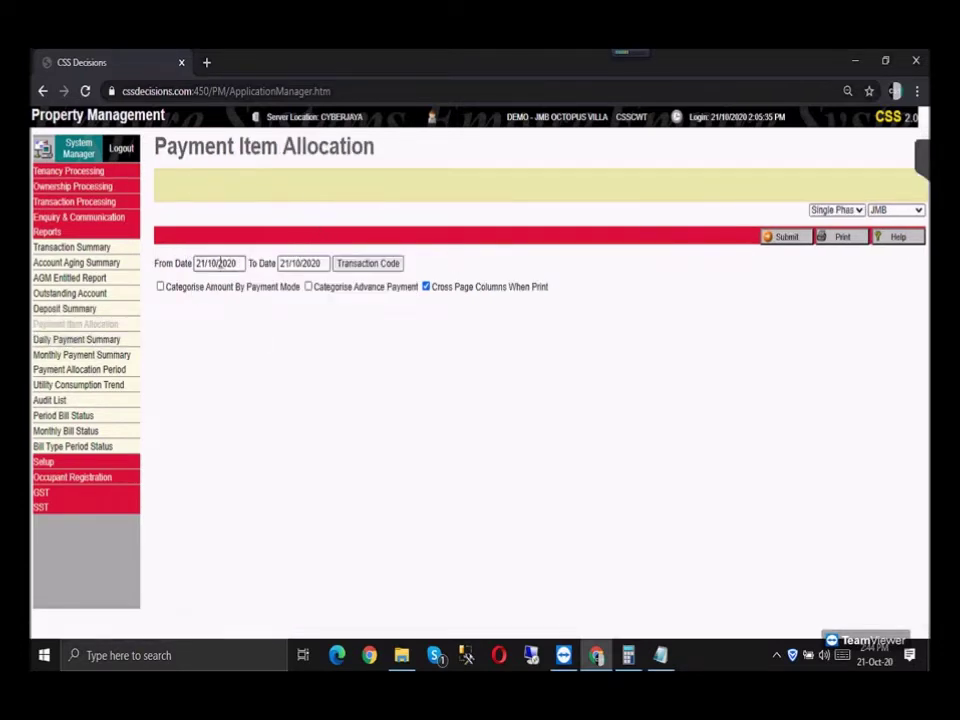
double_click(206, 262)
text(1)
click(426, 287)
click(803, 238)
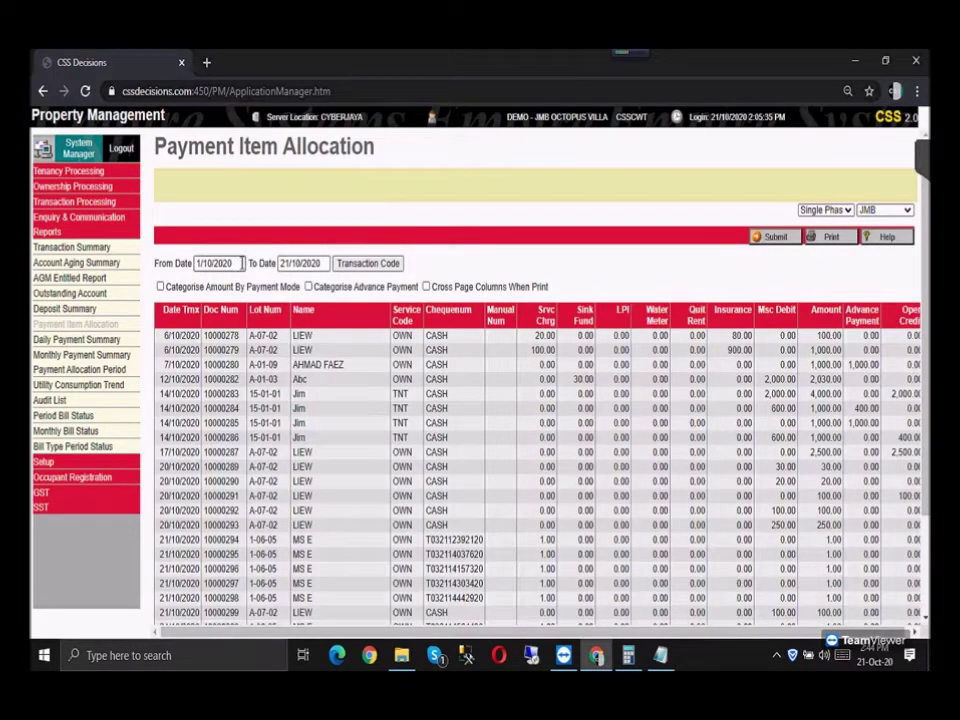
Step: Examine how lot A-07-02's two payments of 6/10/2020 are allocated between service charge and insurance
click(241, 263)
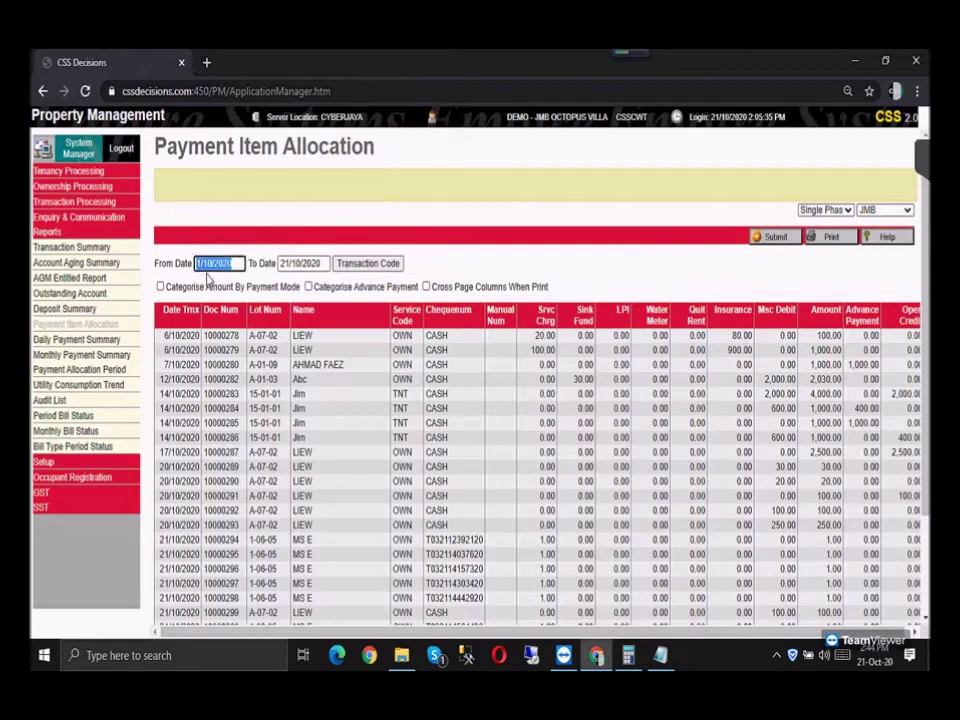
click(161, 336)
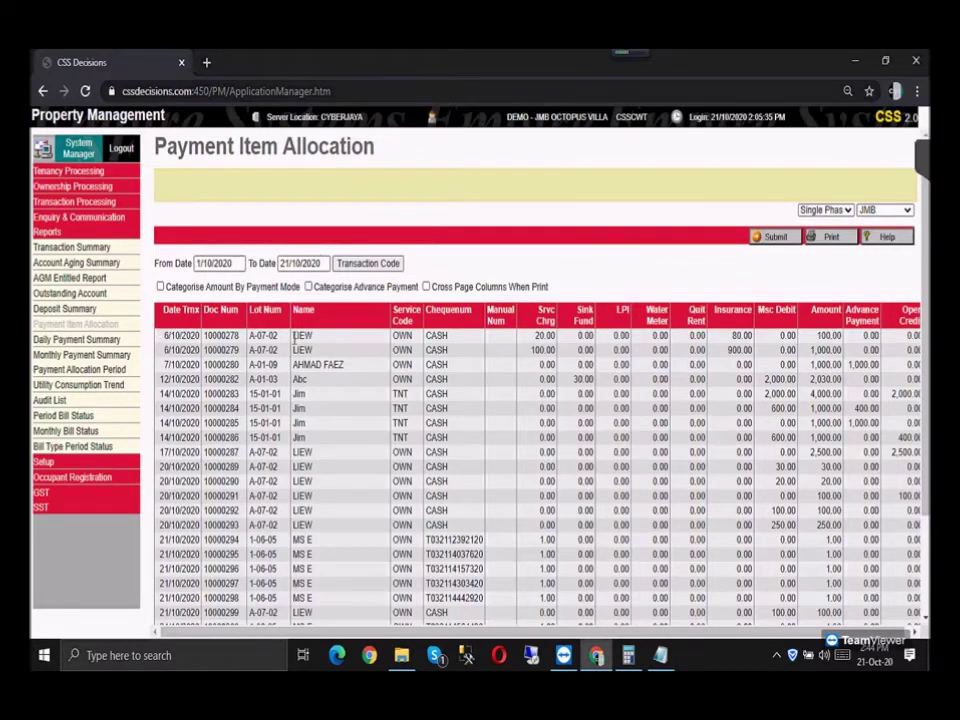
scroll(294, 337, down, 1)
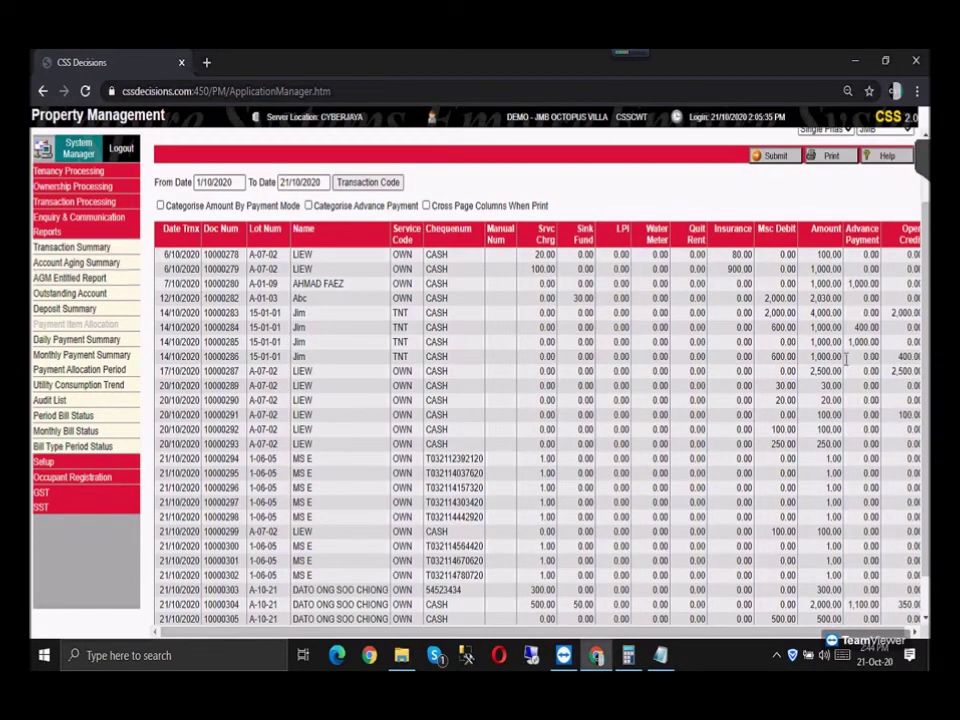
drag(635, 632, 741, 645)
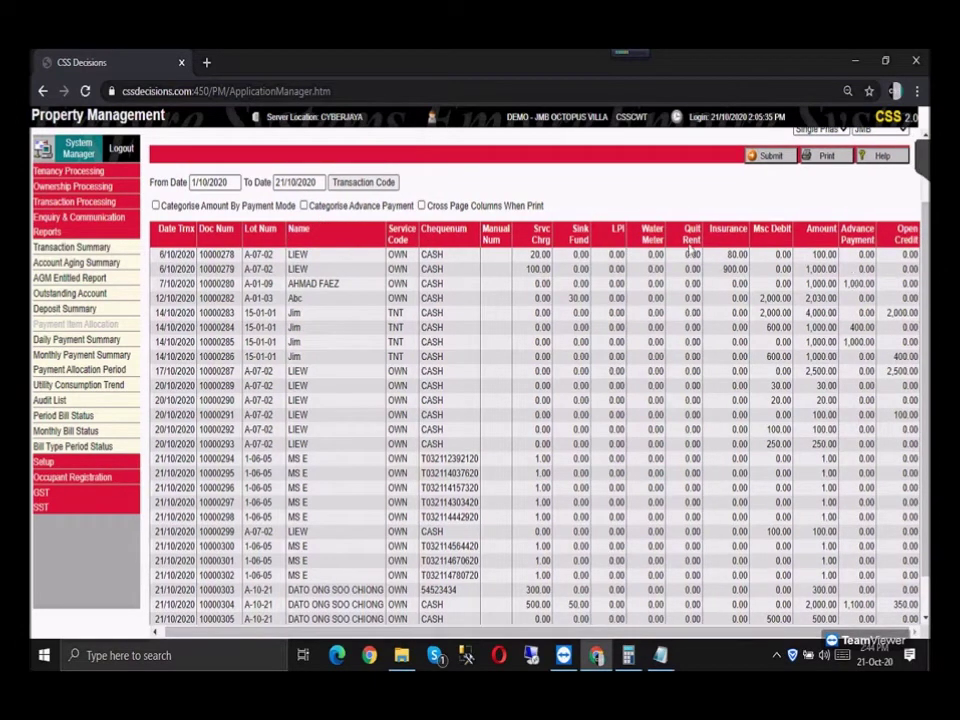
drag(276, 256, 245, 256)
drag(812, 256, 838, 256)
drag(727, 256, 743, 256)
drag(530, 256, 553, 258)
click(810, 283)
drag(808, 268, 832, 270)
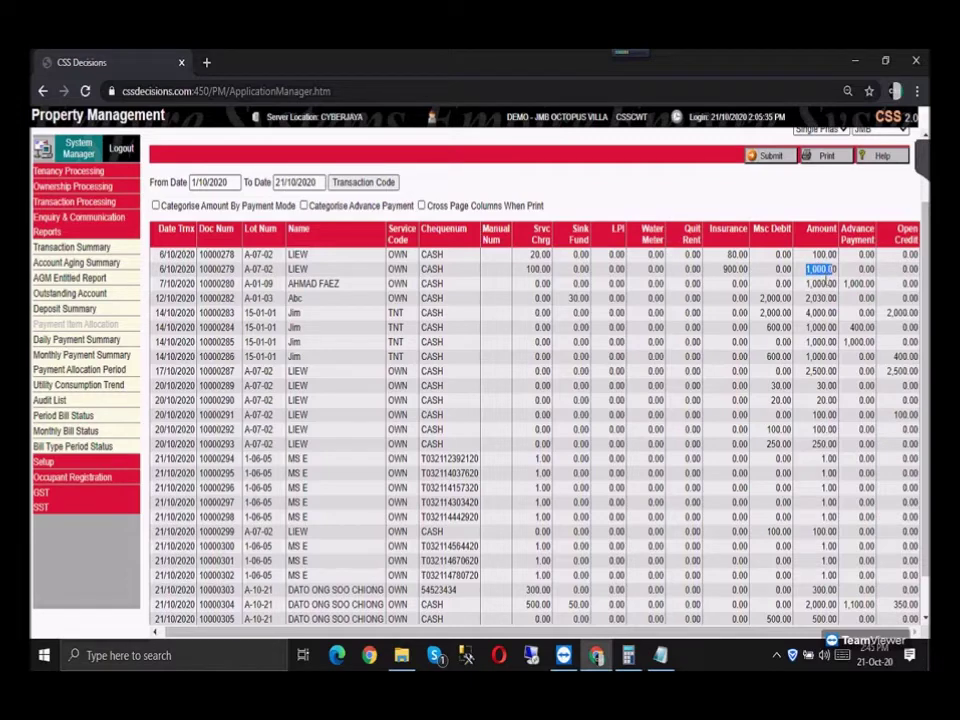
drag(722, 268, 741, 269)
drag(526, 269, 552, 271)
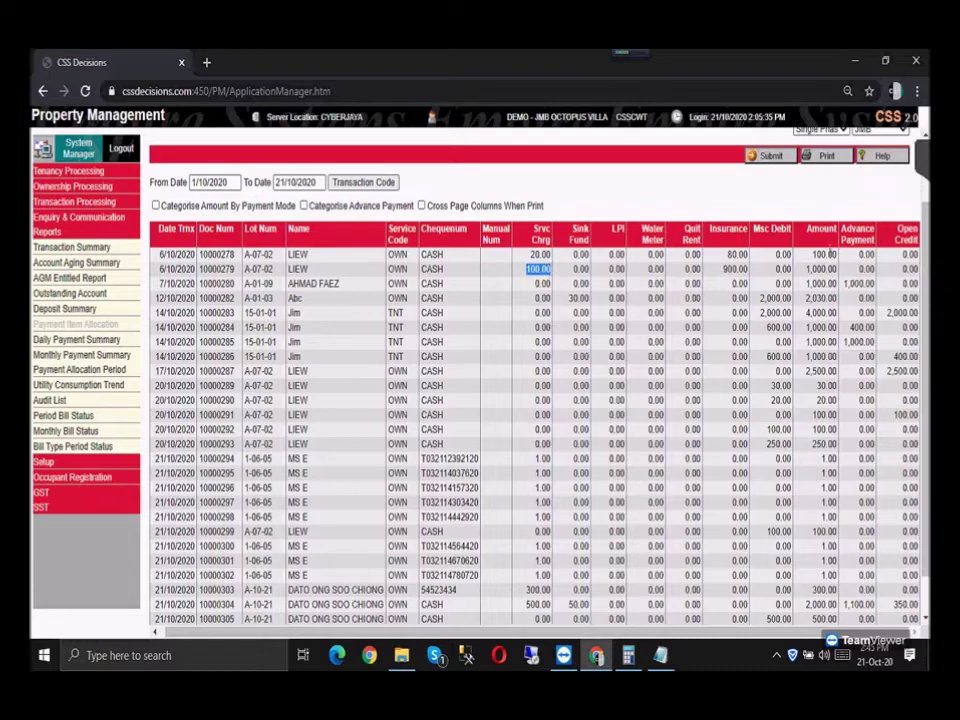
Step: Compare lot A-01-09's payment amount with its advance payment, and lot A-01-03's amount with its sinking fund and miscellaneous debit
drag(805, 284, 838, 285)
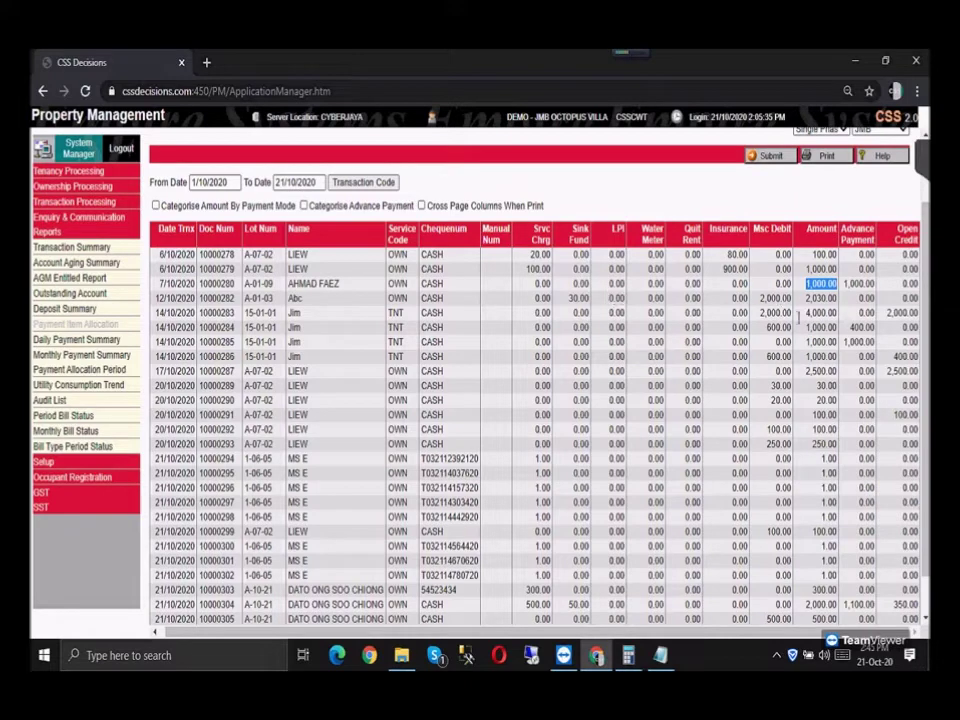
click(852, 283)
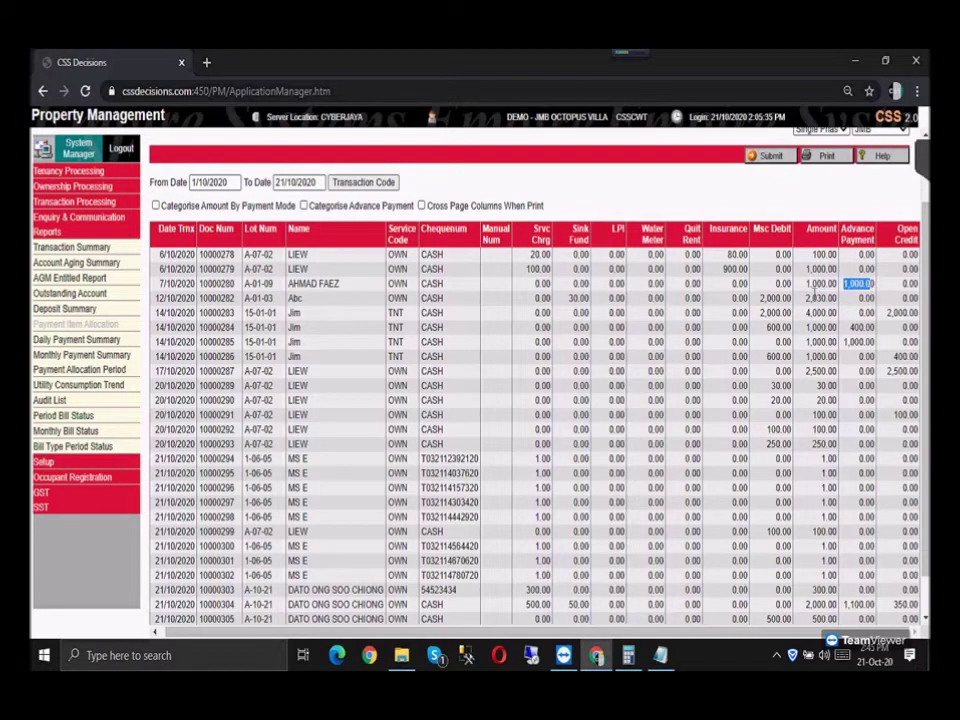
click(816, 284)
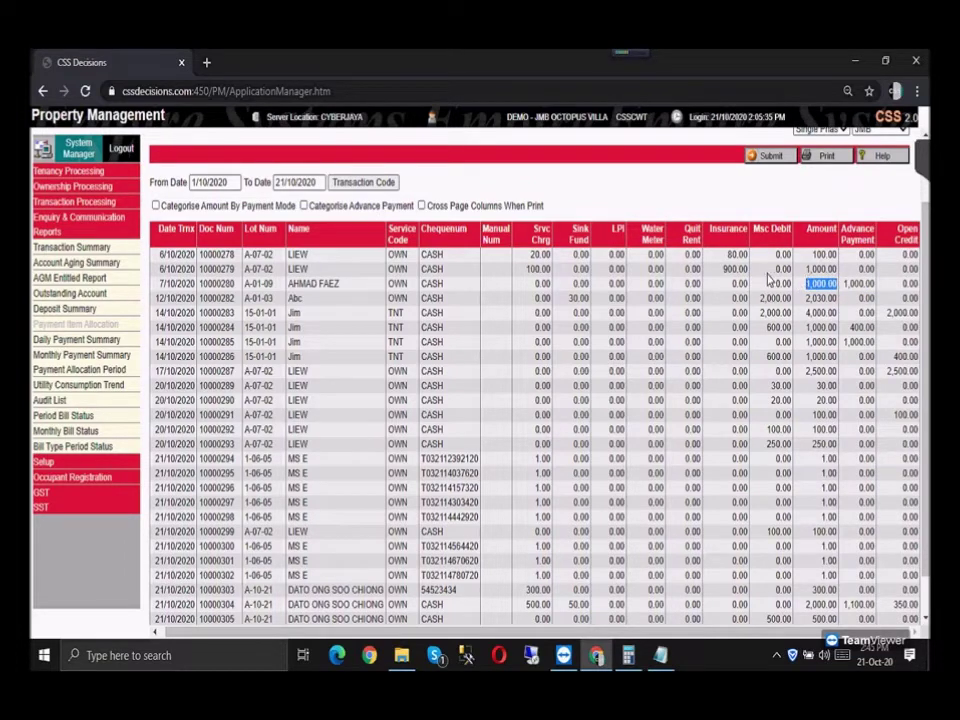
click(858, 285)
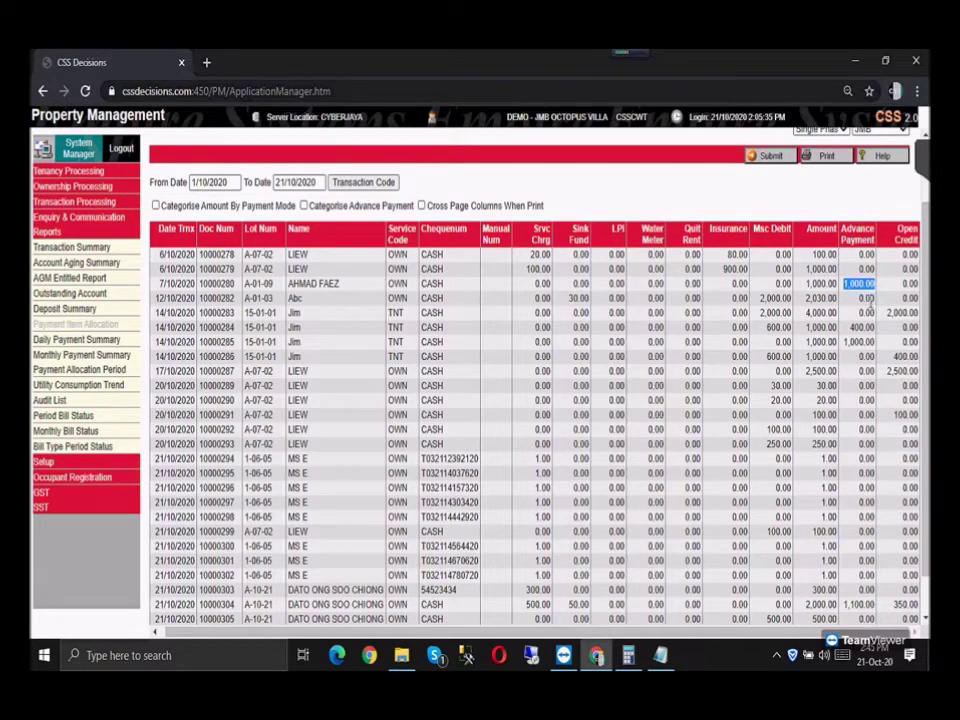
click(820, 298)
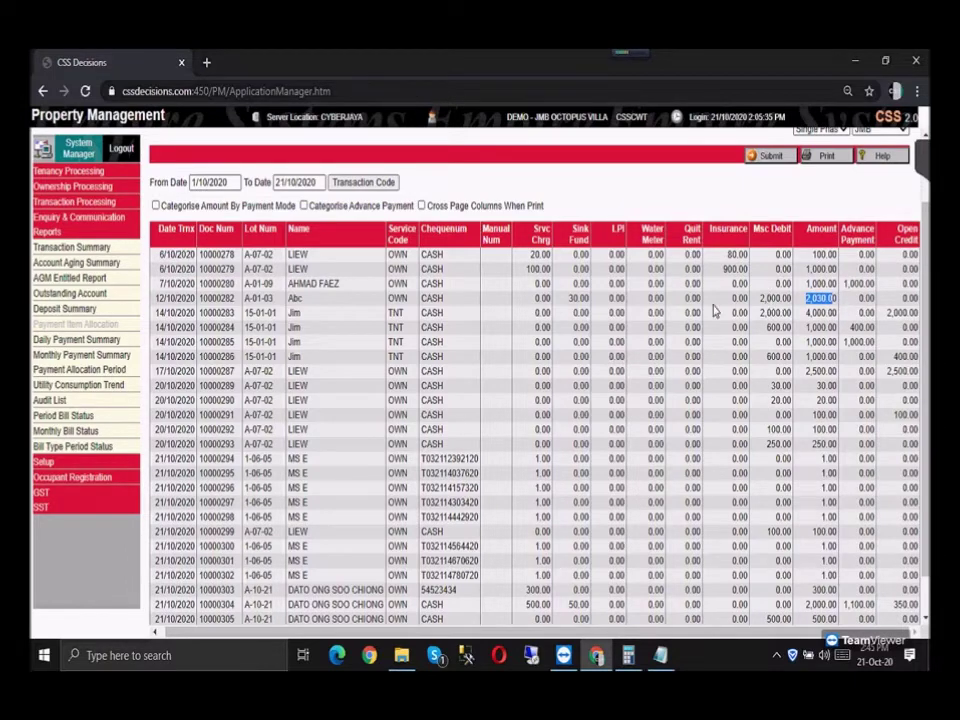
click(574, 299)
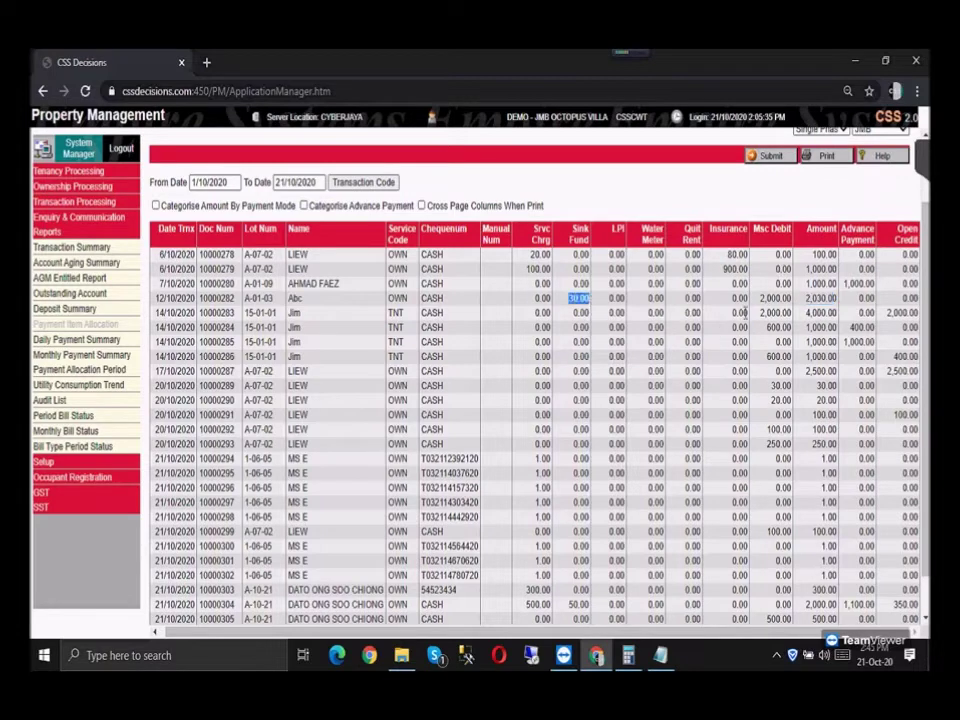
click(778, 299)
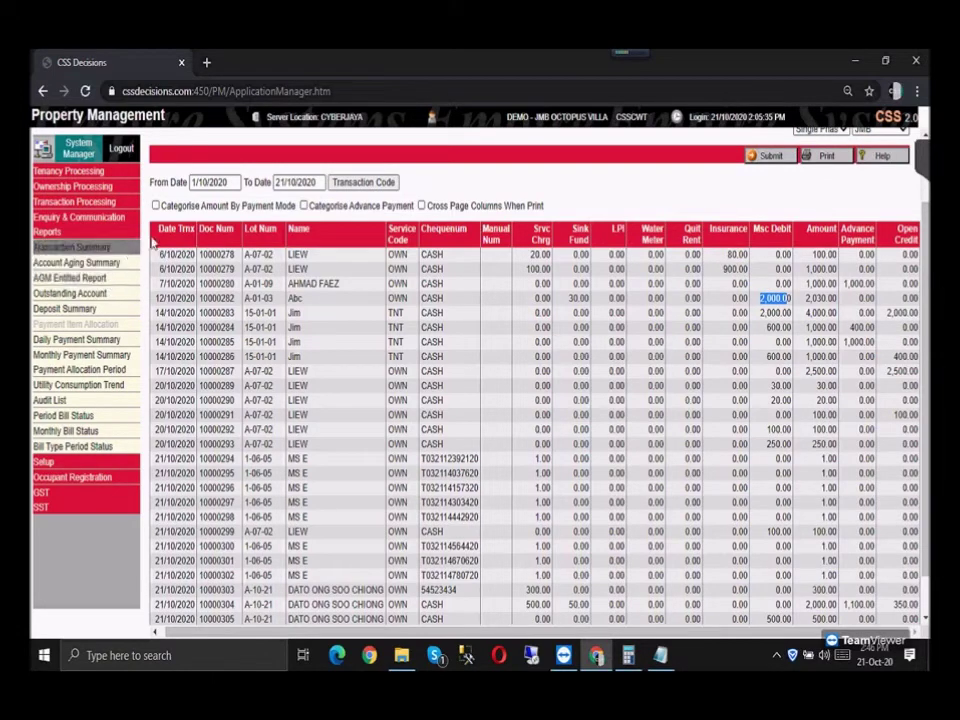
Step: Try to add a transaction code to Payment Item Allocation with document code and header IVSC1 under hierarchy control
click(368, 187)
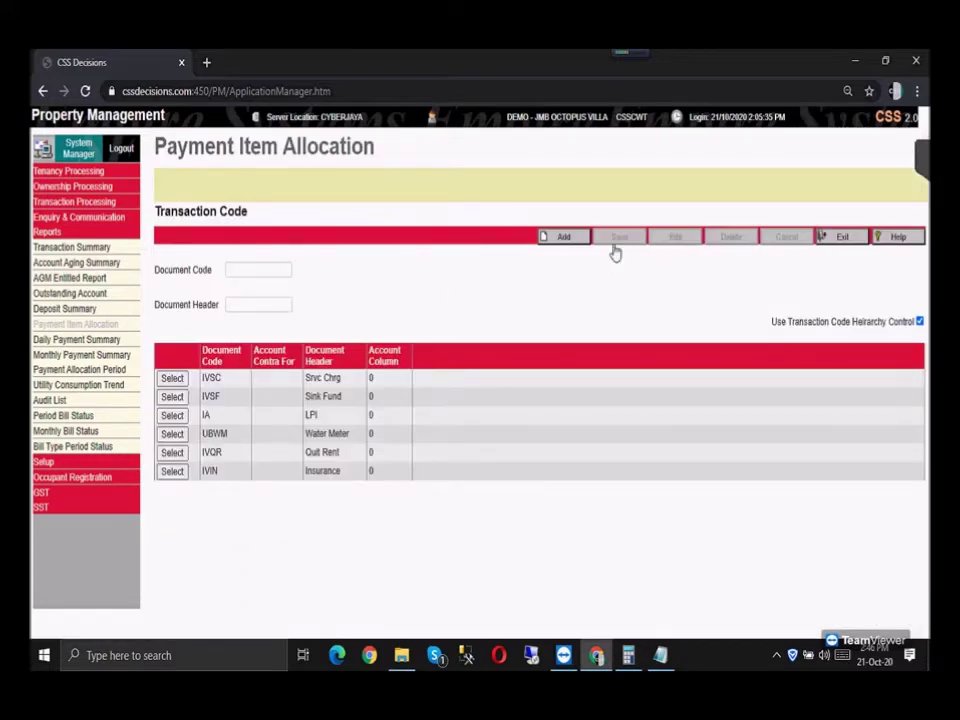
click(563, 237)
click(258, 269)
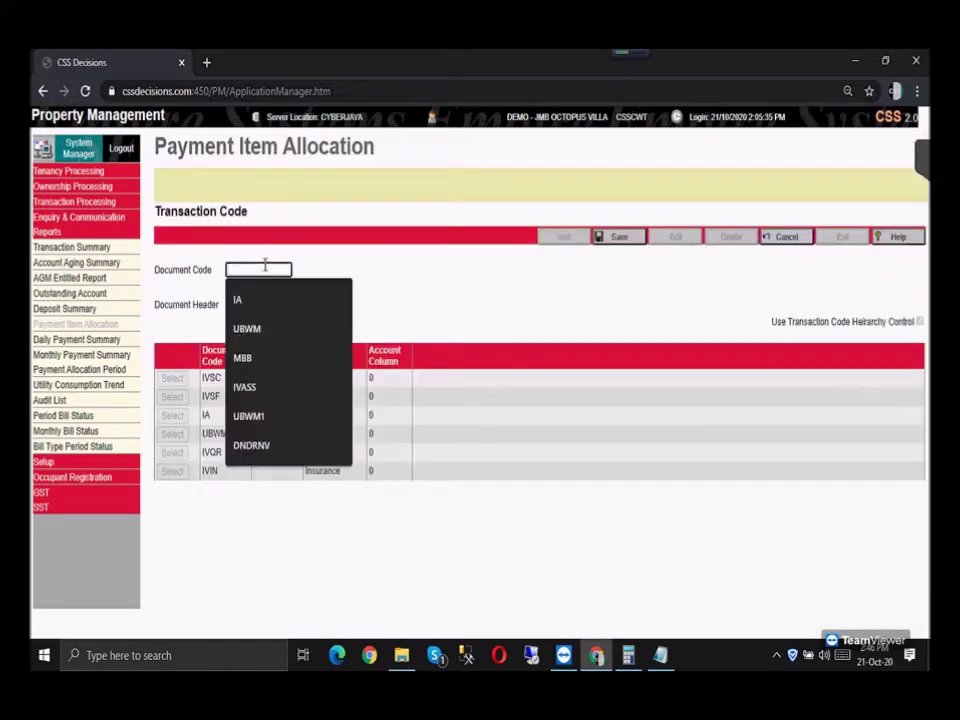
text(IVSC2)
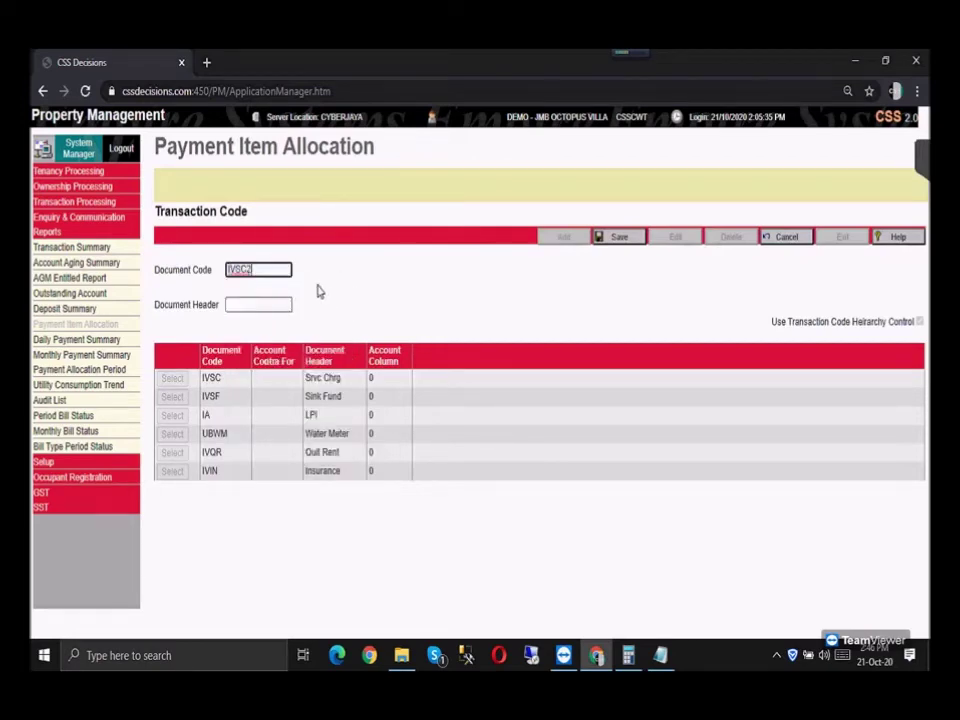
key(BackSpace)
text(1)
drag(256, 269, 195, 270)
key(ctrl+c)
click(266, 302)
key(ctrl+v)
click(629, 245)
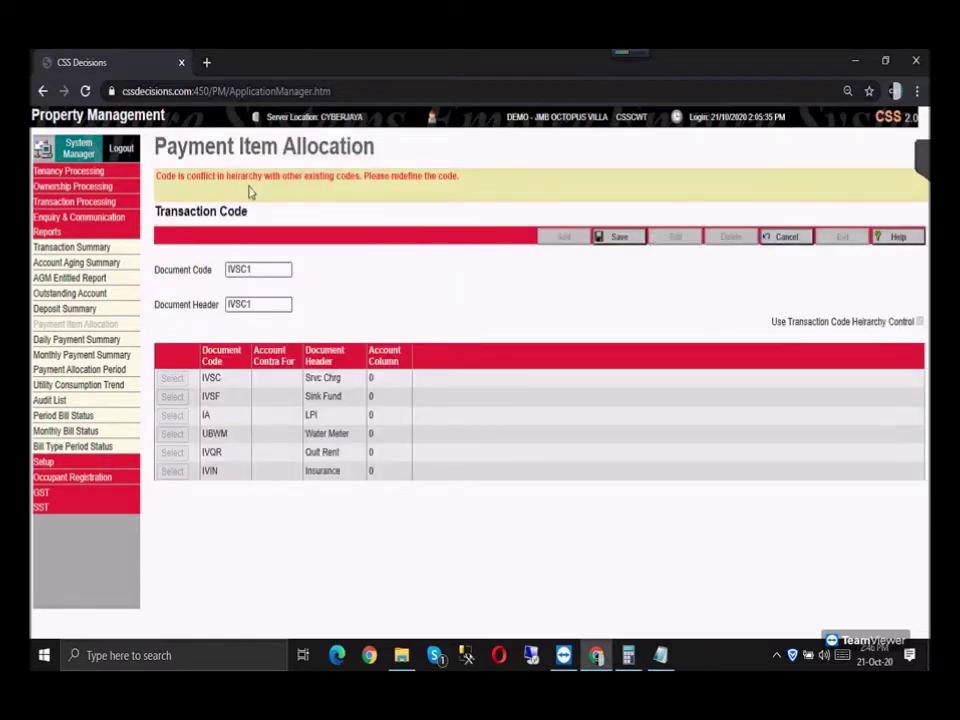
click(788, 238)
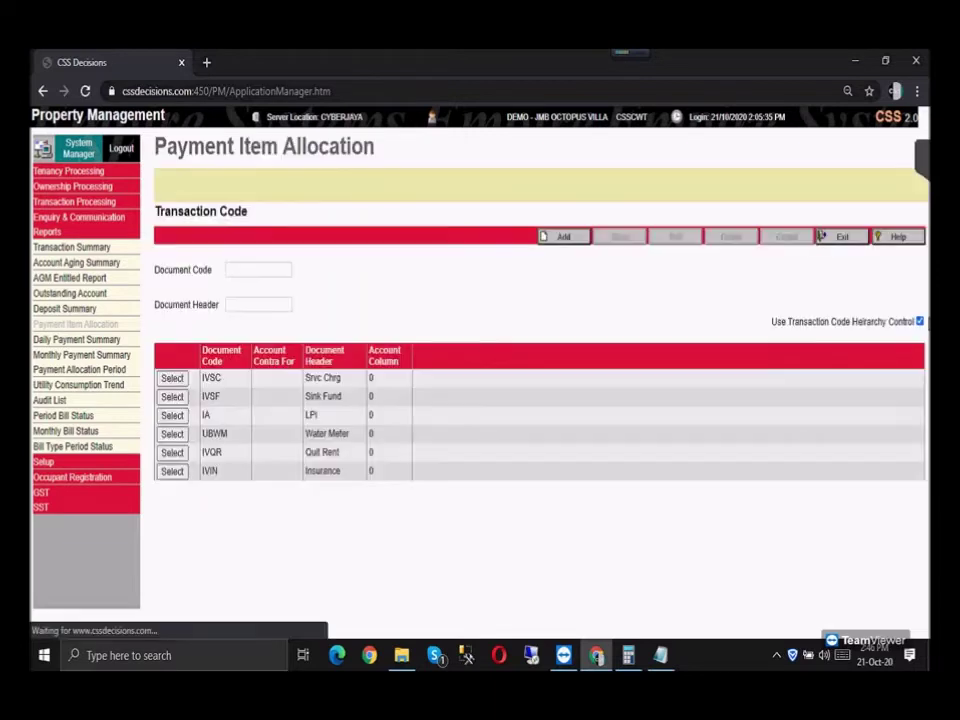
Step: Add a transaction code with document code and header IVSC1, with Use Transaction Code Hierarchy Control turned off, and return to the report
click(919, 321)
click(563, 234)
click(257, 270)
text(IVSC1)
click(259, 304)
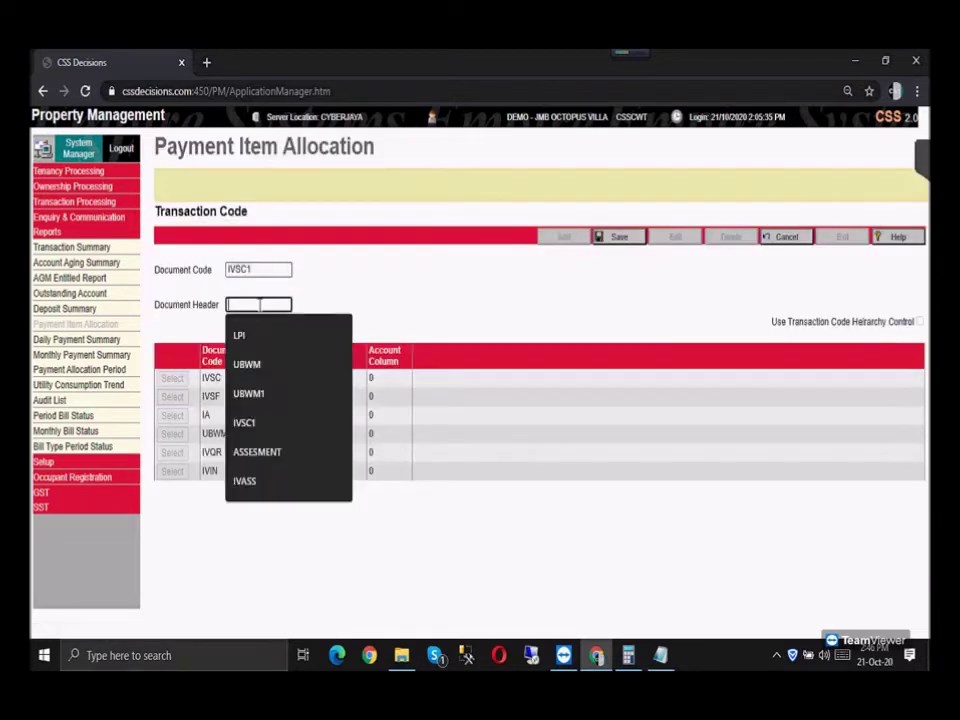
click(244, 422)
click(626, 238)
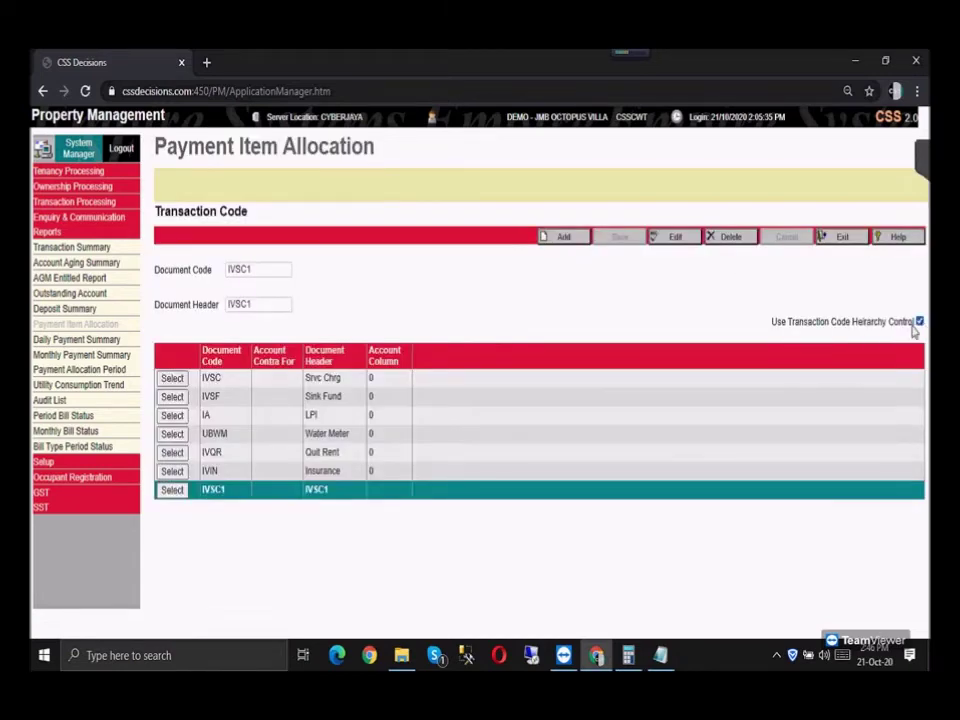
click(840, 240)
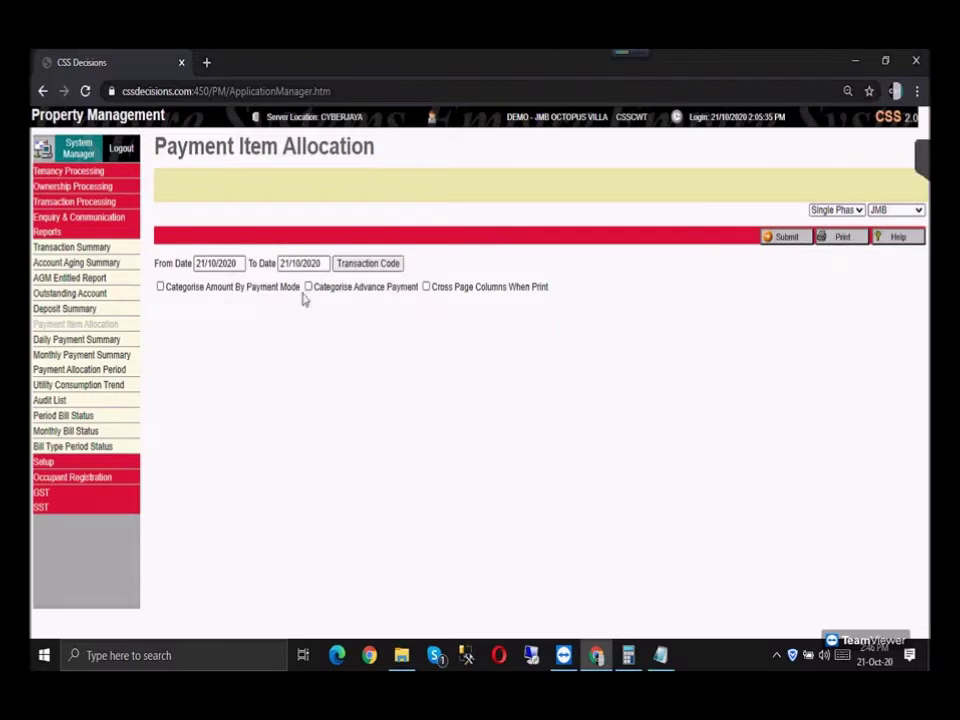
Step: Generate the Payment Item Allocation report for the period 1/10/2020 to 21/10/2020
click(198, 263)
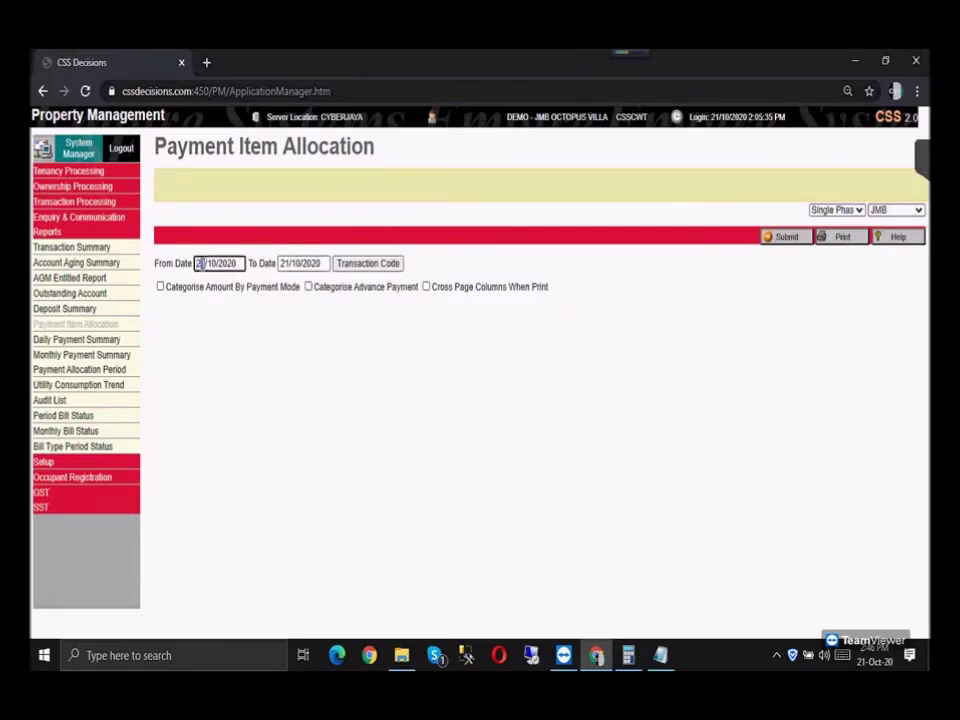
key(Delete)
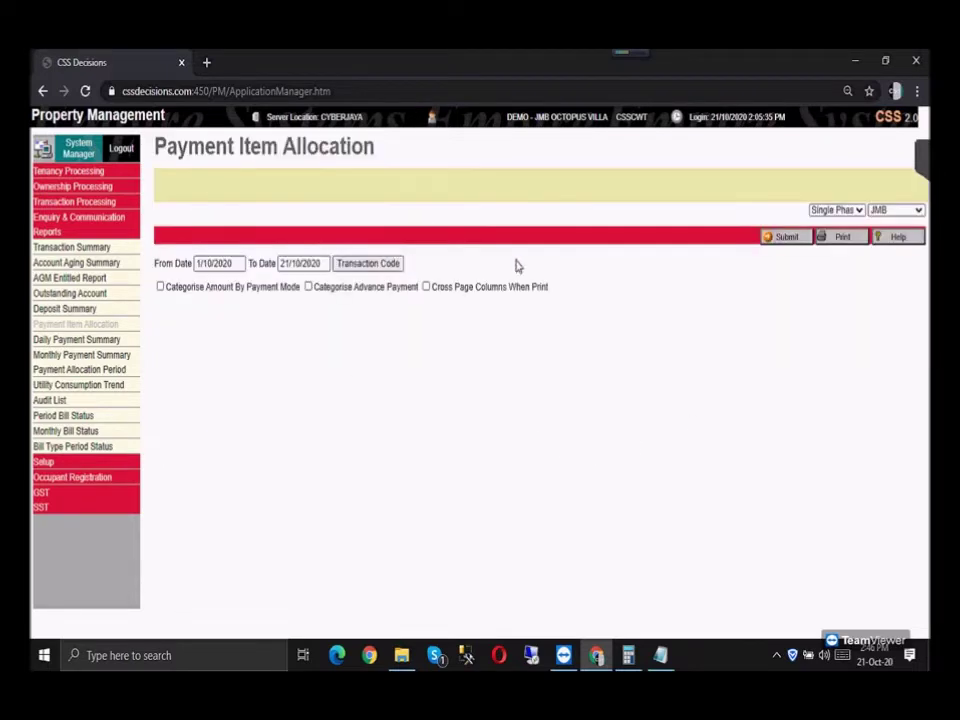
click(790, 237)
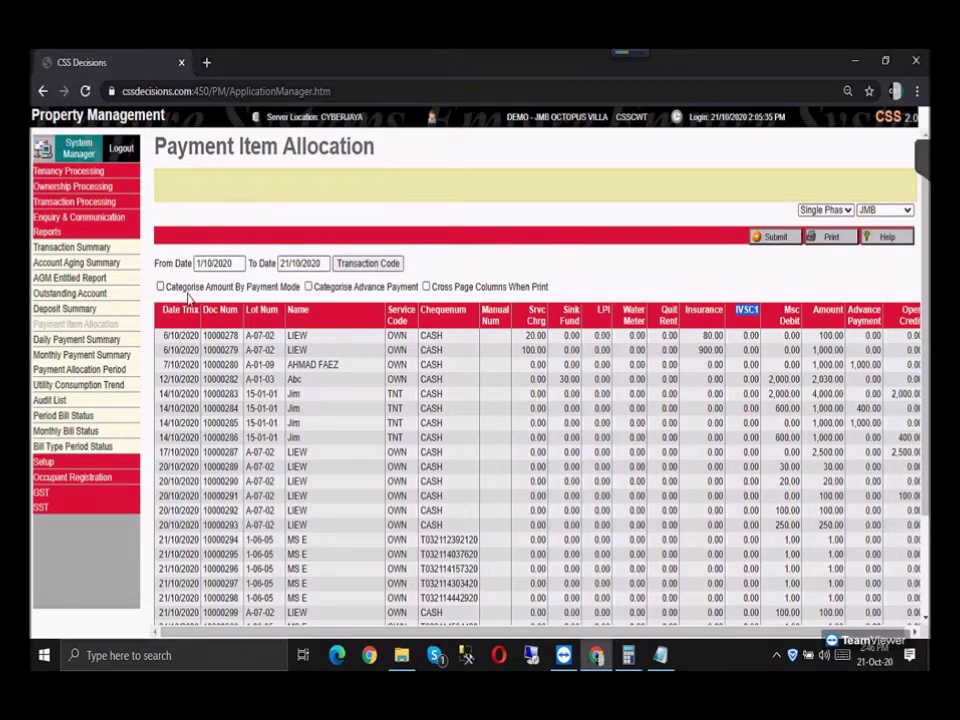
Step: Examine the Chequenum column's entries for cash payments and for lot 1-06-05's payments of 21/10/2020
scroll(446, 310, down, 1)
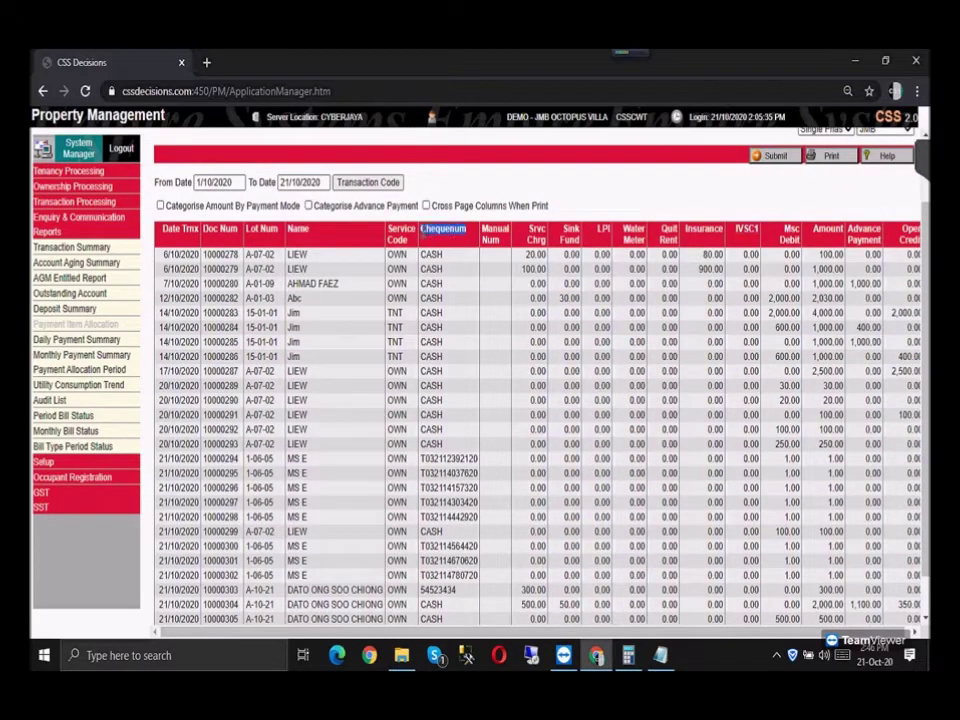
double_click(424, 254)
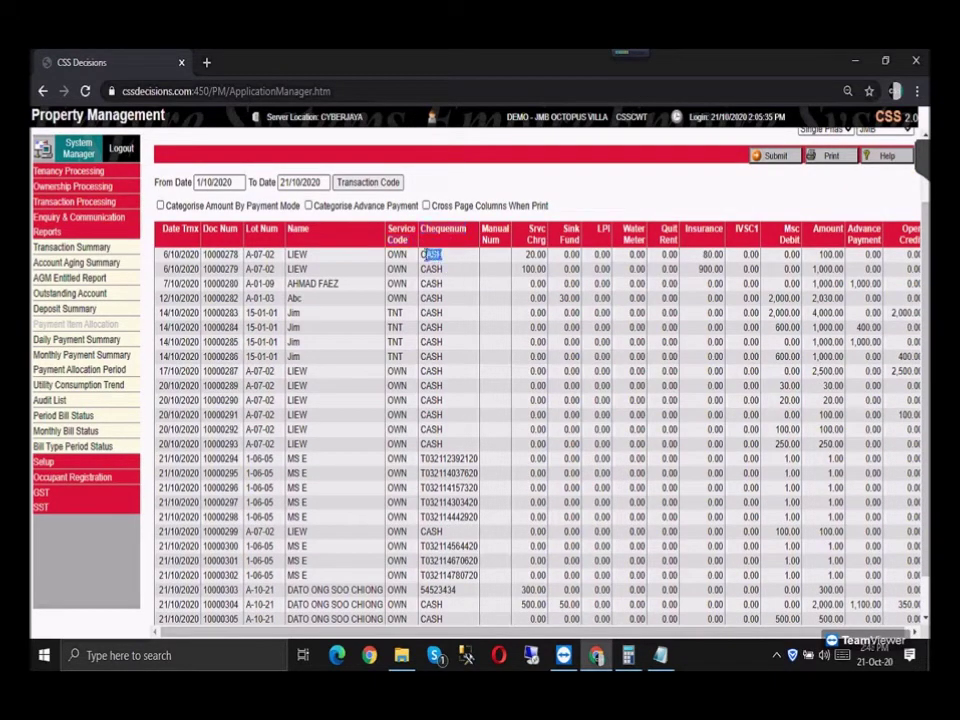
scroll(442, 480, down, 1)
drag(426, 412, 461, 413)
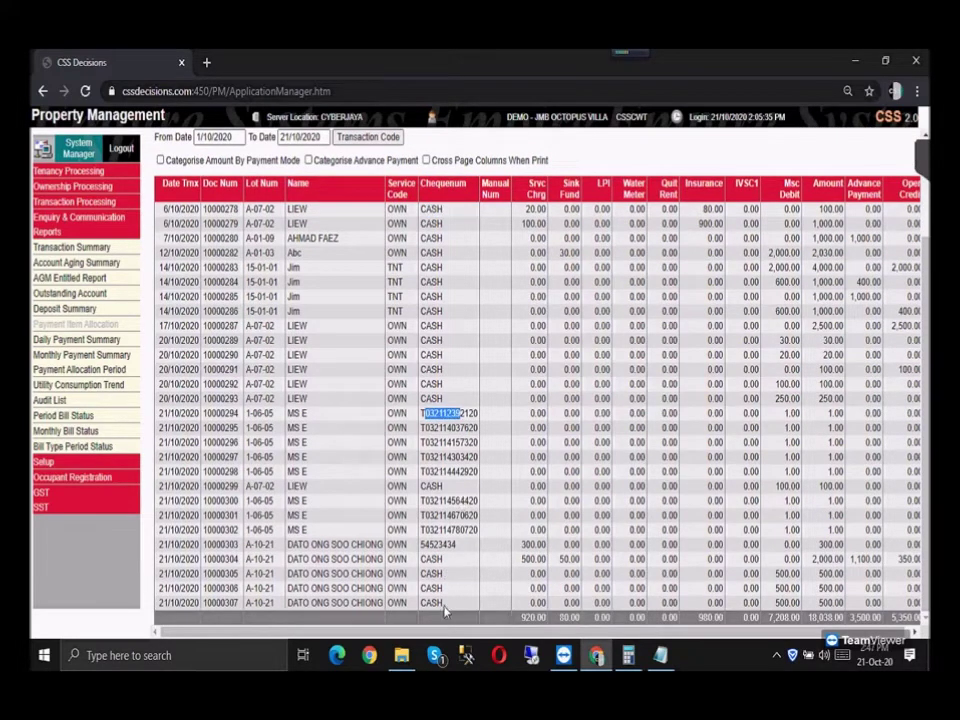
Step: Regenerate the report with Categorise Amount By Payment Mode turned on and check the first payment's total allocated and CSS e-Payment amounts
scroll(204, 285, up, 2)
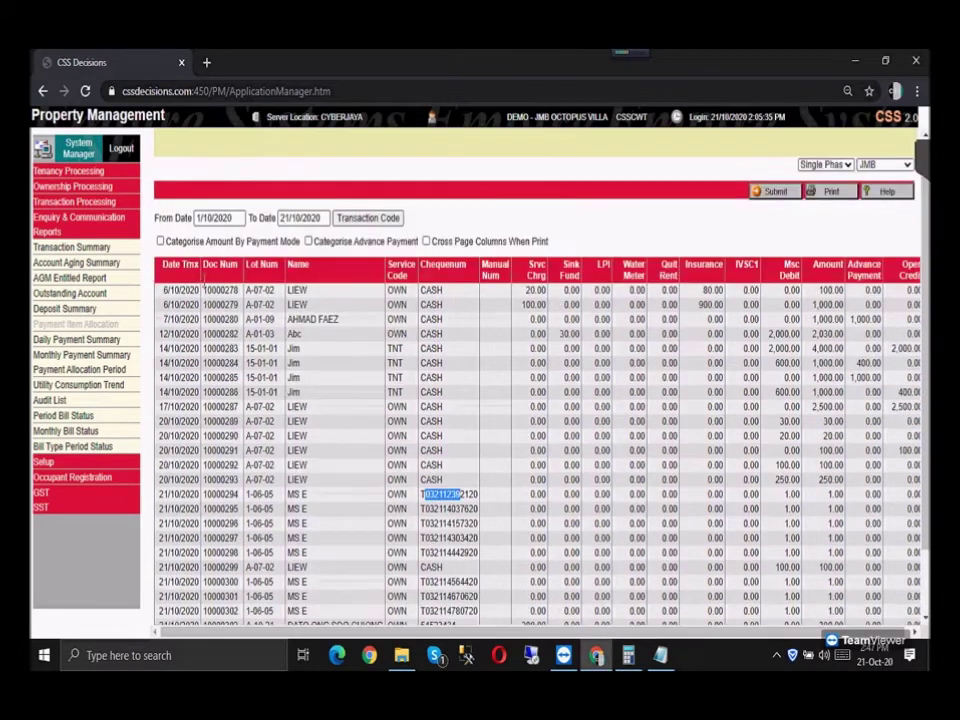
click(161, 242)
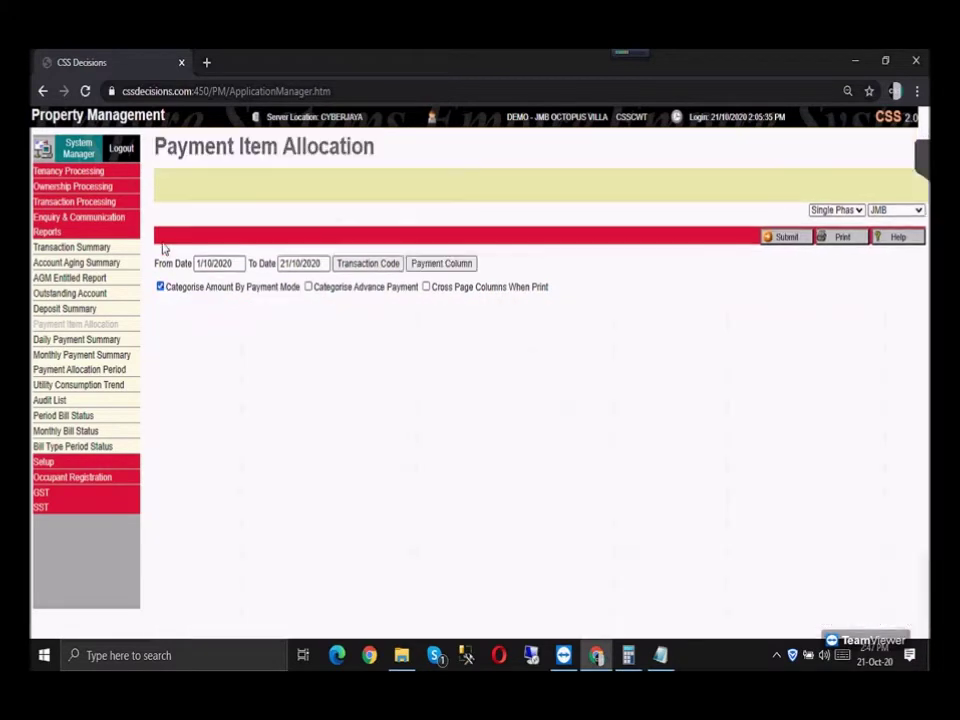
click(778, 238)
scroll(800, 305, right, 1)
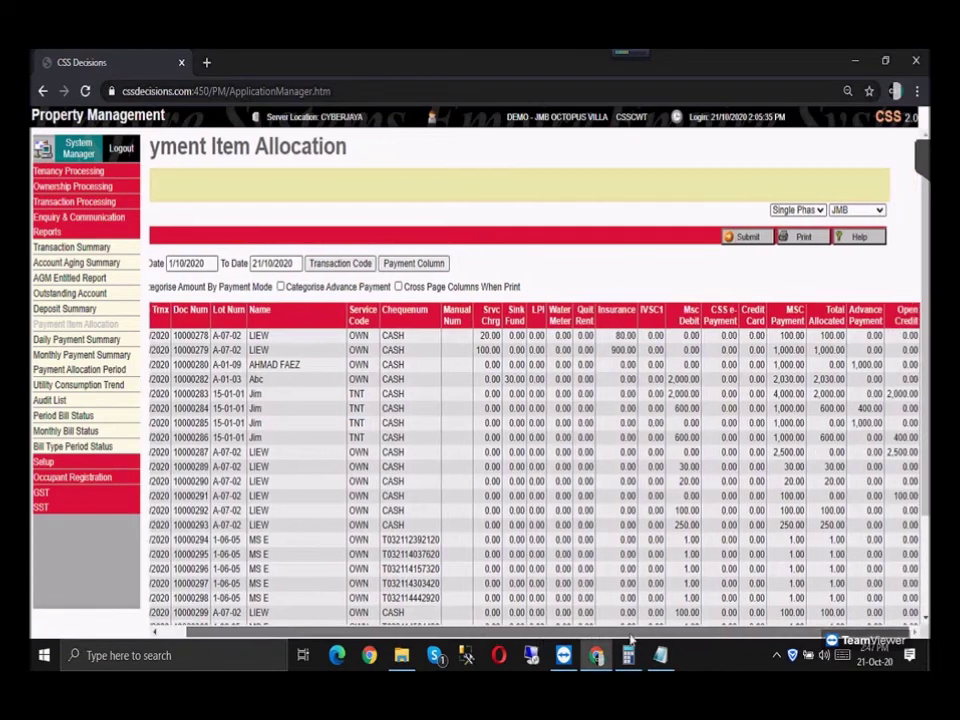
double_click(824, 336)
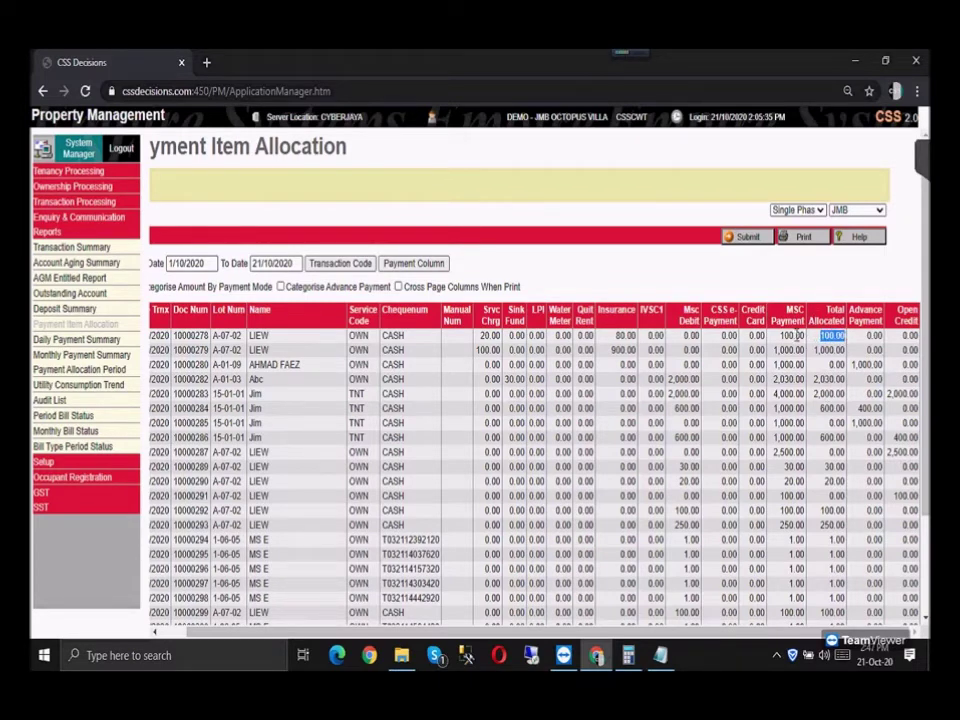
double_click(725, 336)
Step: Add Cheque, Cash, Online Banking and Others to the report's selected payment columns and save the selection
click(414, 266)
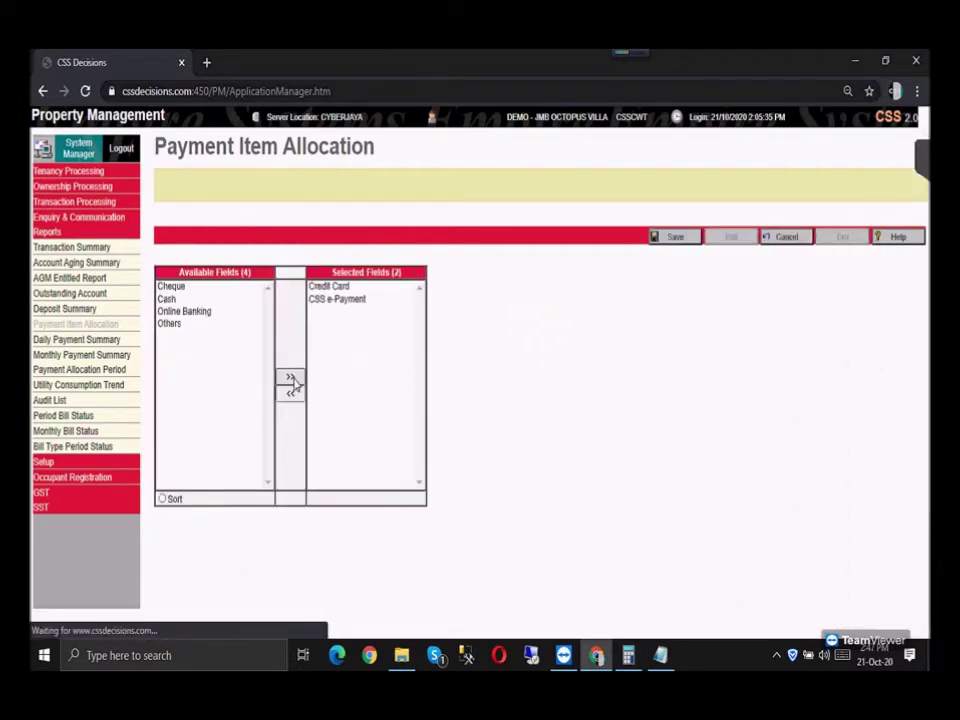
click(291, 377)
click(671, 238)
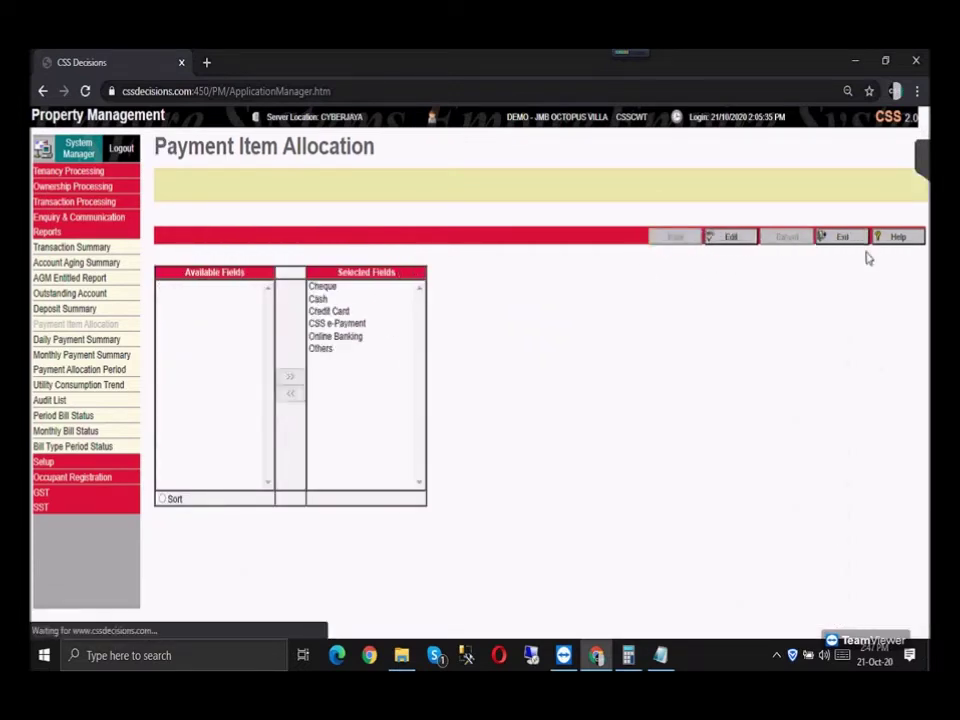
click(840, 240)
Step: Regenerate the report with the added payment mode columns, first for 21/10/2020 only and again from 1/10/2020 to 21/10/2020
click(767, 239)
drag(377, 634, 563, 646)
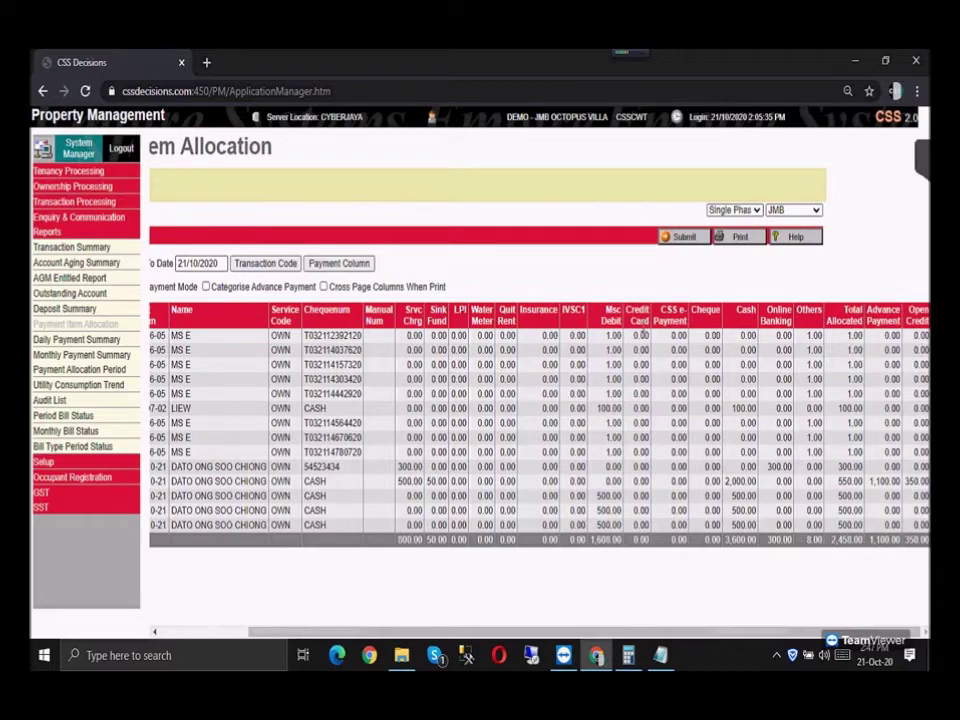
drag(615, 632, 516, 621)
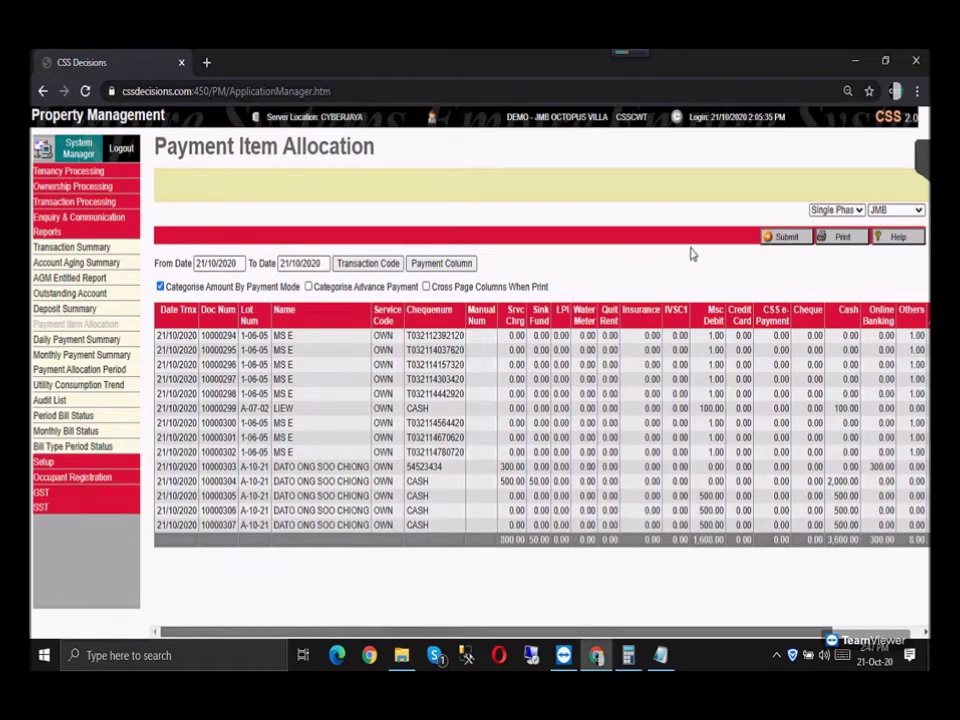
click(790, 240)
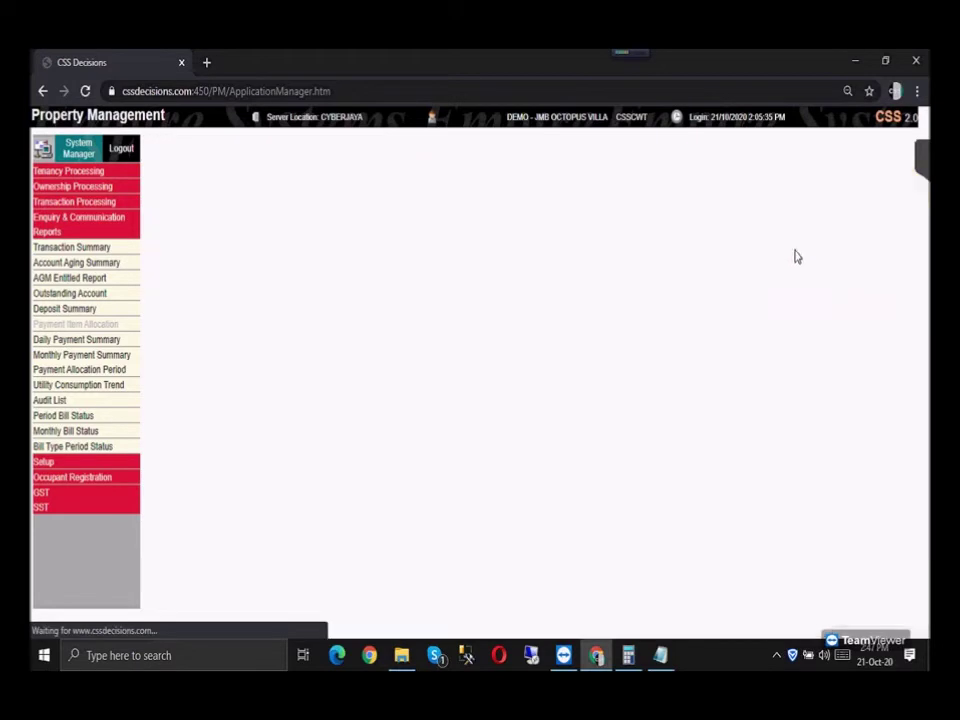
Step: Compare total allocated with the cash amount on the first payment and with online banking on lot A-10-21's first payment
scroll(874, 408, right, 3)
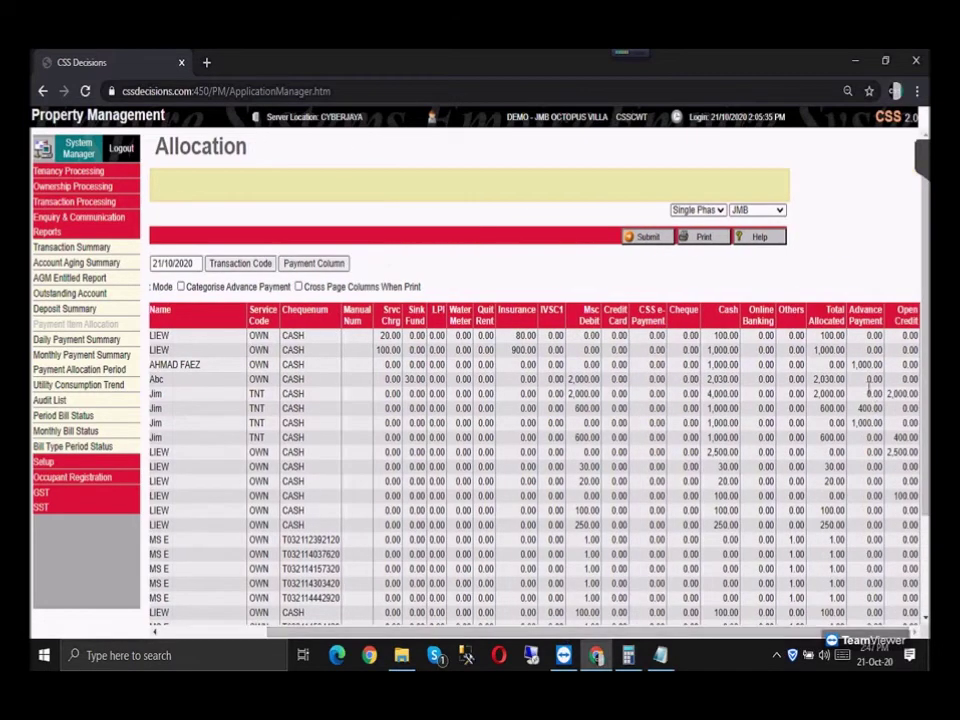
click(830, 335)
click(718, 337)
scroll(800, 450, down, 3)
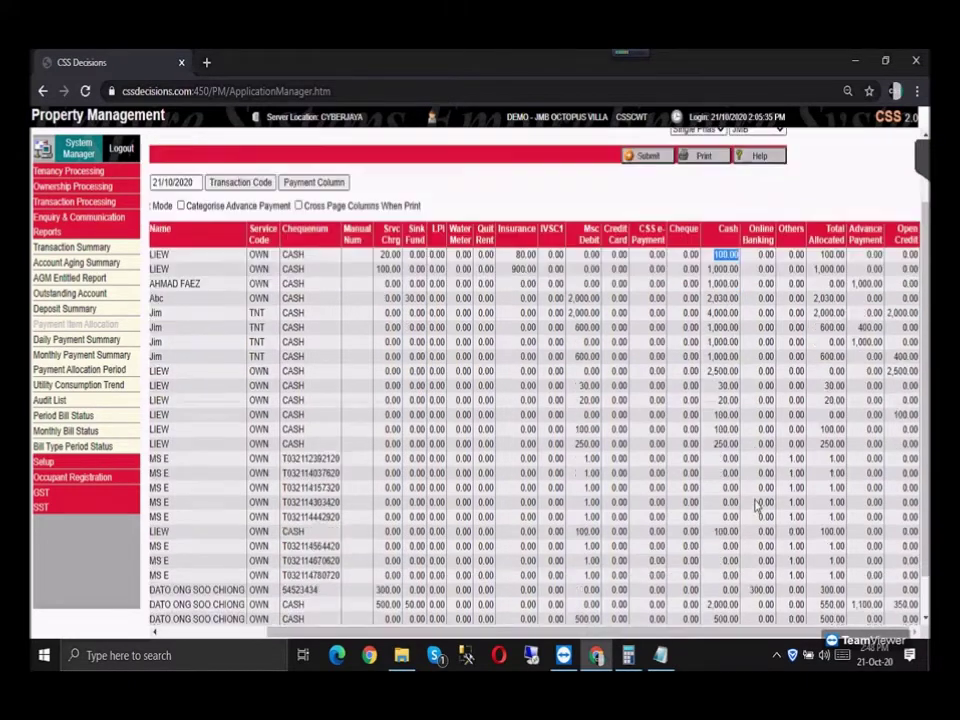
click(832, 546)
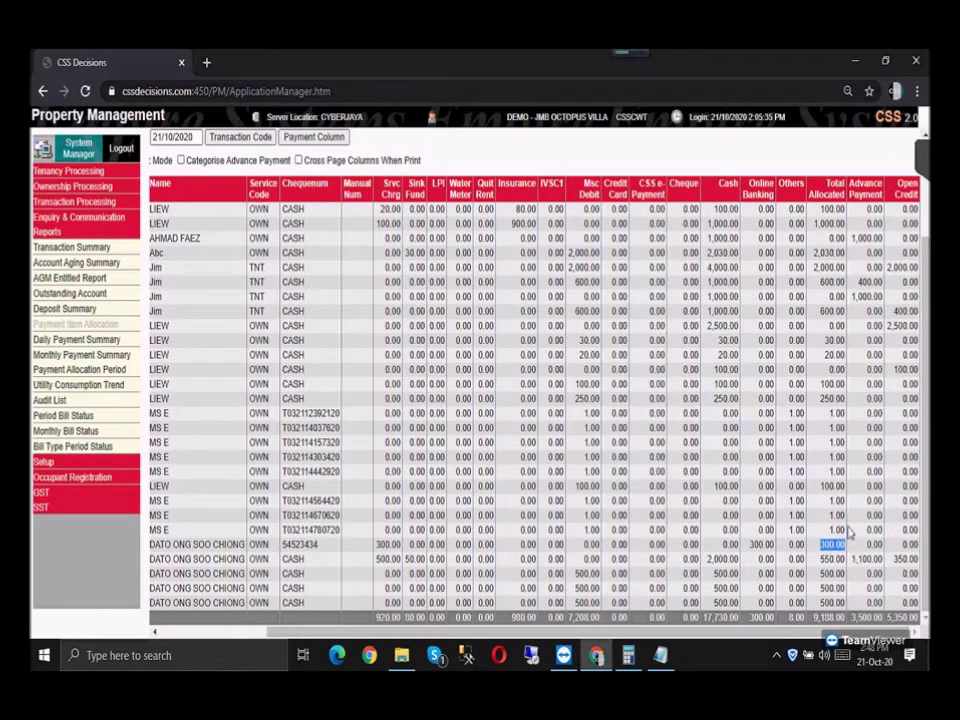
click(768, 546)
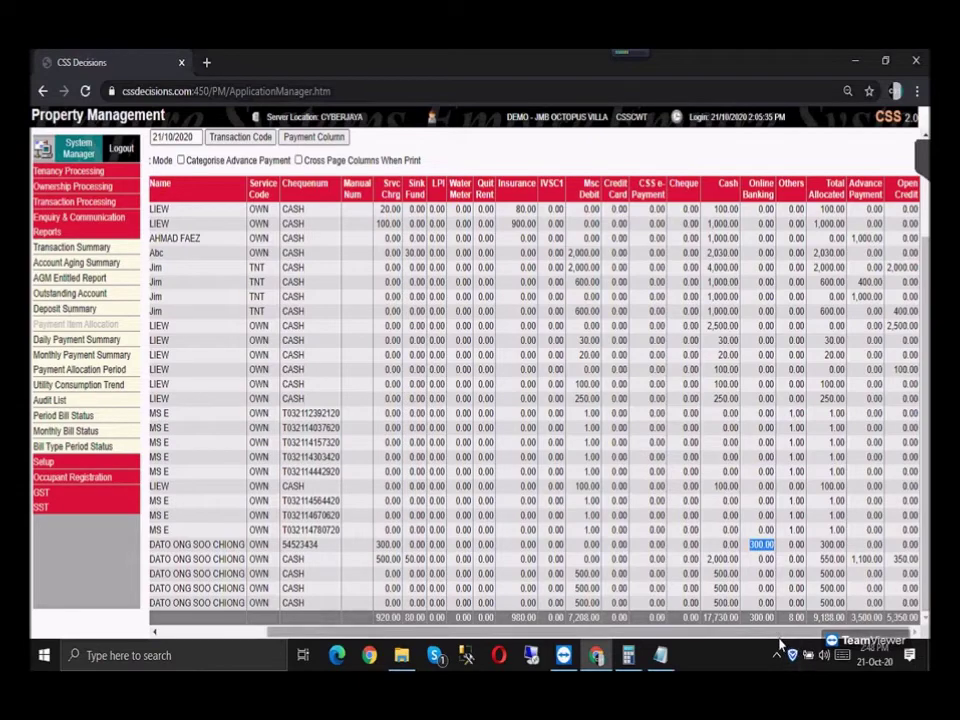
scroll(645, 601, left, 3)
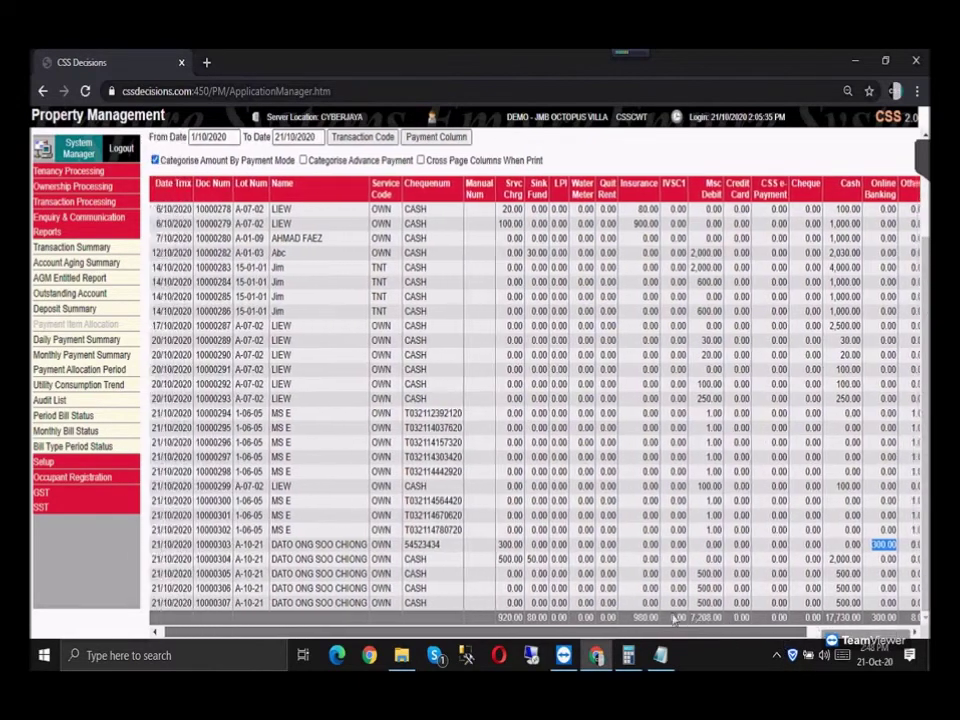
Step: Regenerate the report for 1/10/2020 to 21/10/2020 with Categorise Advance Payment also turned on
scroll(547, 500, up, 2)
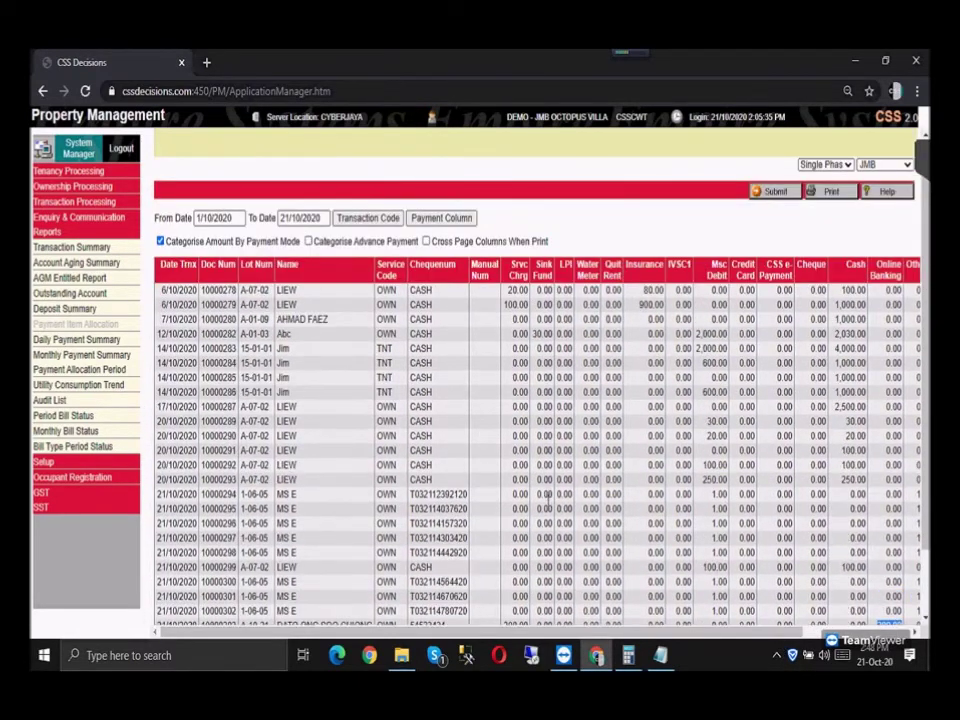
click(308, 242)
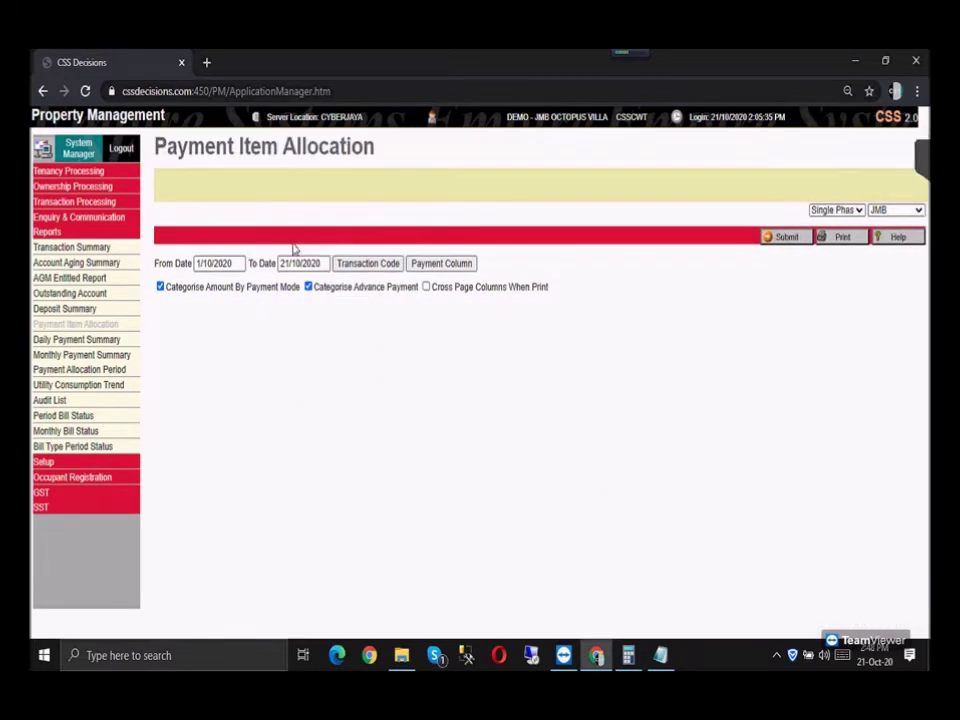
click(797, 238)
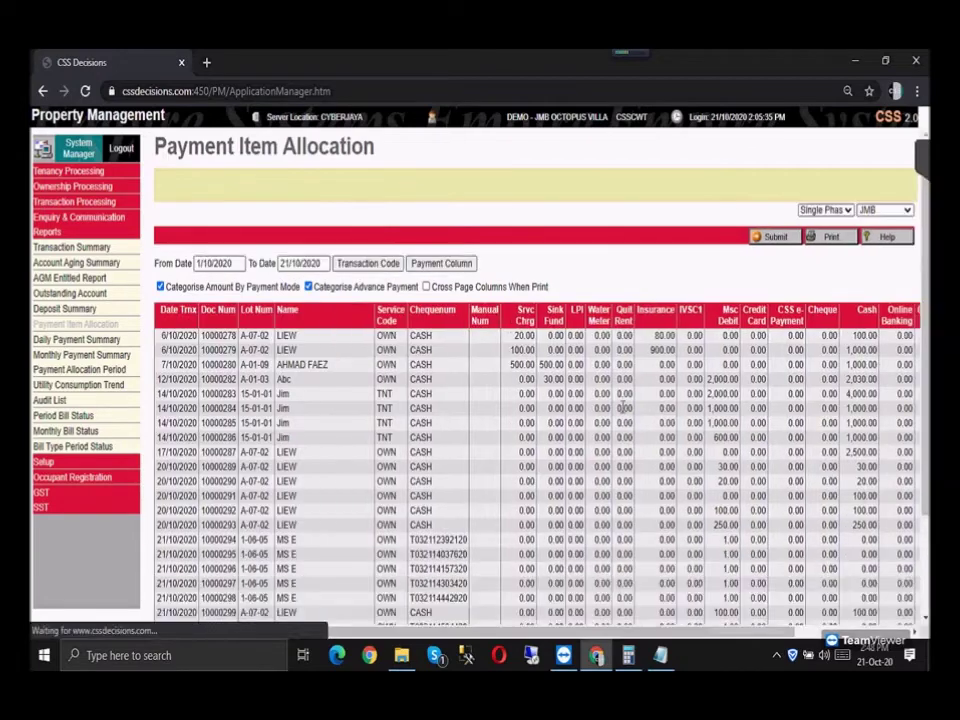
Step: Examine how the advance payments of lots A-01-09 and 15-01-01 are distributed across the charge columns, and dismiss the Skype notification
scroll(864, 450, right, 3)
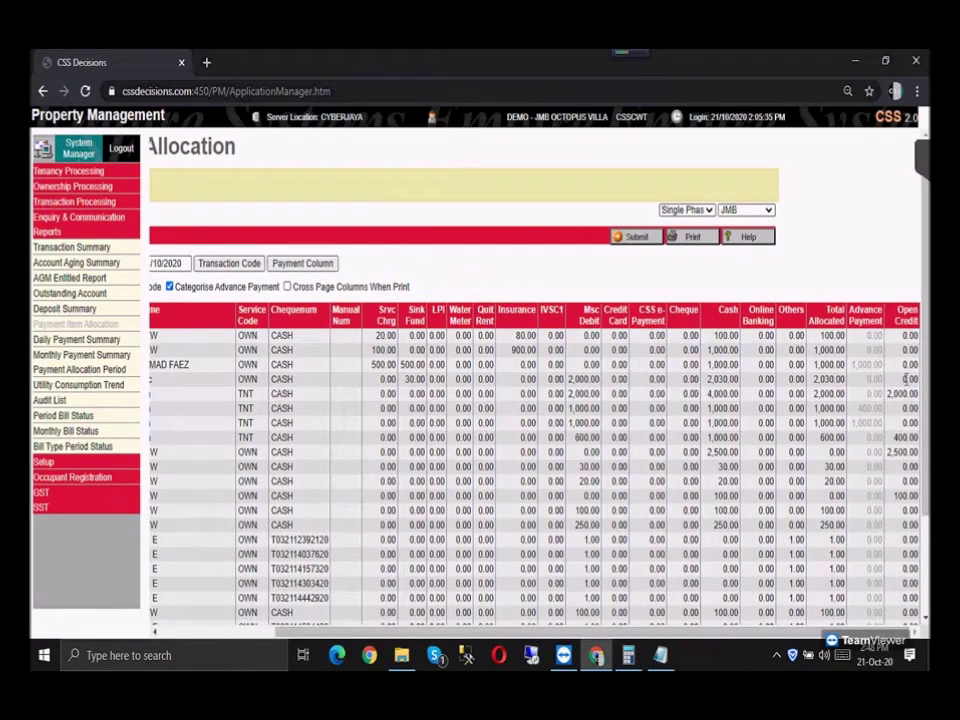
click(876, 365)
click(864, 423)
scroll(850, 541, down, 1)
scroll(872, 484, up, 1)
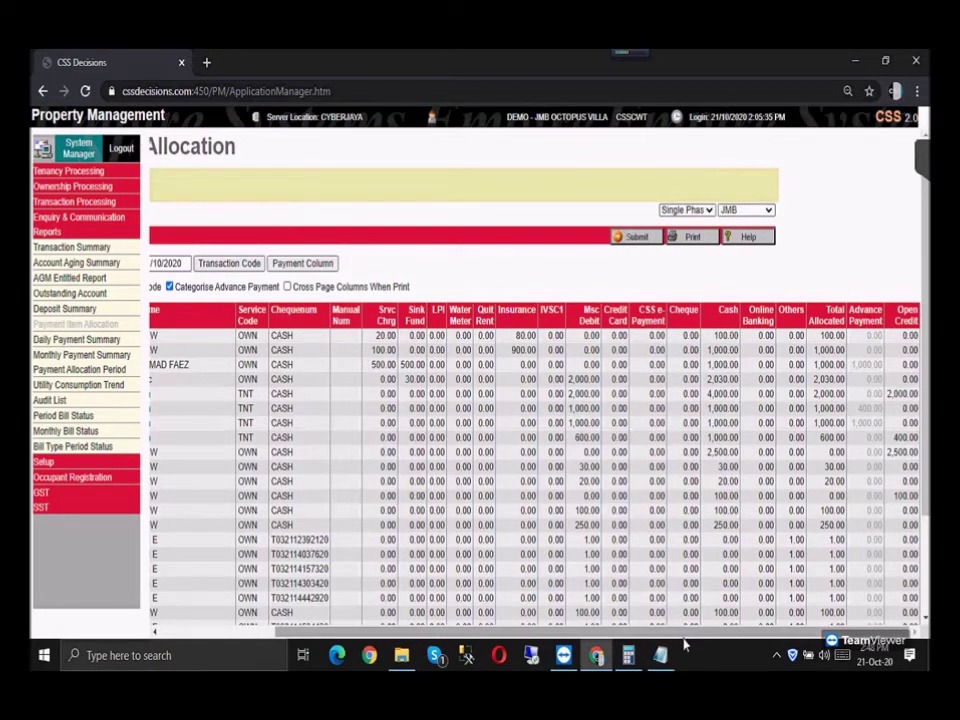
scroll(708, 600, left, 5)
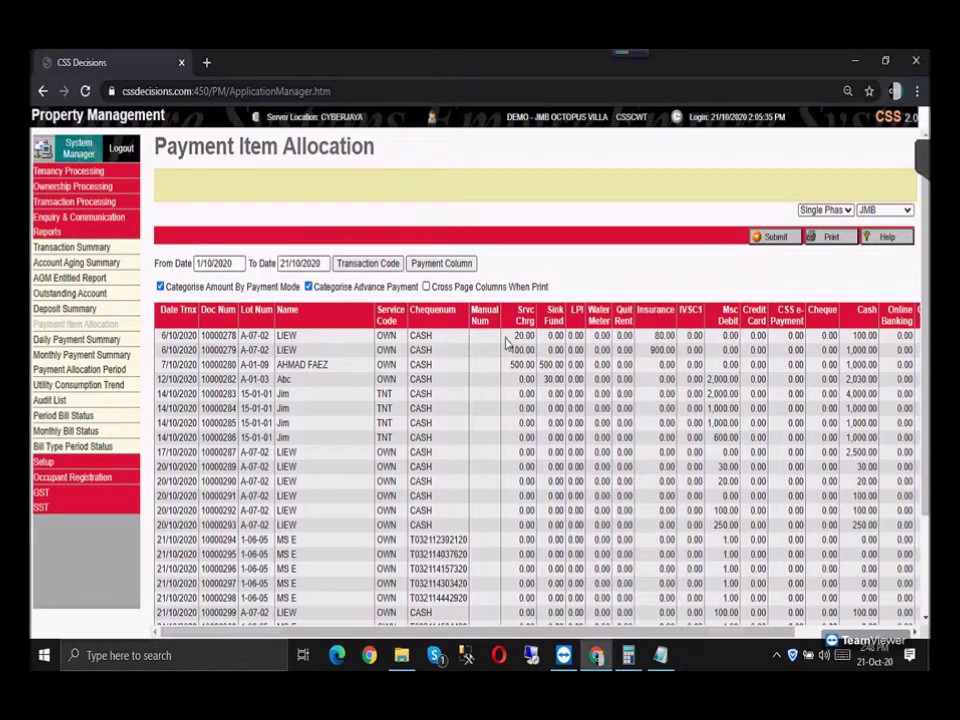
scroll(674, 515, right, 5)
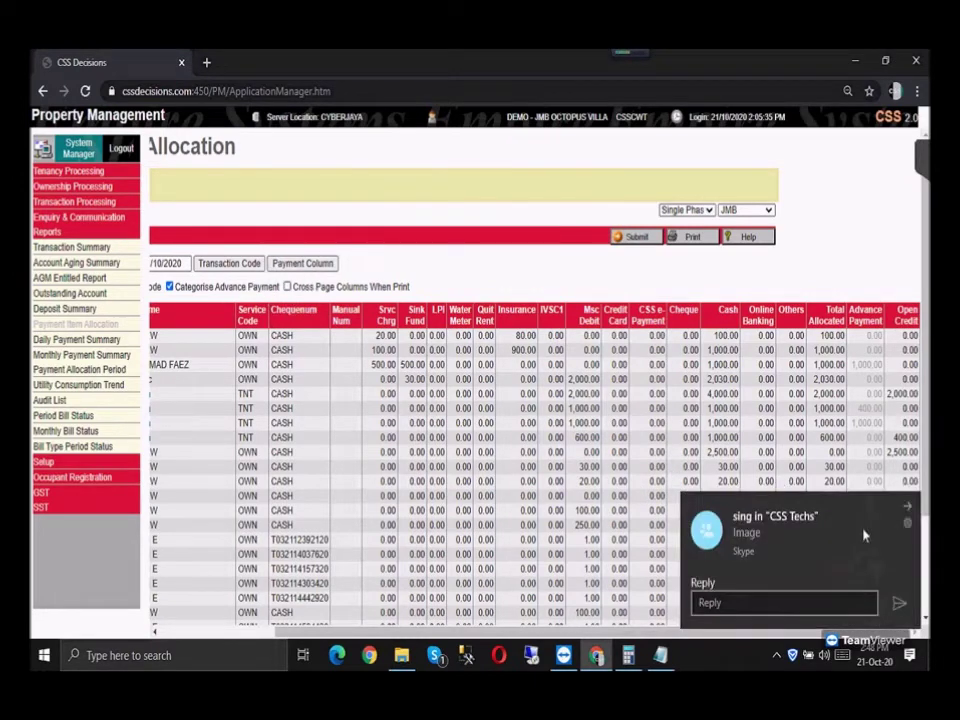
click(911, 513)
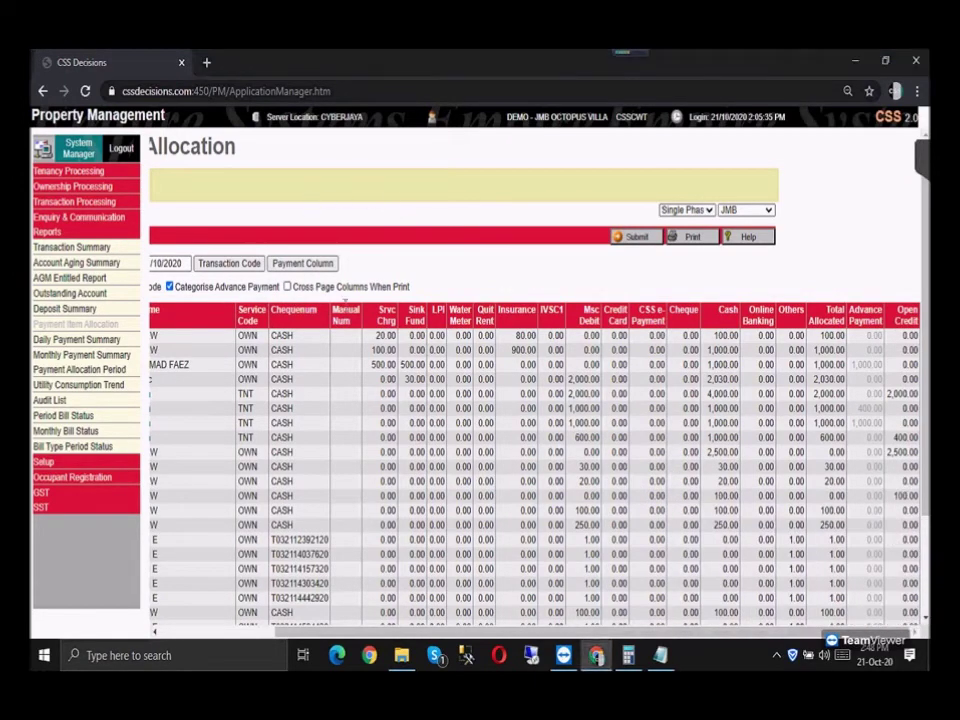
Step: Preview the printed Payment Item Allocation report in the Standard form and return to the print options
click(695, 238)
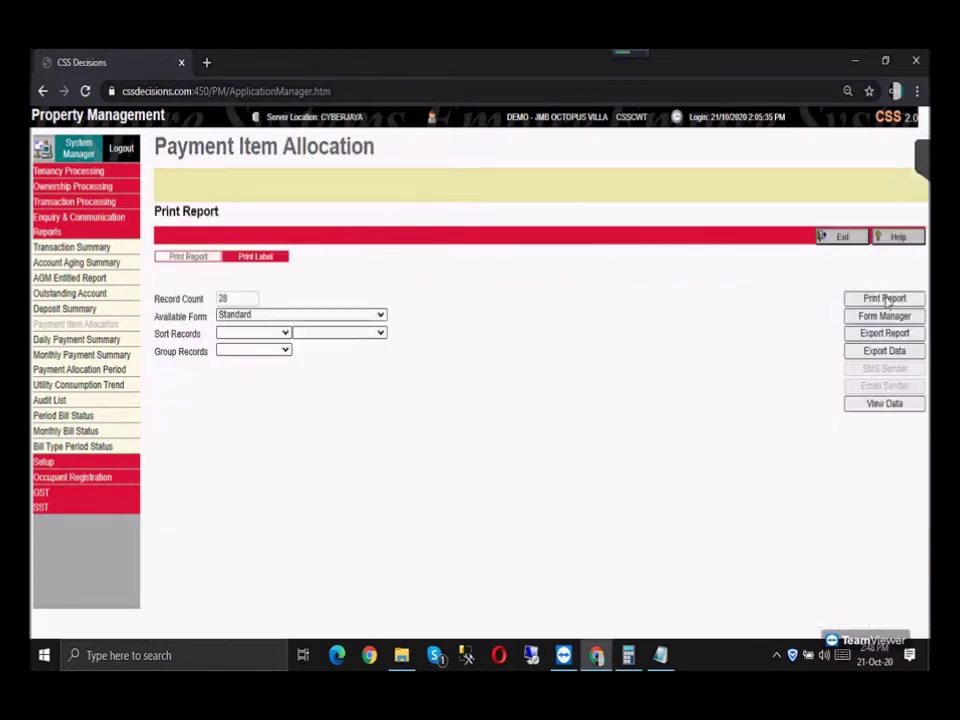
click(885, 299)
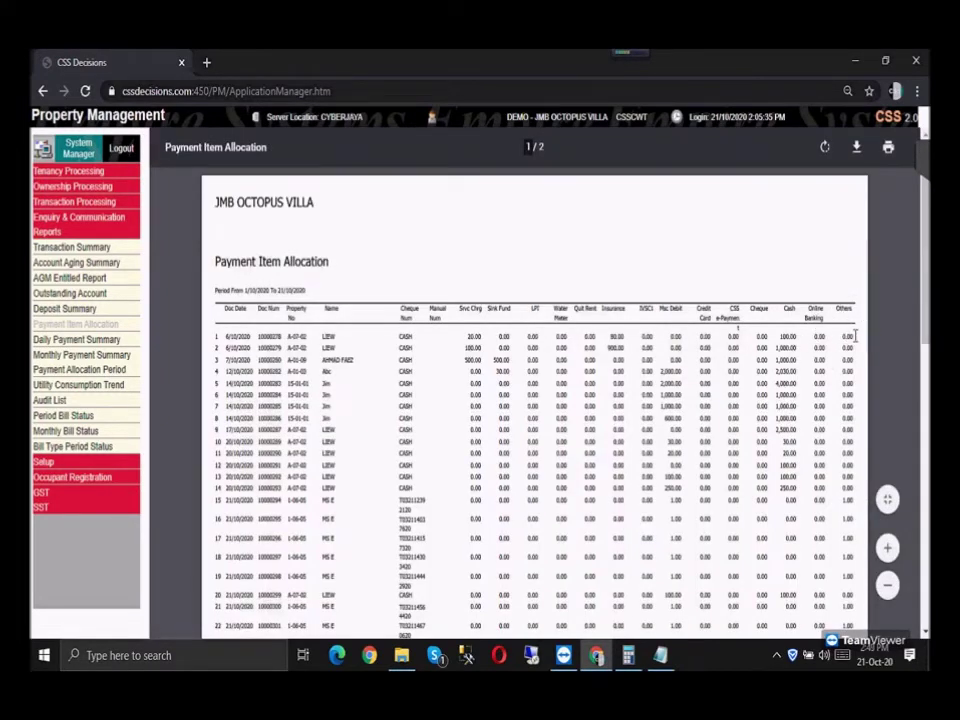
click(42, 91)
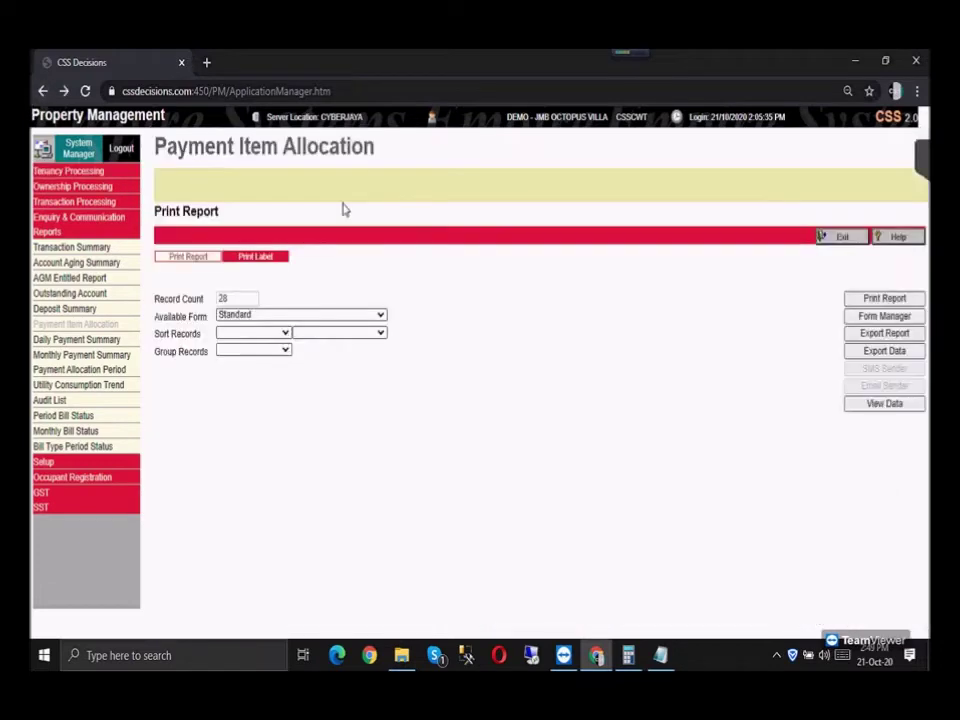
Step: Regenerate the Payment Item Allocation report with Cross Page Columns When Print turned on
click(856, 238)
click(426, 287)
click(786, 237)
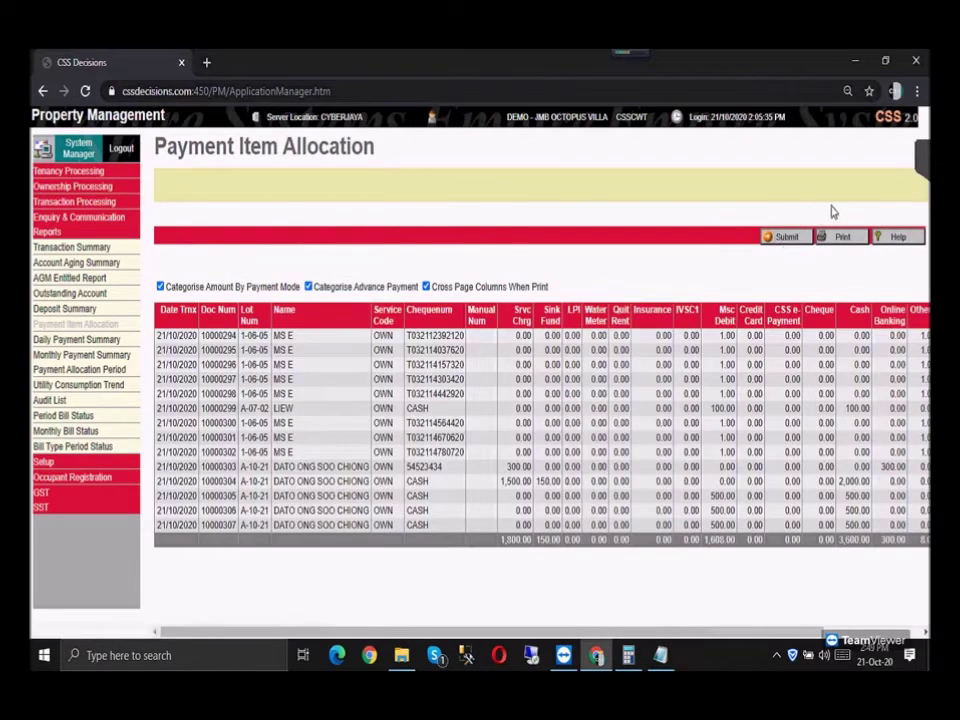
Step: Preview the printed Payment Item Allocation report in the Cross Page Columns form and look through how its columns continue across pages
click(842, 238)
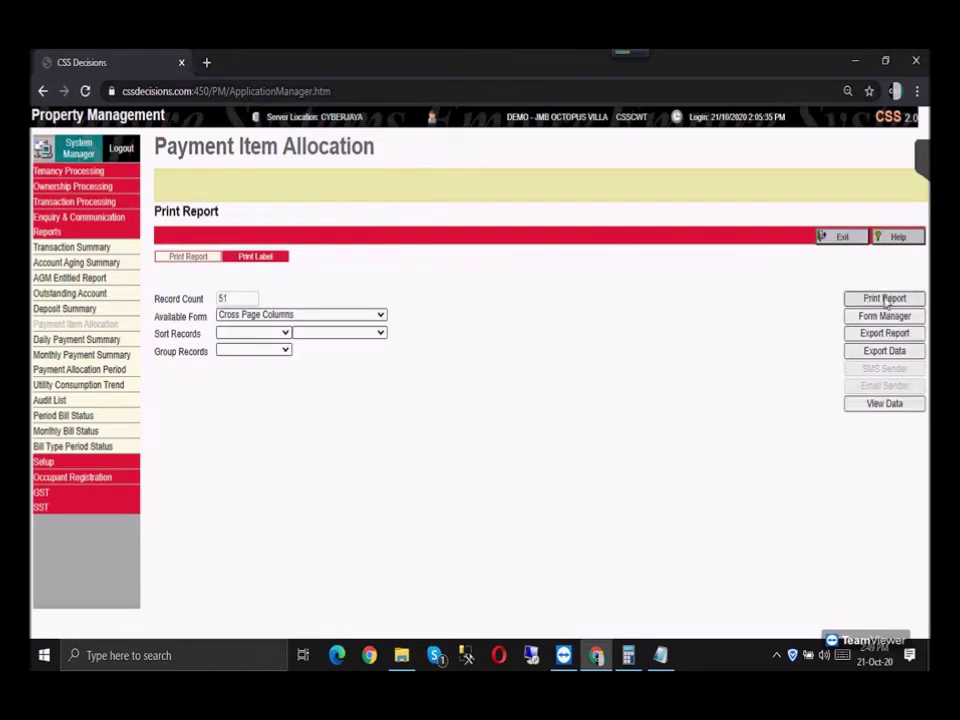
click(885, 300)
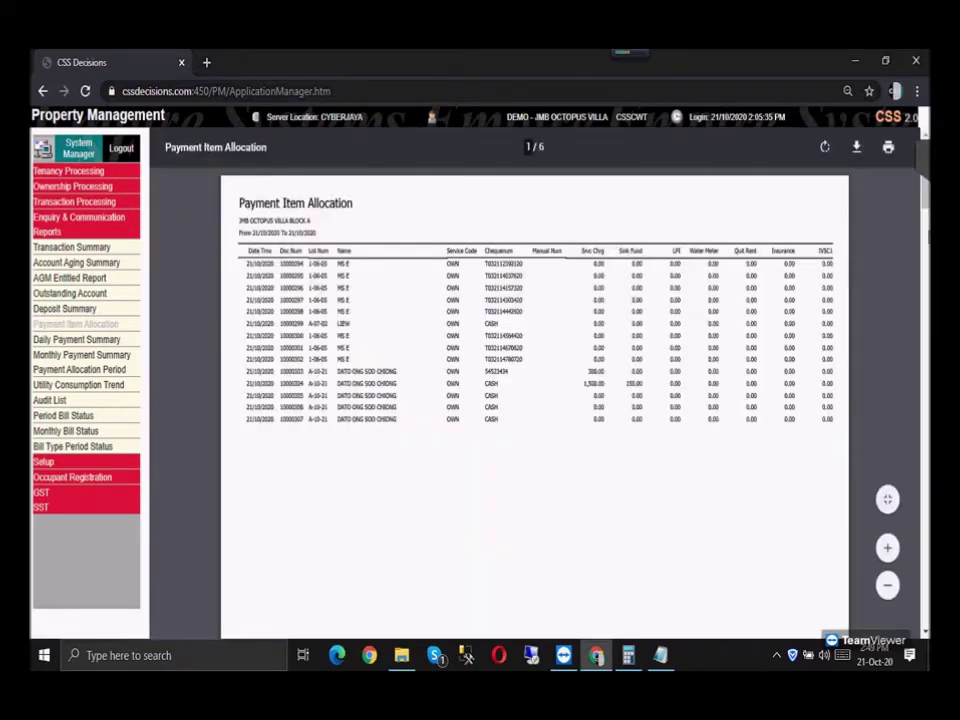
drag(924, 195, 921, 362)
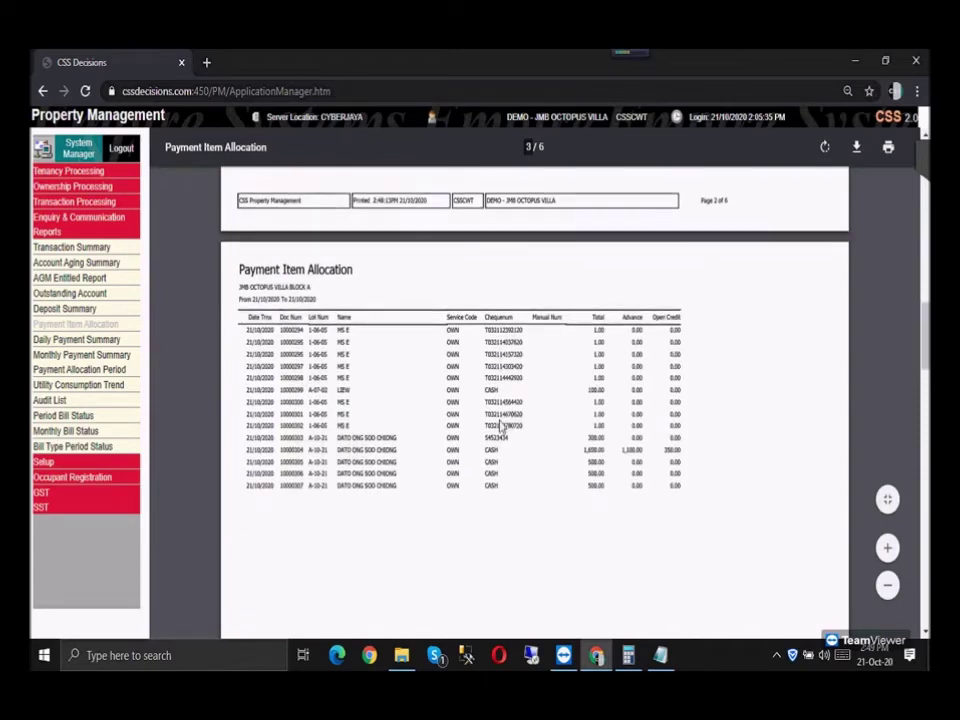
scroll(501, 418, down, 3)
scroll(499, 398, up, 5)
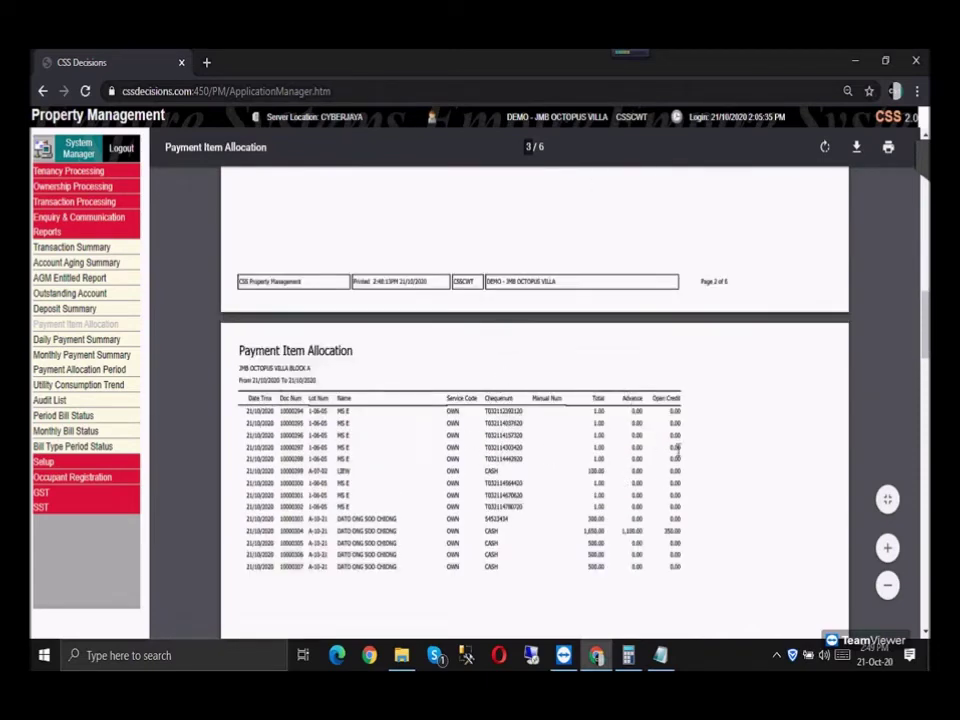
scroll(668, 437, down, 1)
scroll(664, 430, up, 3)
scroll(660, 420, down, 5)
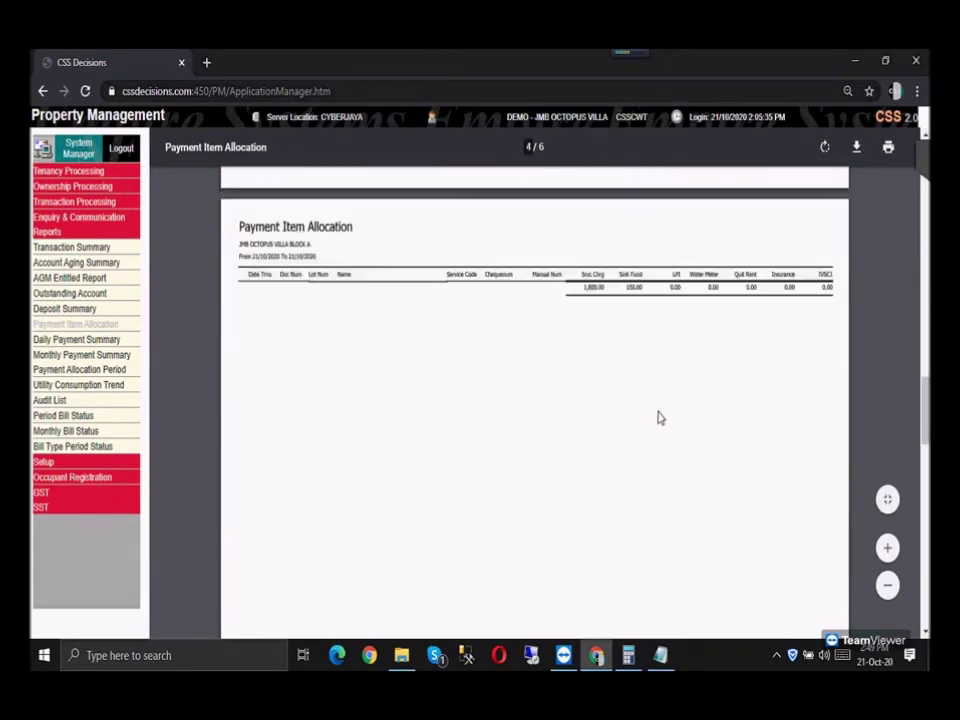
scroll(670, 418, up, 3)
scroll(669, 420, up, 15)
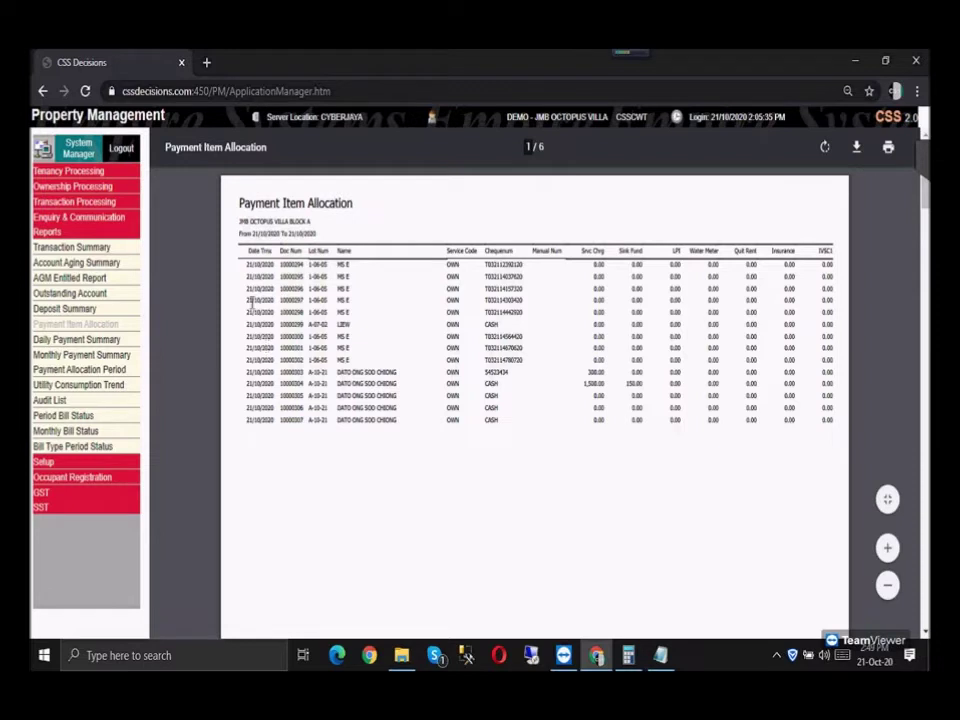
Step: Generate the Daily Payment Summary report for period month 2020 Oct, dismissing the Skype notification
click(120, 341)
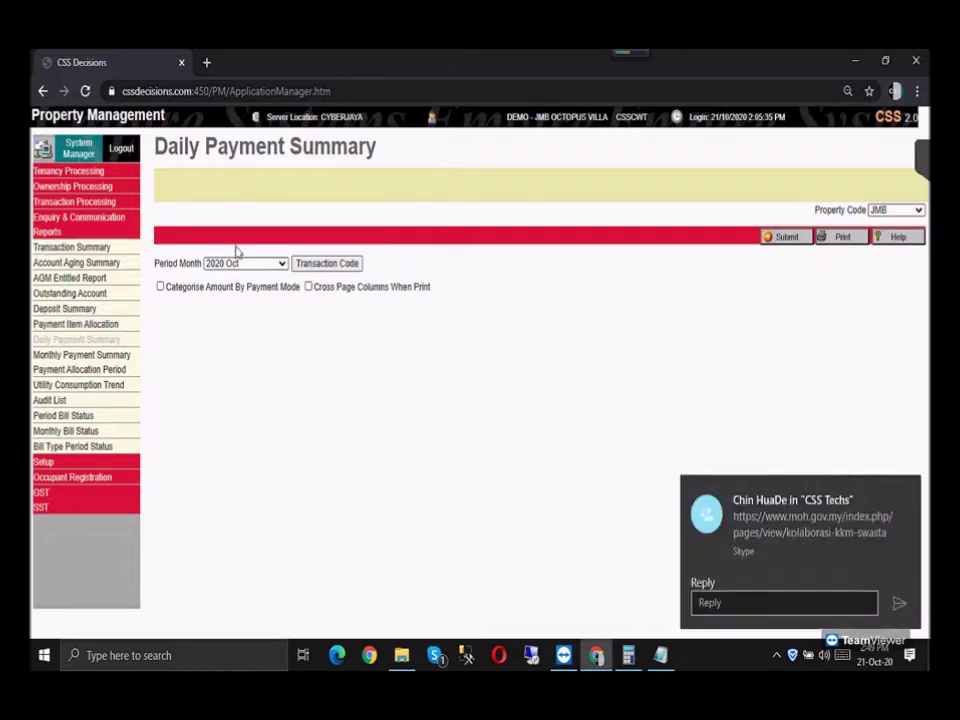
click(909, 490)
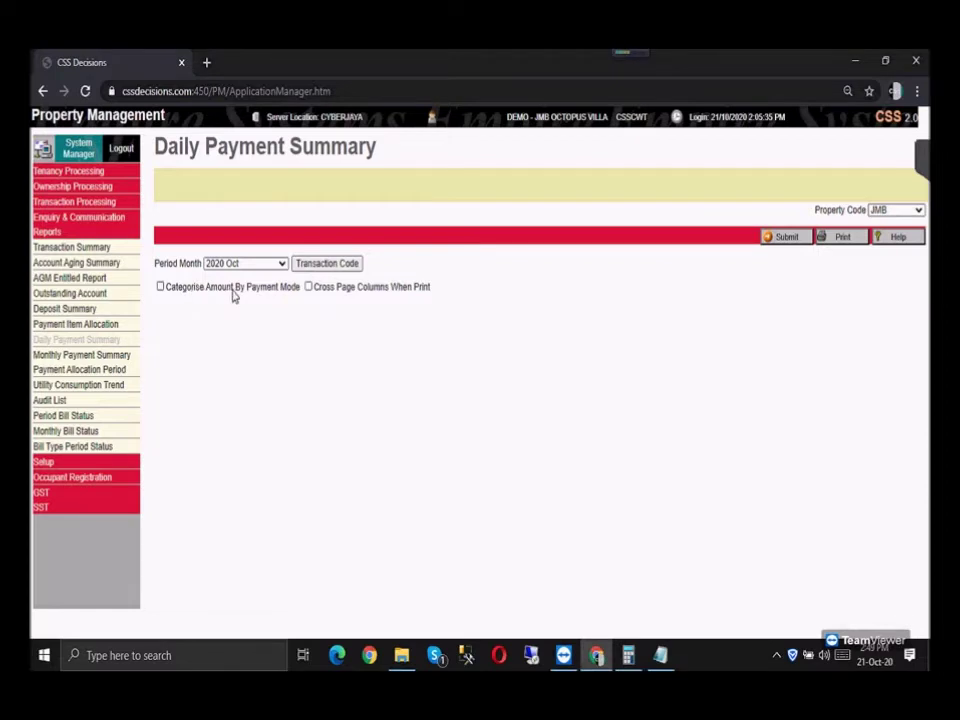
click(280, 264)
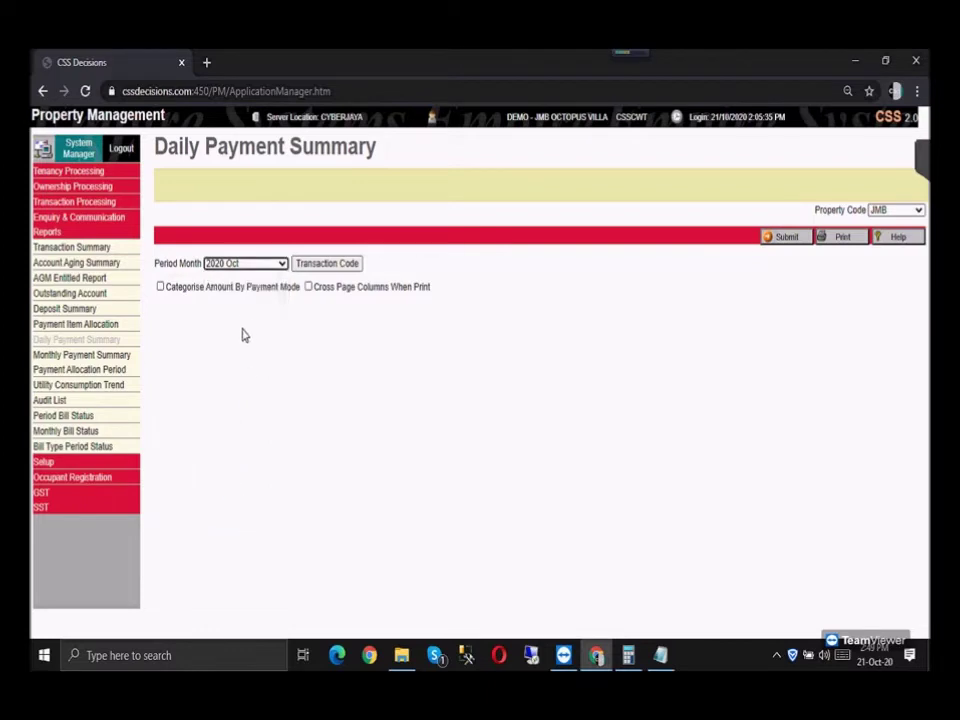
click(783, 240)
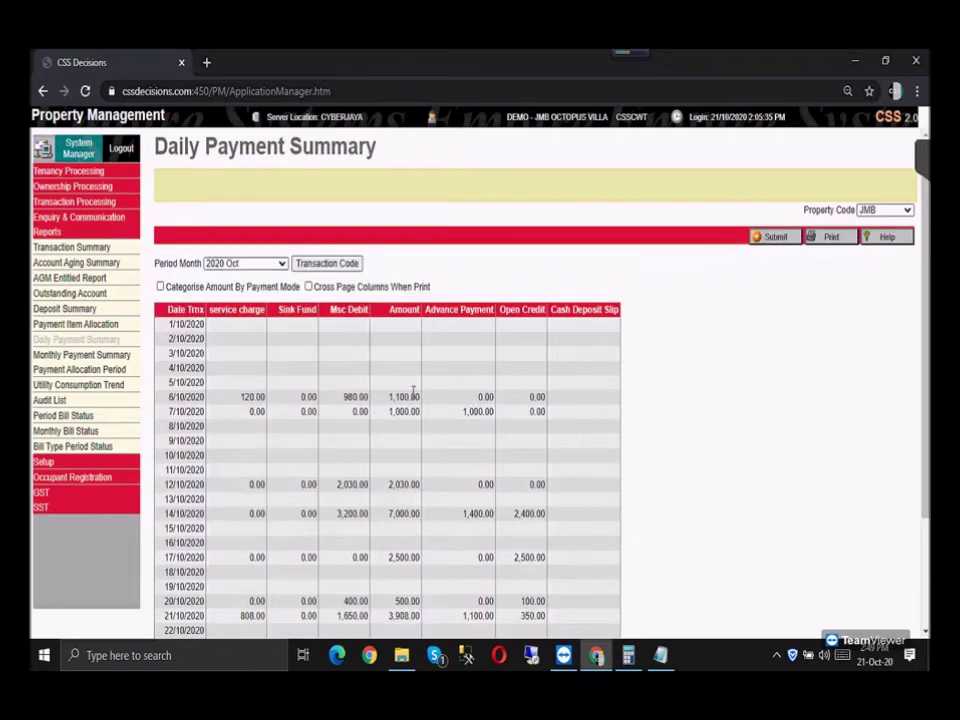
Step: Examine how the 6/10/2020 collection splits into service charge and miscellaneous debit, and review the rest of the month's daily rows
scroll(266, 354, down, 1)
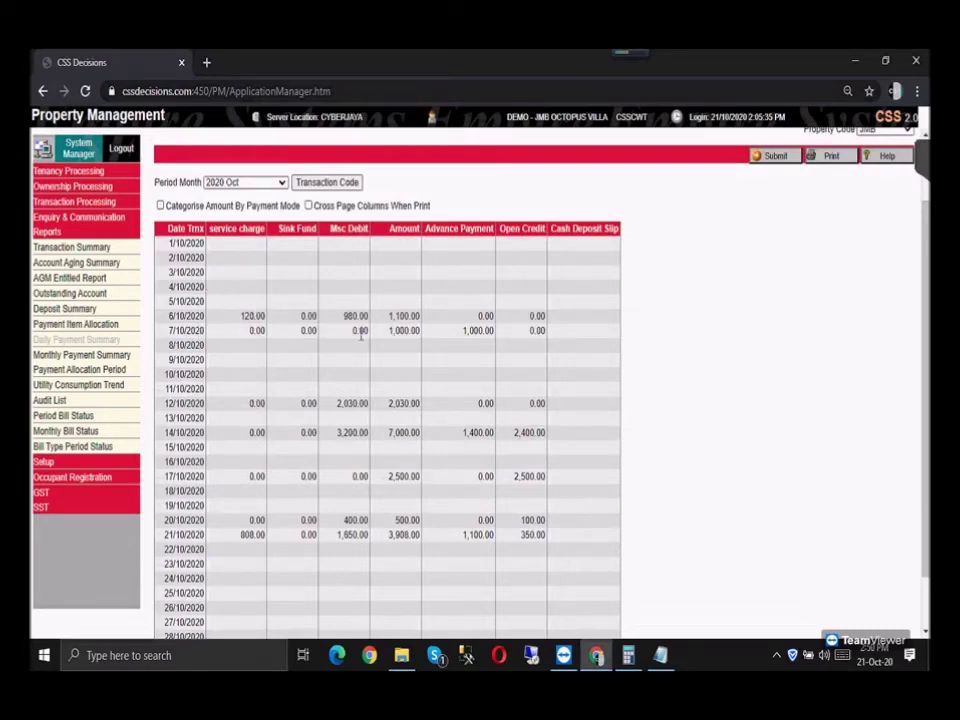
double_click(175, 317)
click(390, 330)
double_click(404, 316)
drag(241, 316, 265, 316)
drag(338, 317, 364, 324)
scroll(484, 237, down, 2)
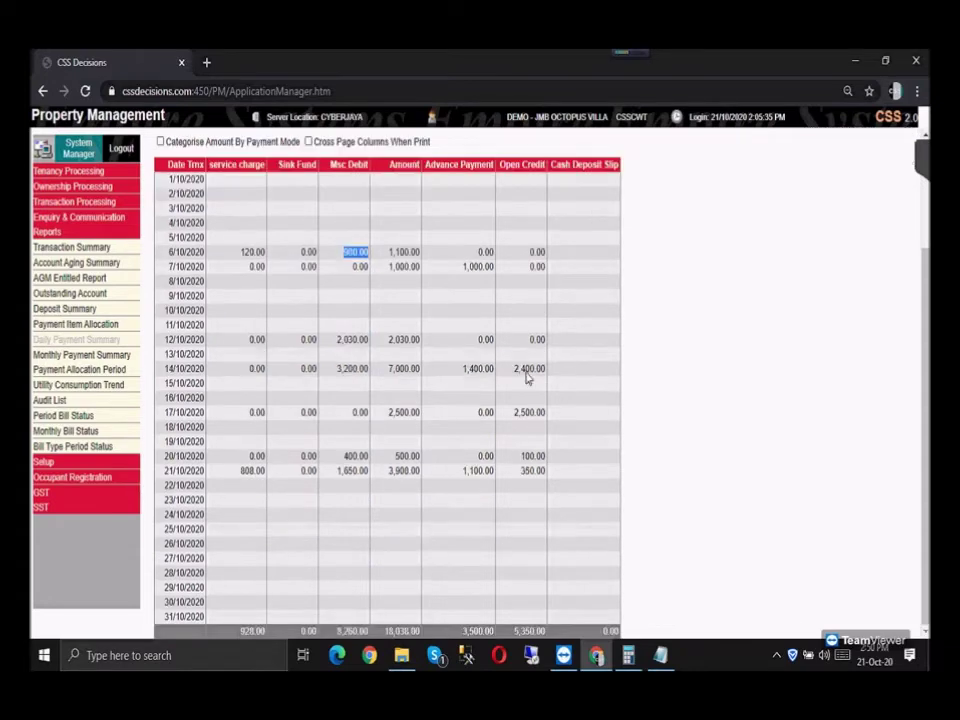
scroll(300, 240, up, 3)
scroll(356, 416, down, 3)
scroll(315, 365, up, 2)
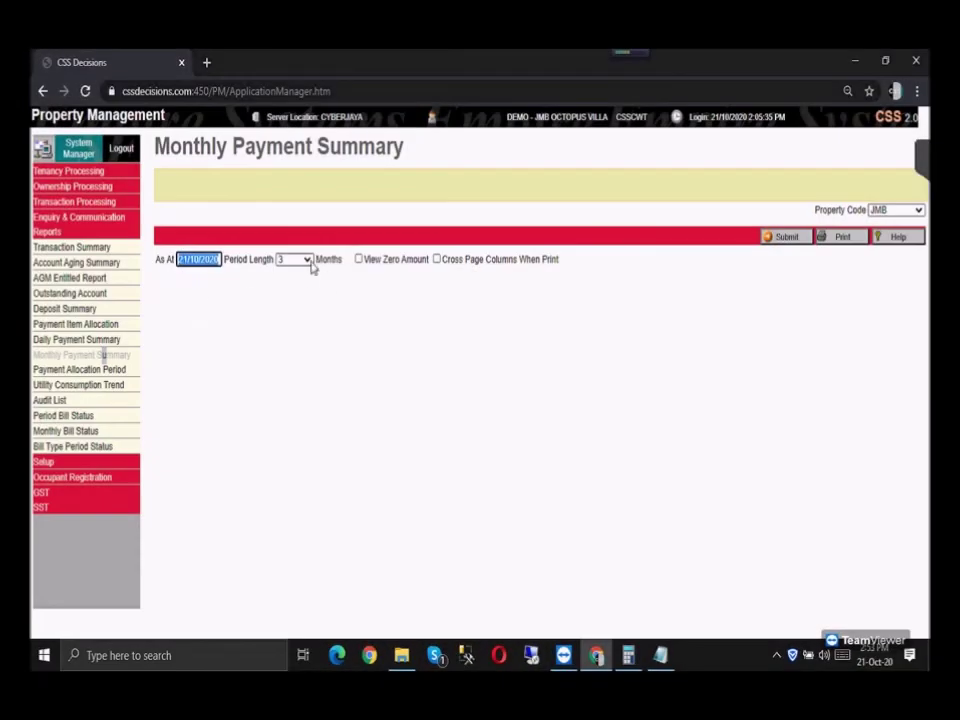
Step: Generate the Monthly Payment Summary as at 21/10/2020 with a period length of 6 months
click(306, 260)
click(284, 337)
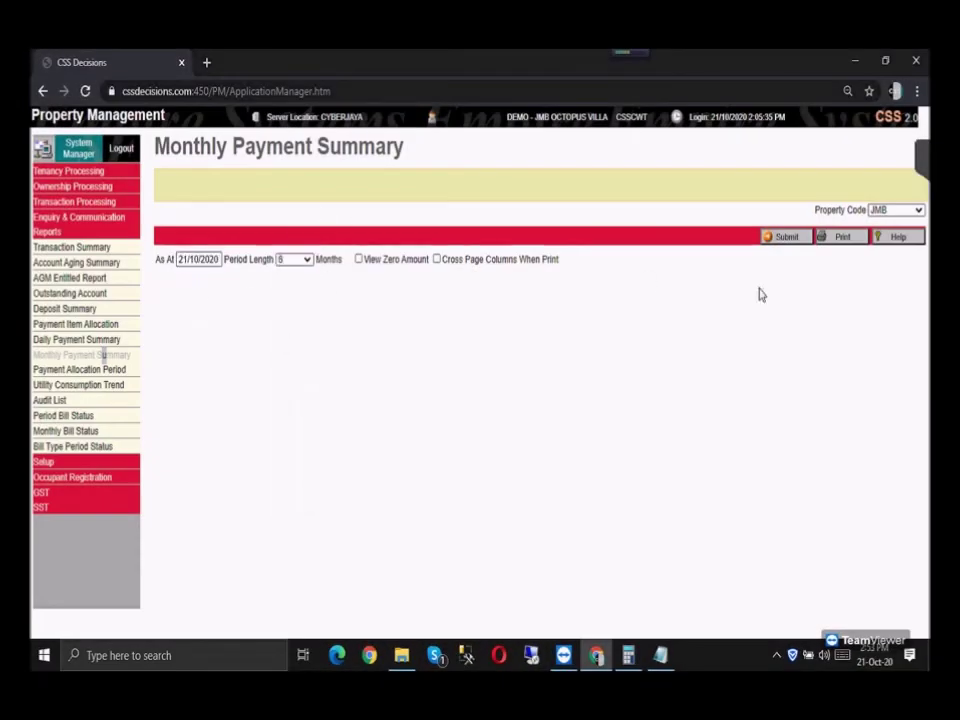
click(786, 240)
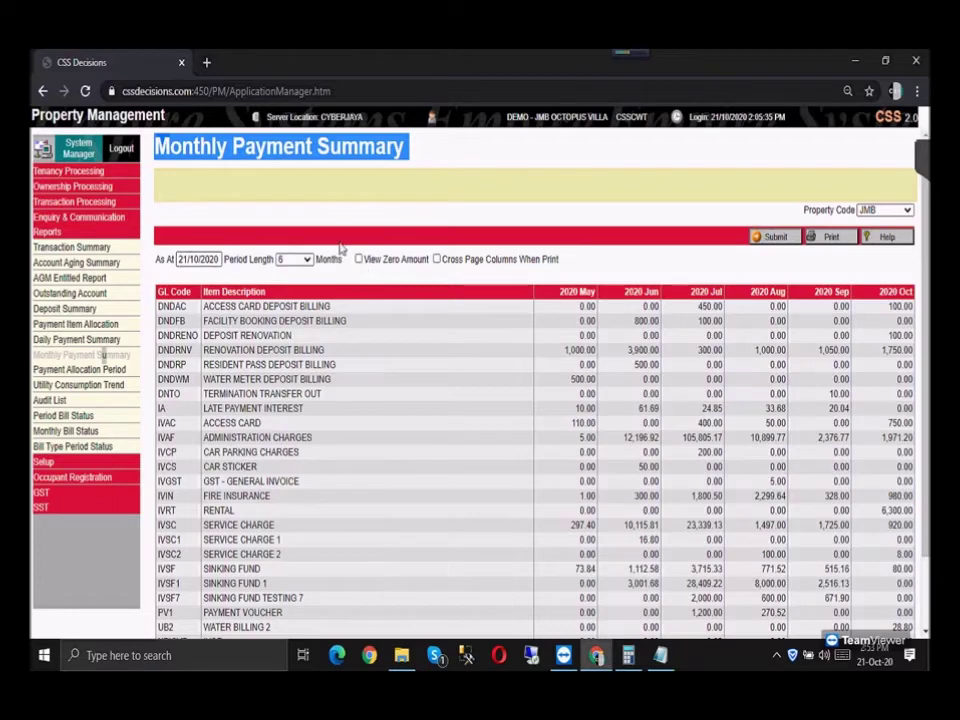
Step: Examine the monthly amounts collected per GL code, particularly access card deposit (DNDAC) and facility booking deposit (DNDFB)
scroll(508, 375, down, 2)
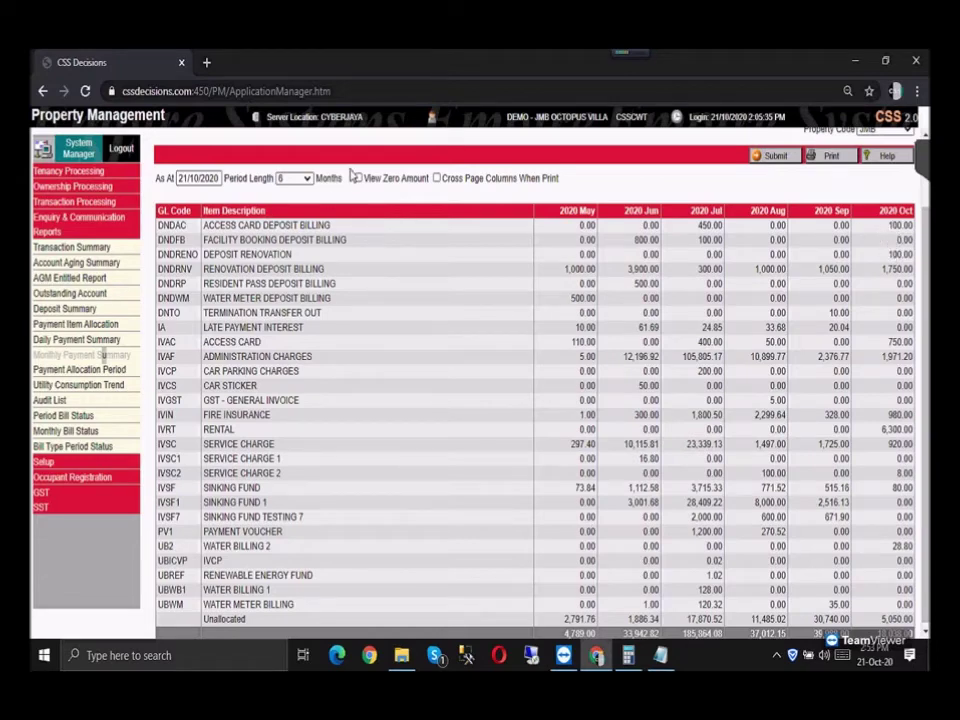
double_click(891, 228)
drag(195, 228, 150, 168)
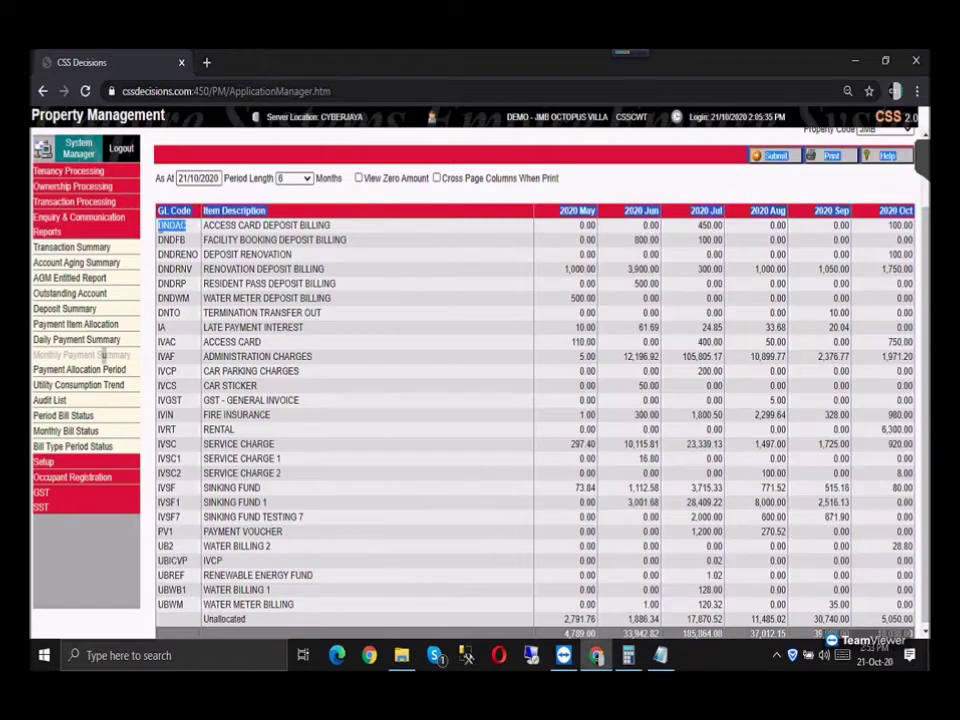
click(150, 168)
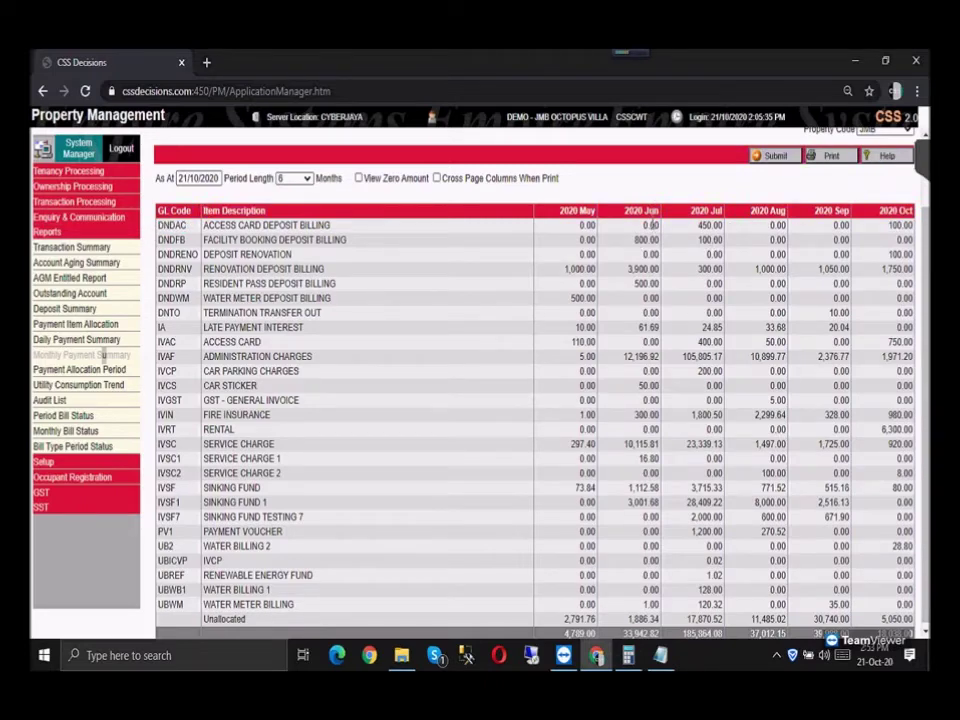
drag(631, 244, 651, 243)
double_click(176, 241)
scroll(330, 360, up, 1)
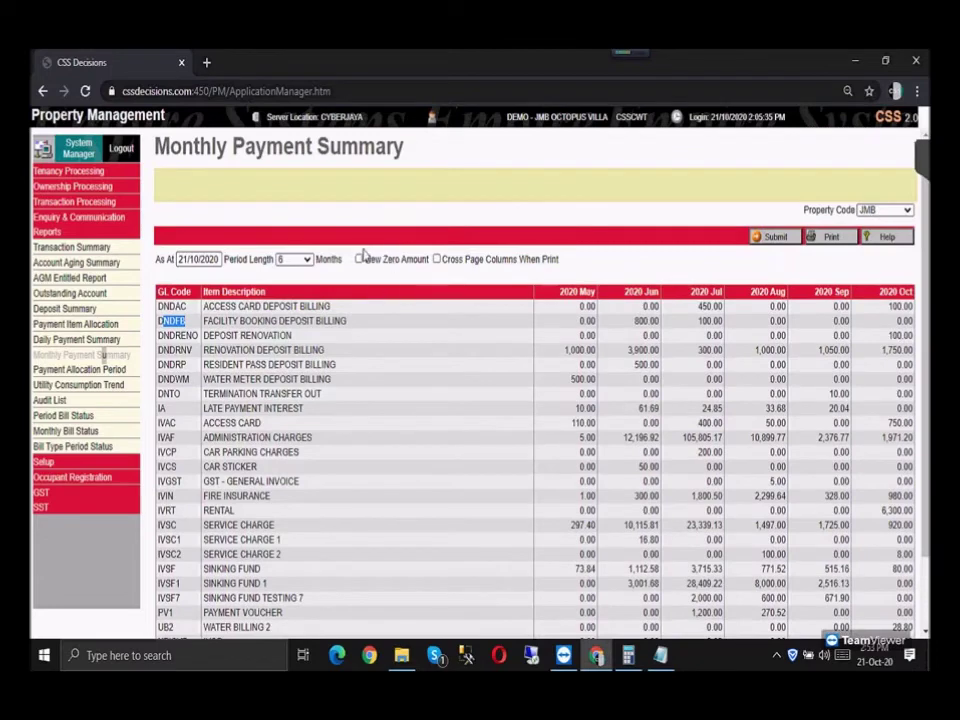
Step: Generate the Payment Allocation Period report for 2020 Oct over 6 months and review its Payment Collection and Unallocated amounts
click(94, 371)
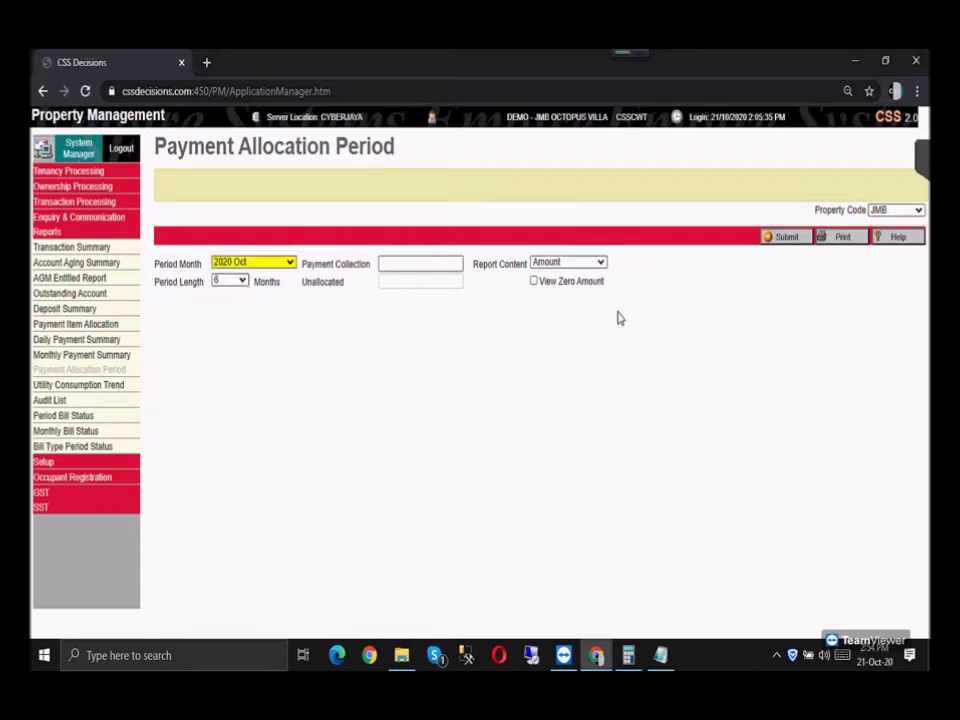
click(768, 241)
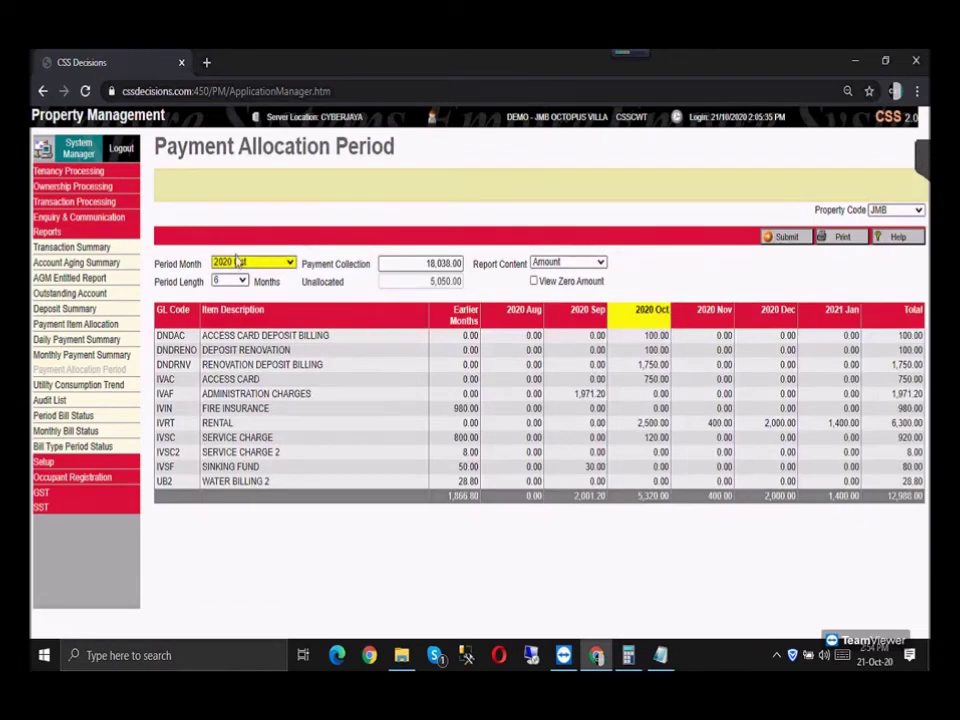
click(452, 263)
drag(412, 264, 462, 256)
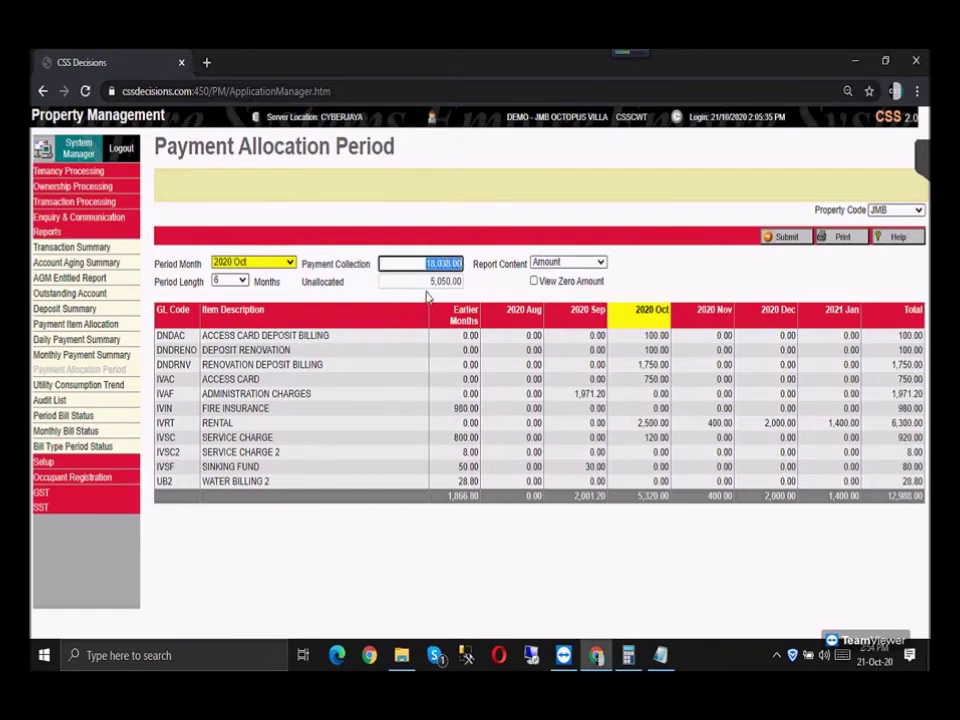
drag(432, 286, 463, 291)
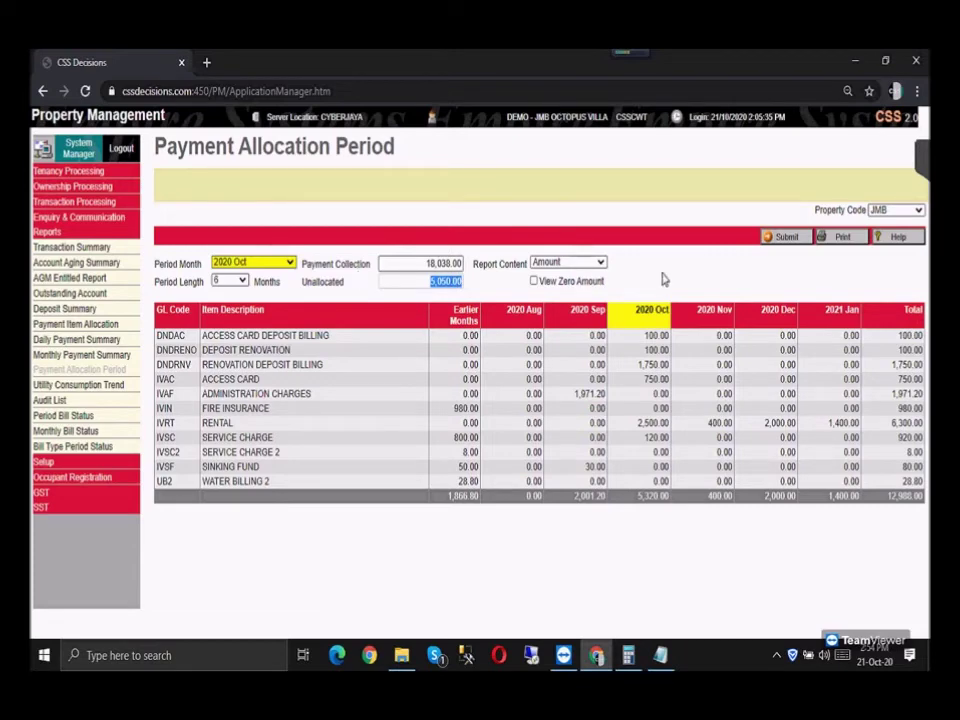
drag(462, 263, 426, 263)
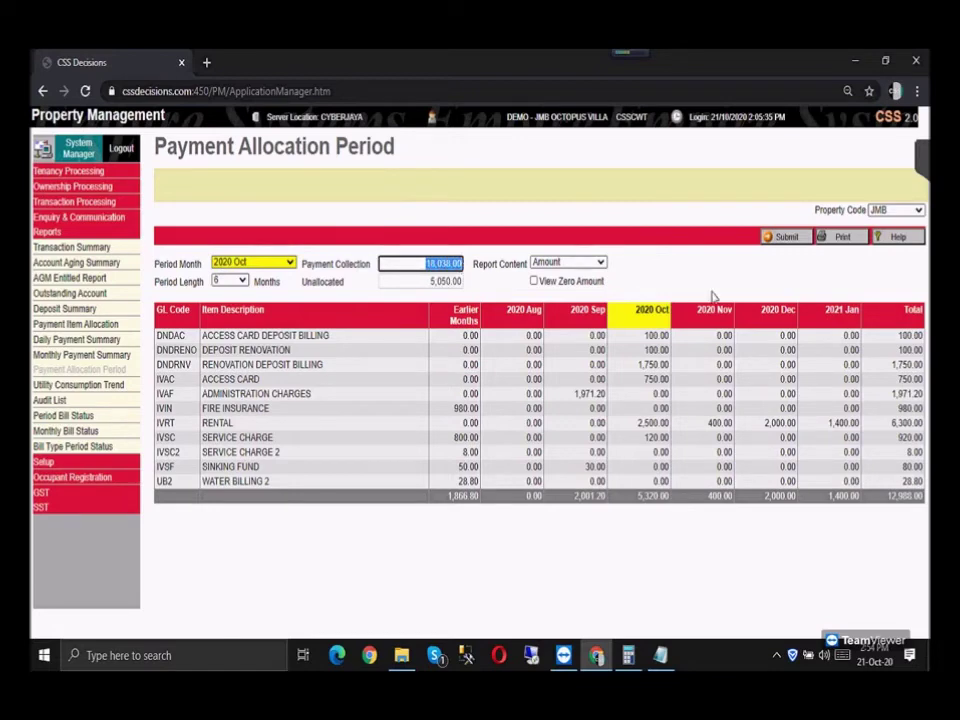
Step: Examine the column totals for 2020 Oct, Nov and Dec and trace the advance amounts to the Rental item
click(627, 507)
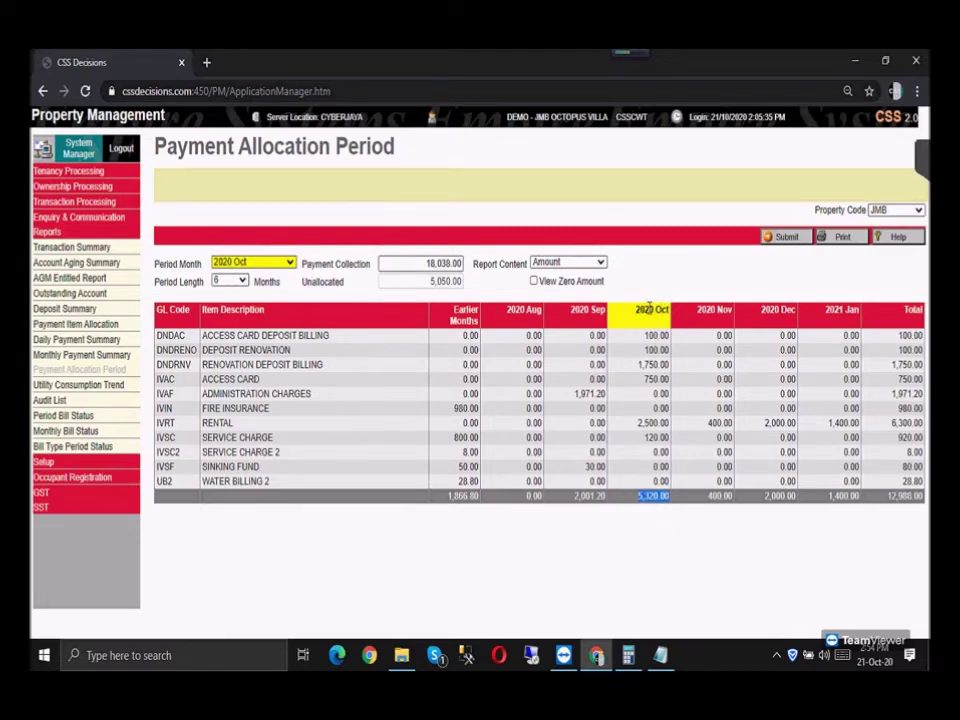
double_click(718, 495)
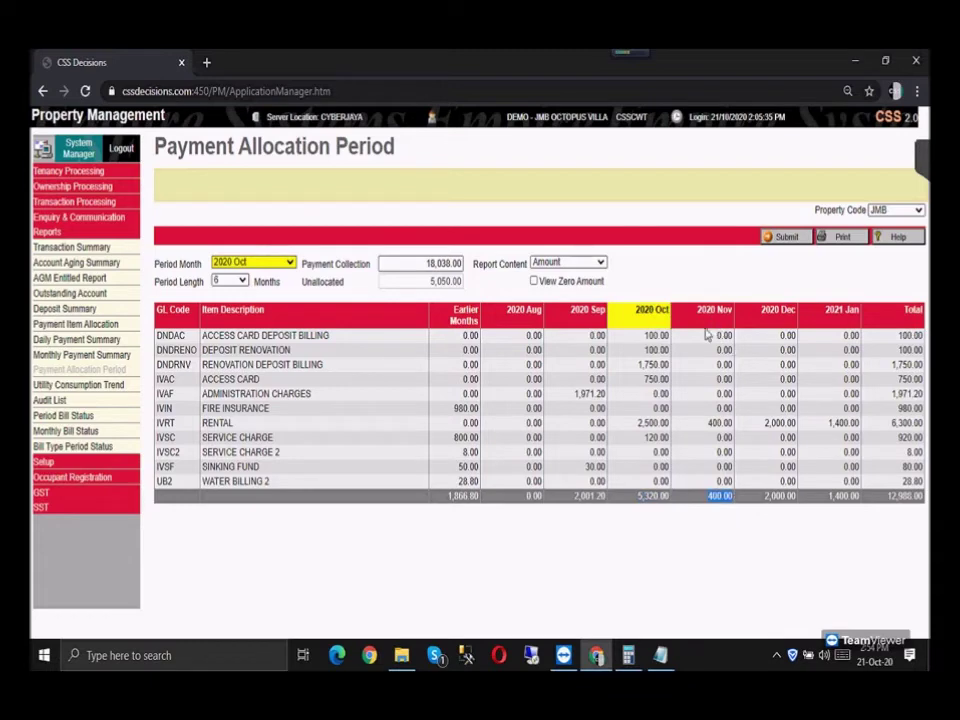
click(760, 532)
drag(765, 497, 784, 498)
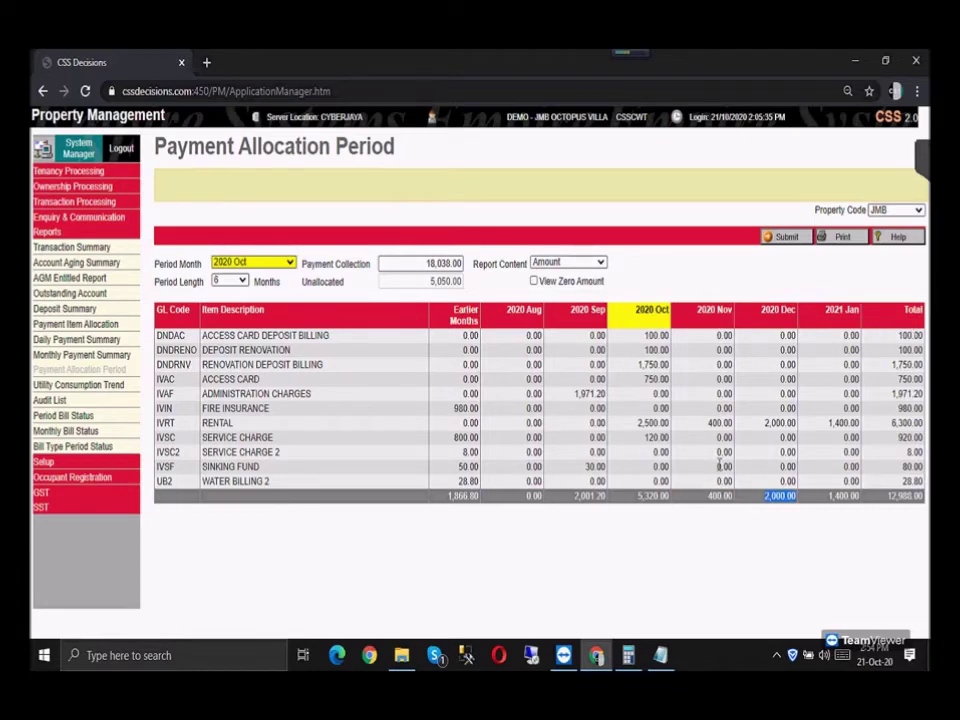
click(702, 503)
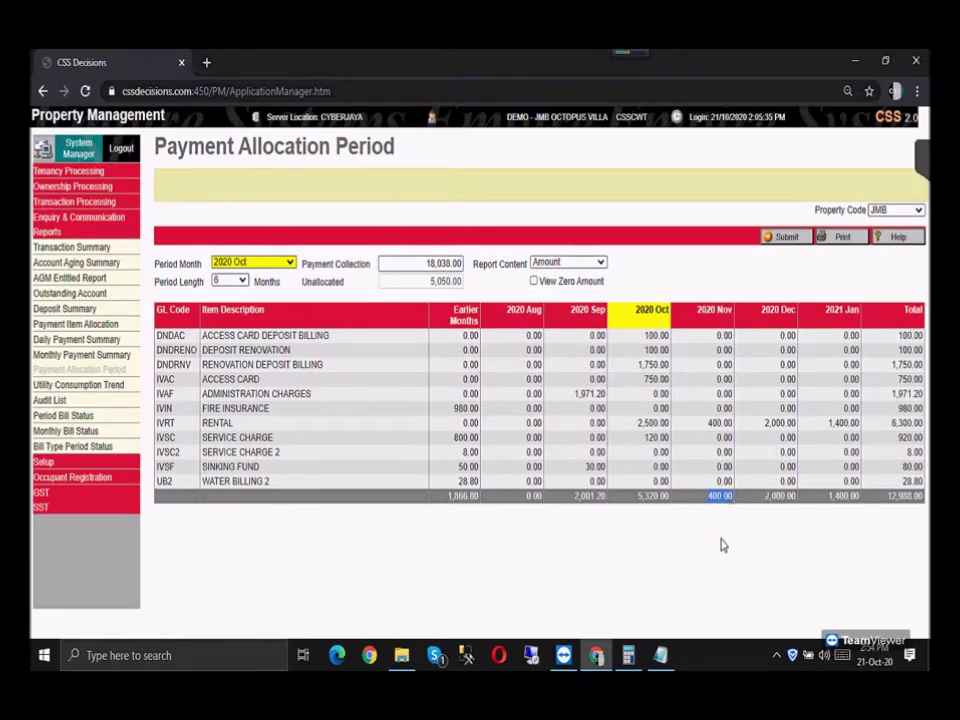
double_click(716, 422)
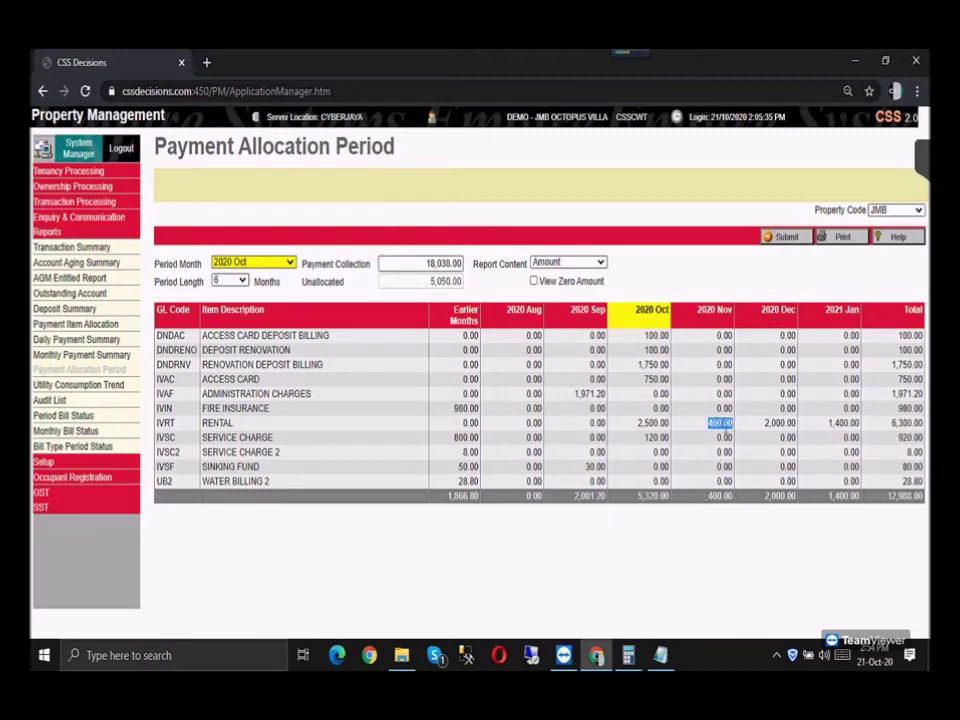
double_click(220, 424)
click(789, 529)
drag(765, 497, 801, 497)
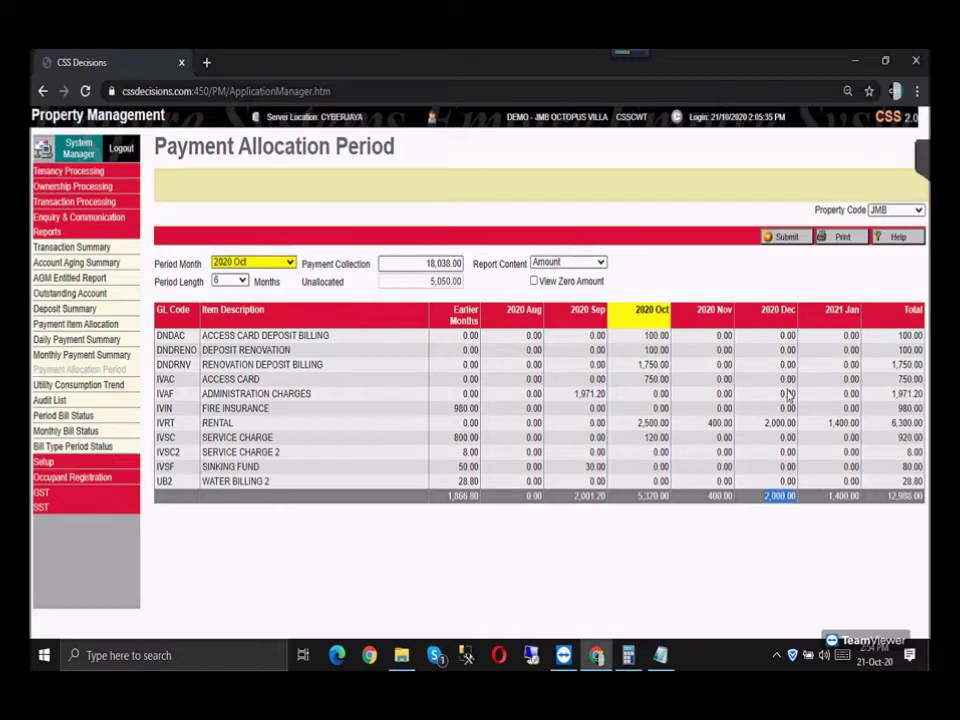
drag(768, 423, 797, 423)
Step: Open the Utility Consumption Trend report and set the utility billing code to UBWM and Period Month 1 to 2020 Jan
click(119, 391)
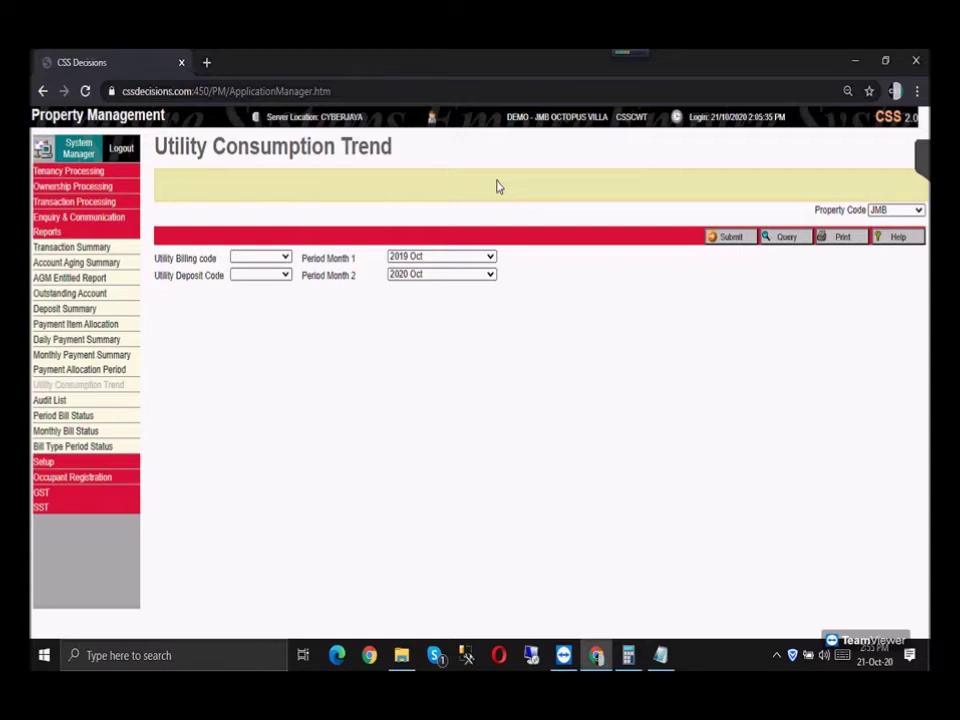
click(284, 257)
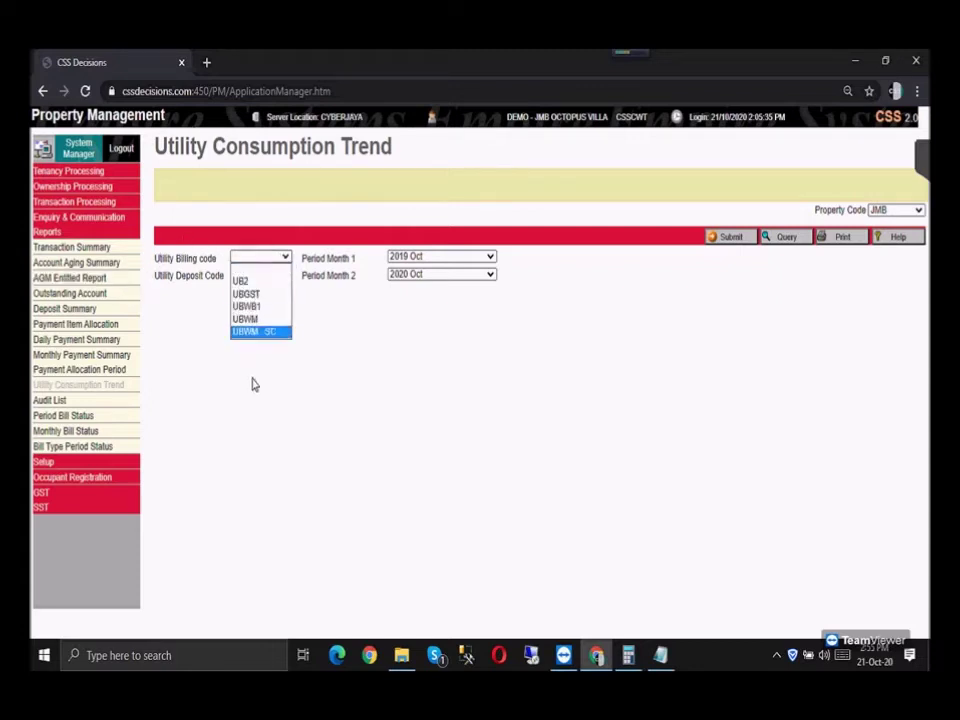
click(268, 319)
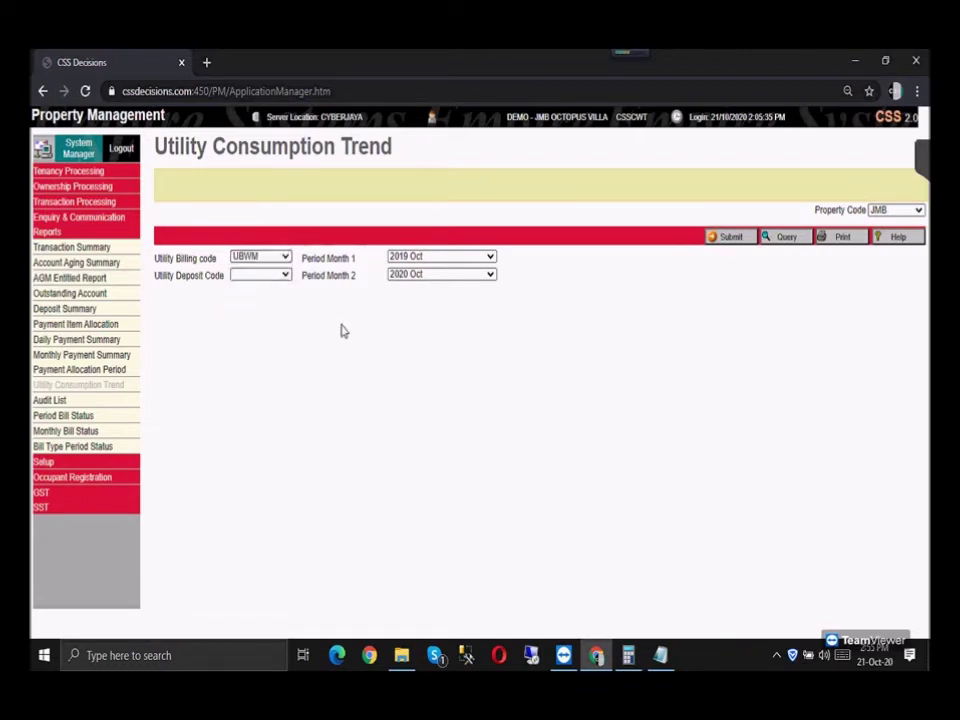
click(260, 276)
click(465, 256)
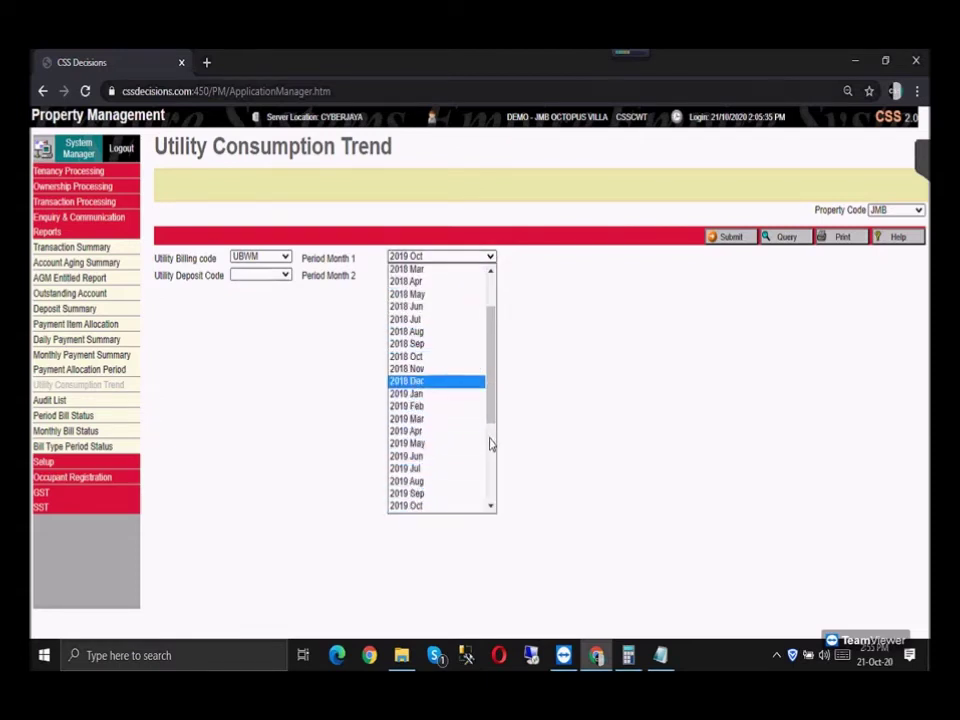
scroll(490, 428, down, 1)
scroll(454, 450, down, 4)
click(435, 381)
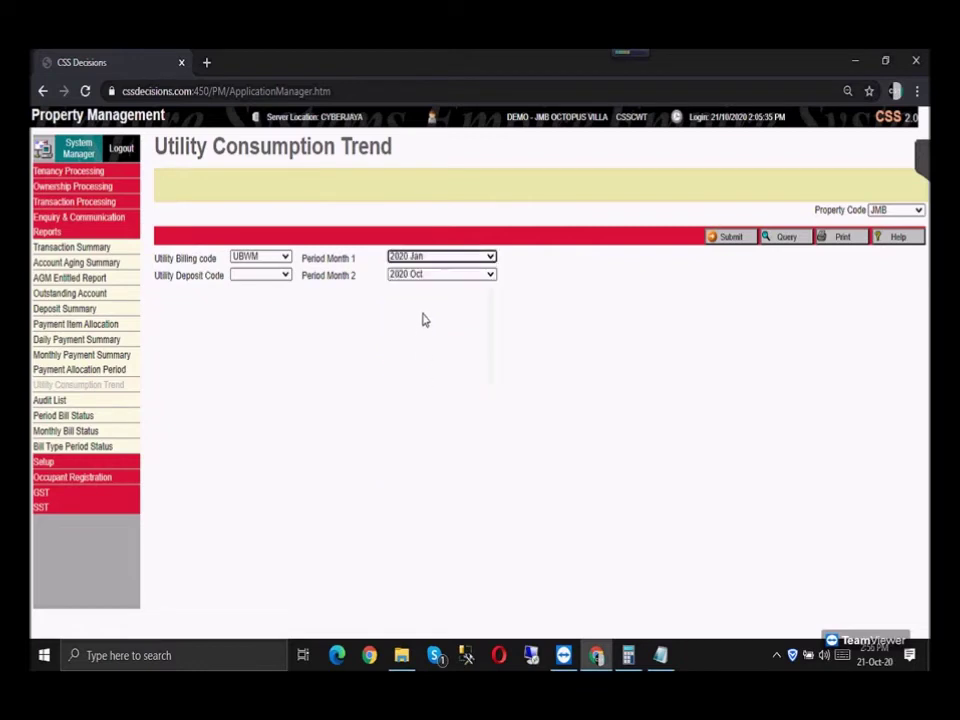
Step: Set Period Month 2 to 2020 Mar and generate the Utility Consumption Trend report
click(437, 279)
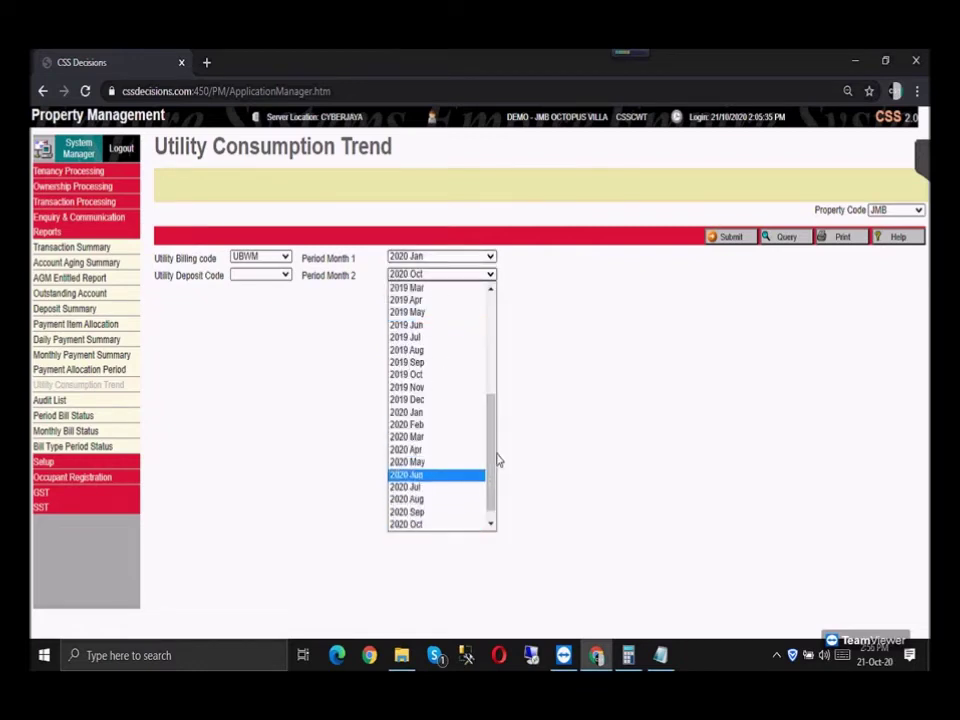
click(432, 438)
click(731, 240)
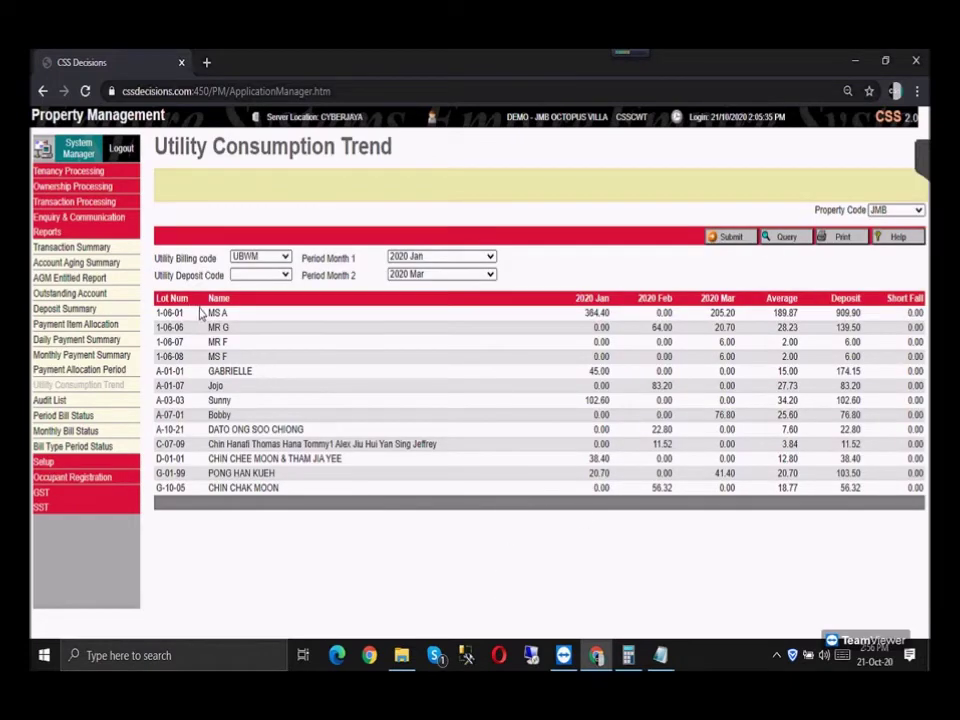
Step: Examine the first lot's consumption for 2020 Jan, Feb and Mar along with its average and deposit amounts
triple_click(229, 316)
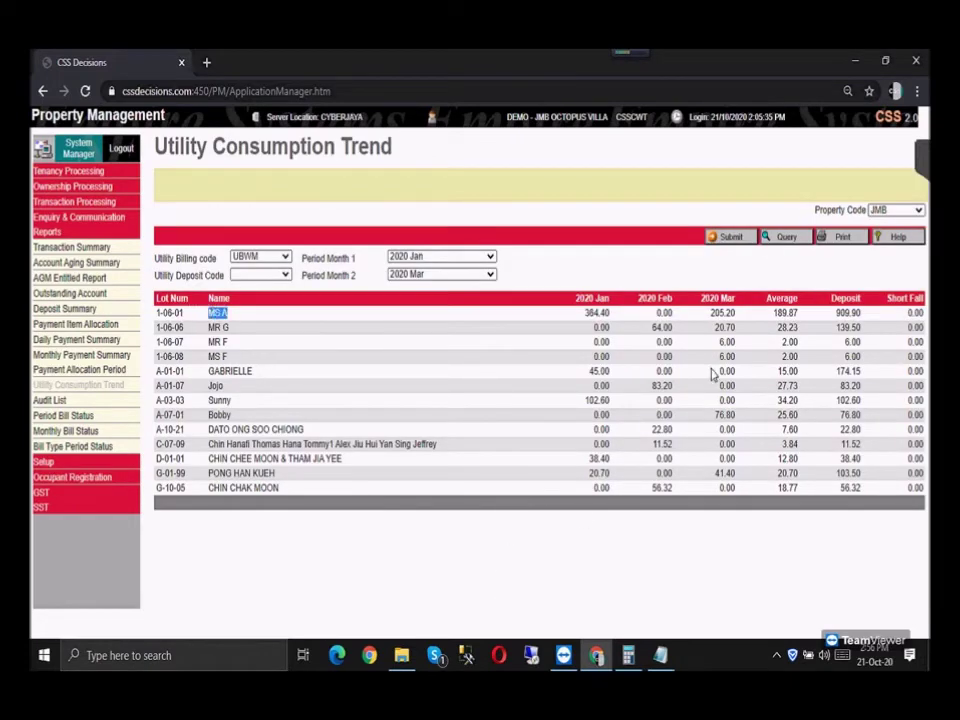
double_click(590, 314)
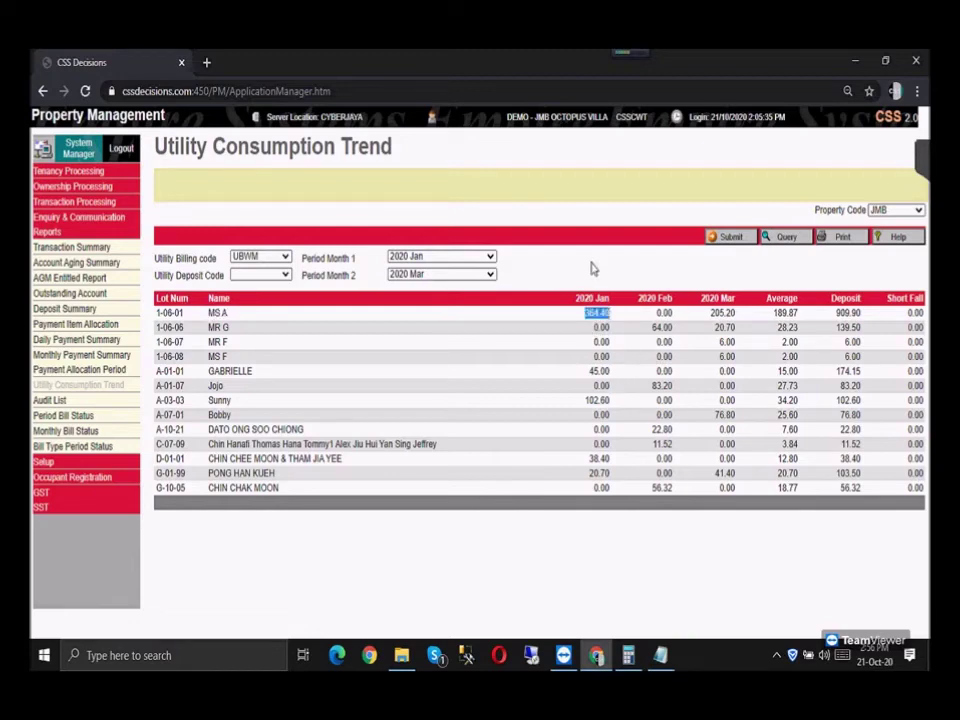
double_click(660, 313)
double_click(720, 313)
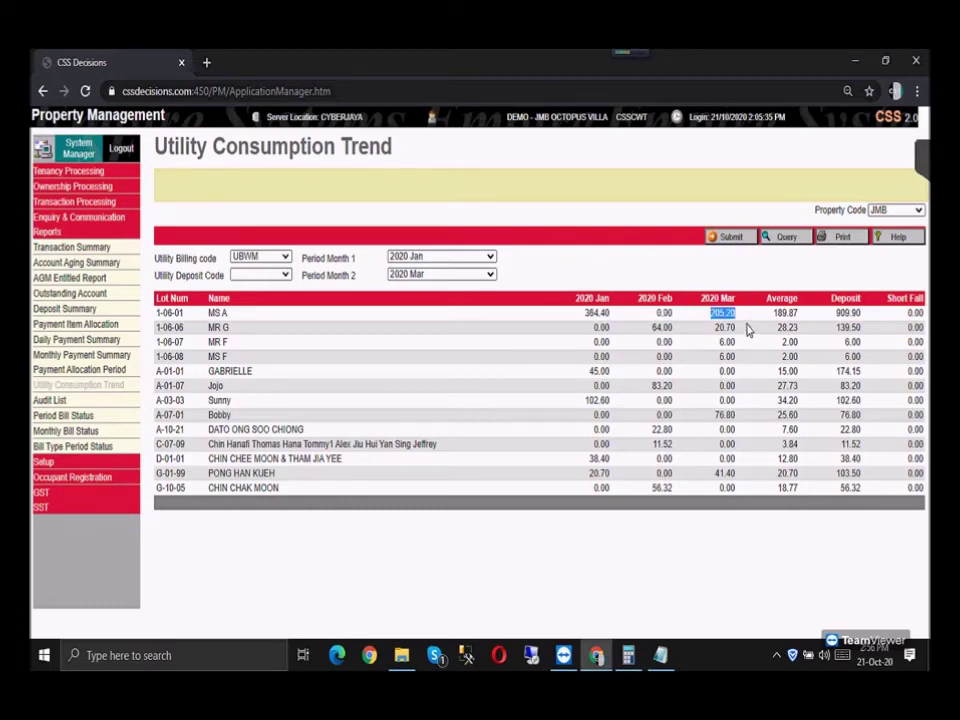
double_click(786, 313)
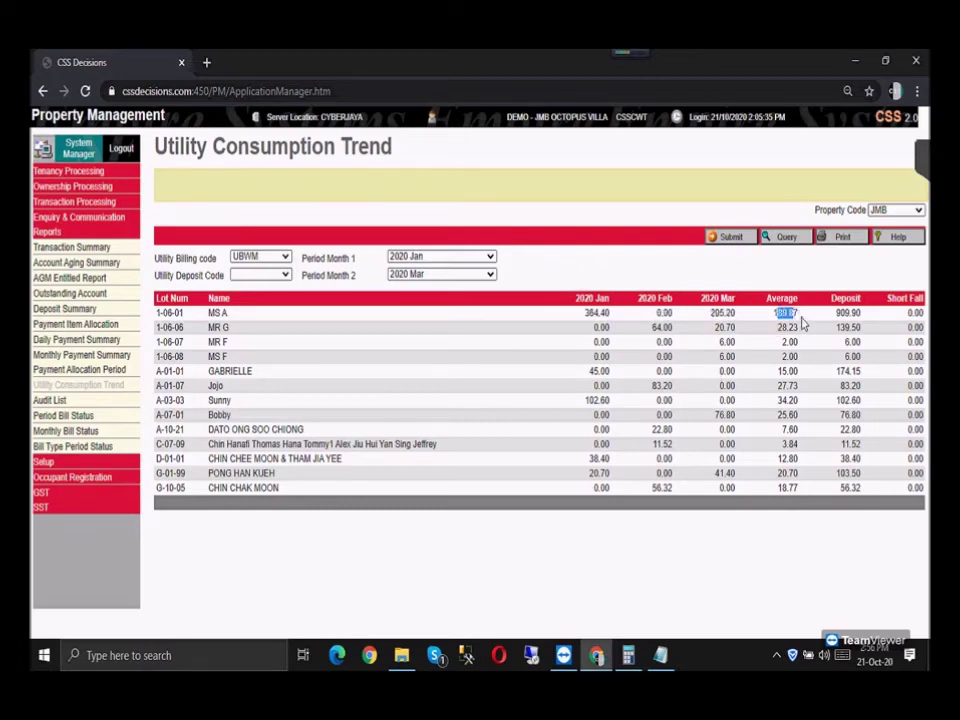
click(879, 312)
drag(836, 313, 862, 314)
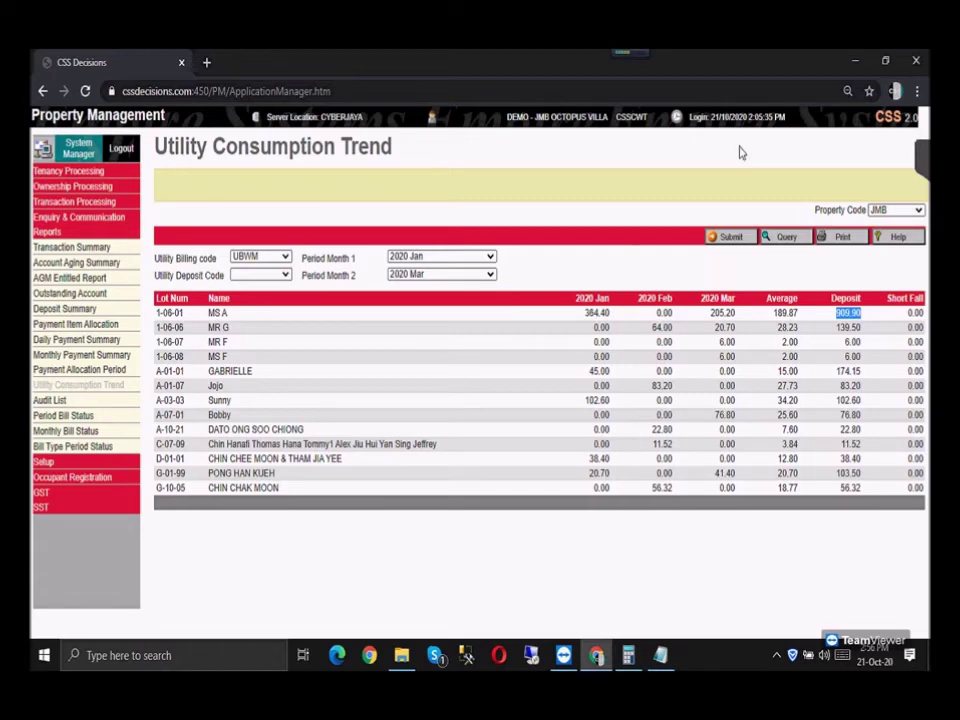
Step: Open the Audit List report and set the document type to Srvc Chrg
click(70, 401)
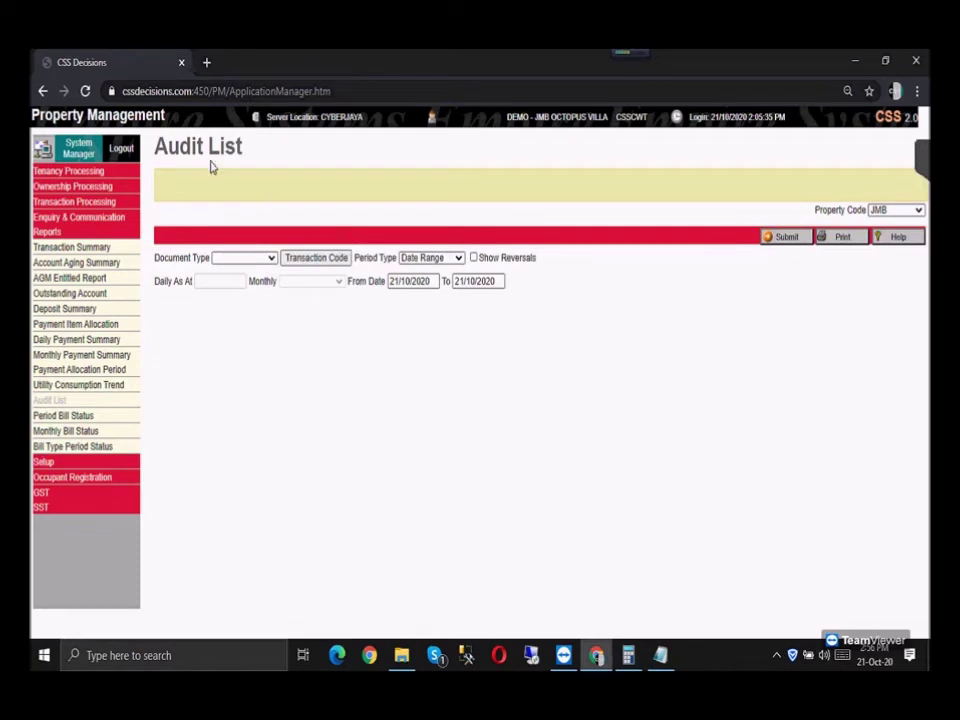
click(254, 263)
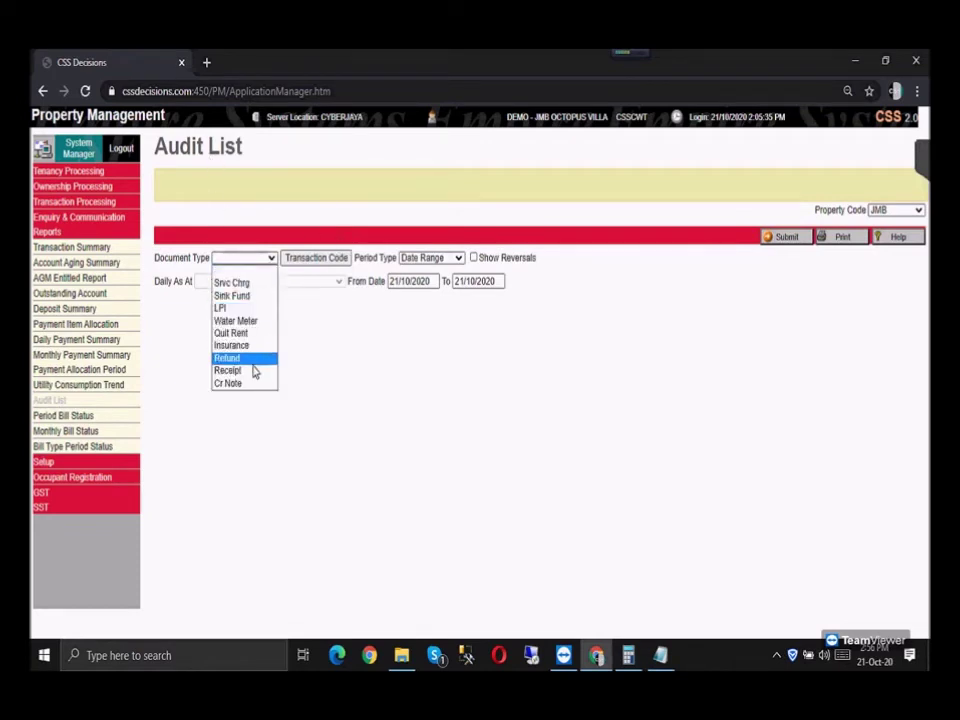
click(255, 283)
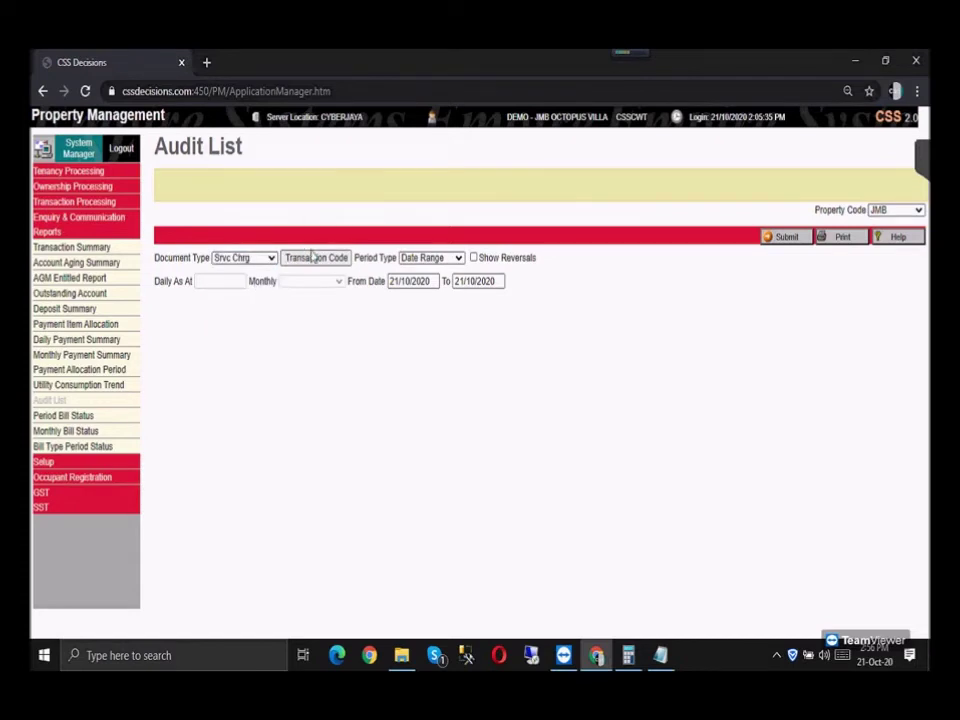
Step: Check the From and To dates of the Date Range period, and try the Daily period type with its as-at date
click(457, 259)
drag(451, 265, 401, 325)
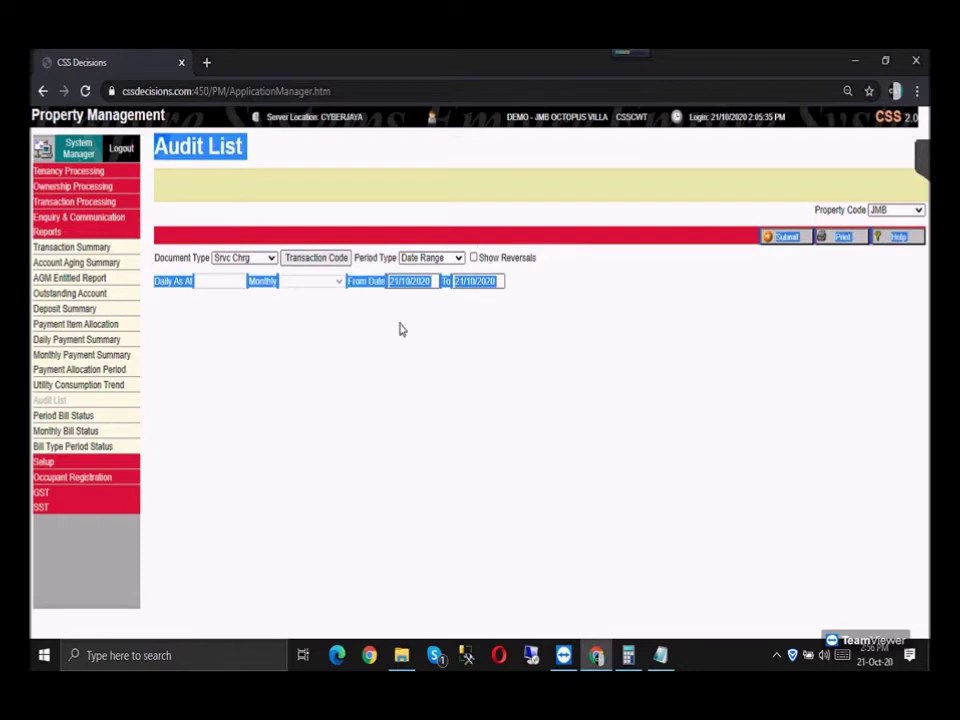
click(429, 281)
drag(429, 281, 377, 281)
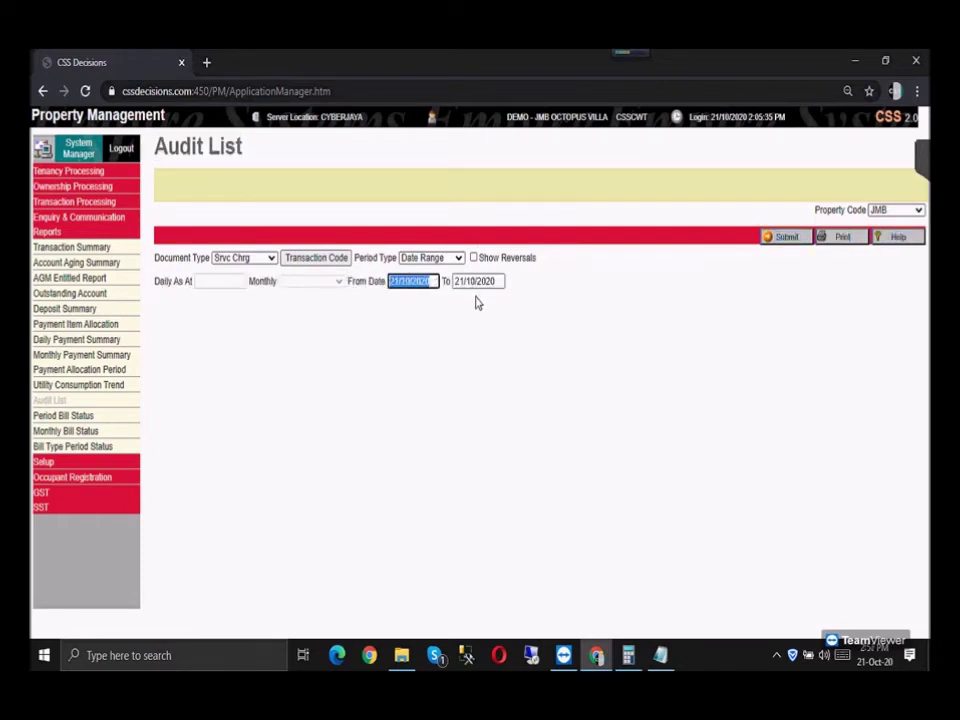
drag(497, 281, 452, 282)
click(445, 338)
click(431, 258)
click(415, 270)
drag(197, 281, 243, 281)
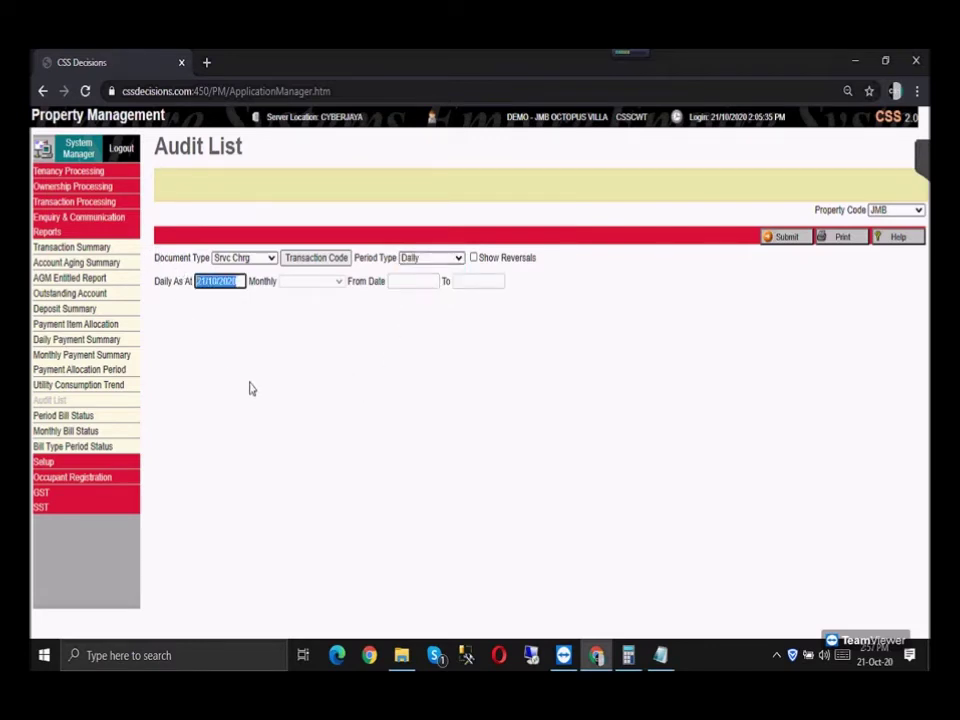
Step: Set the period type to Monthly for 2020 Jan and generate the service charge audit list
click(458, 260)
click(453, 287)
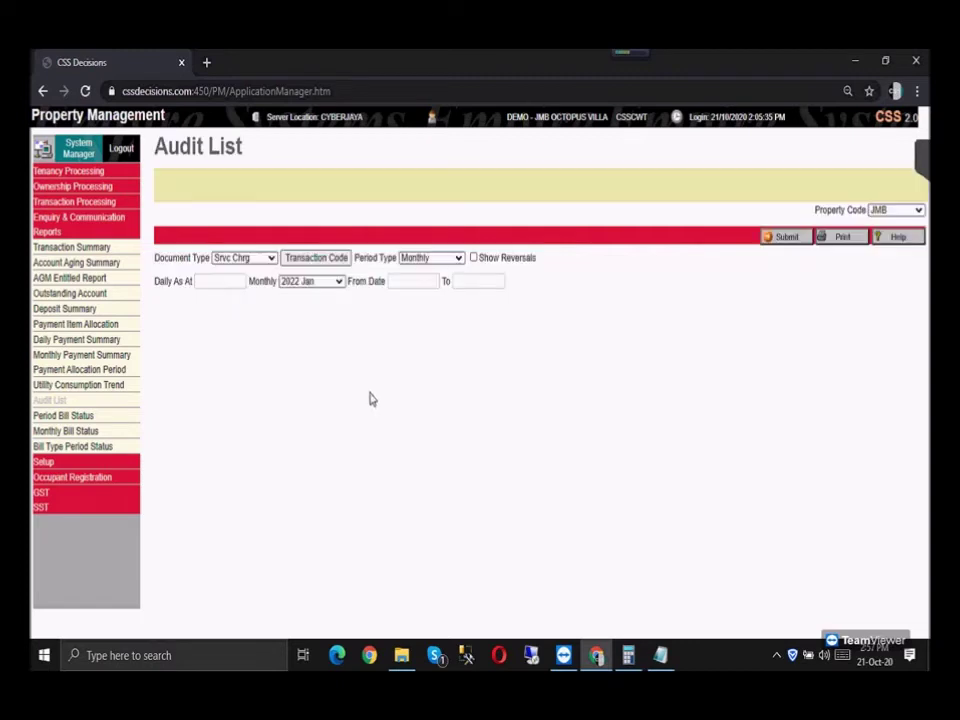
click(315, 281)
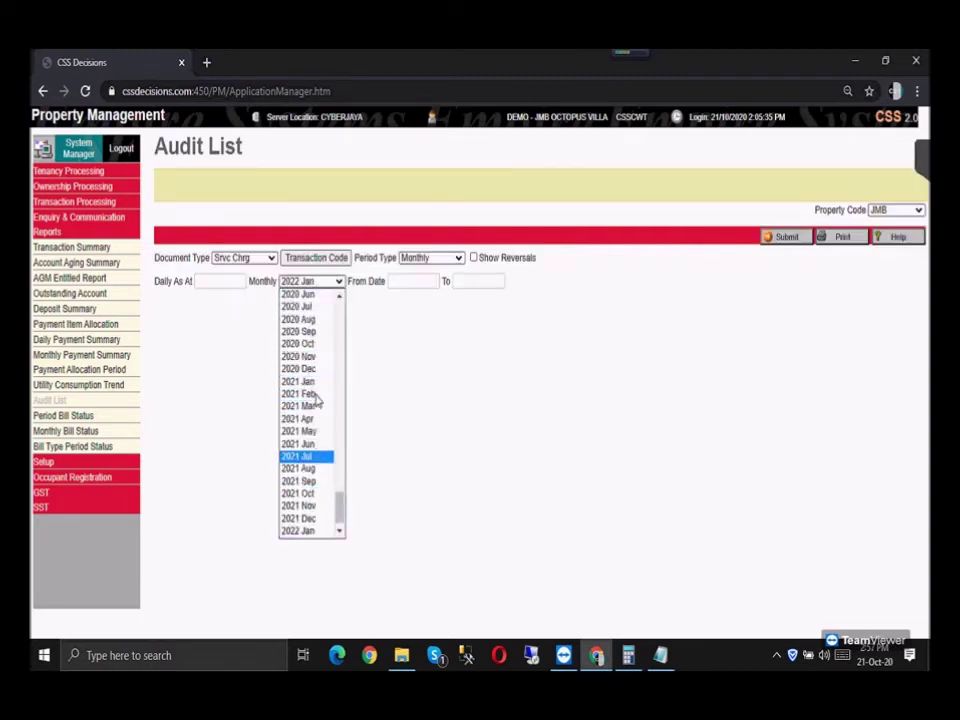
click(416, 390)
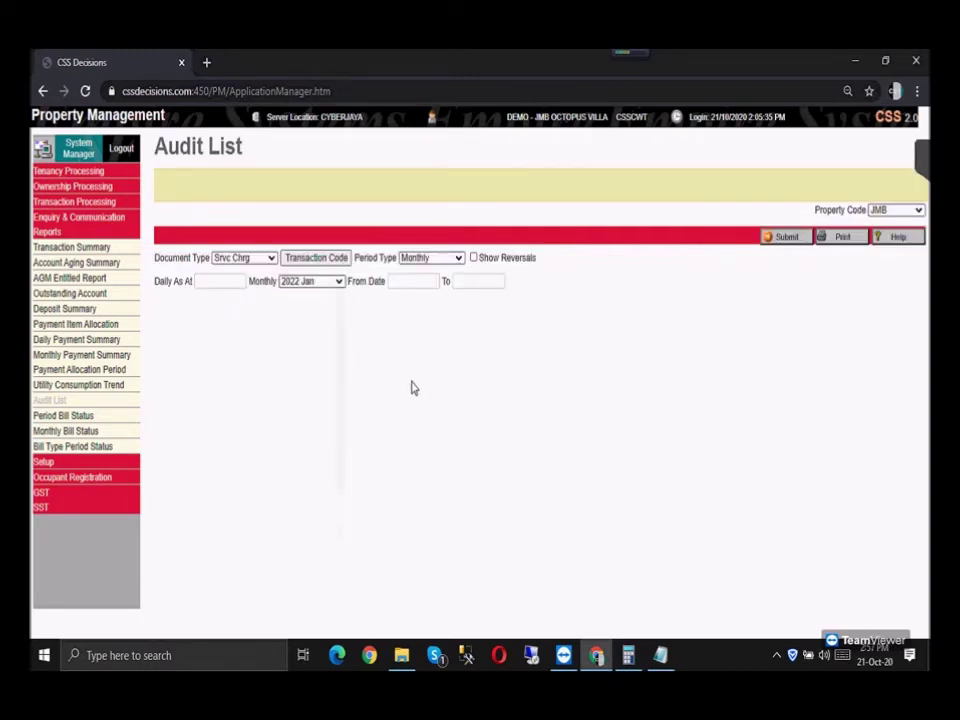
click(336, 283)
scroll(340, 495, up, 2)
scroll(349, 478, up, 6)
scroll(347, 482, down, 1)
click(324, 494)
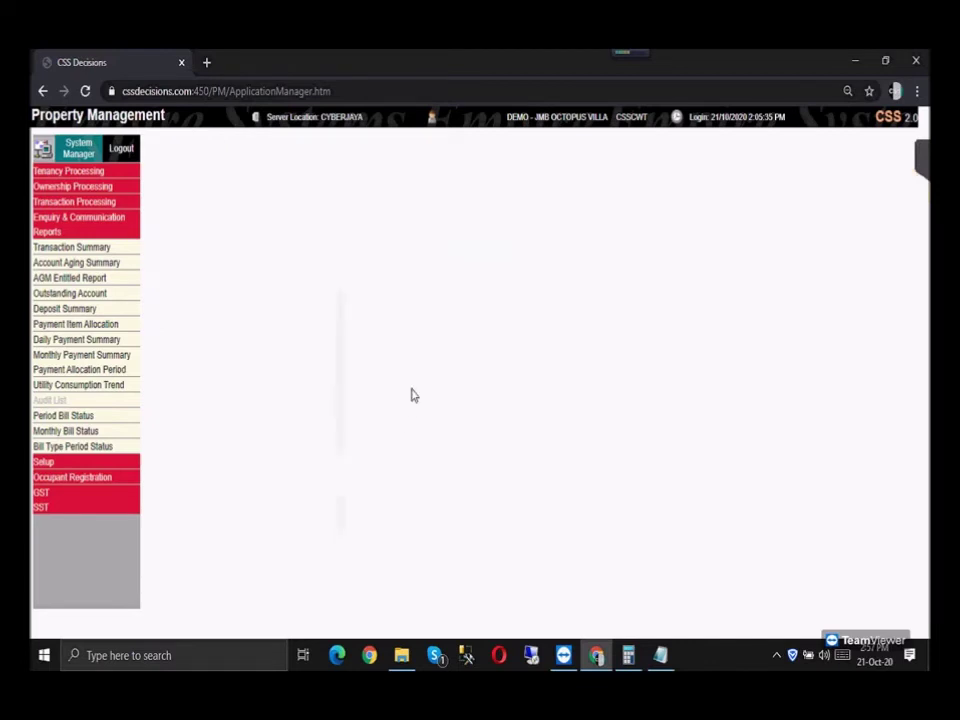
click(799, 243)
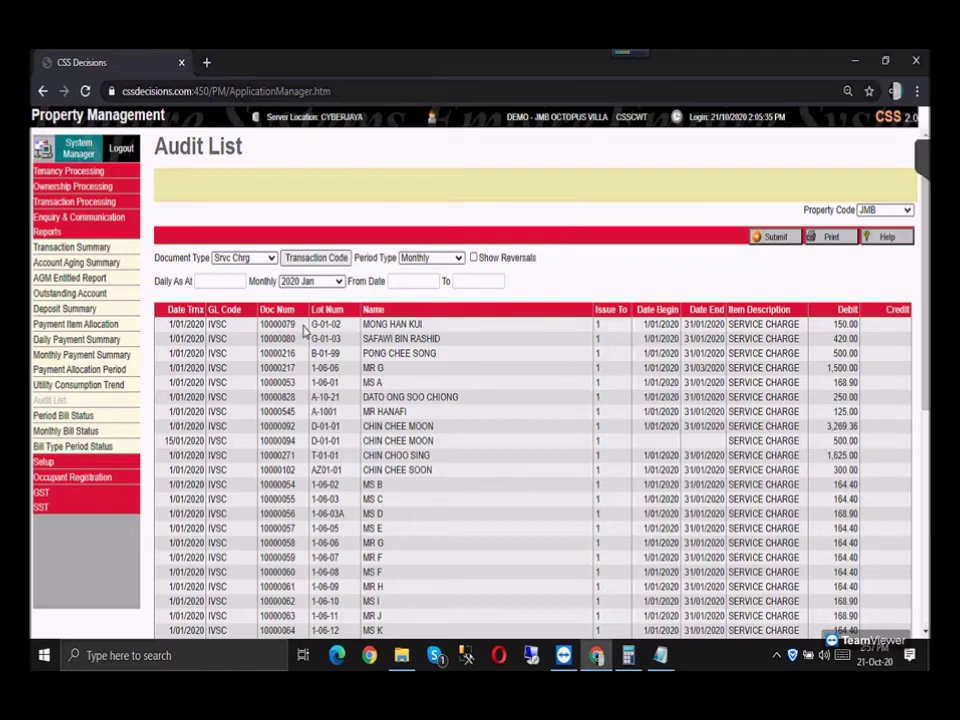
Step: Examine the first entry's lot number, transaction date, document number and debit, and scan the audit list down to its totals
drag(341, 325, 311, 325)
drag(160, 326, 208, 336)
drag(296, 325, 262, 327)
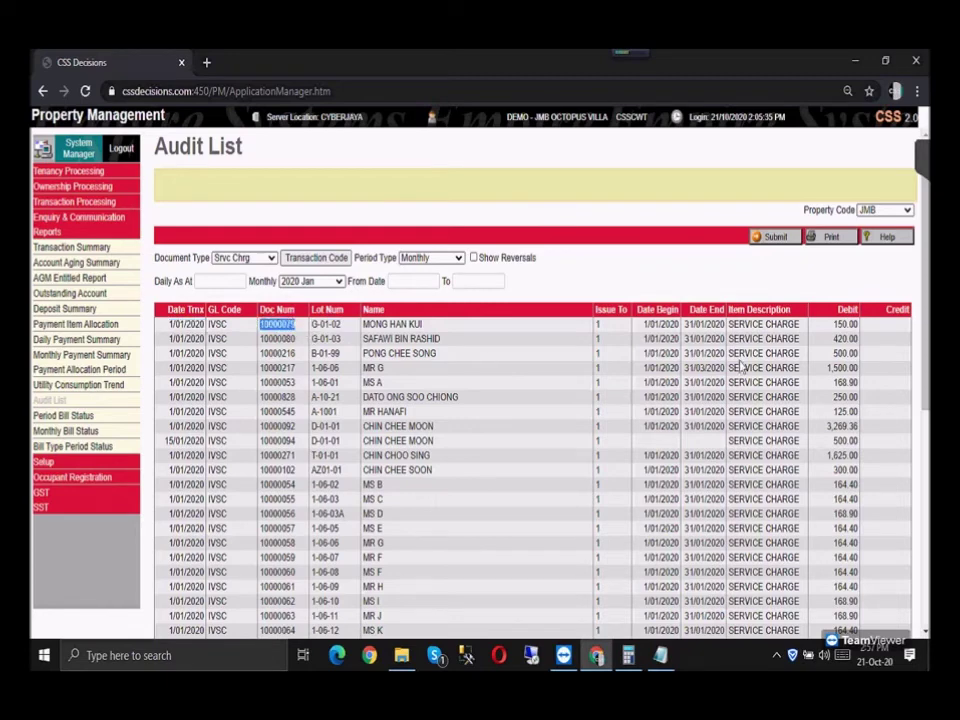
drag(829, 325, 859, 326)
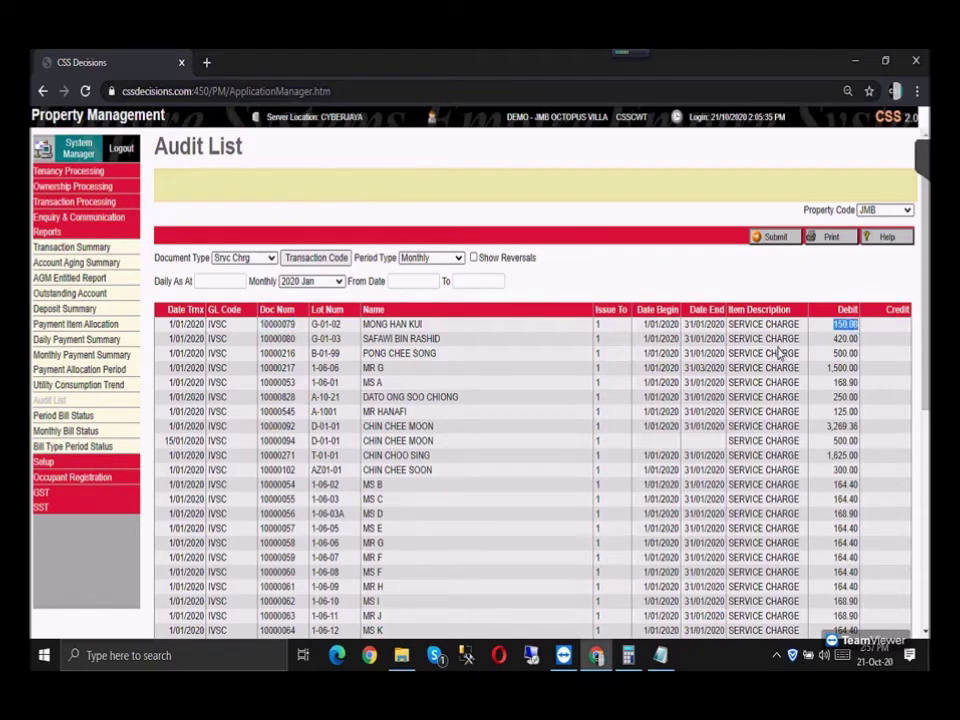
scroll(770, 355, down, 5)
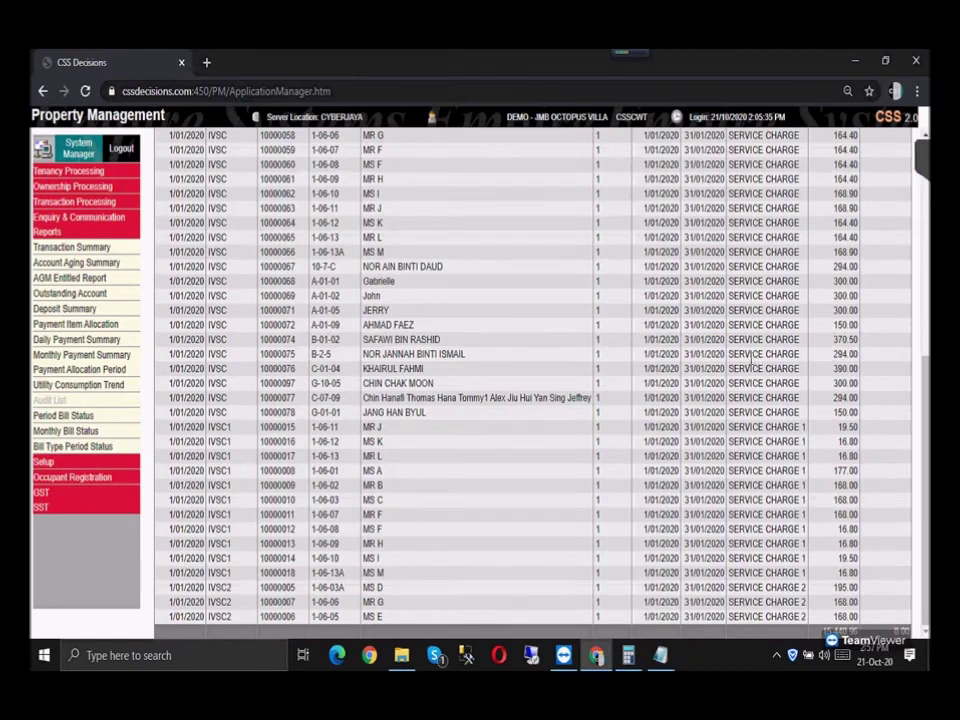
scroll(748, 363, up, 1)
scroll(748, 363, up, 3)
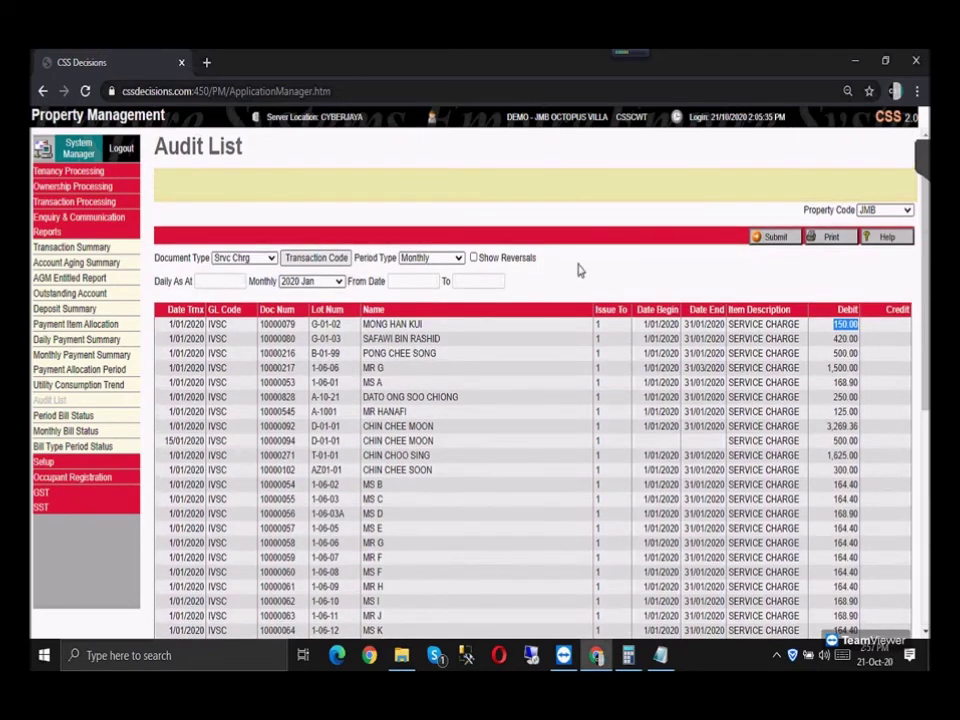
Step: Compare the Transaction Processing functions with the document types available in the Audit List
click(126, 203)
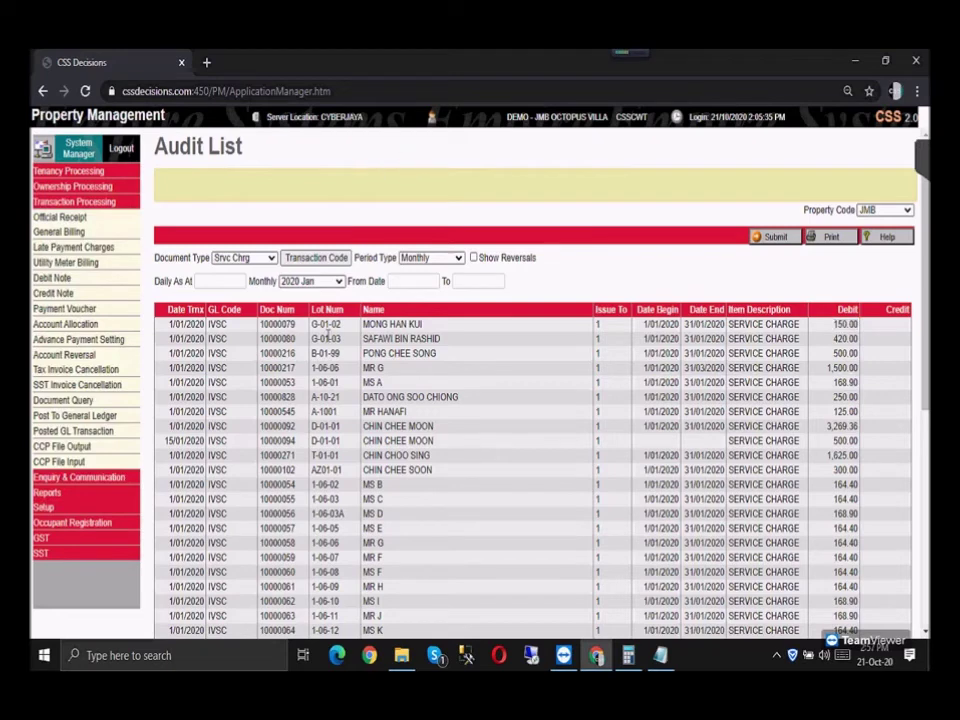
click(245, 261)
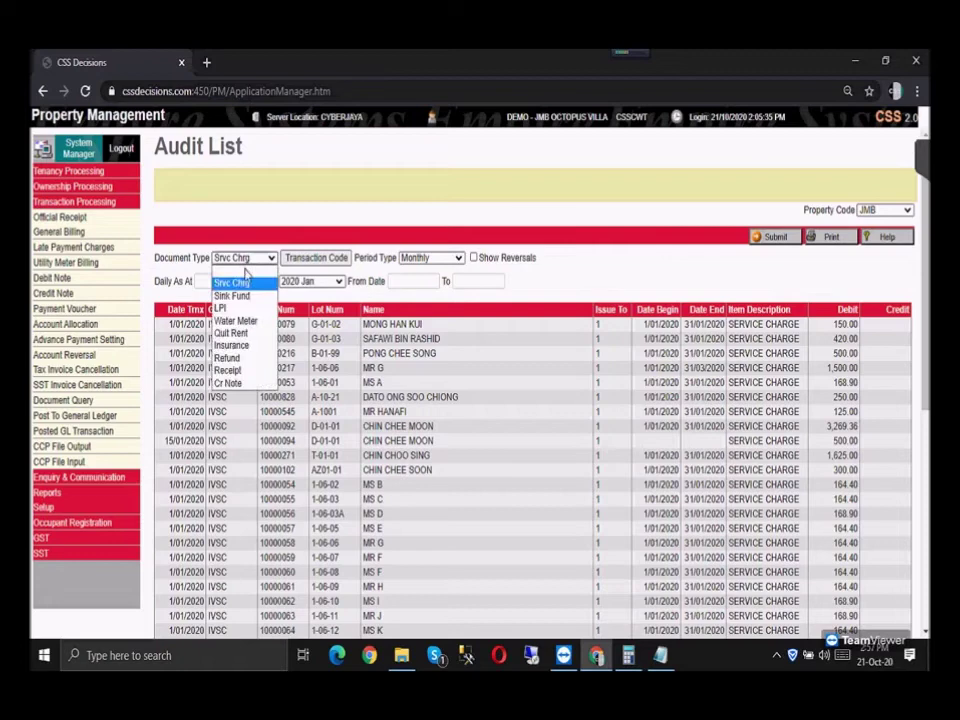
click(581, 191)
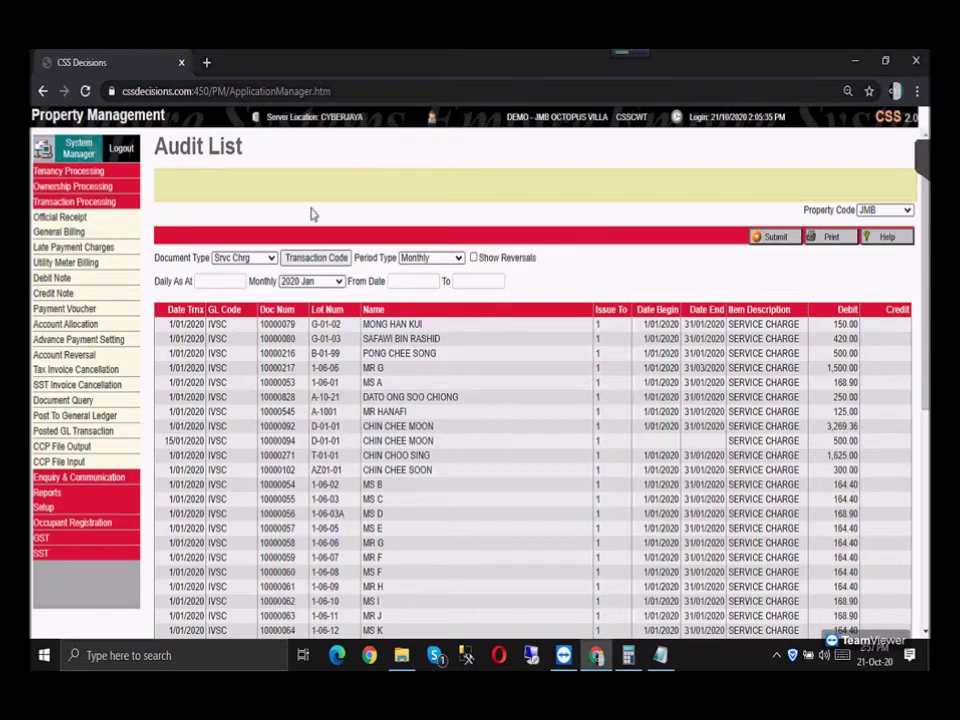
click(249, 260)
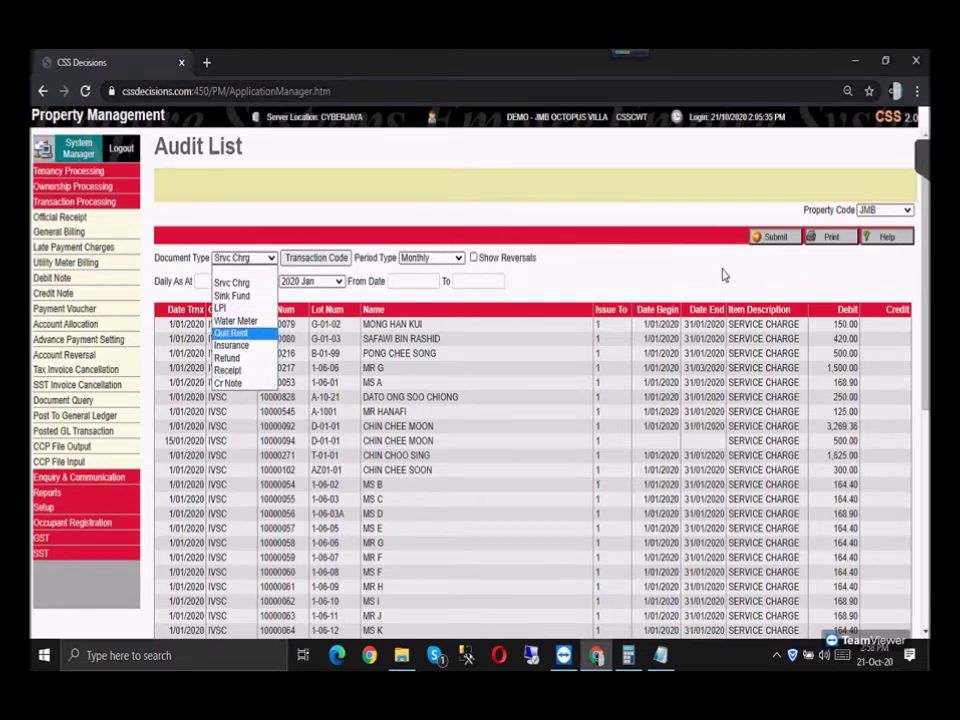
click(524, 172)
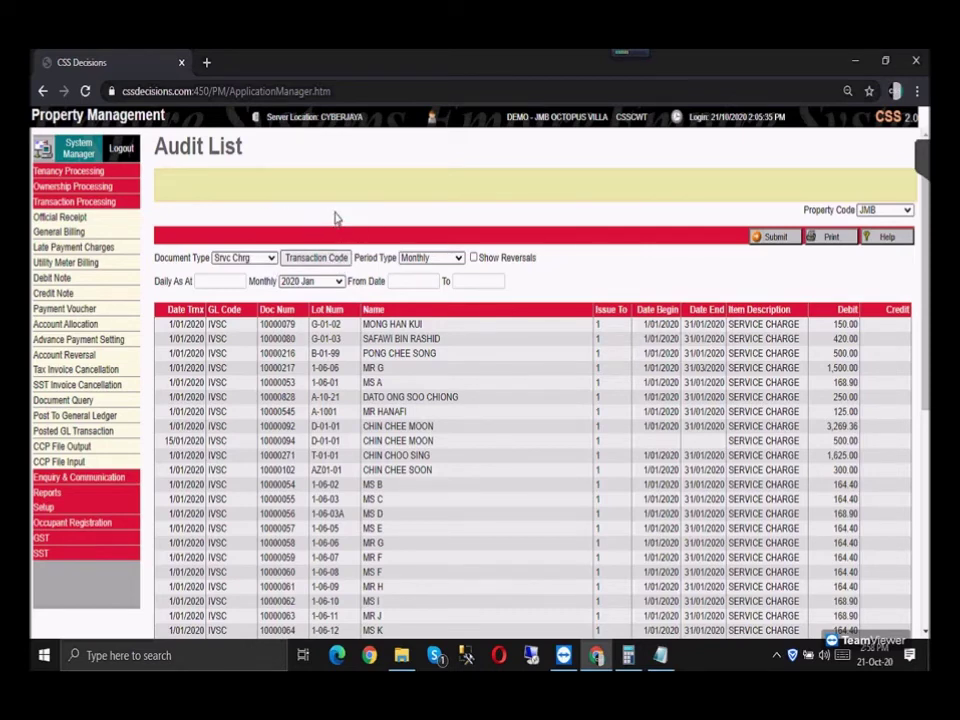
Step: Generate the Period Bill Status report with a period length of 3 months and report content Outstanding
click(47, 493)
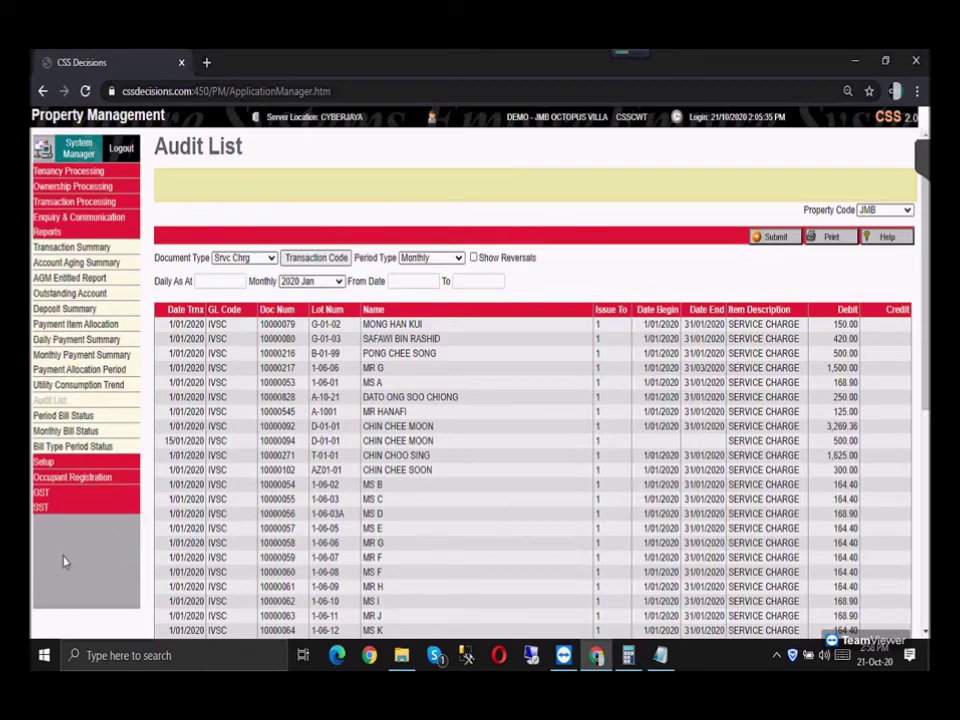
click(70, 415)
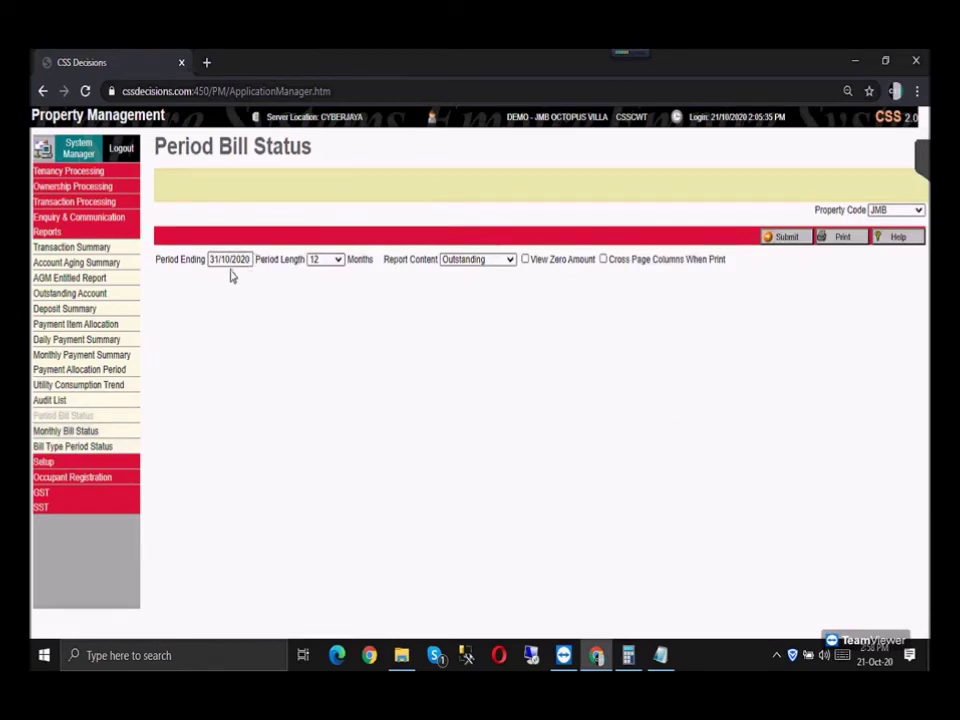
click(325, 259)
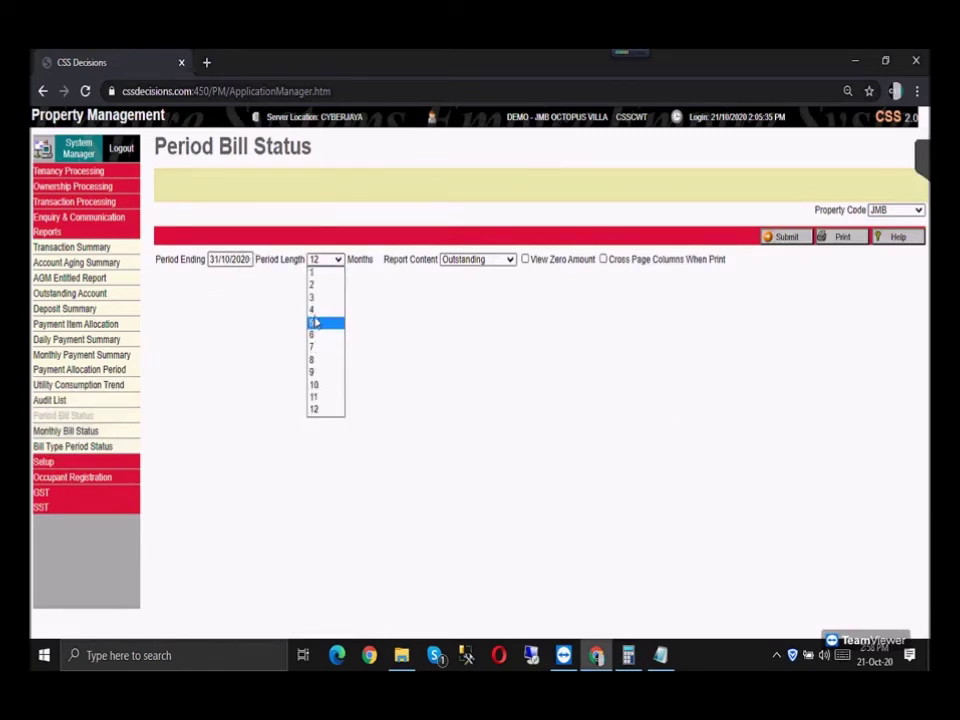
click(317, 299)
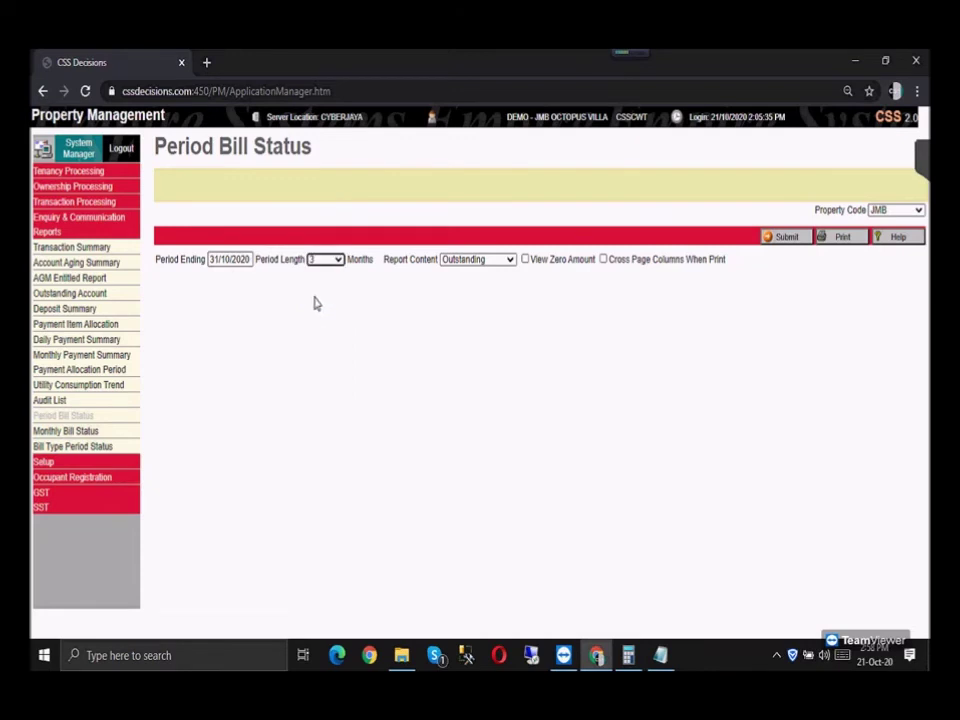
click(486, 259)
click(463, 272)
click(789, 237)
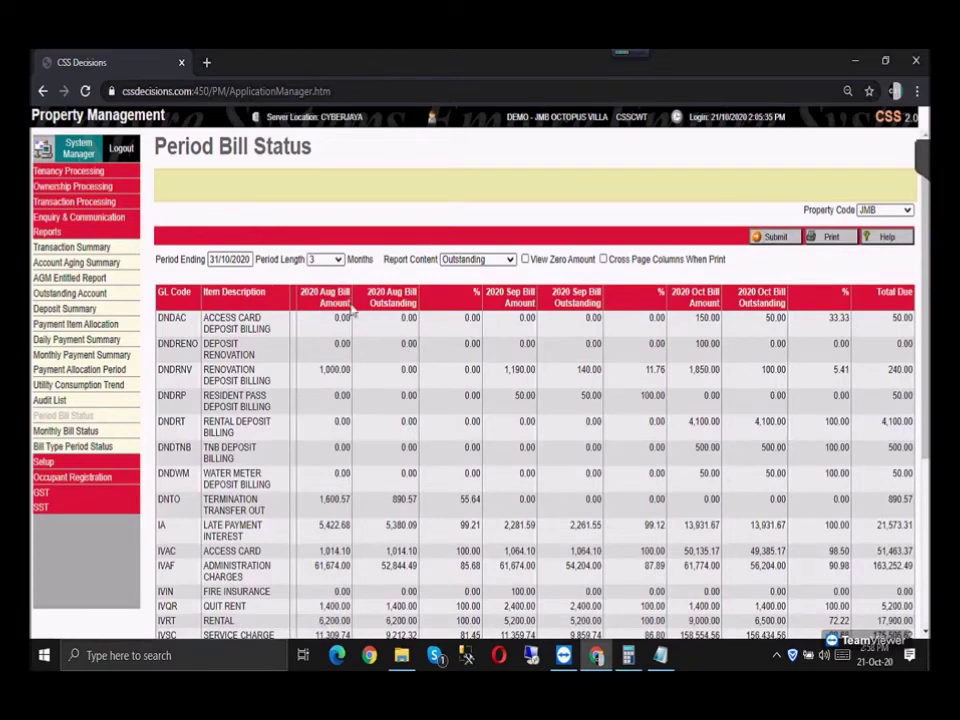
Step: Examine the billed and outstanding amounts per GL code, particularly the 2020 Aug bill amount total
scroll(335, 347, down, 3)
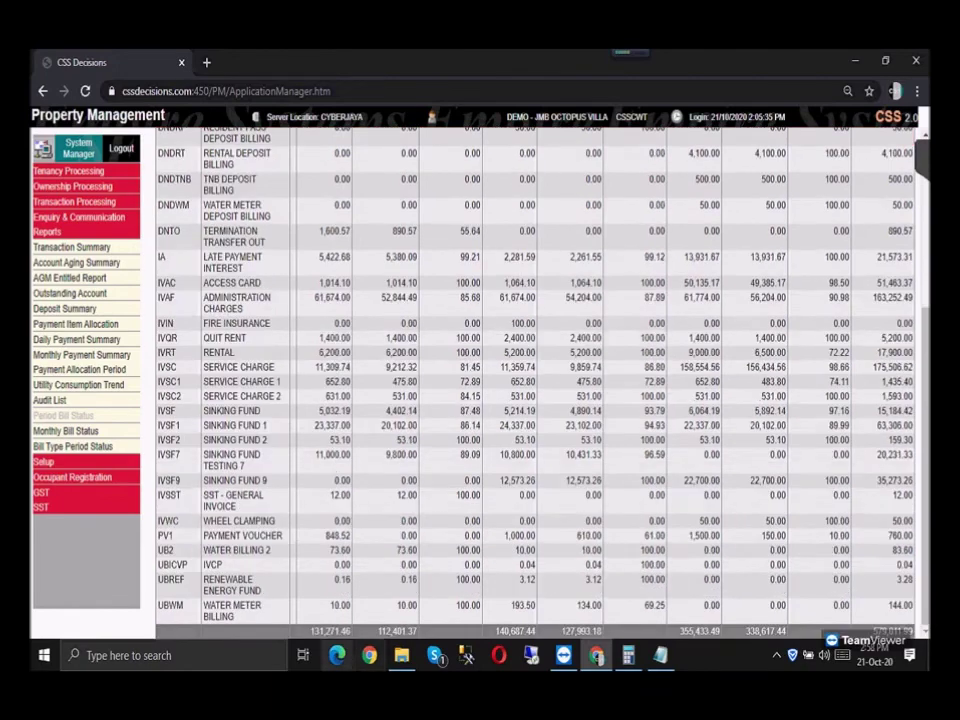
drag(322, 631, 350, 631)
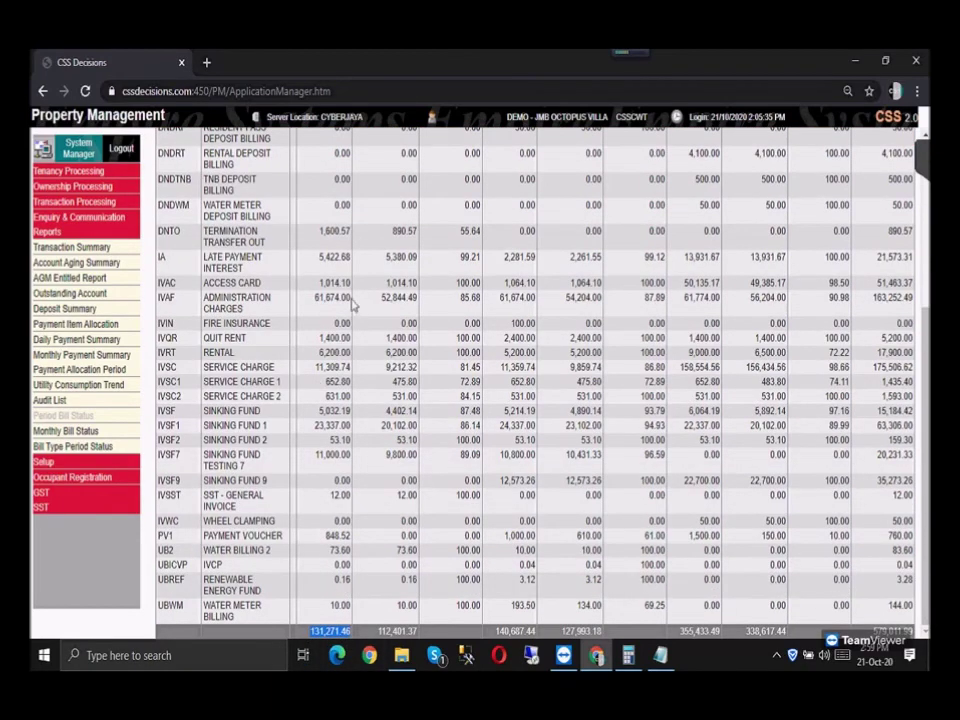
scroll(265, 229, up, 5)
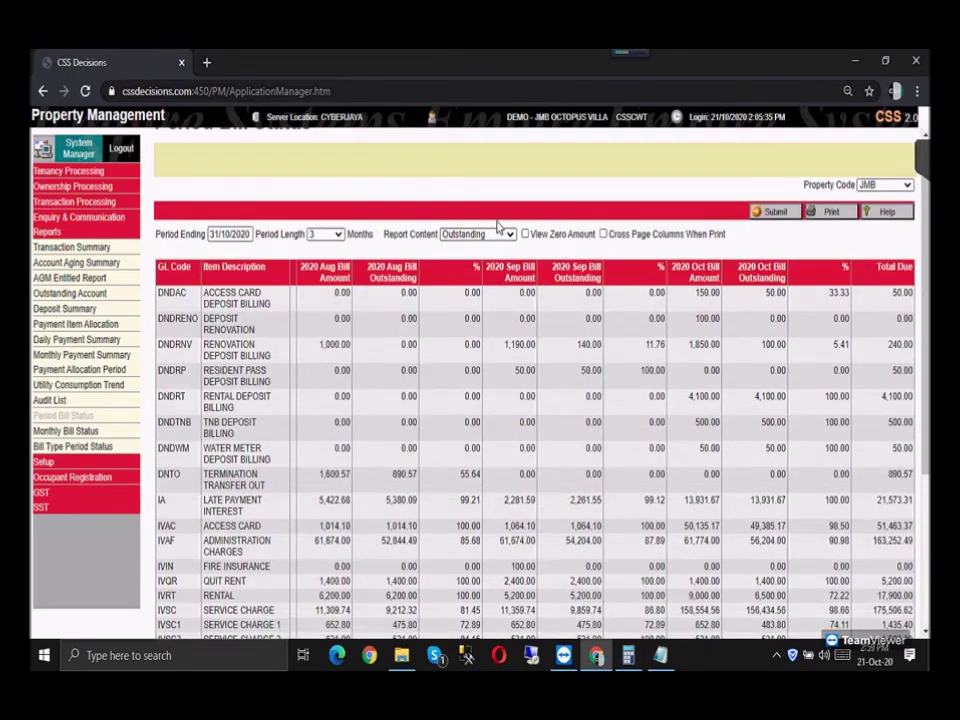
Step: Regenerate the Period Bill Status report with report content Settlement, keeping the period length of 3 months
scroll(386, 314, down, 5)
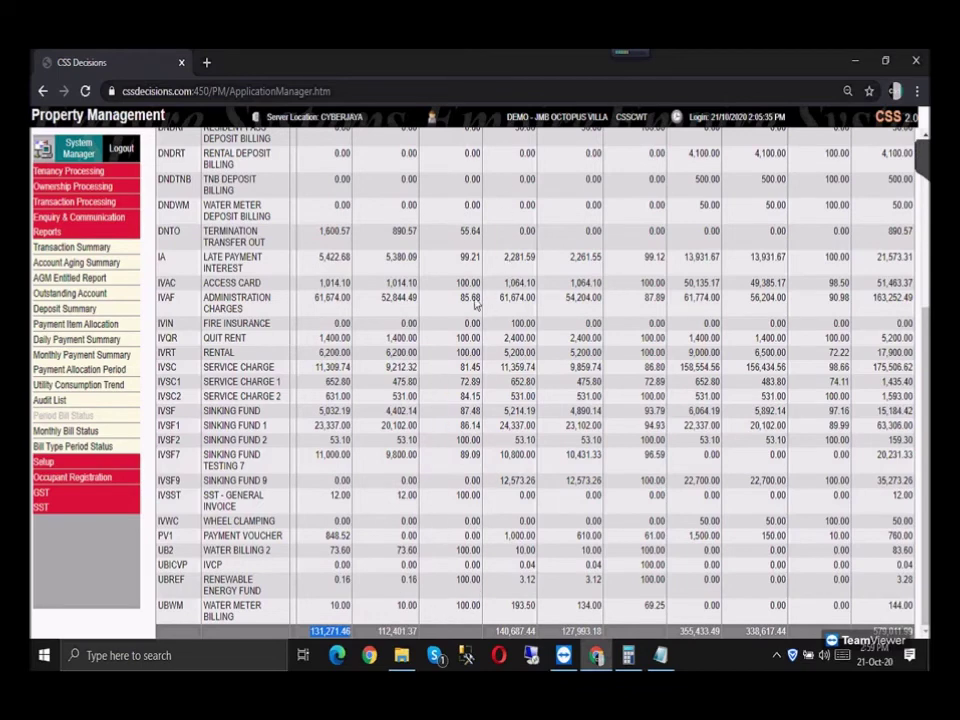
scroll(476, 325, up, 5)
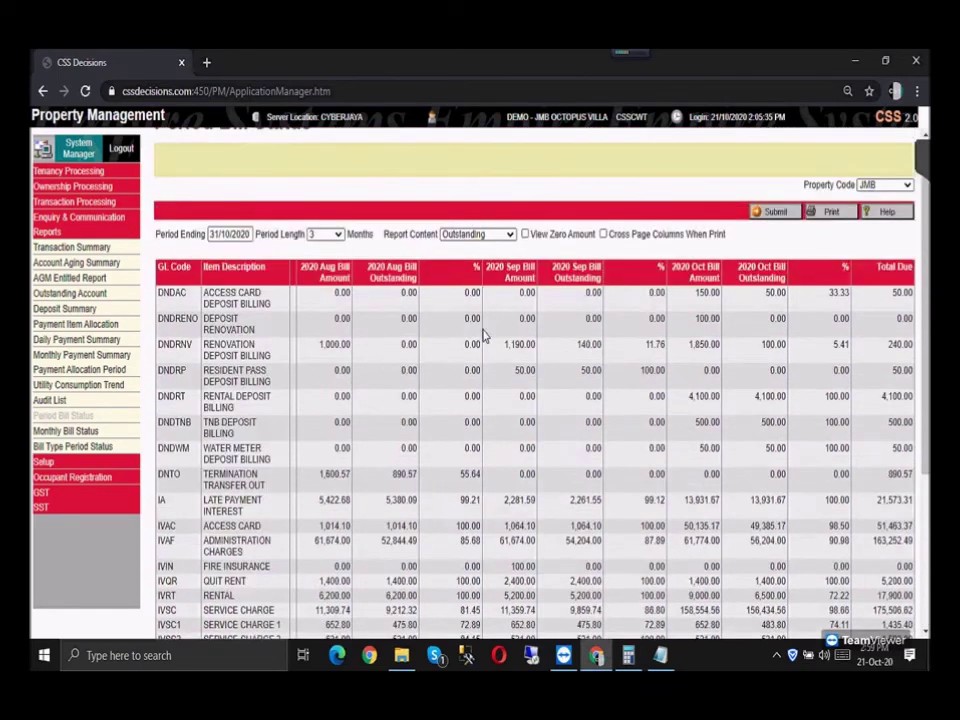
scroll(455, 355, down, 5)
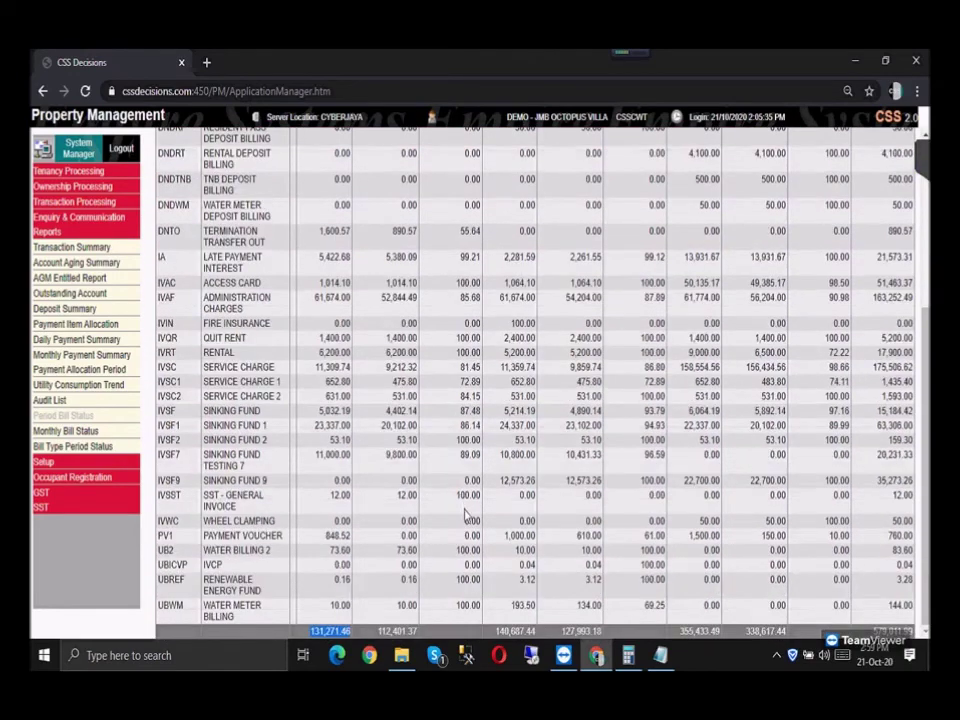
scroll(403, 575, up, 5)
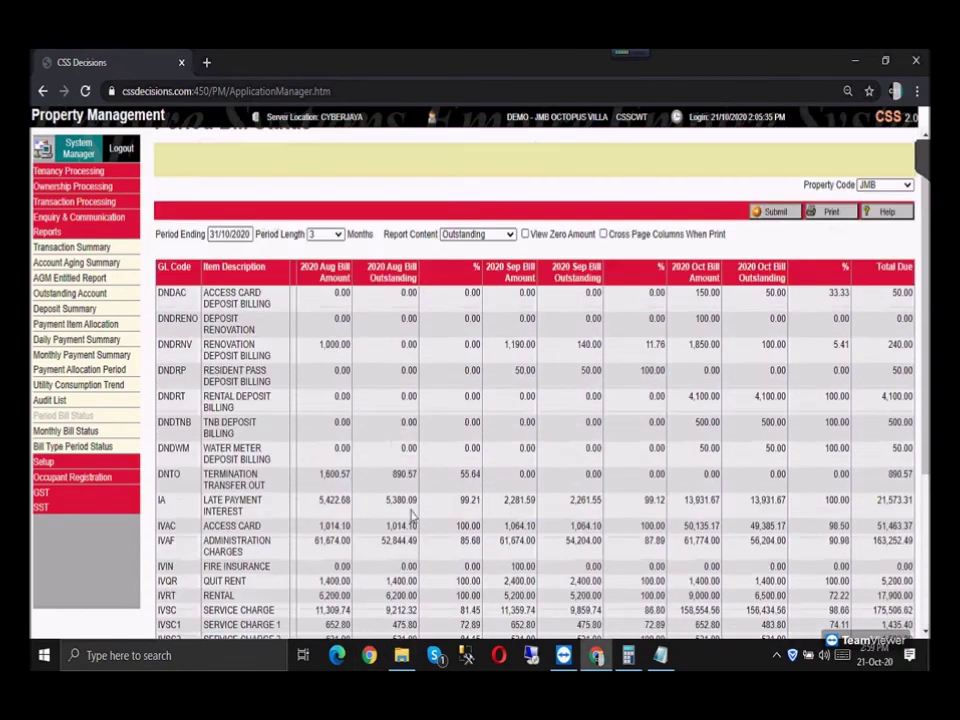
click(476, 235)
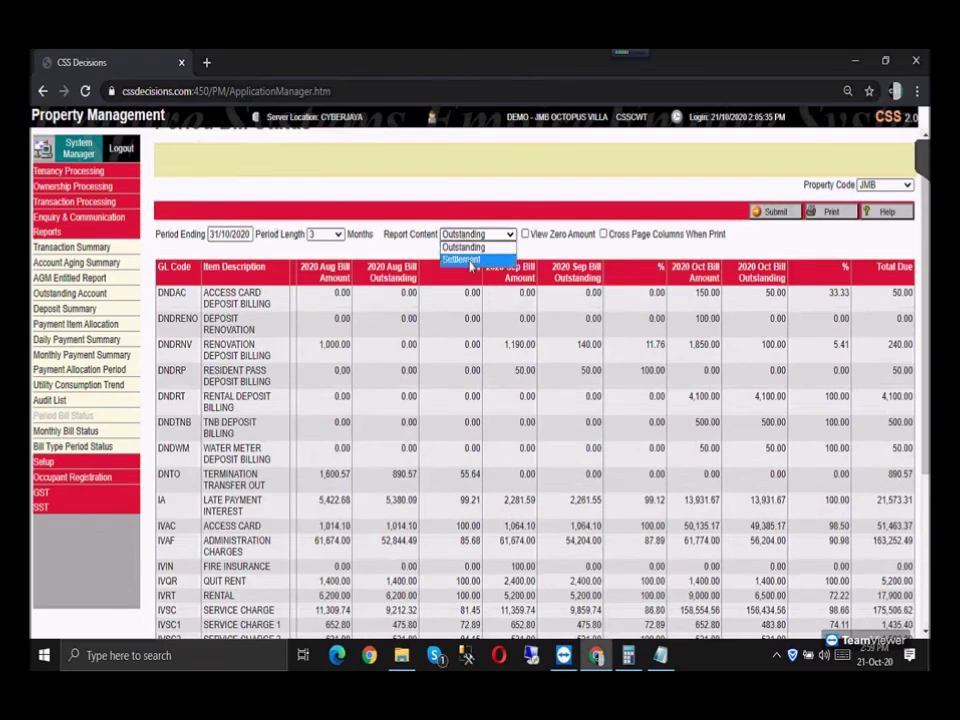
click(471, 262)
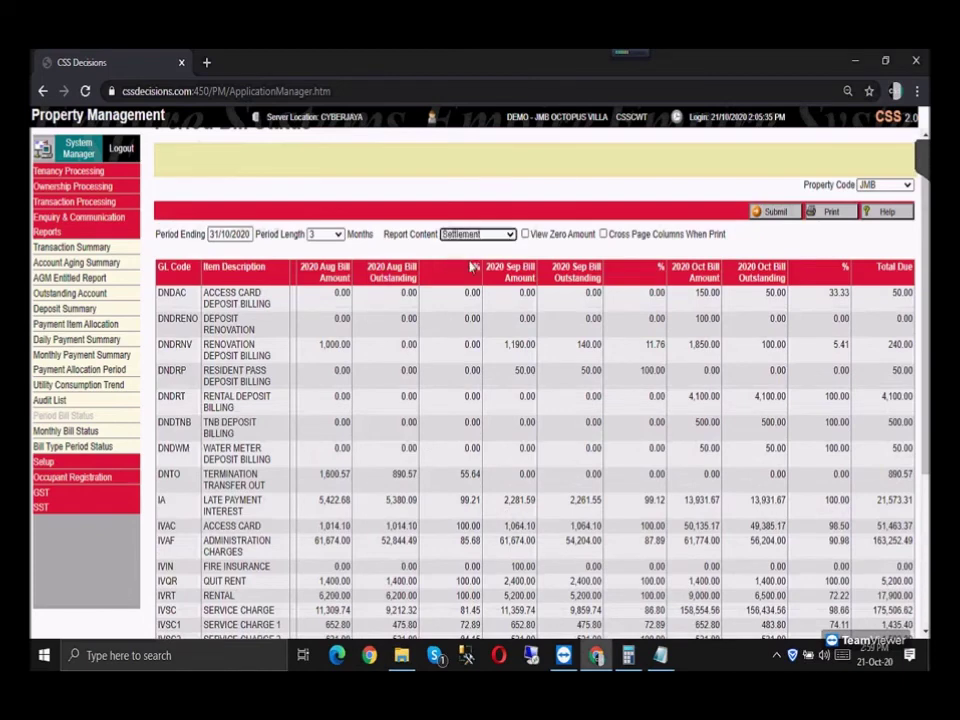
click(791, 241)
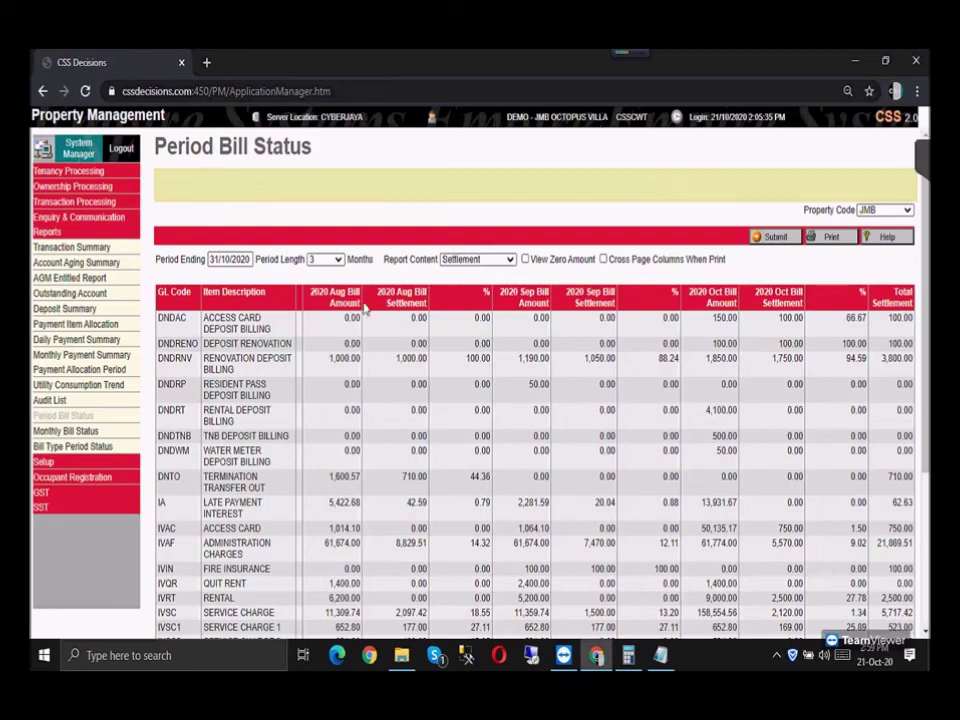
Step: Examine the monthly bill amount and settlement totals of the Period Bill Status report, from August to October 2020
scroll(350, 598, down, 3)
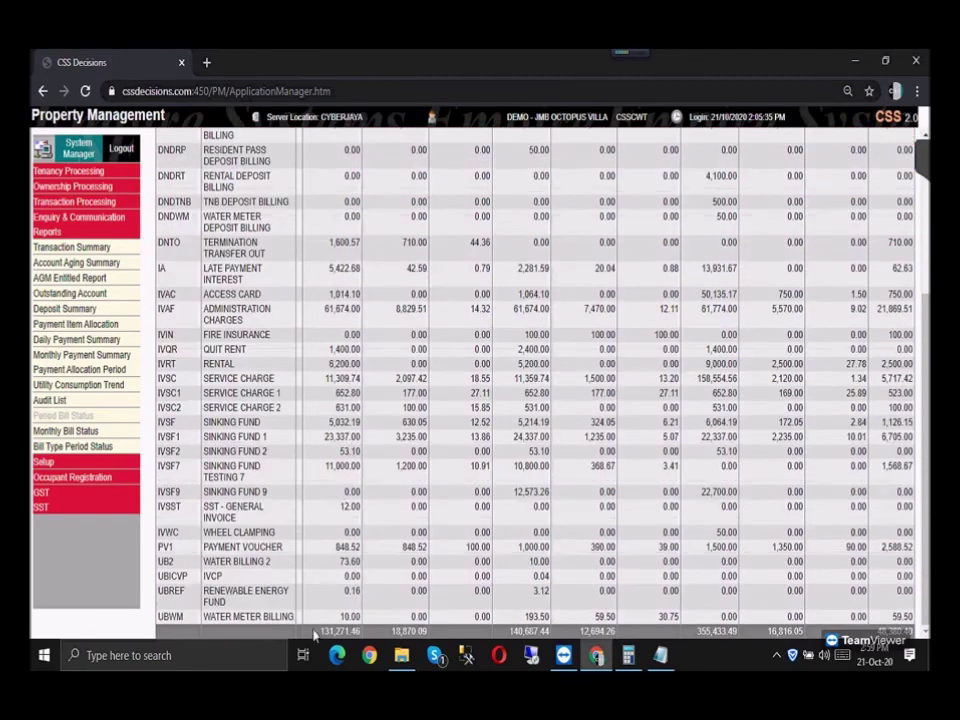
drag(322, 630, 355, 645)
click(404, 629)
drag(390, 631, 432, 632)
scroll(769, 604, up, 1)
scroll(769, 604, down, 1)
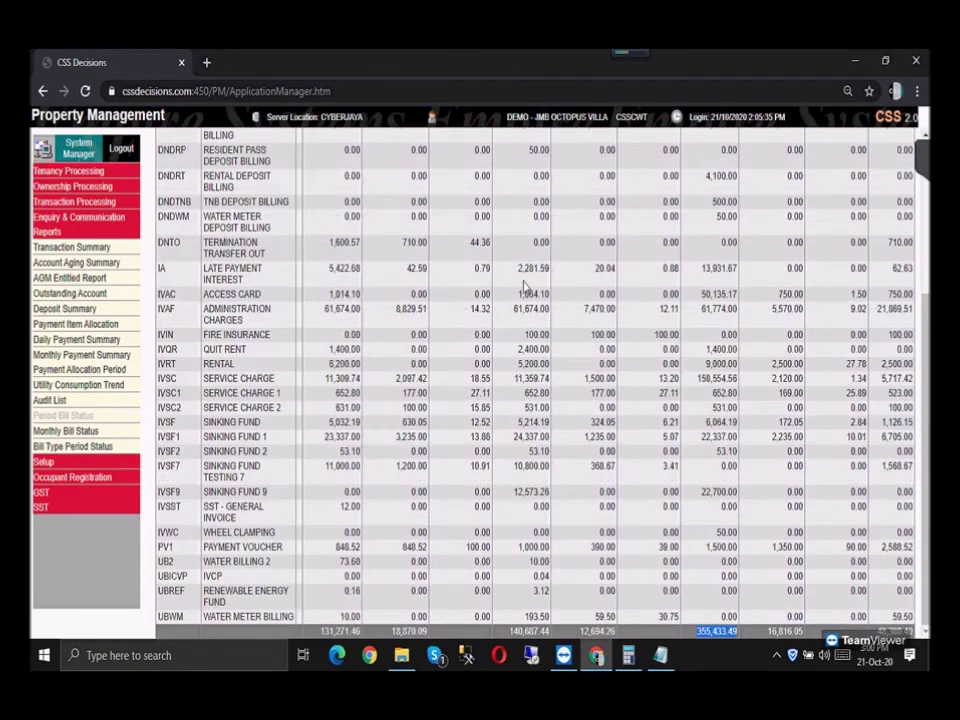
scroll(316, 215, up, 10)
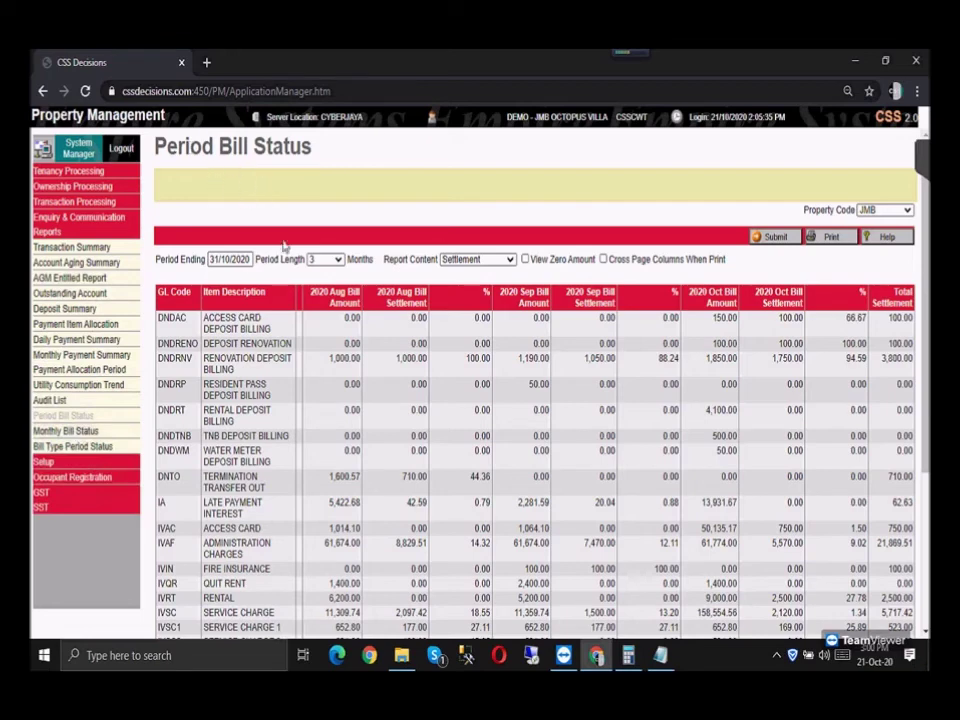
Step: Generate the Monthly Bill Status report for period month 2020 Oct and review its billed, settled and outstanding amounts
click(62, 433)
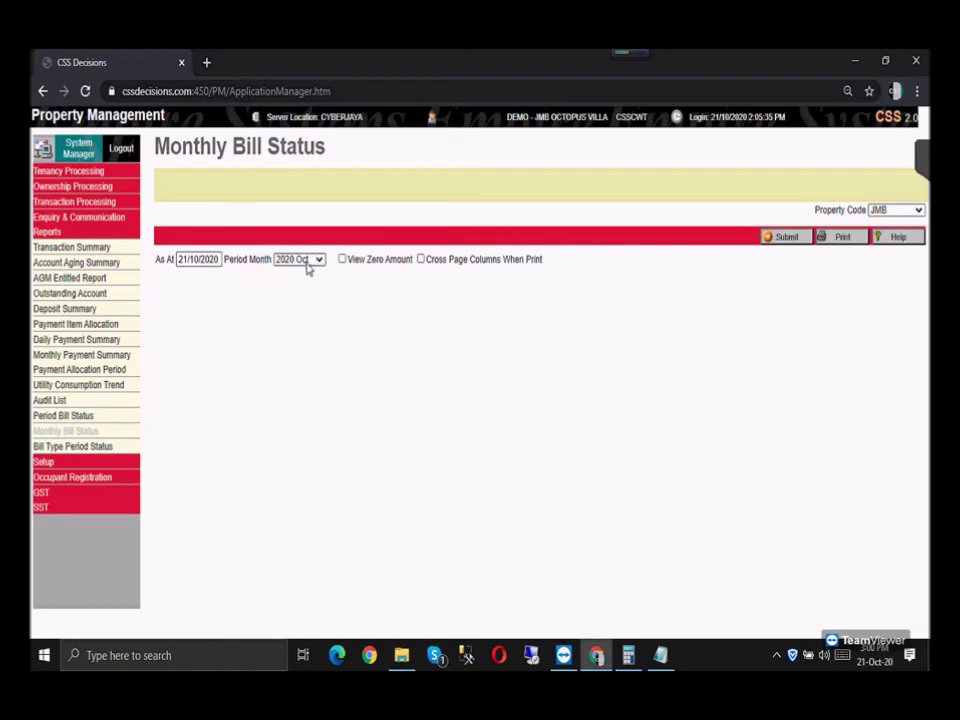
click(768, 240)
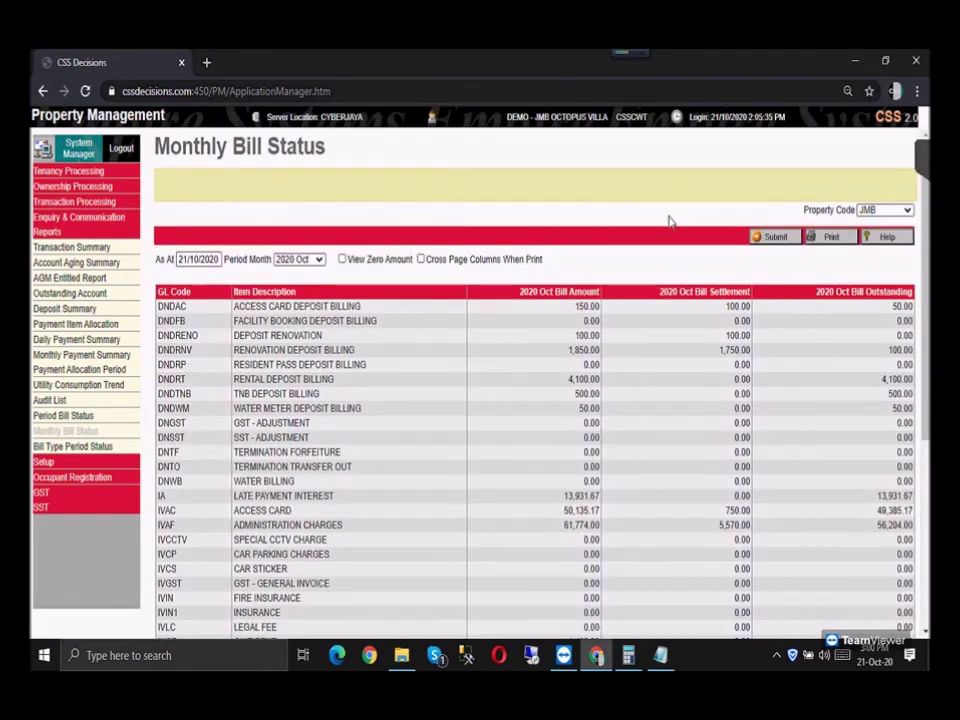
drag(665, 204, 643, 225)
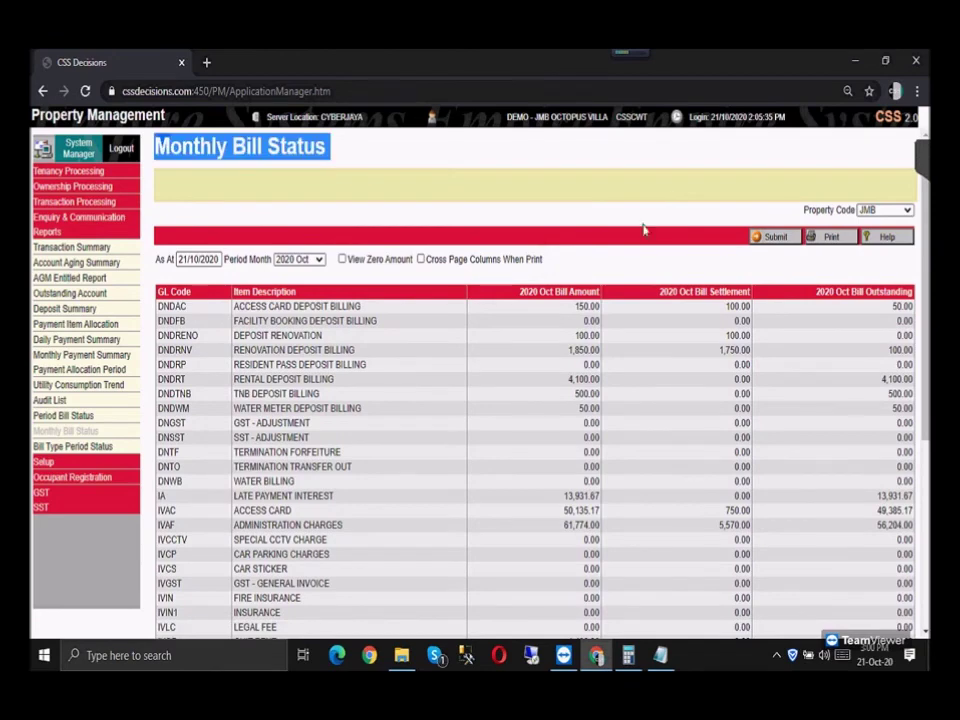
scroll(414, 336, down, 5)
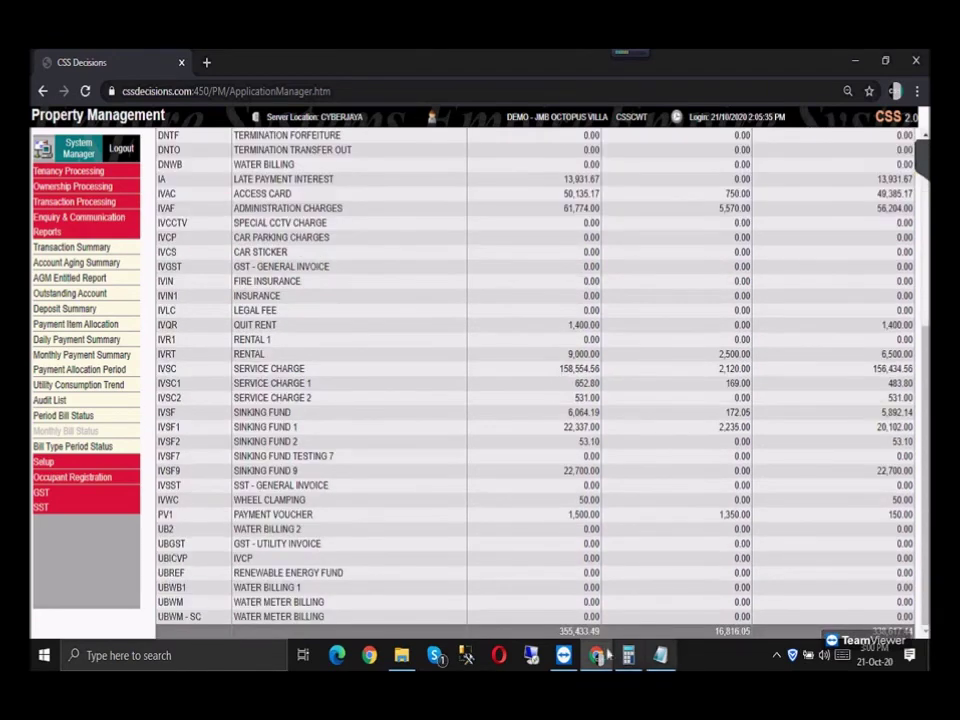
scroll(624, 538, up, 5)
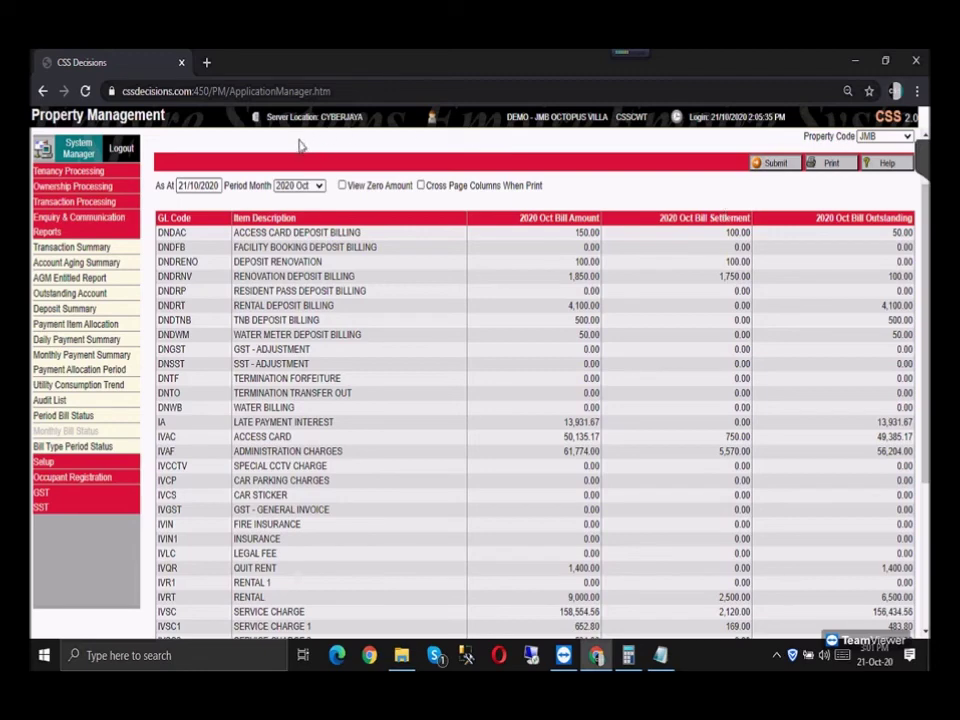
Step: Generate the Bill Type Period Status report with a period length of 1 month and GL code IA
click(82, 450)
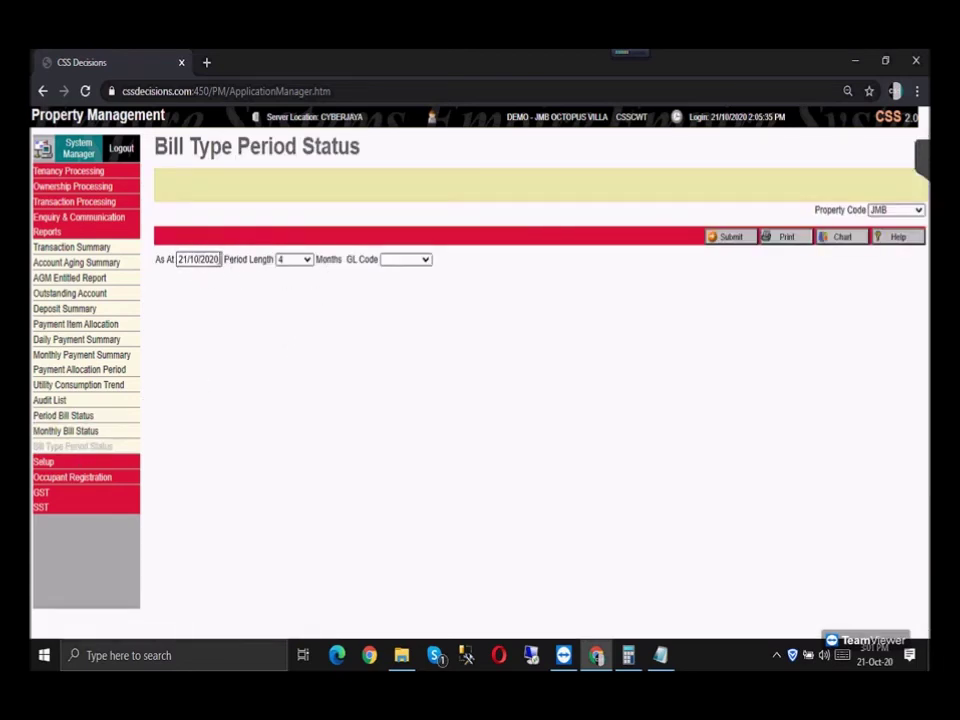
click(296, 259)
click(291, 281)
click(418, 259)
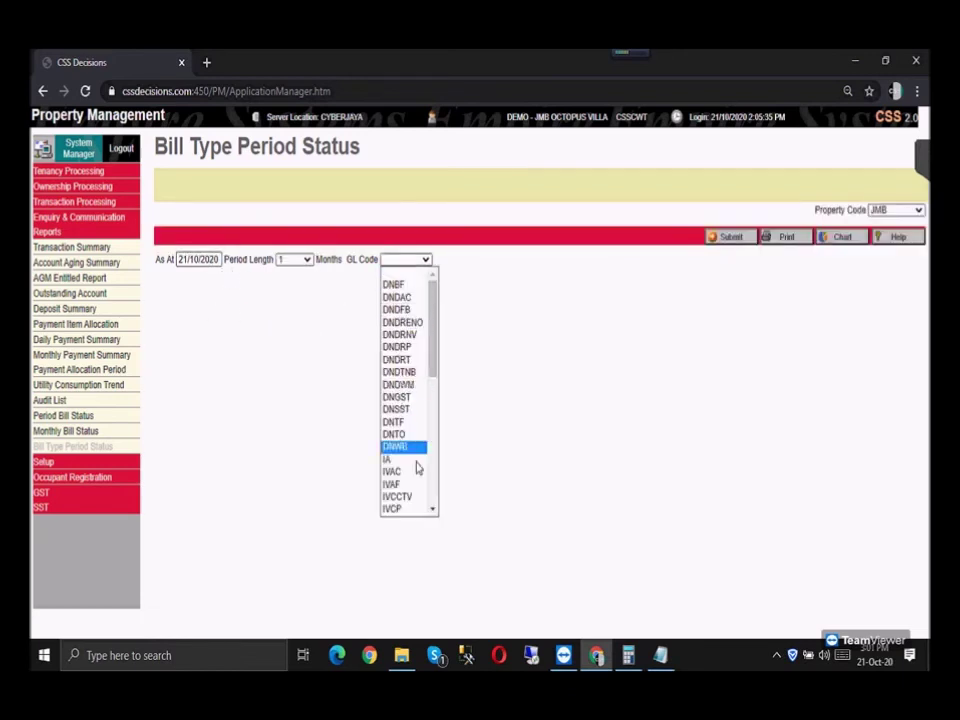
drag(432, 348, 433, 413)
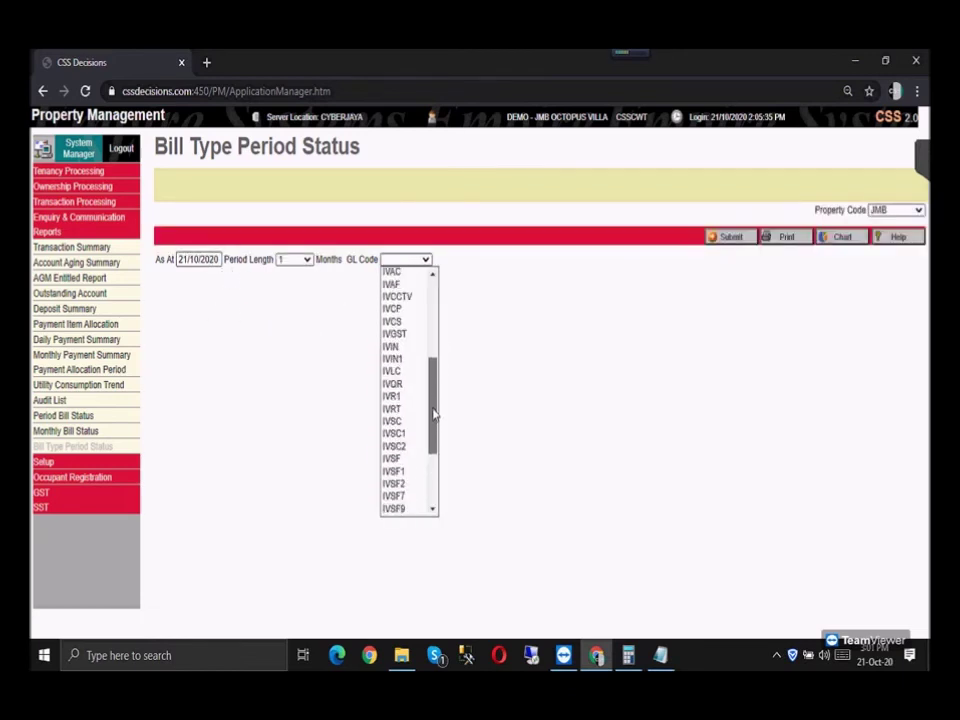
scroll(399, 337, up, 10)
click(394, 276)
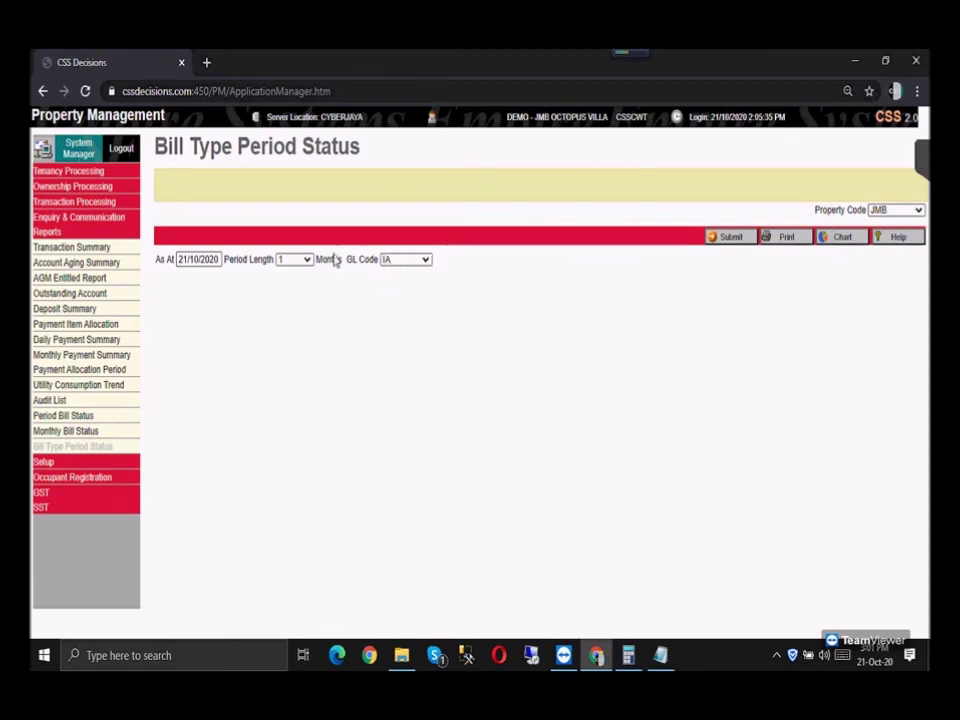
click(727, 237)
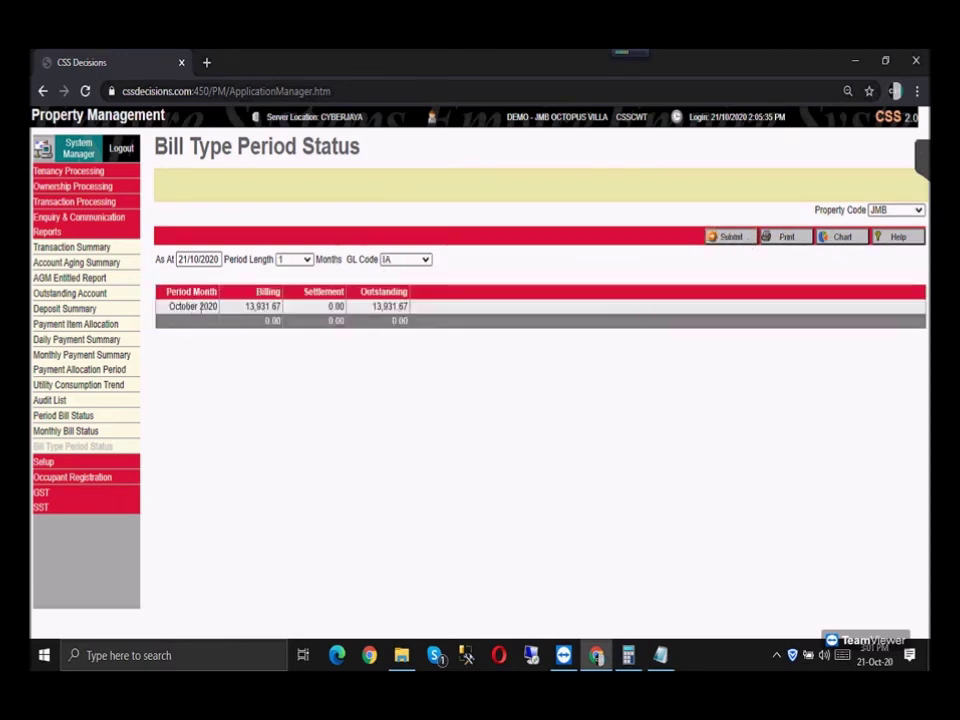
Step: Examine the October 2020 billing, settlement and outstanding amounts for GL code IA
drag(245, 306, 280, 307)
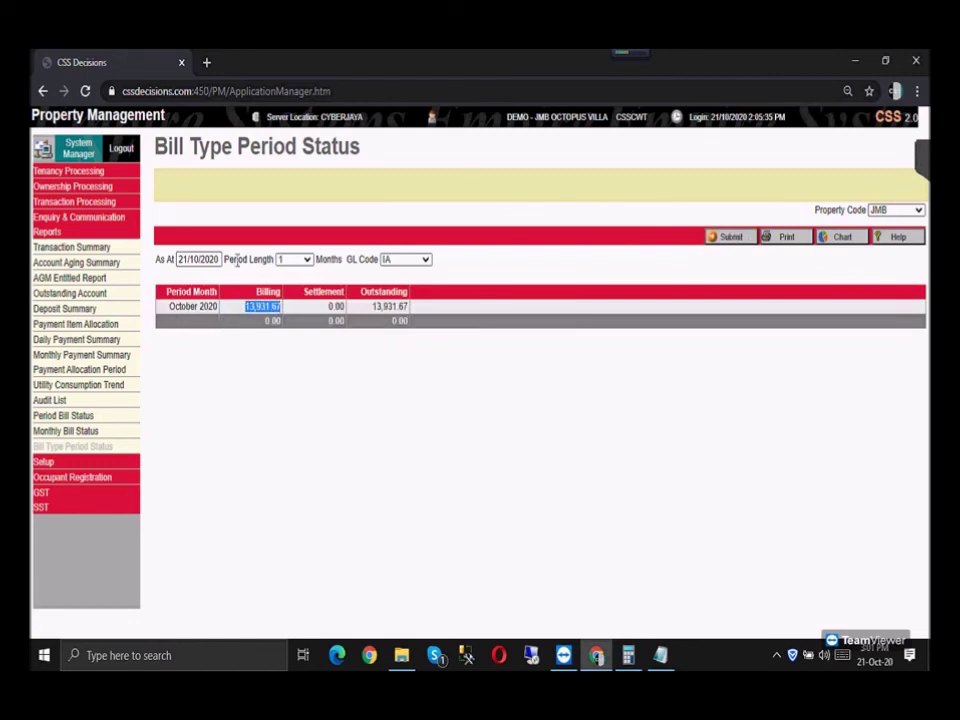
drag(330, 306, 409, 309)
click(409, 403)
Step: Regenerate the Bill Type Period Status report for GL code IVSC1
click(420, 259)
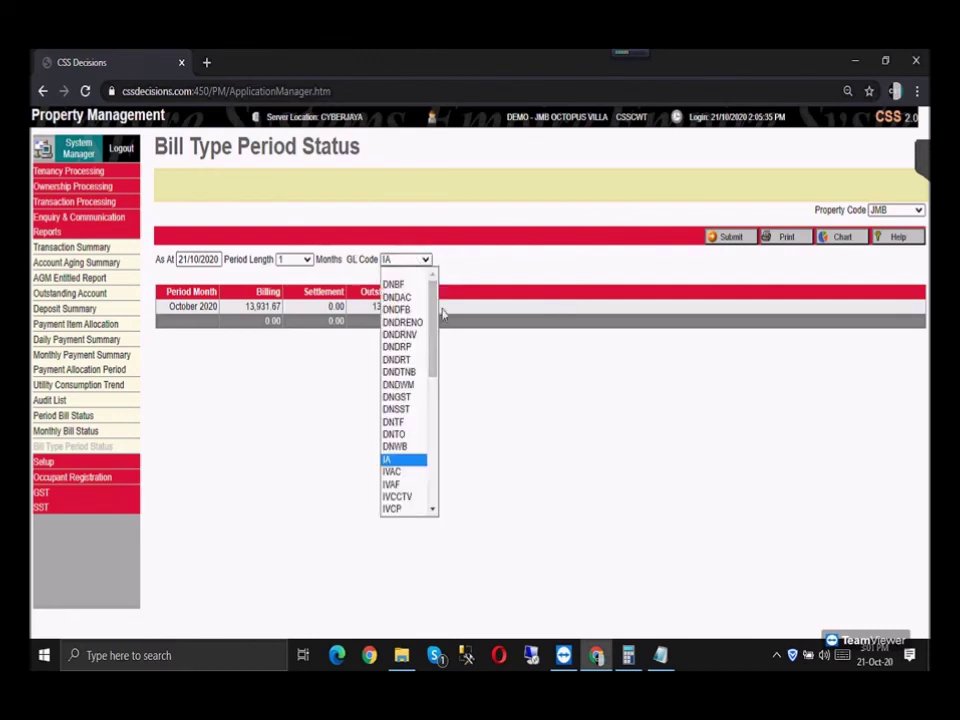
drag(437, 313, 432, 302)
click(424, 260)
click(439, 354)
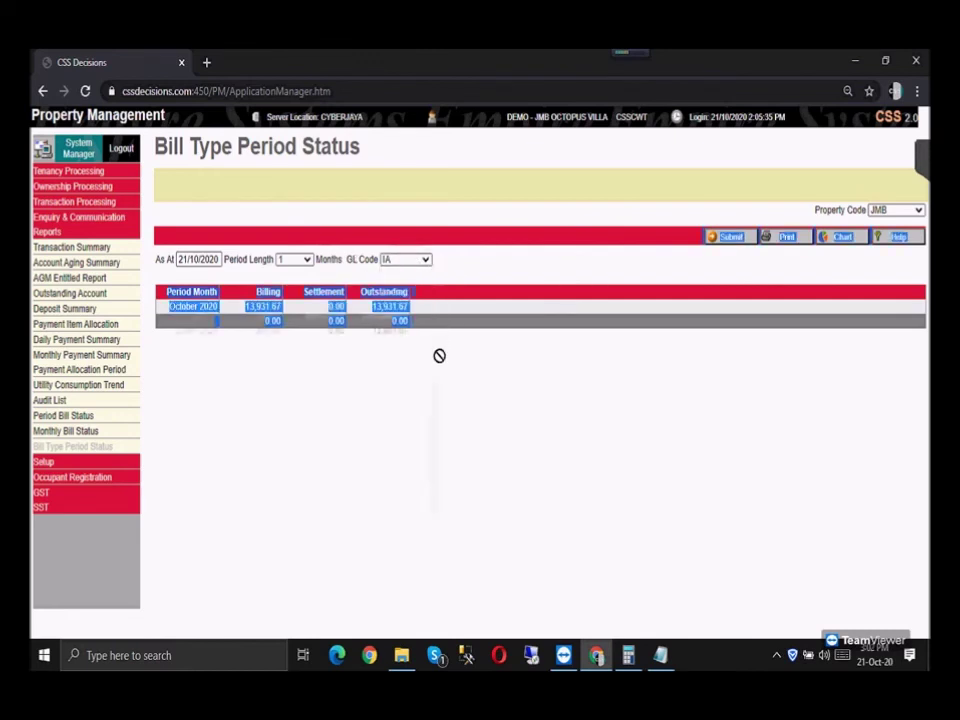
click(424, 260)
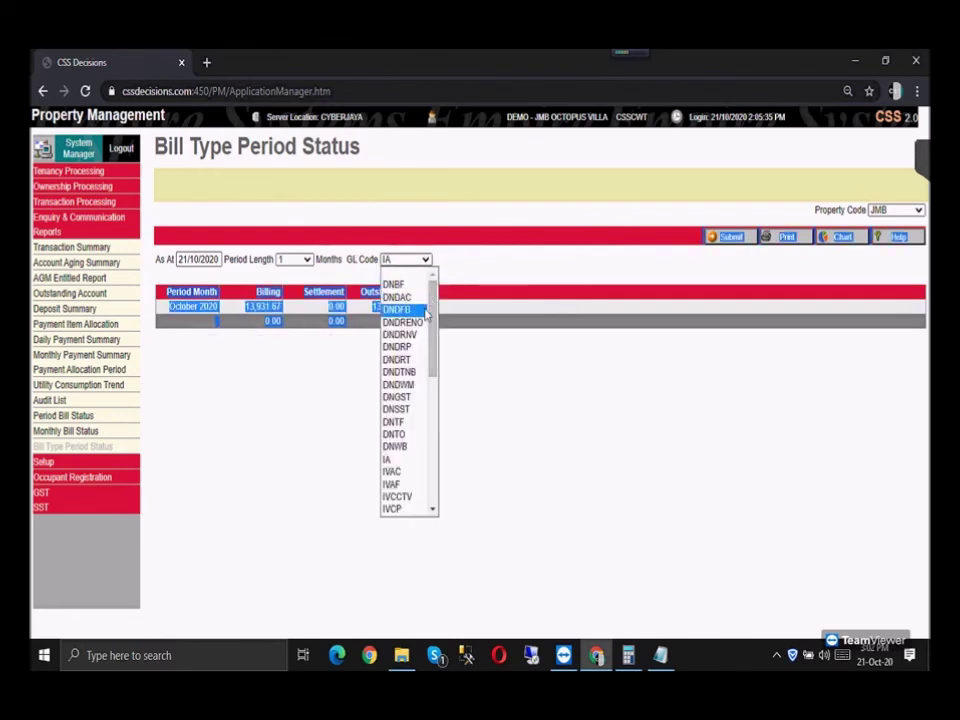
drag(431, 317, 439, 431)
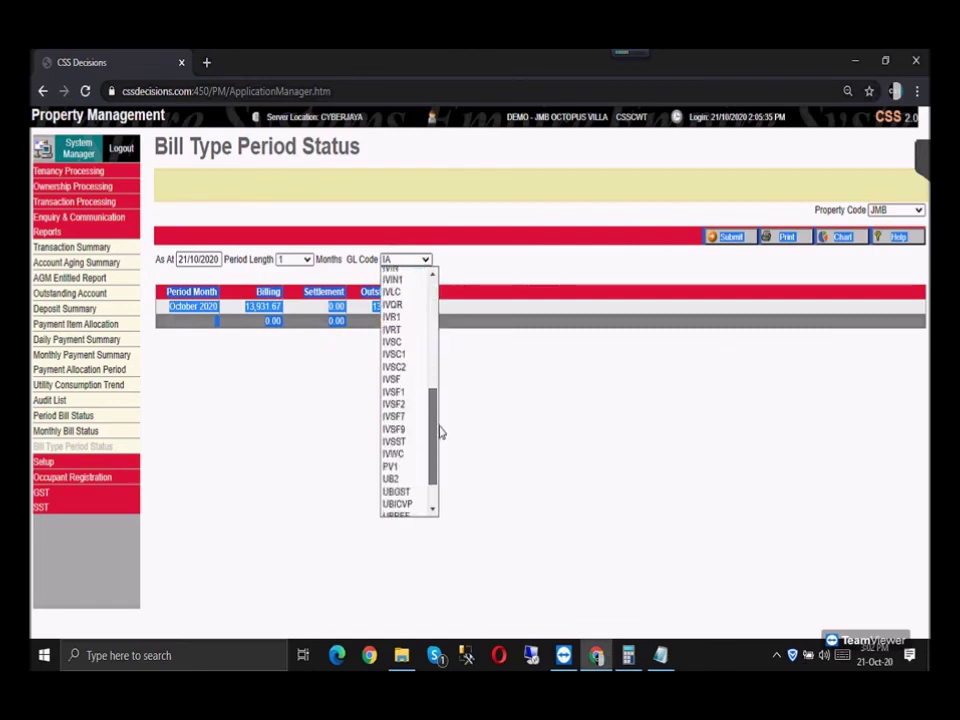
click(400, 344)
click(745, 240)
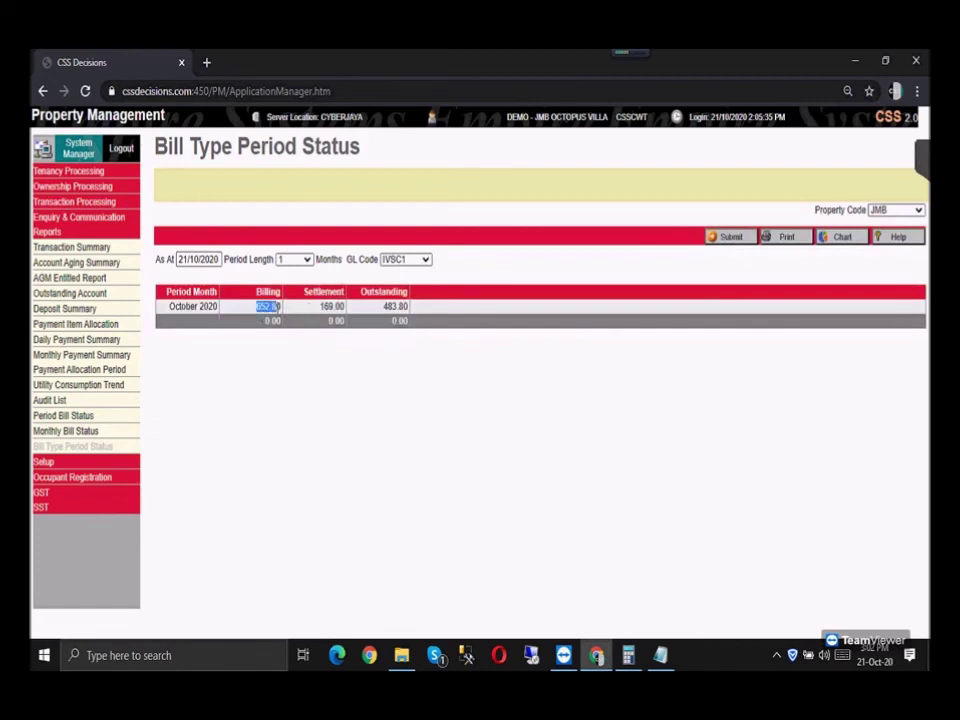
Step: Examine the October 2020 settlement and outstanding amounts for GL code IVSC1
double_click(324, 307)
click(370, 365)
double_click(392, 307)
click(437, 405)
click(101, 389)
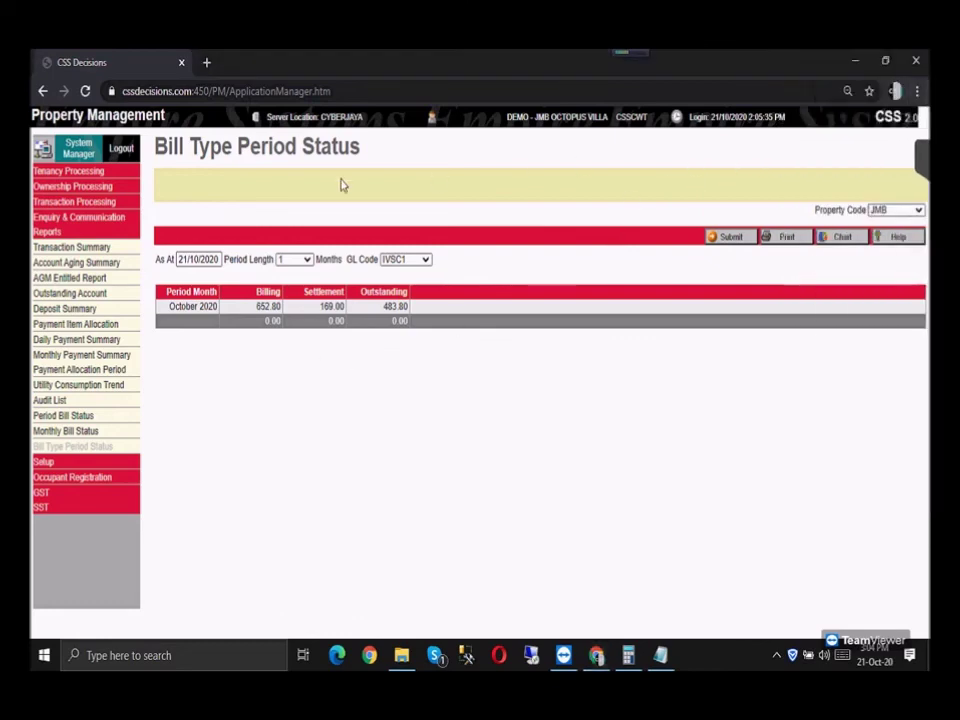
Step: Open the General Billing function under Transaction Processing and bring up its help page
click(80, 201)
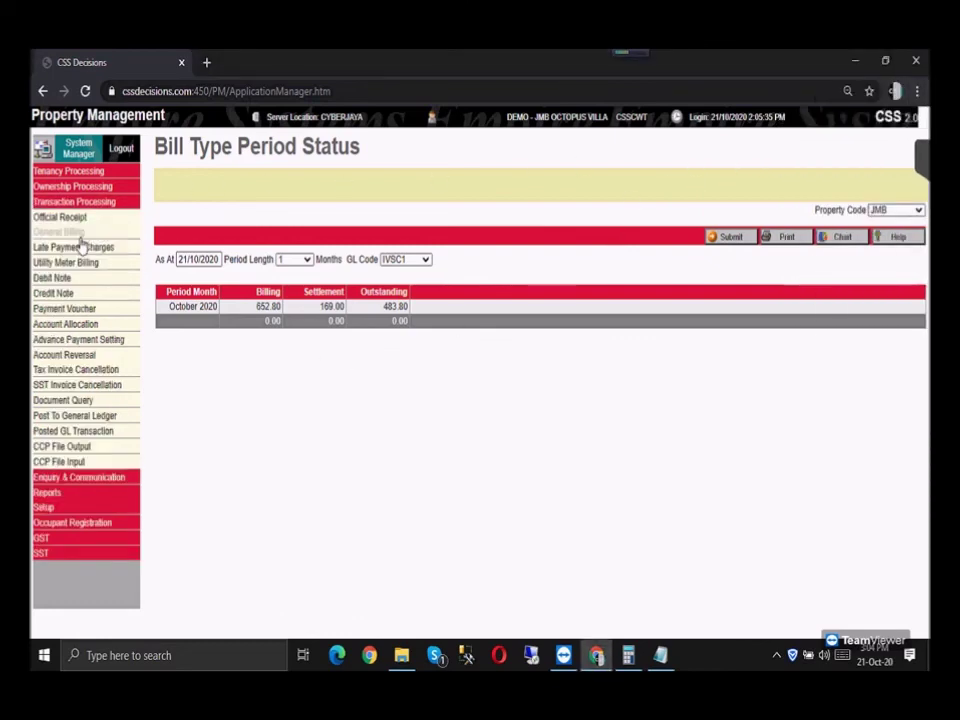
click(78, 234)
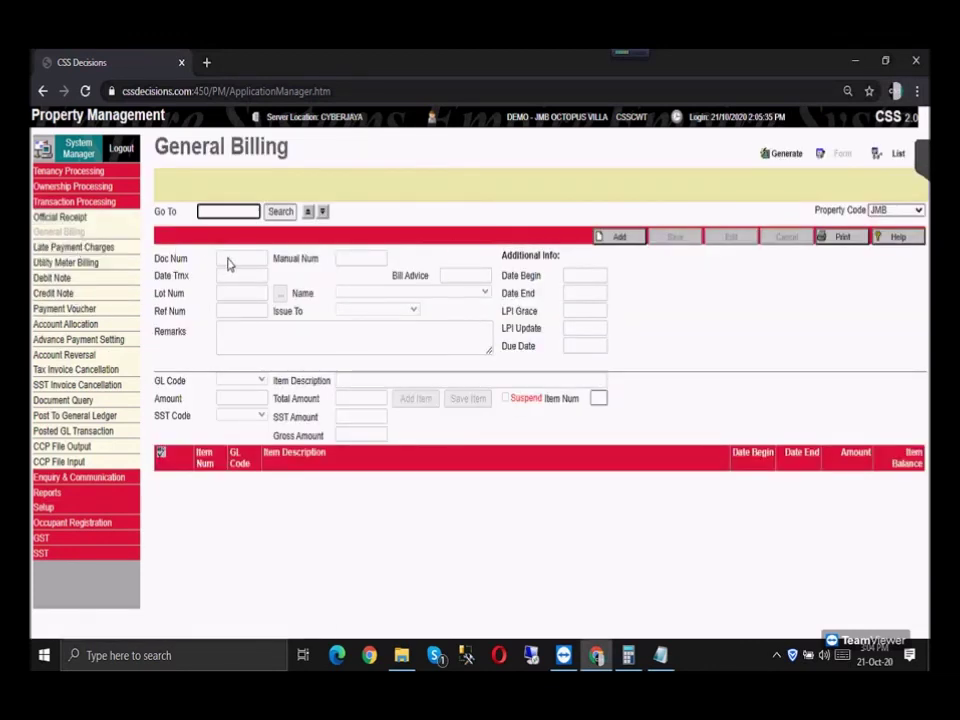
click(897, 240)
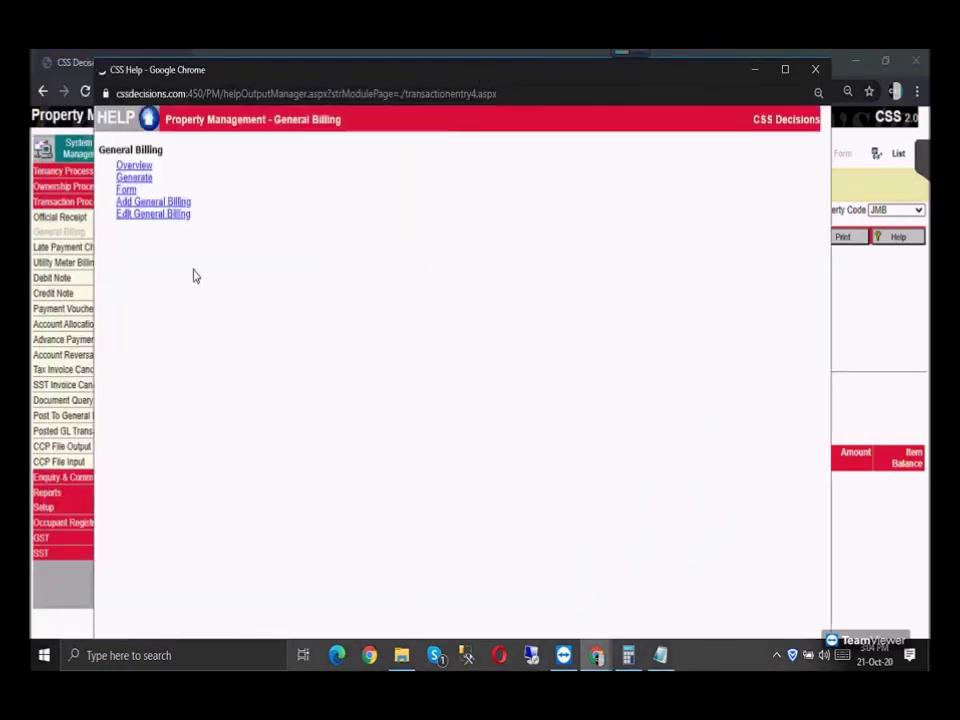
Step: Consult the Add General Billing and Edit General Billing topics in the help page
click(165, 203)
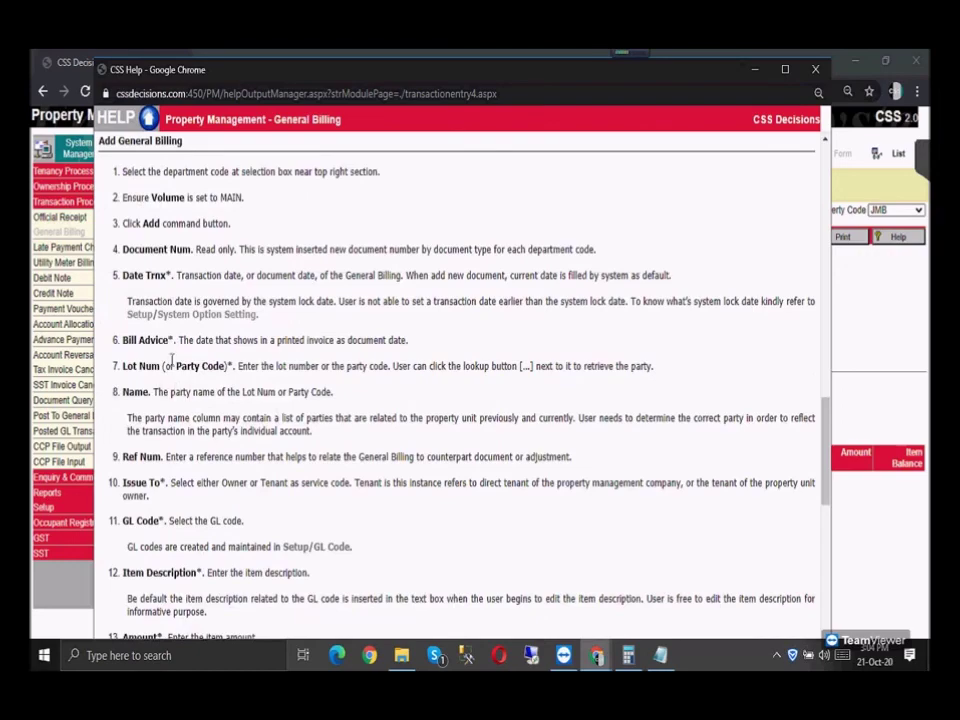
scroll(172, 360, down, 3)
scroll(152, 347, up, 5)
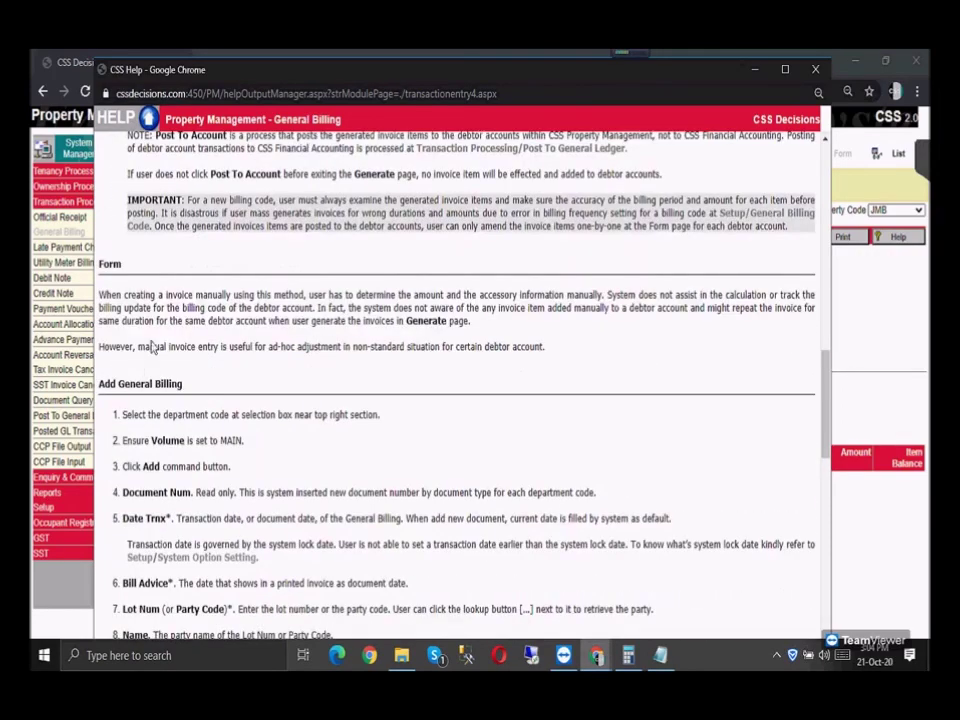
scroll(130, 225, up, 10)
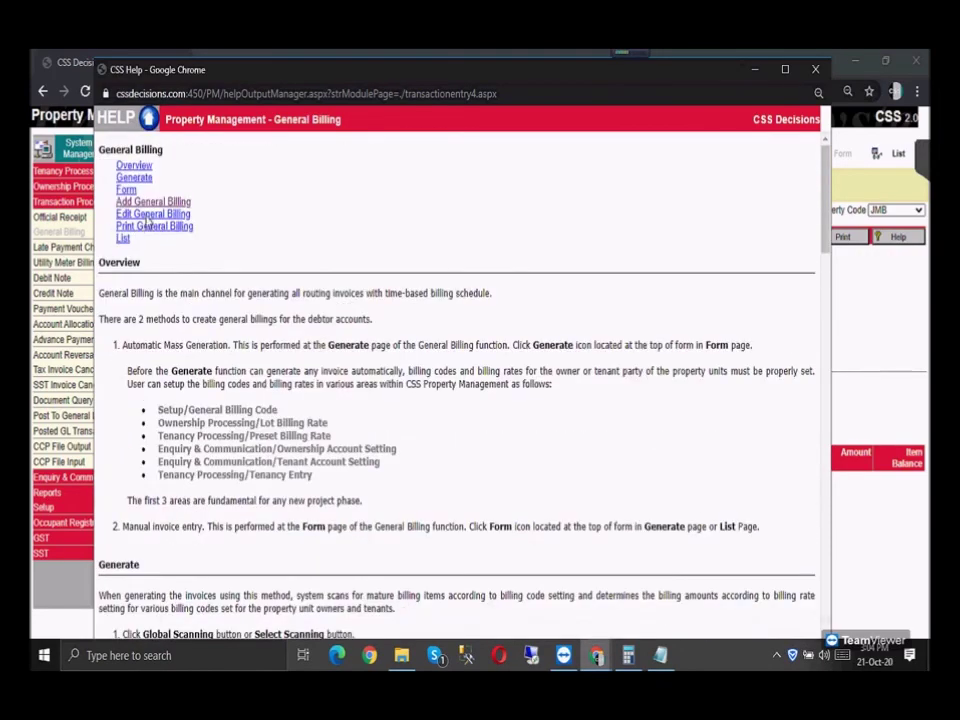
click(150, 215)
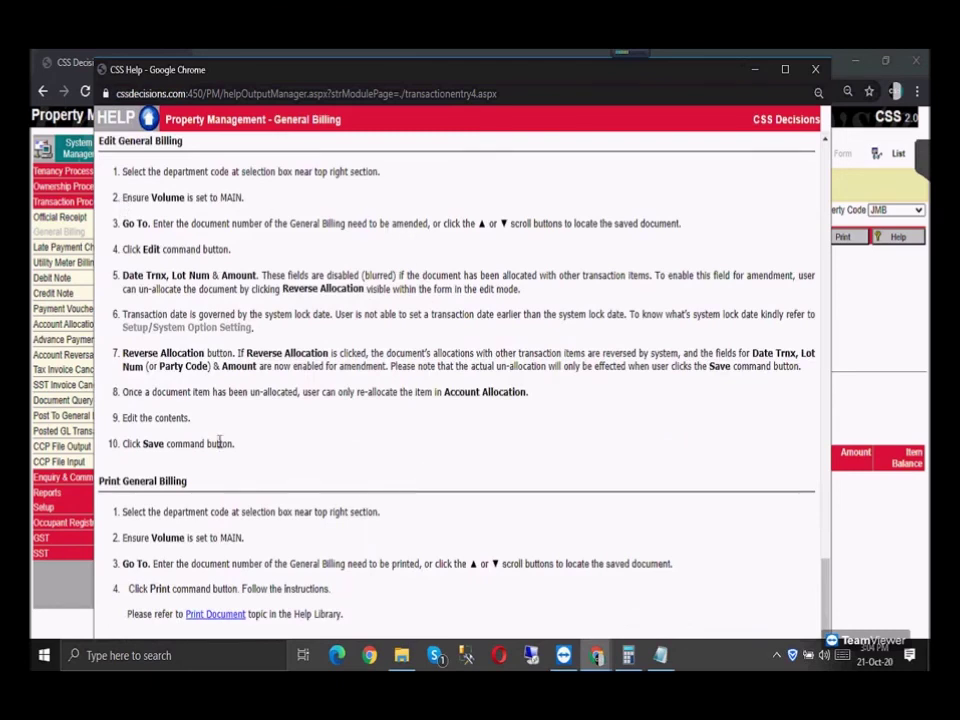